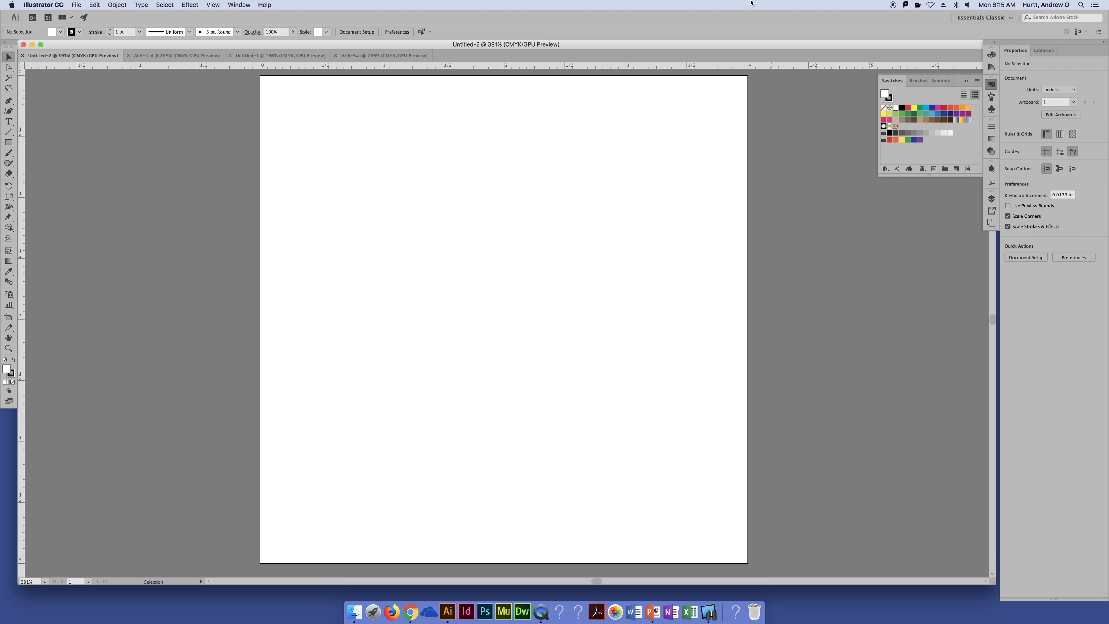
Set the default fill to red and the stroke to none
{"action": "left_click", "coordinate": [908, 109]}
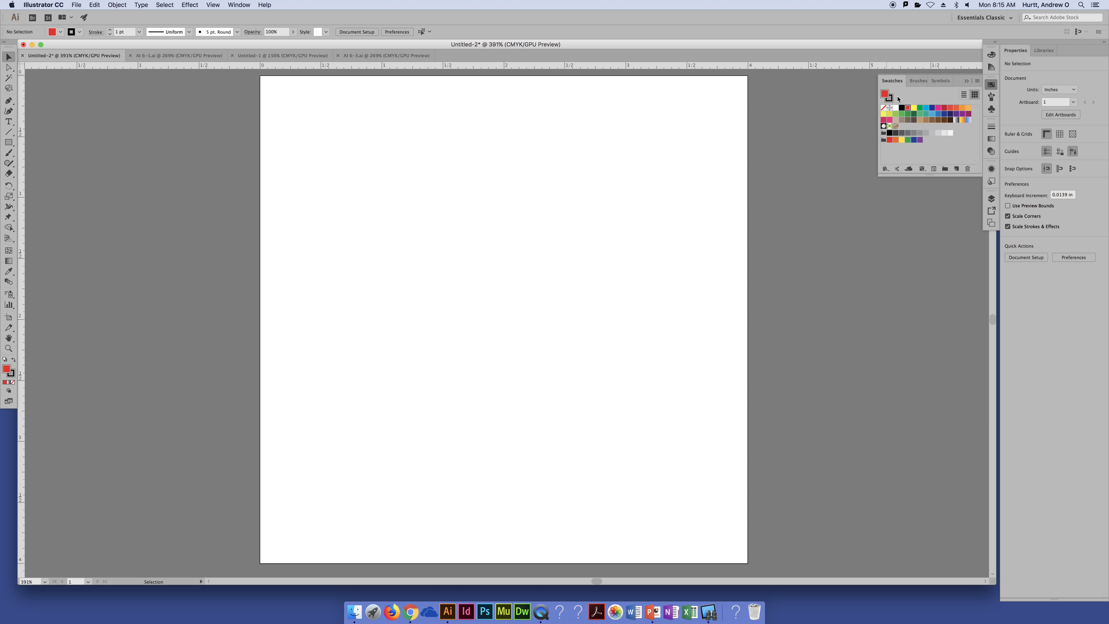
{"action": "left_click", "coordinate": [885, 109]}
{"action": "left_click", "coordinate": [884, 94]}
Hide the document rulers and show them again
{"action": "left_click", "coordinate": [215, 5]}
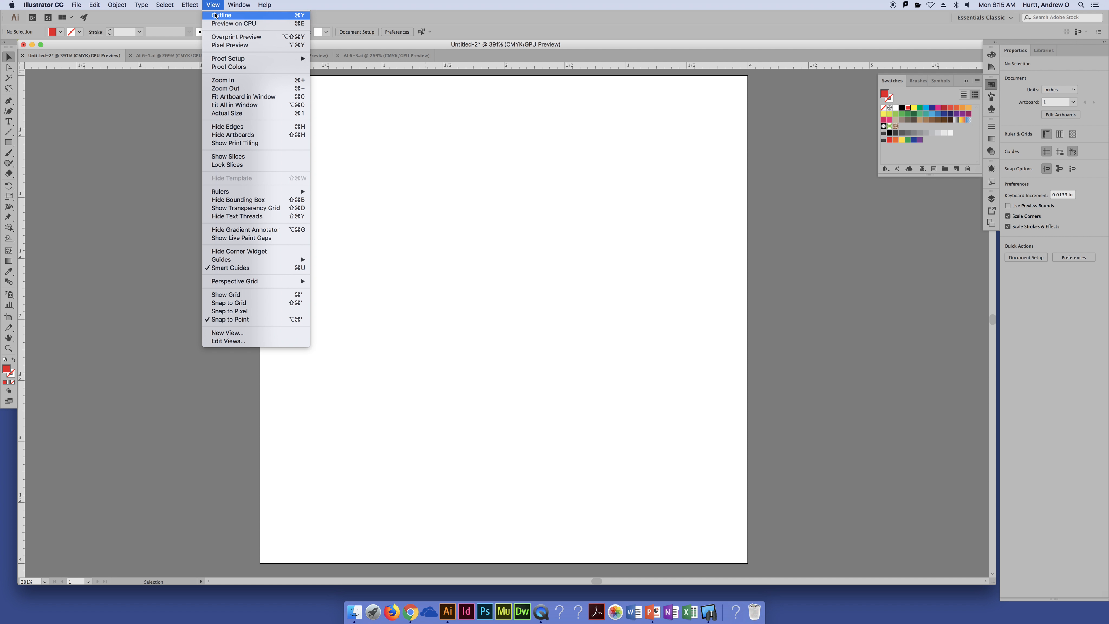
{"action": "mouse_move", "coordinate": [260, 195]}
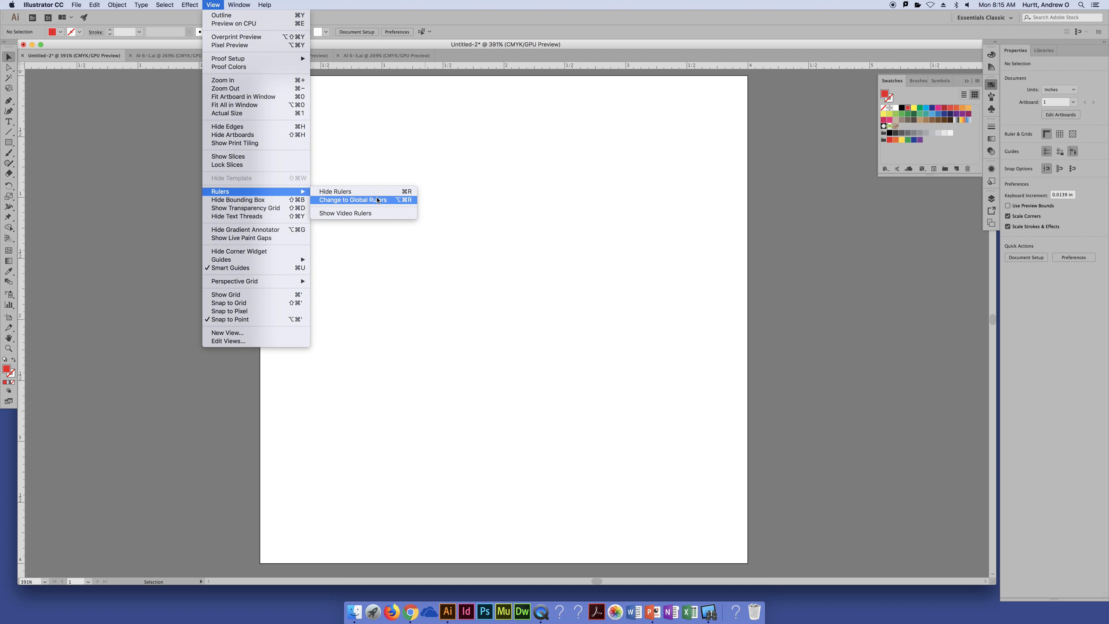
{"action": "left_click", "coordinate": [407, 194]}
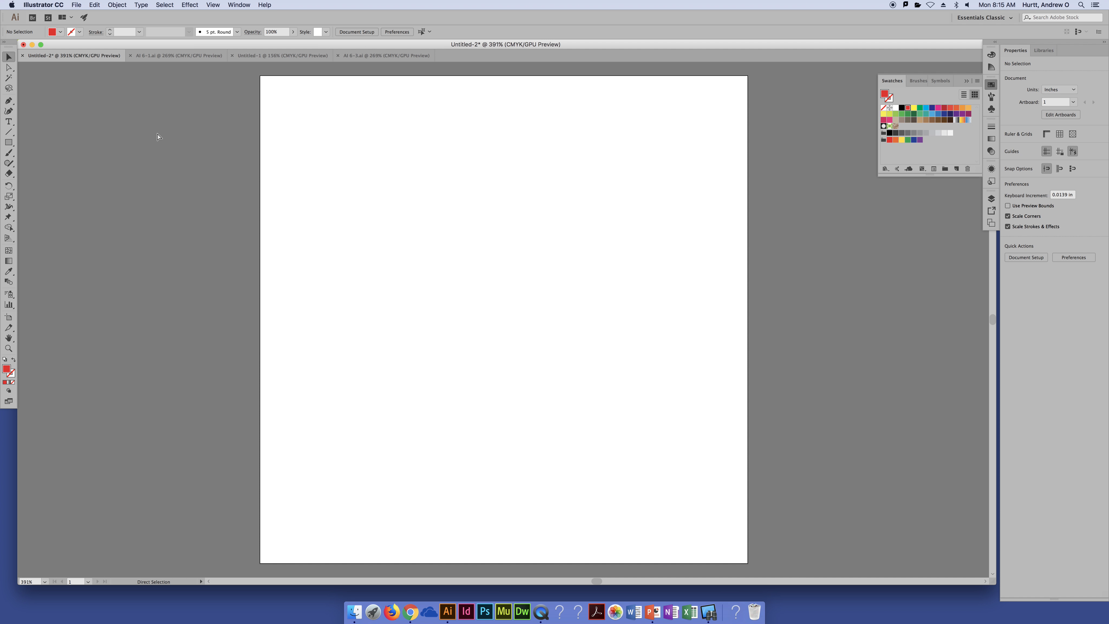
{"action": "key", "text": "super+r"}
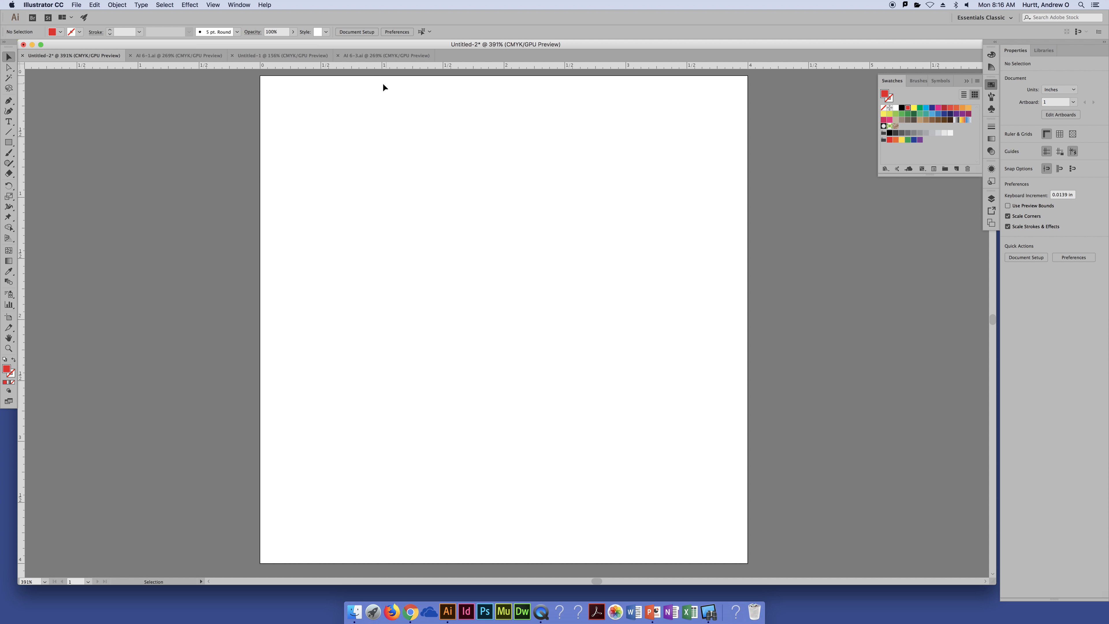
Check the ruler's current measurement unit and the available unit options
{"action": "right_click", "coordinate": [364, 66]}
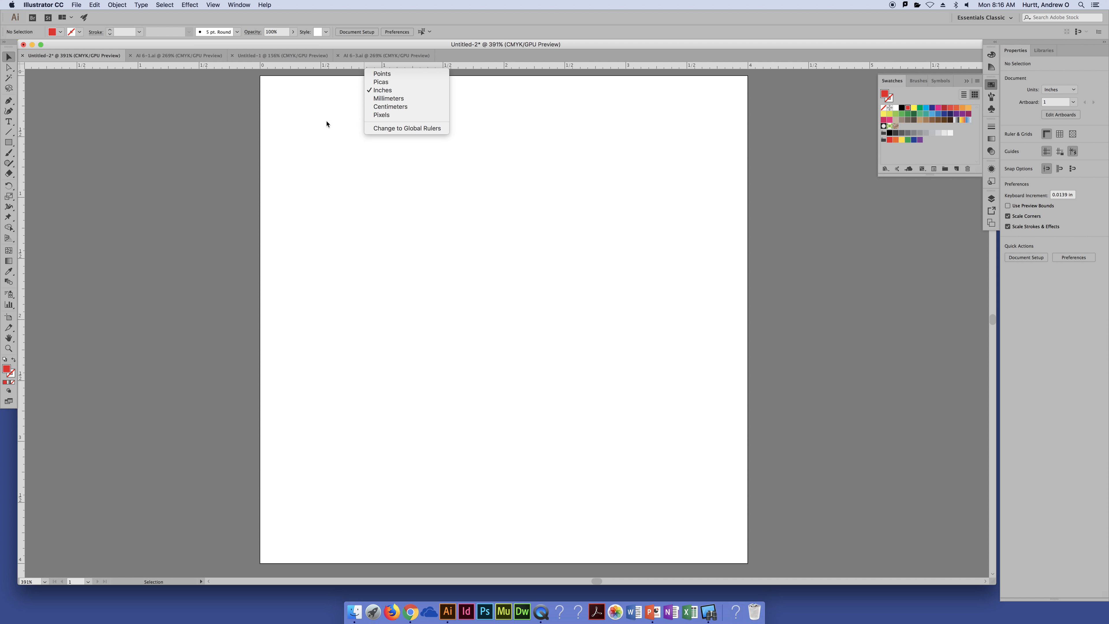
{"action": "left_click", "coordinate": [204, 121]}
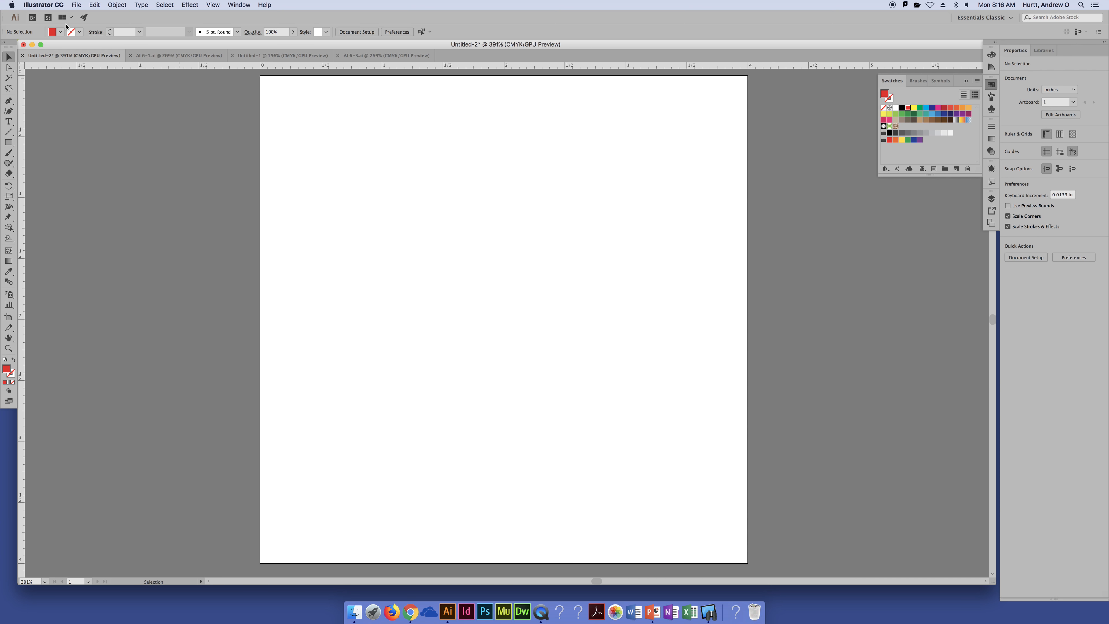
{"action": "left_click", "coordinate": [76, 5]}
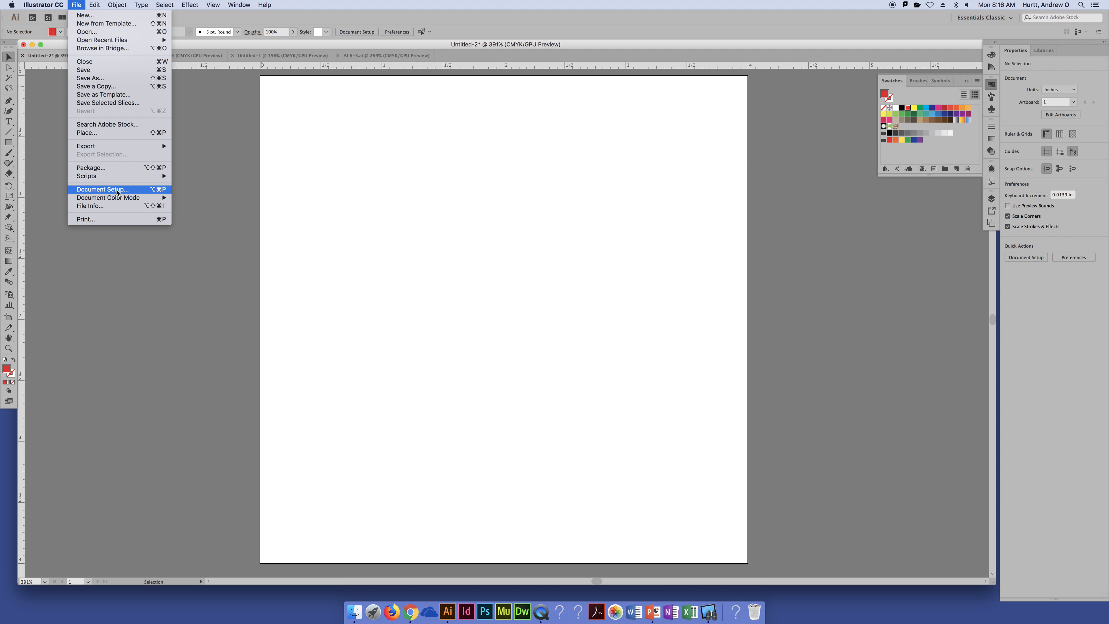
{"action": "left_click", "coordinate": [209, 172]}
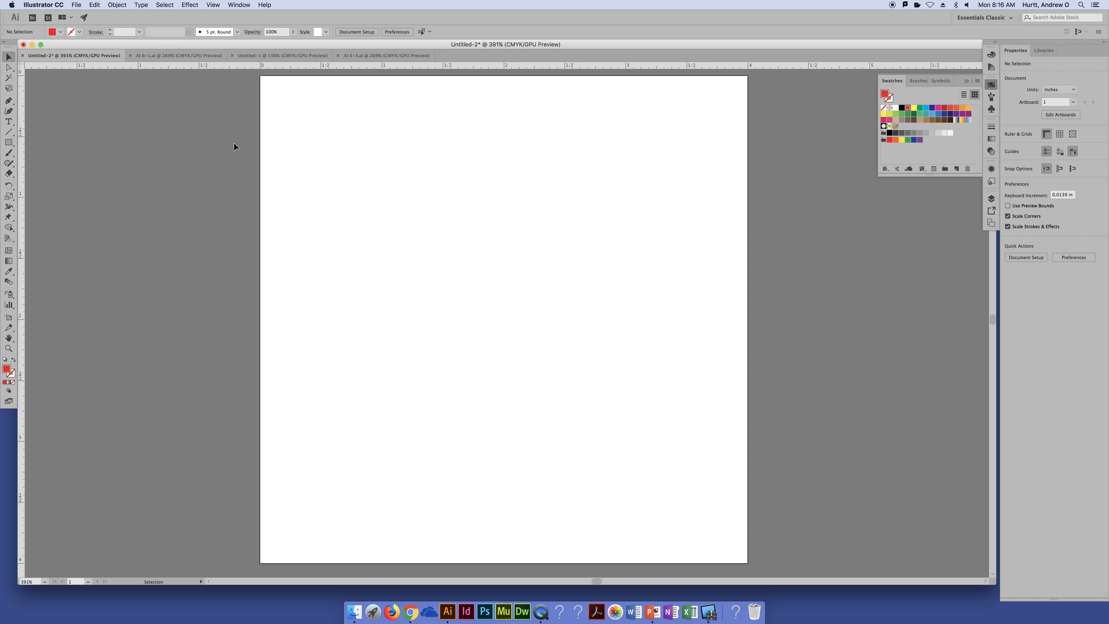
{"action": "right_click", "coordinate": [249, 65]}
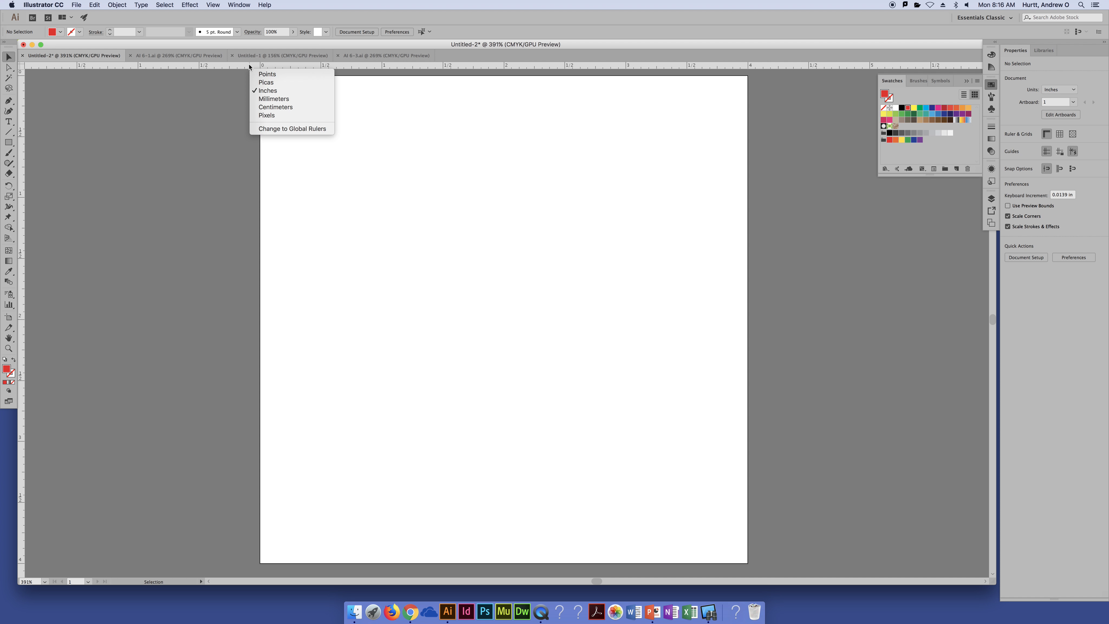
{"action": "left_click", "coordinate": [194, 93]}
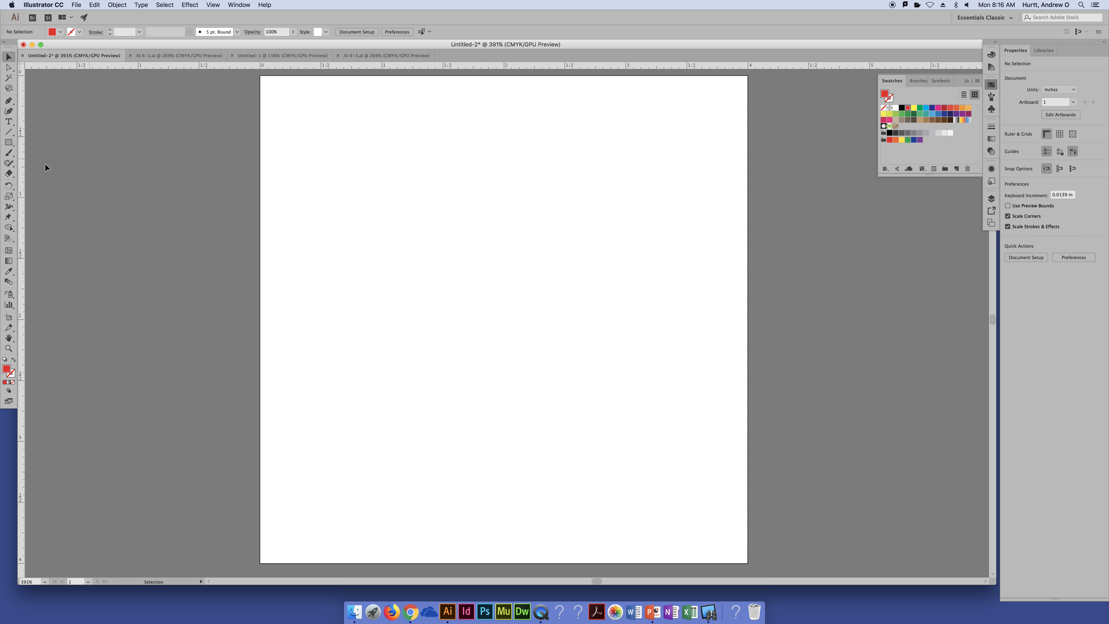
Create a red square with the Rectangle tool, 0.5 in wide and 0.5 in high
{"action": "left_click", "coordinate": [8, 143]}
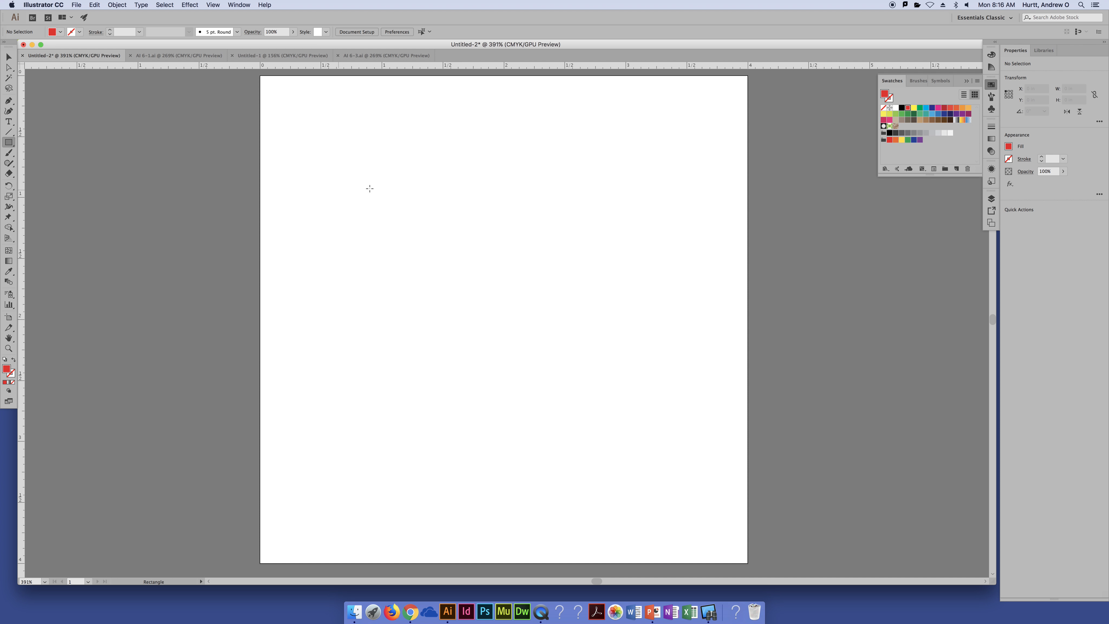
{"action": "left_click", "coordinate": [332, 162]}
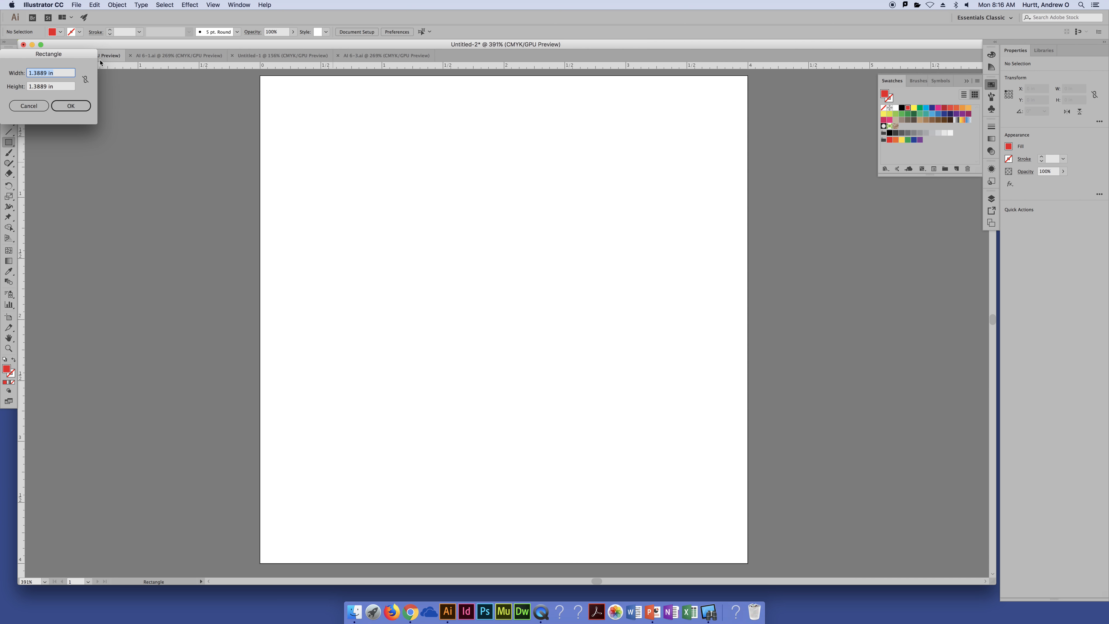
{"action": "left_click_drag", "start_coordinate": [77, 54], "coordinate": [337, 138]}
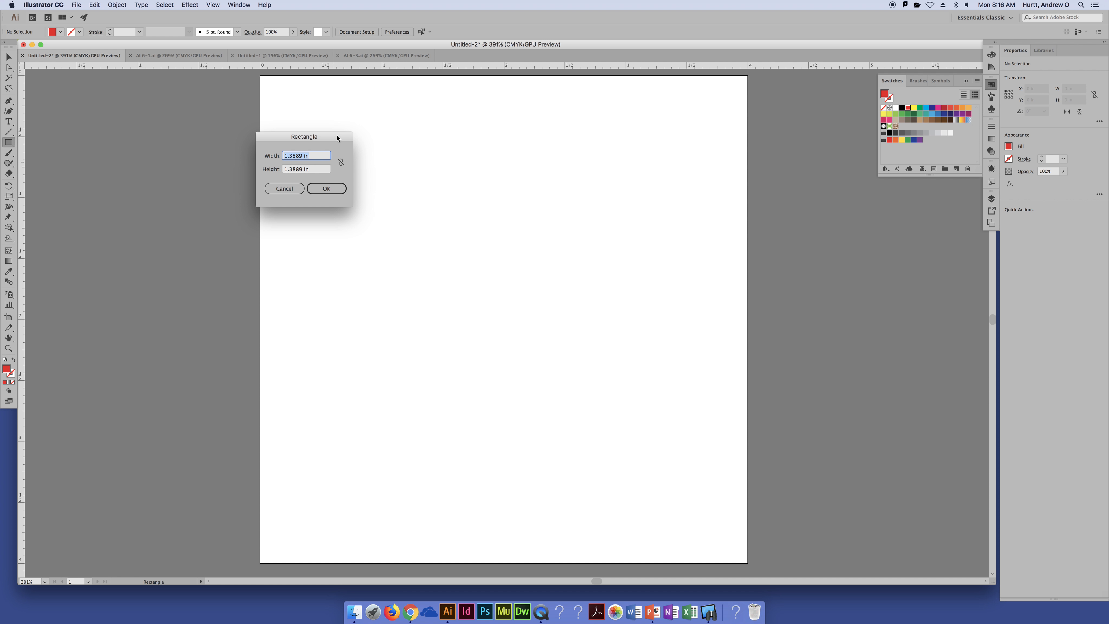
{"action": "type", "text": ".5"}
{"action": "key", "text": "Tab"}
{"action": "type", "text": ".5"}
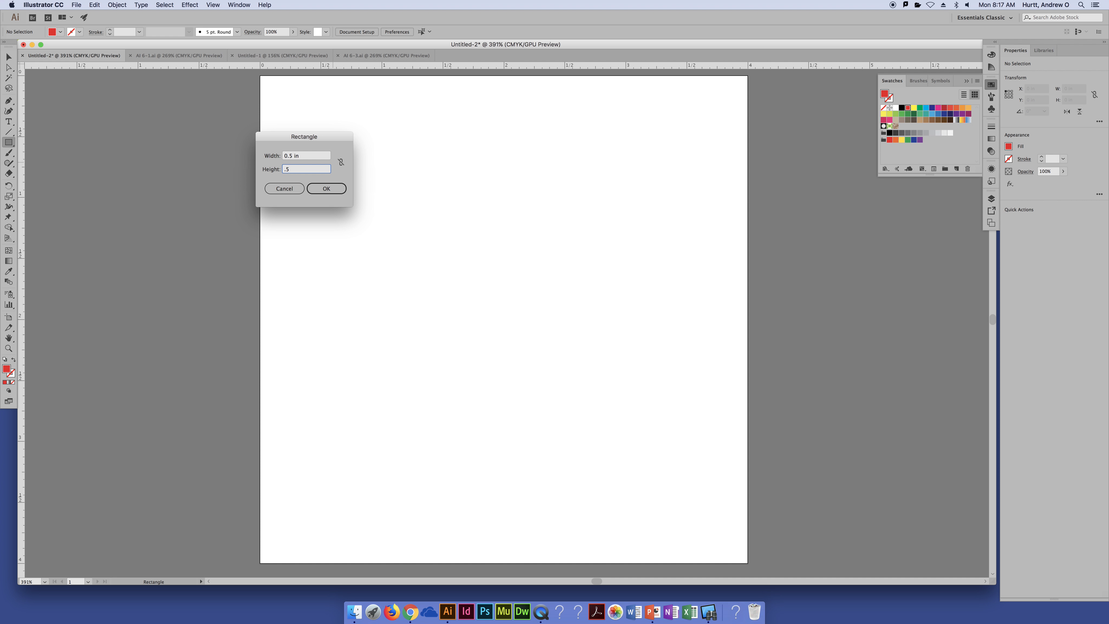
{"action": "key", "text": "Return"}
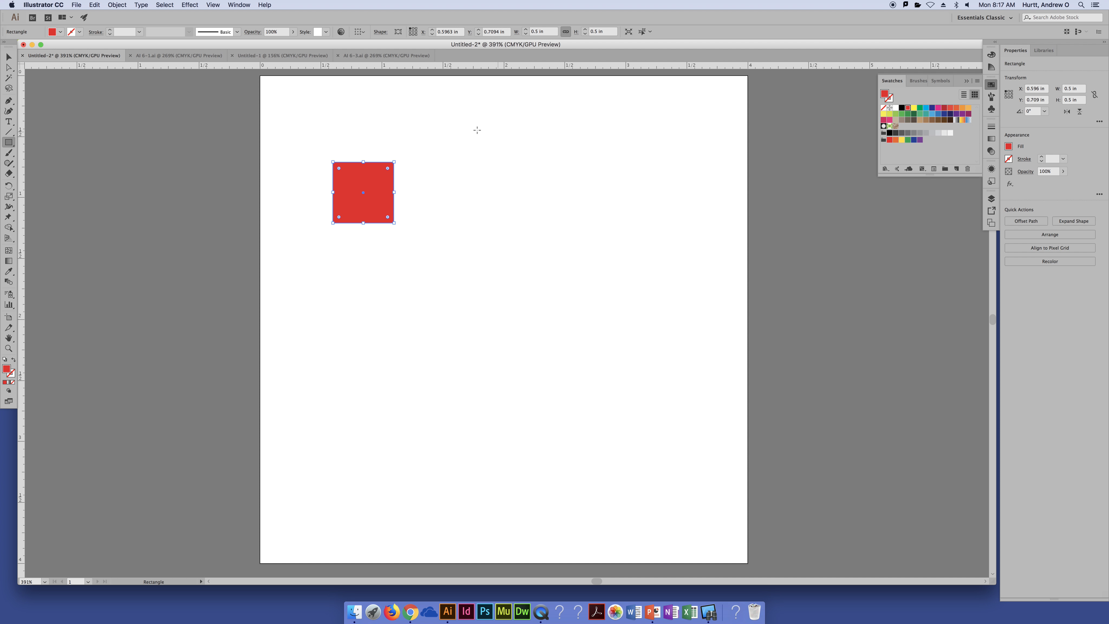
Move the red square into the artboard's top-left corner and place a duplicate flush against its right edge
{"action": "key", "text": "v"}
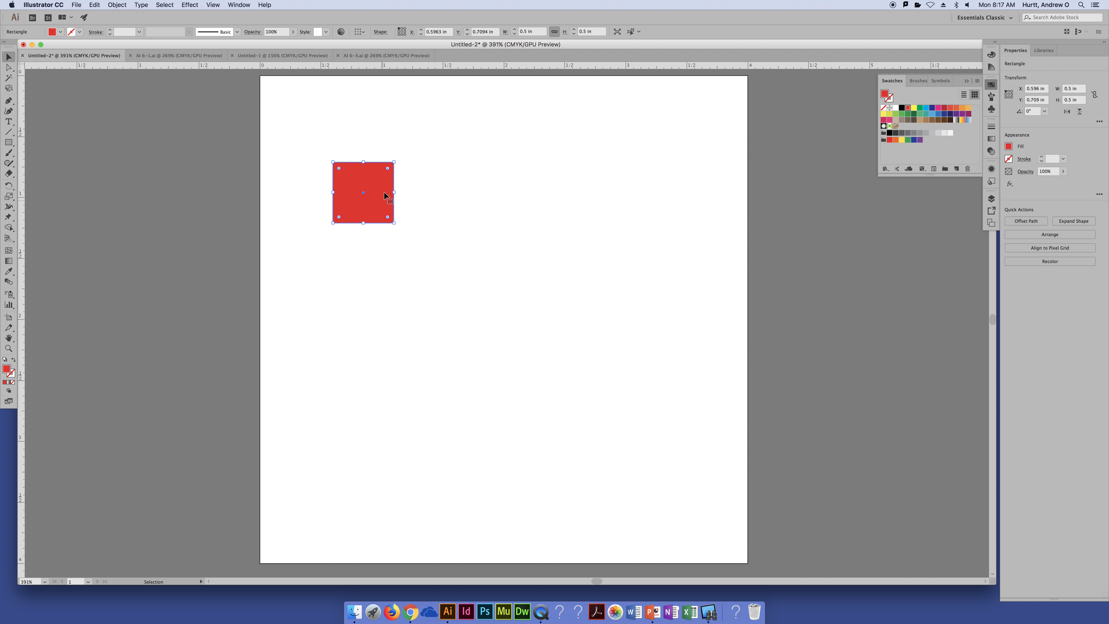
{"action": "left_click_drag", "start_coordinate": [381, 183], "coordinate": [312, 103]}
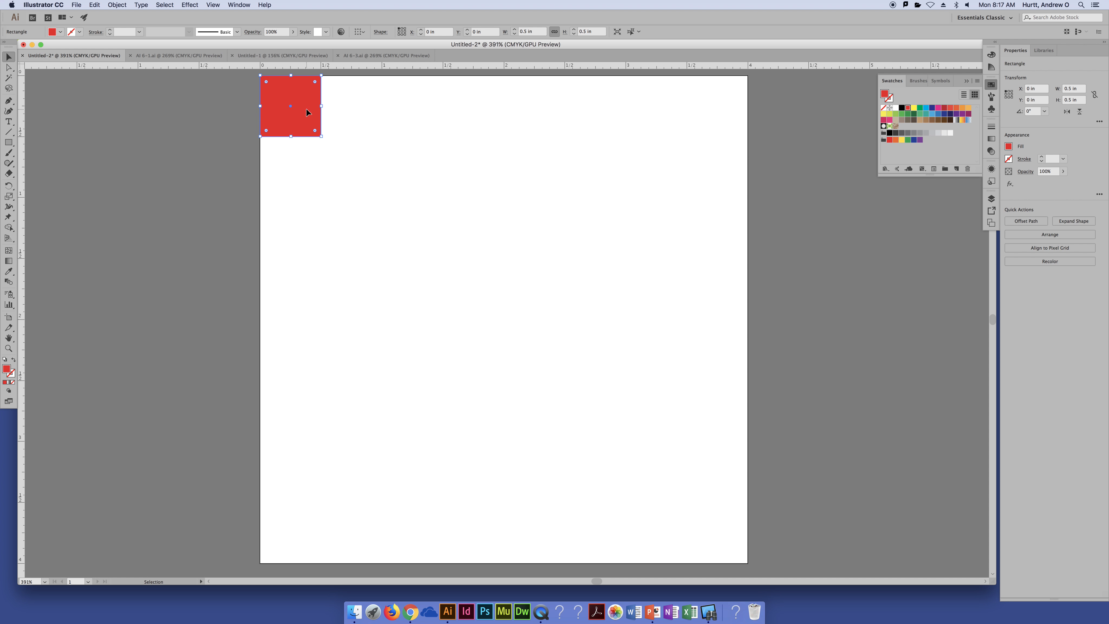
{"action": "left_click_drag", "start_coordinate": [307, 113], "coordinate": [371, 122]}
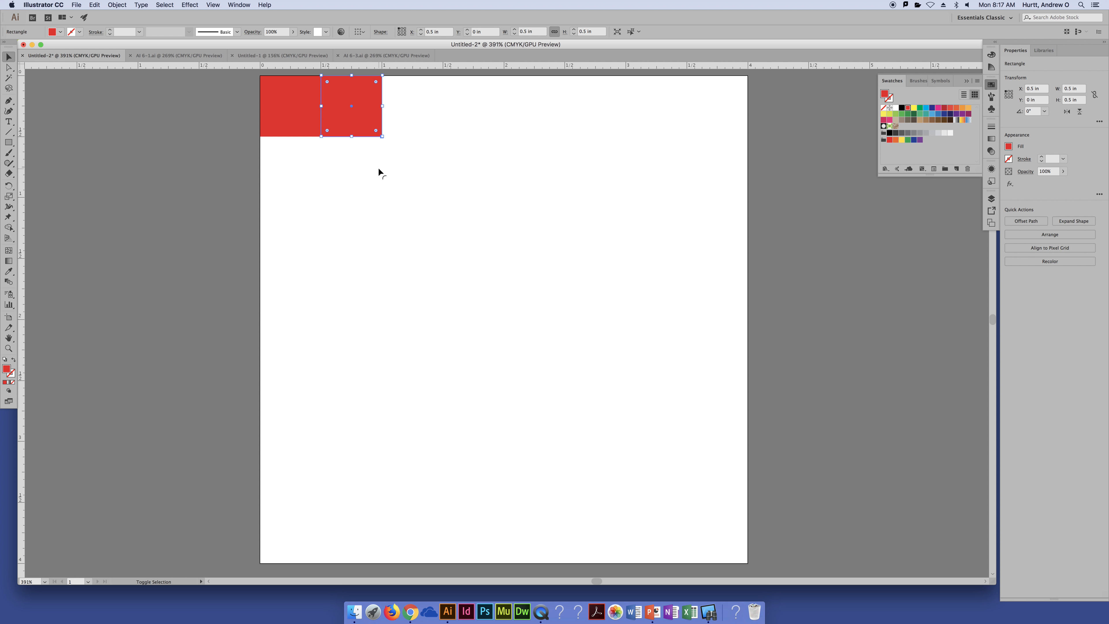
Duplicate the two red squares together to the right, extending the row to four adjoining squares
{"action": "left_click_drag", "start_coordinate": [375, 161], "coordinate": [294, 118]}
{"action": "key", "text": "super+z"}
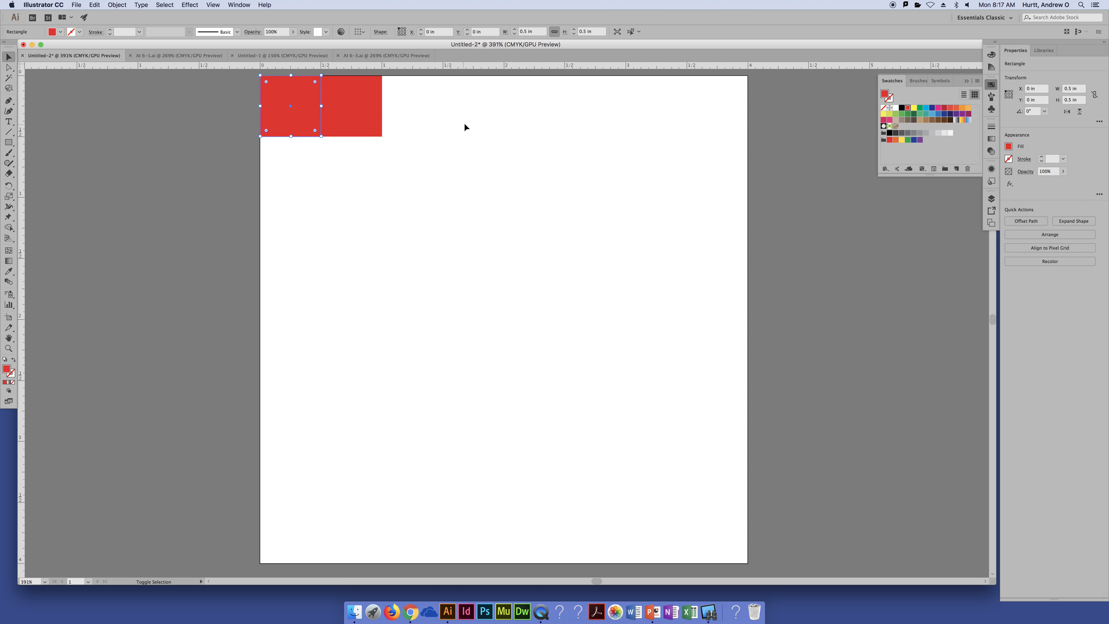
{"action": "left_click_drag", "start_coordinate": [381, 161], "coordinate": [282, 117]}
{"action": "left_click", "coordinate": [403, 118]}
{"action": "left_click_drag", "start_coordinate": [399, 170], "coordinate": [305, 101]}
{"action": "left_click_drag", "start_coordinate": [362, 122], "coordinate": [486, 135]}
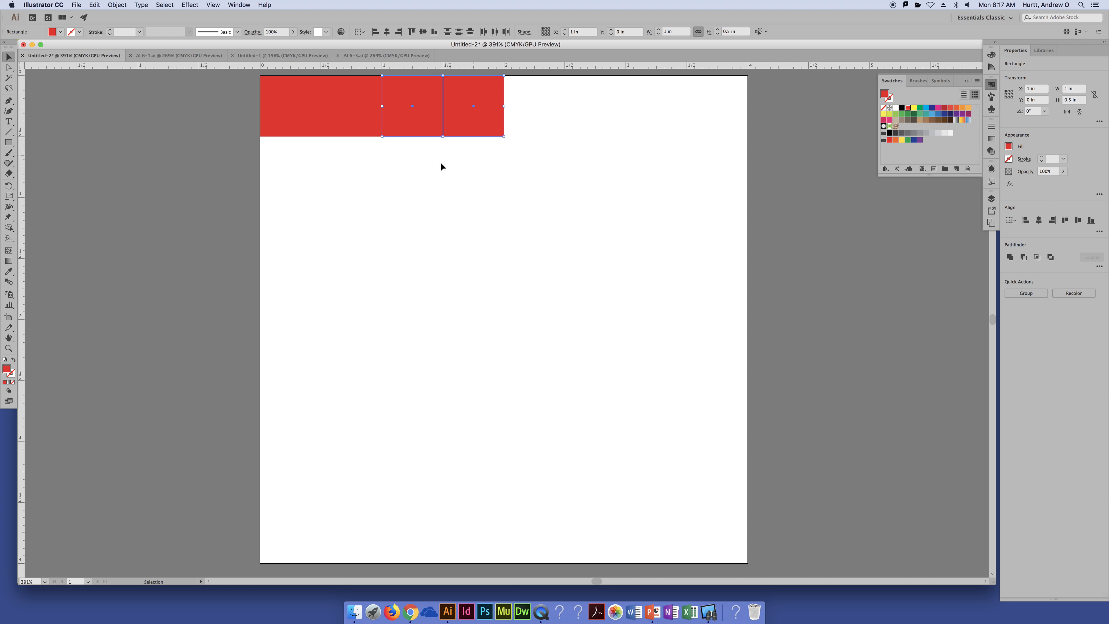
Fill the second and fourth squares of the row with black
{"action": "left_click", "coordinate": [346, 127]}
{"action": "left_click", "coordinate": [471, 130], "text": "shift"}
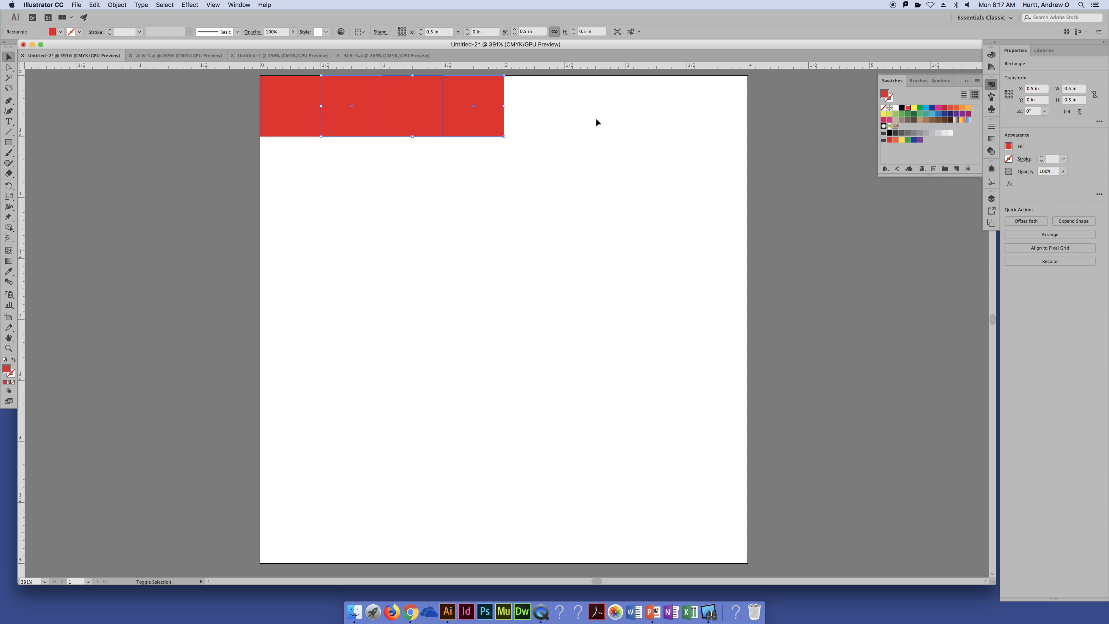
{"action": "left_click", "coordinate": [902, 108]}
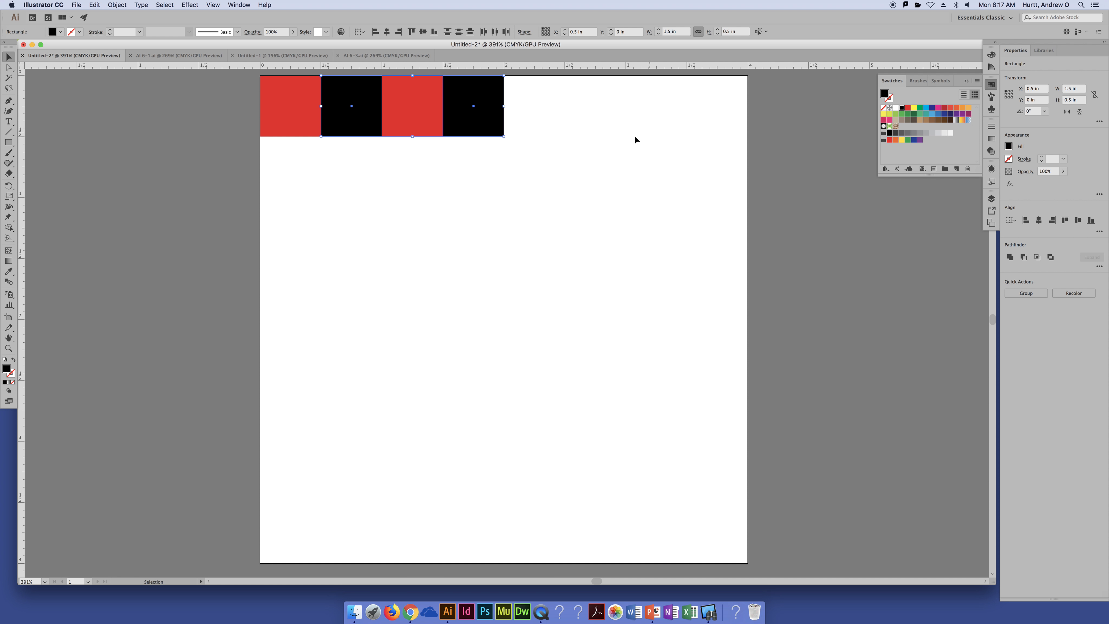
{"action": "left_click", "coordinate": [451, 223]}
Duplicate the four alternating squares to the right to complete an eight-square row across the artboard
{"action": "left_click_drag", "start_coordinate": [548, 160], "coordinate": [281, 87]}
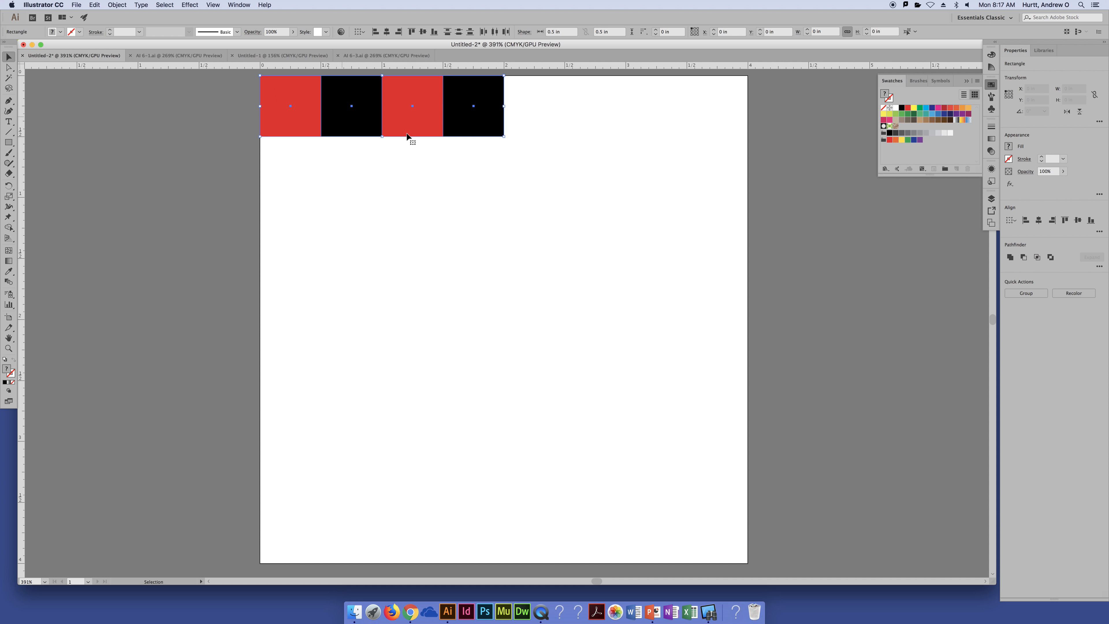
{"action": "left_click_drag", "start_coordinate": [461, 127], "coordinate": [659, 137]}
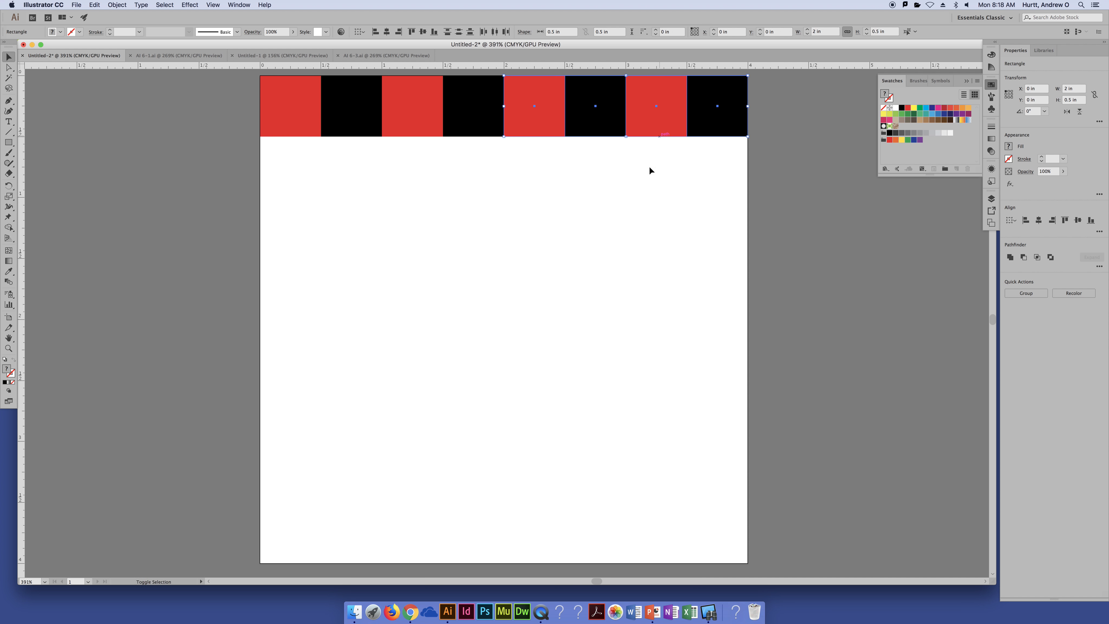
{"action": "left_click", "coordinate": [680, 168]}
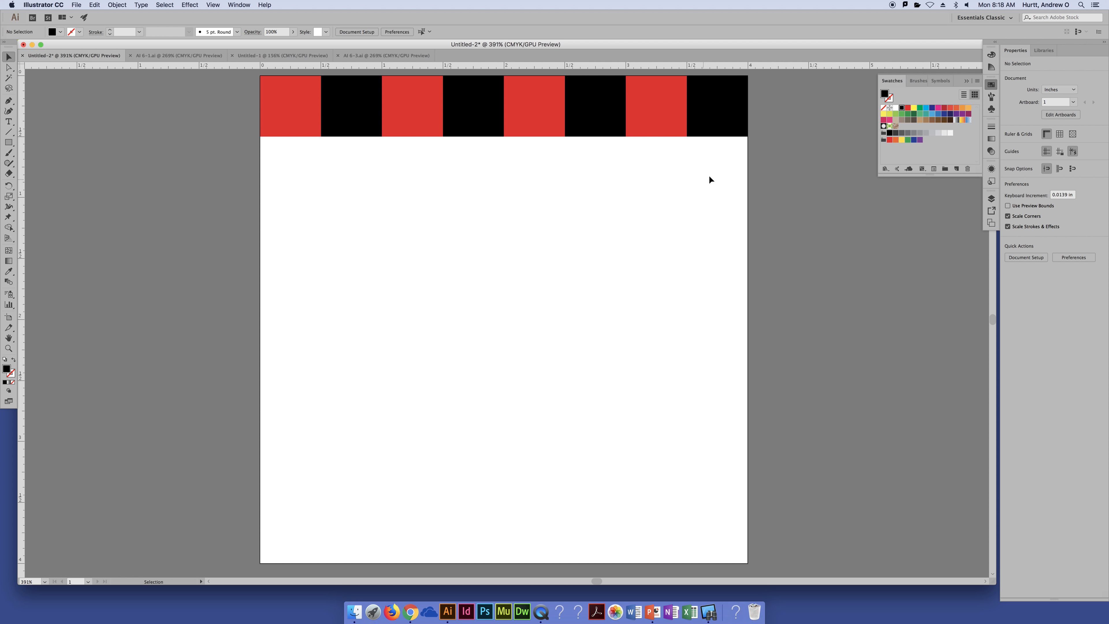
Duplicate the eight-square row directly below itself and rotate the copy 180° so its colors alternate with the first row
{"action": "scroll", "coordinate": [186, 64], "scroll_direction": "up", "scroll_amount": 3}
{"action": "key", "text": "super+a"}
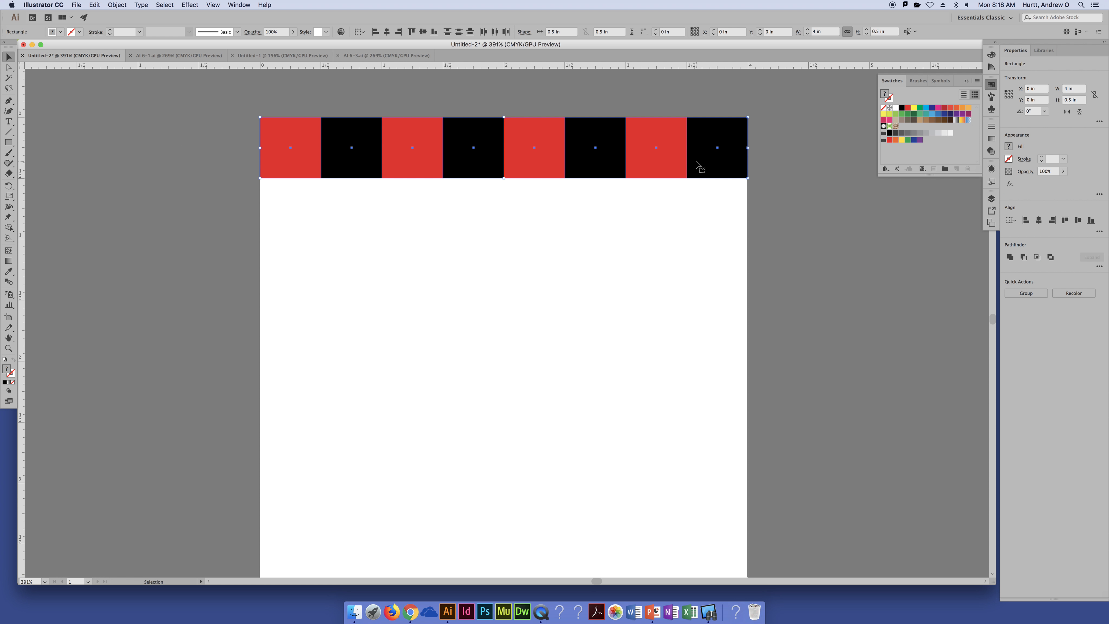
{"action": "left_click", "coordinate": [696, 161], "text": "shift"}
{"action": "key", "text": "super+a"}
{"action": "left_click_drag", "start_coordinate": [701, 145], "coordinate": [702, 206]}
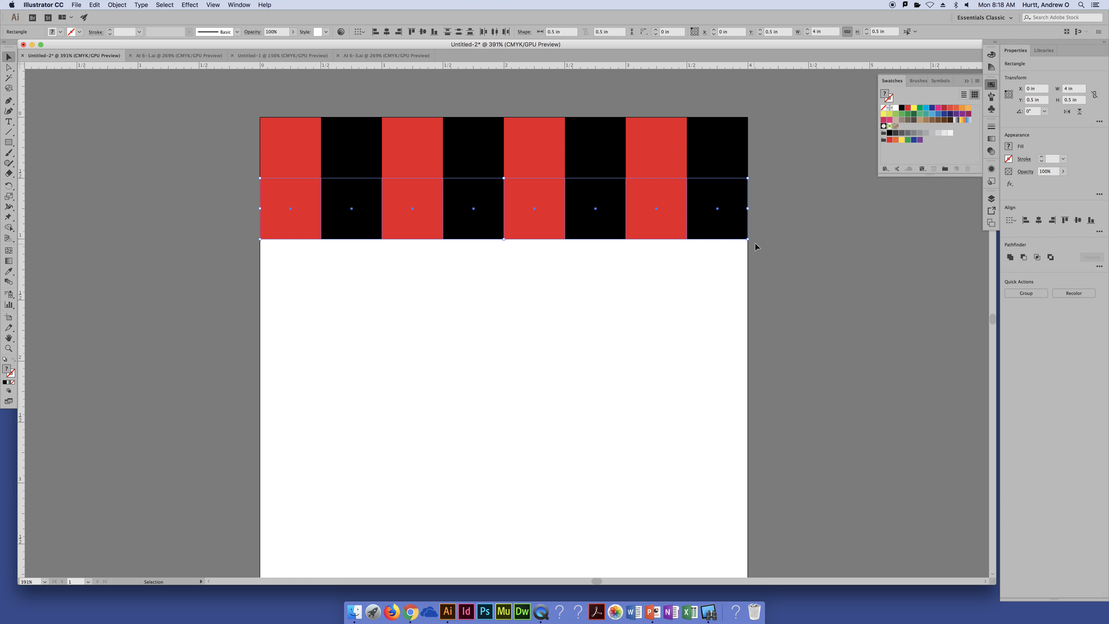
{"action": "left_click_drag", "start_coordinate": [750, 243], "coordinate": [277, 235]}
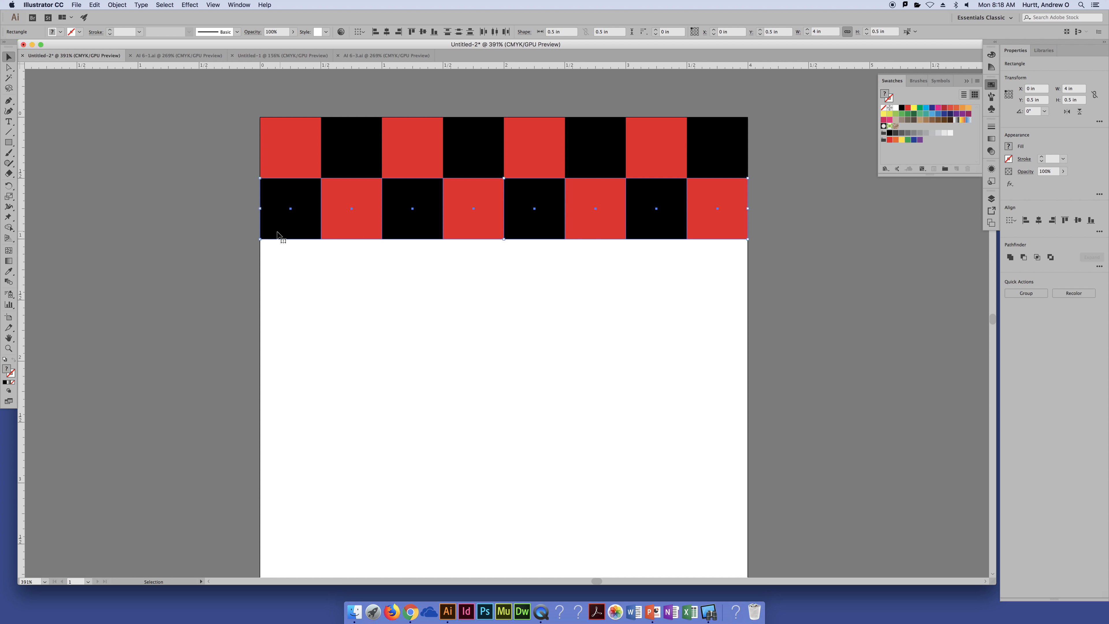
{"action": "left_click", "coordinate": [193, 214]}
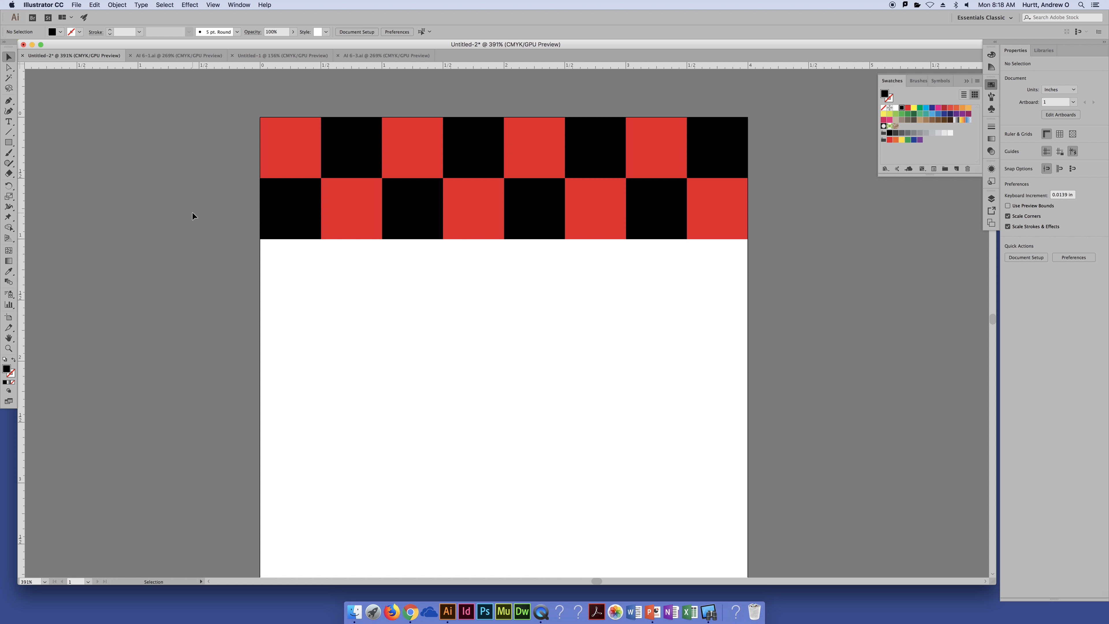
Undo a test copy of the black square and the row rotation, and delete the second row
{"action": "left_click", "coordinate": [293, 221]}
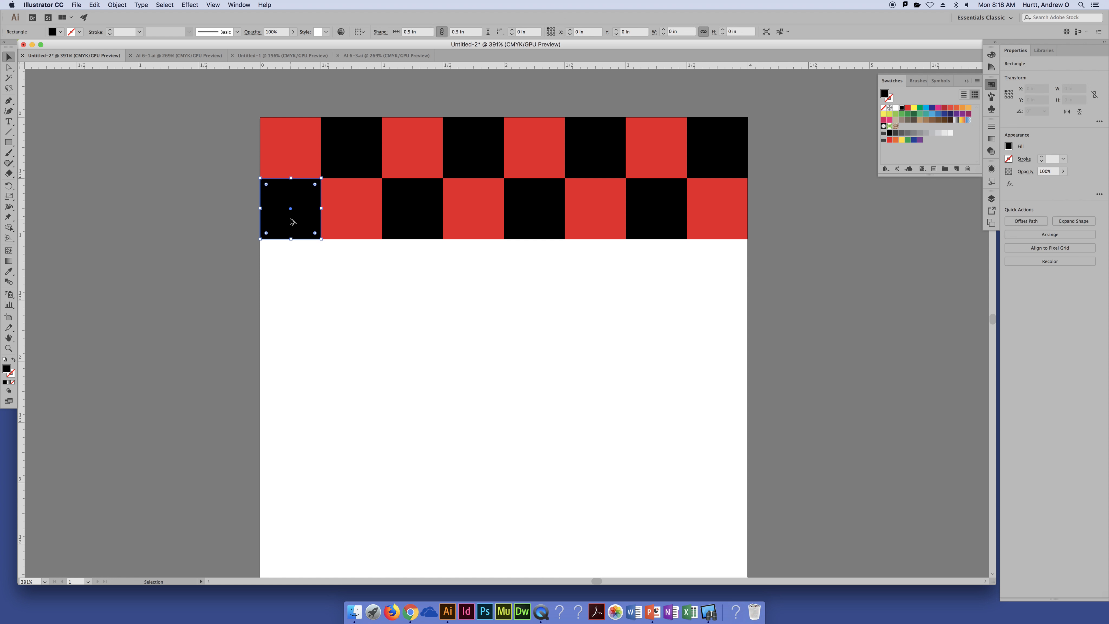
{"action": "left_click_drag", "start_coordinate": [293, 221], "coordinate": [338, 300]}
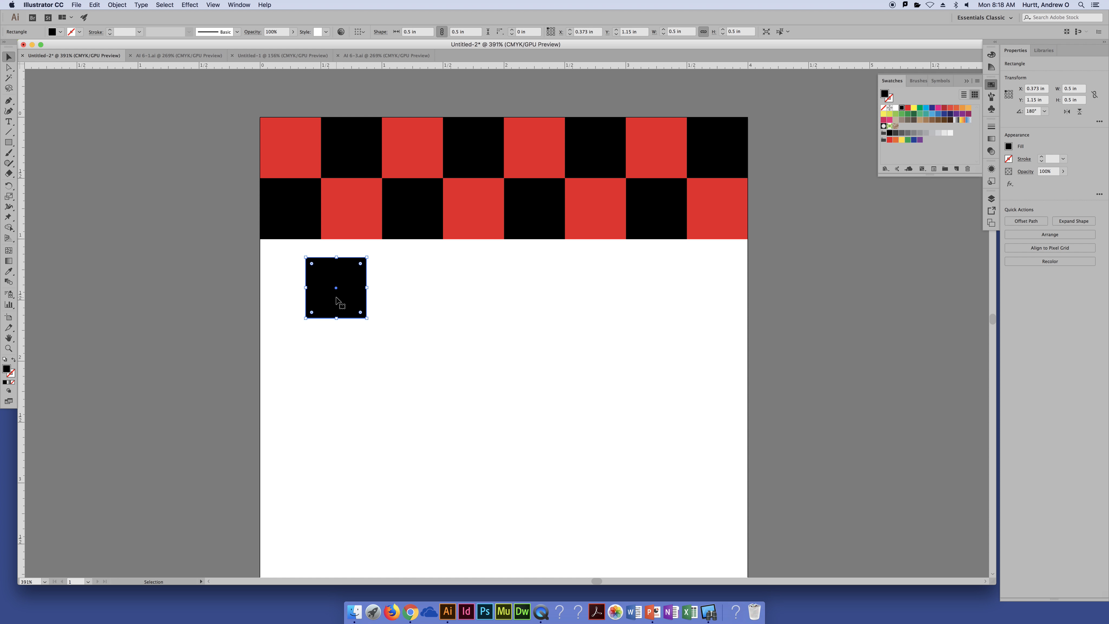
{"action": "key", "text": "super+z"}
{"action": "key", "text": "super+z"}
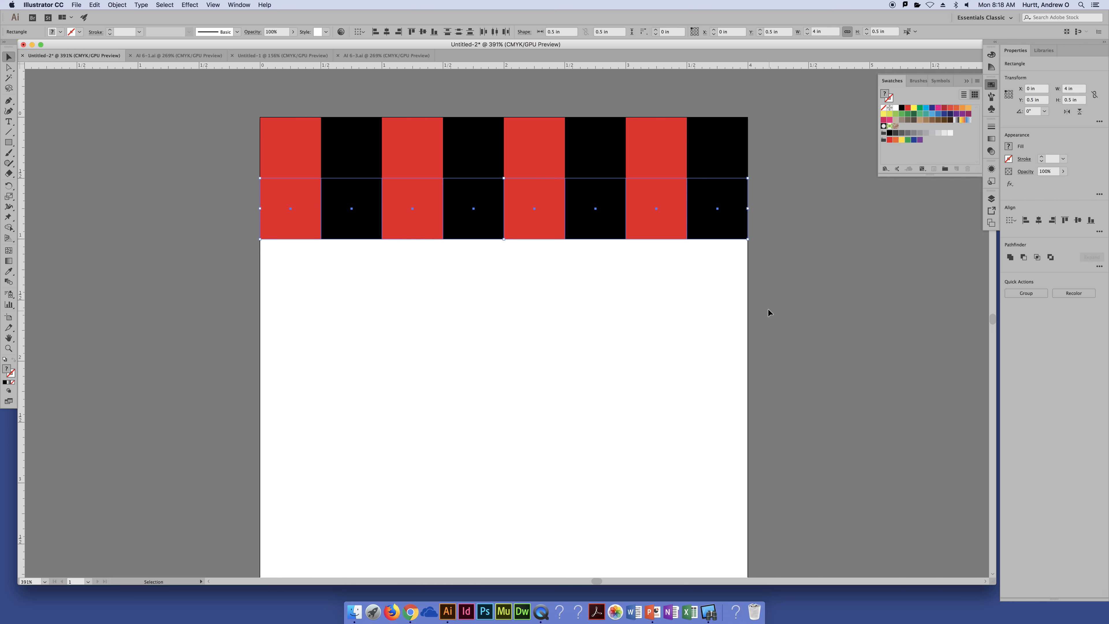
{"action": "key", "text": "Delete"}
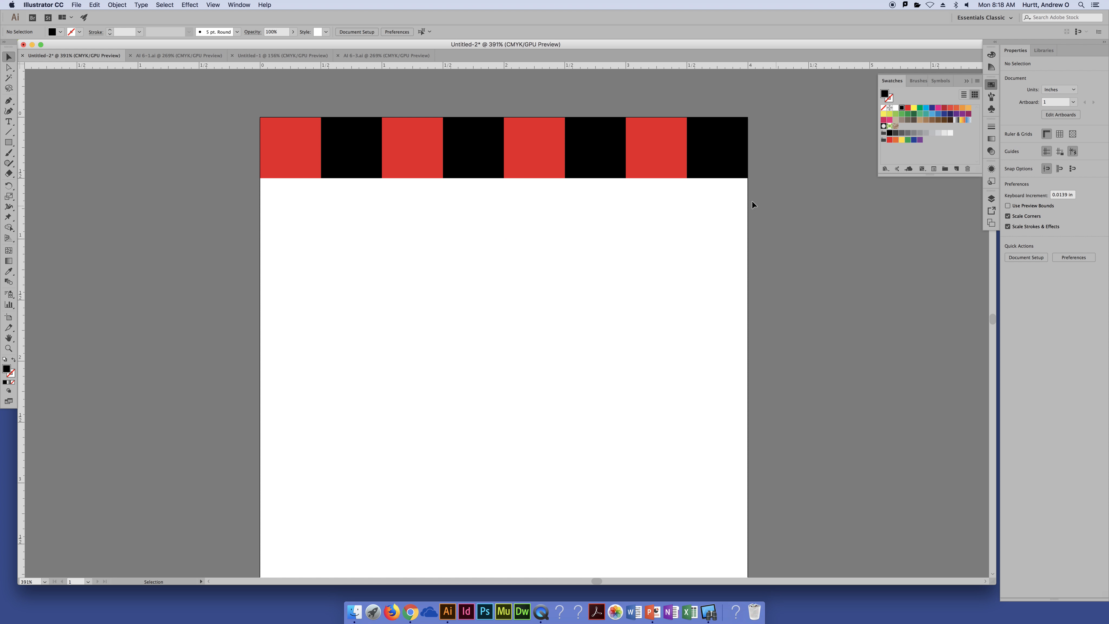
Delete every square in the row except the first red one
{"action": "left_click_drag", "start_coordinate": [752, 205], "coordinate": [357, 100]}
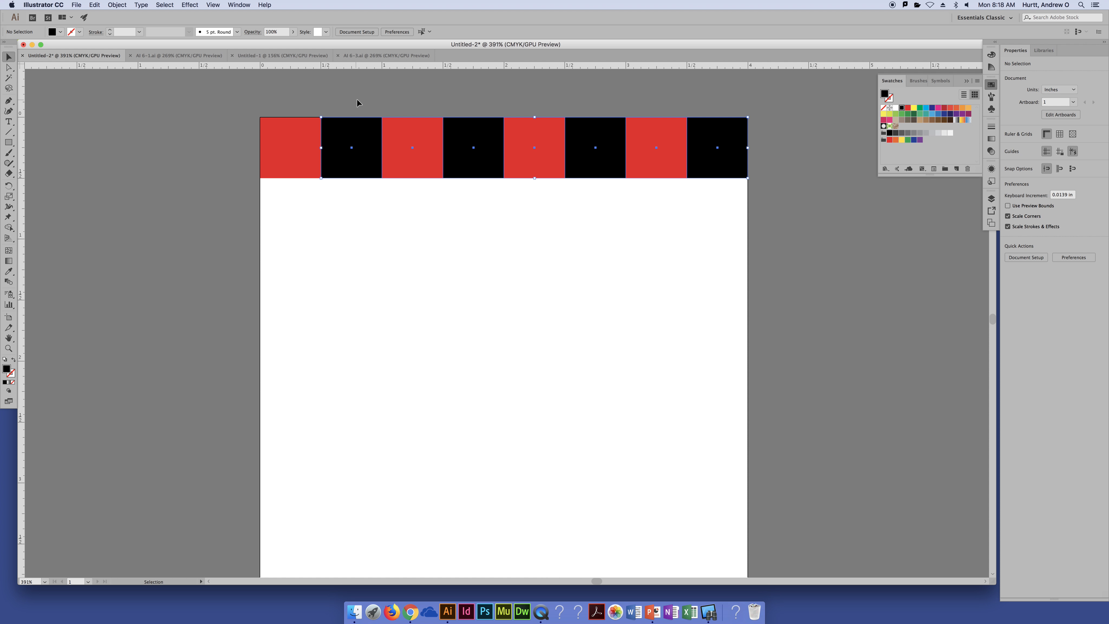
{"action": "key", "text": "Delete"}
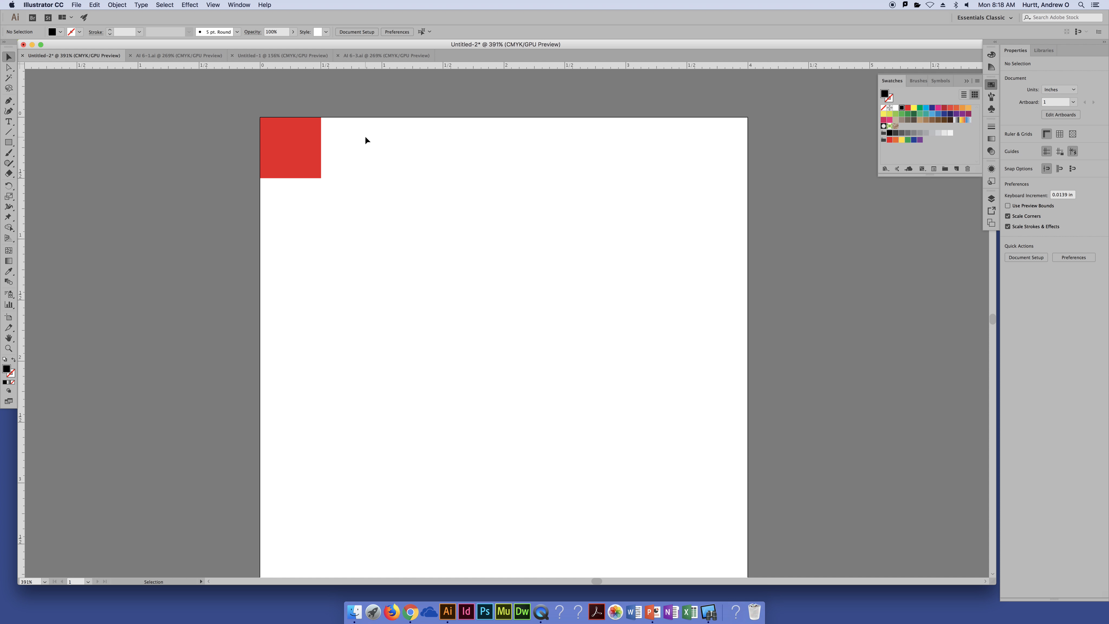
Copy the red square with Move at 0.5 in horizontal and 0 in vertical, and fill the copy with black
{"action": "left_click", "coordinate": [292, 165]}
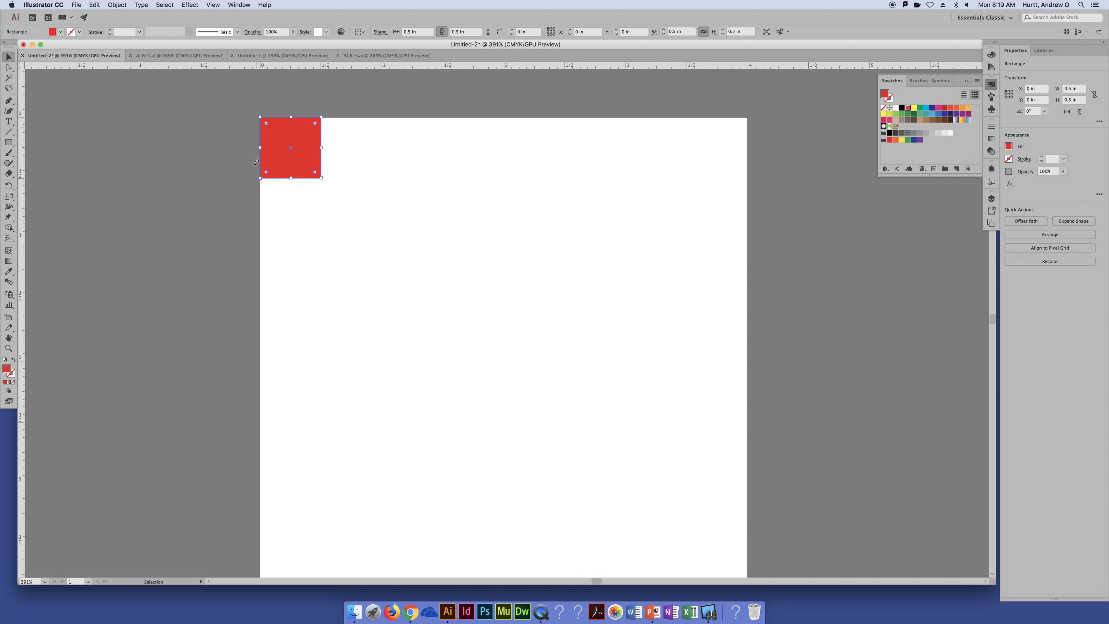
{"action": "left_click", "coordinate": [117, 5]}
{"action": "mouse_move", "coordinate": [128, 20]}
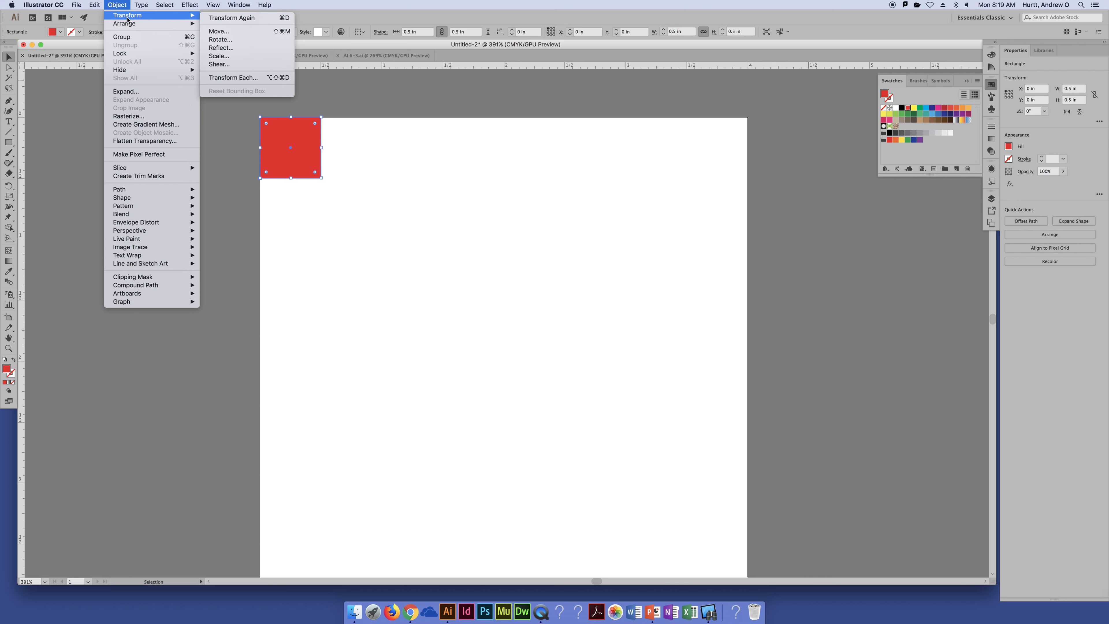
{"action": "left_click", "coordinate": [242, 30]}
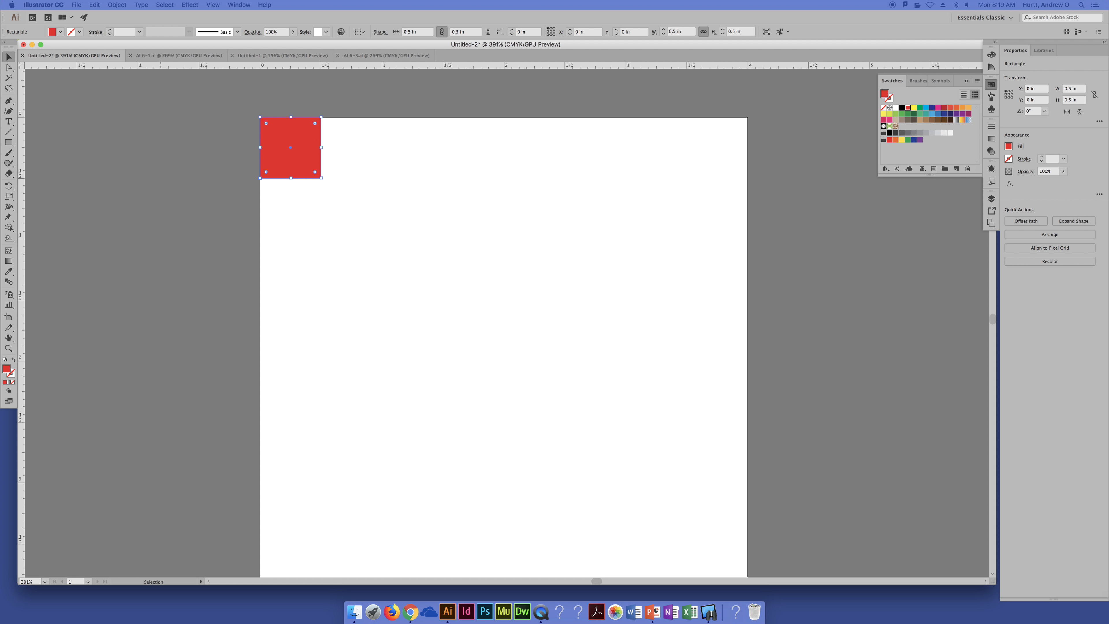
{"action": "left_click_drag", "start_coordinate": [389, 240], "coordinate": [496, 169]}
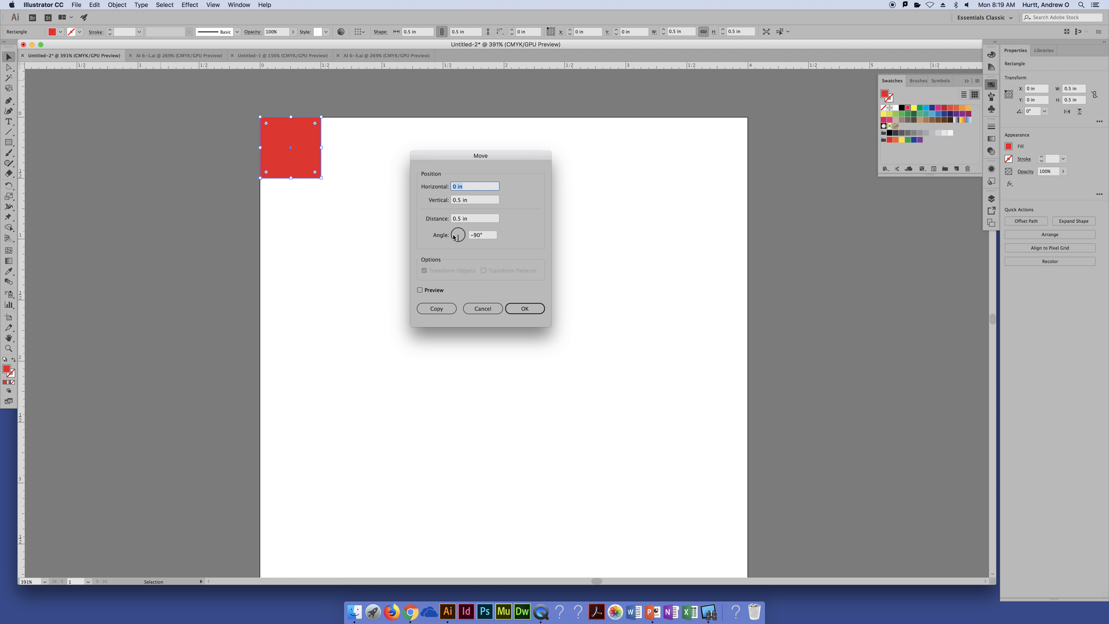
{"action": "left_click", "coordinate": [431, 290]}
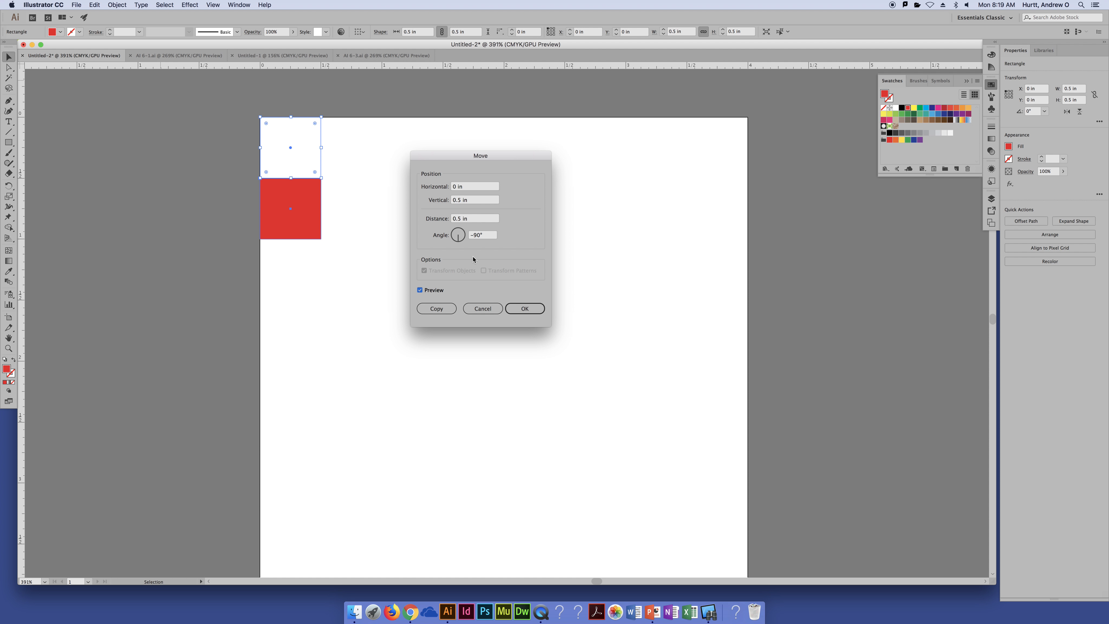
{"action": "left_click", "coordinate": [466, 186]}
{"action": "type", "text": ".5"}
{"action": "key", "text": "Tab"}
{"action": "type", "text": "0"}
{"action": "key", "text": "Tab"}
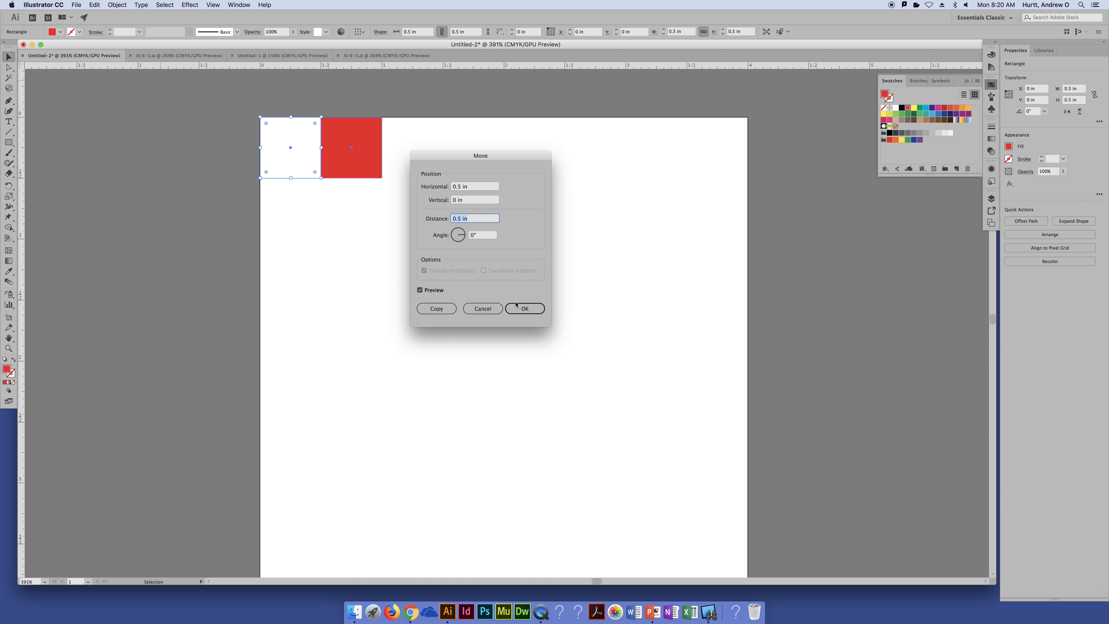
{"action": "left_click", "coordinate": [442, 309]}
{"action": "left_click", "coordinate": [450, 309]}
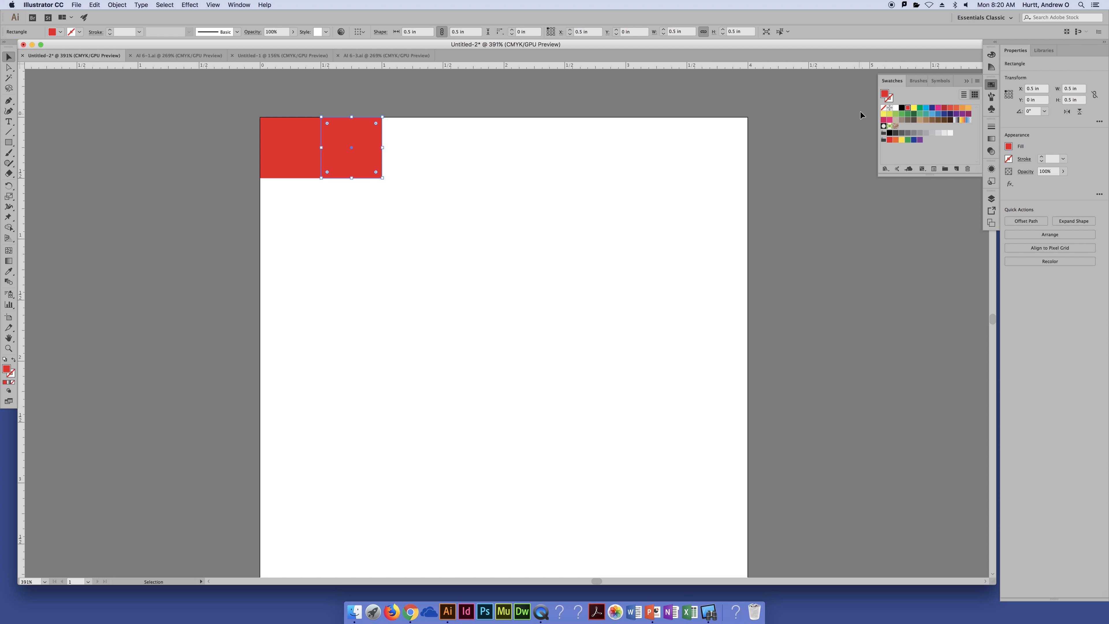
{"action": "left_click", "coordinate": [902, 108]}
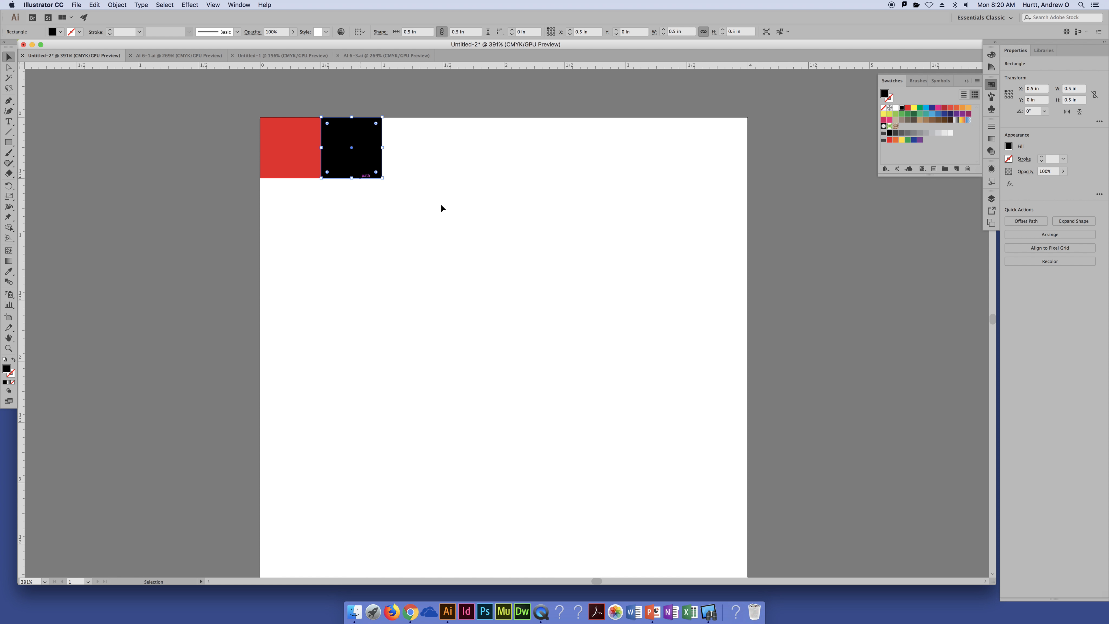
Copy the red and black pair 1 in horizontally with Move to make four alternating squares
{"action": "left_click_drag", "start_coordinate": [405, 210], "coordinate": [290, 138]}
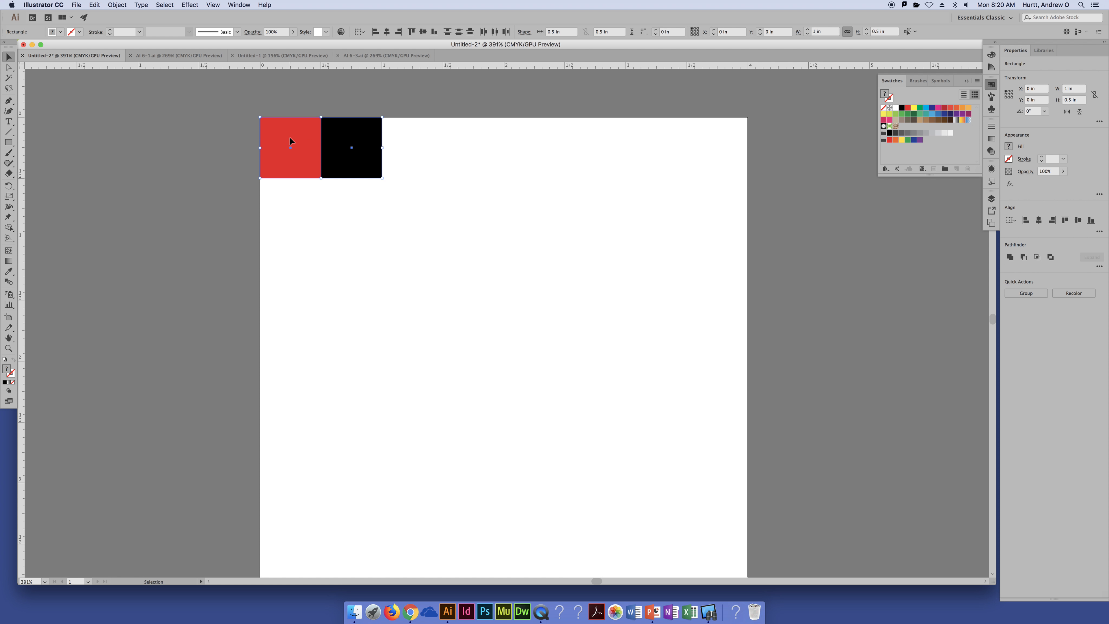
{"action": "left_click", "coordinate": [121, 6]}
{"action": "mouse_move", "coordinate": [128, 14]}
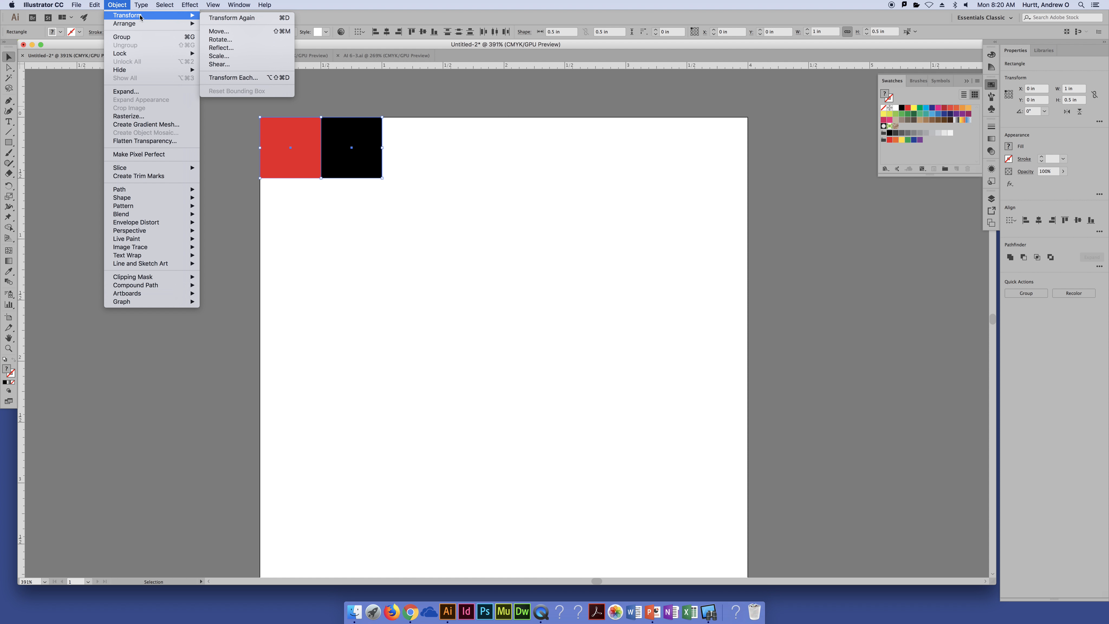
{"action": "left_click", "coordinate": [217, 32]}
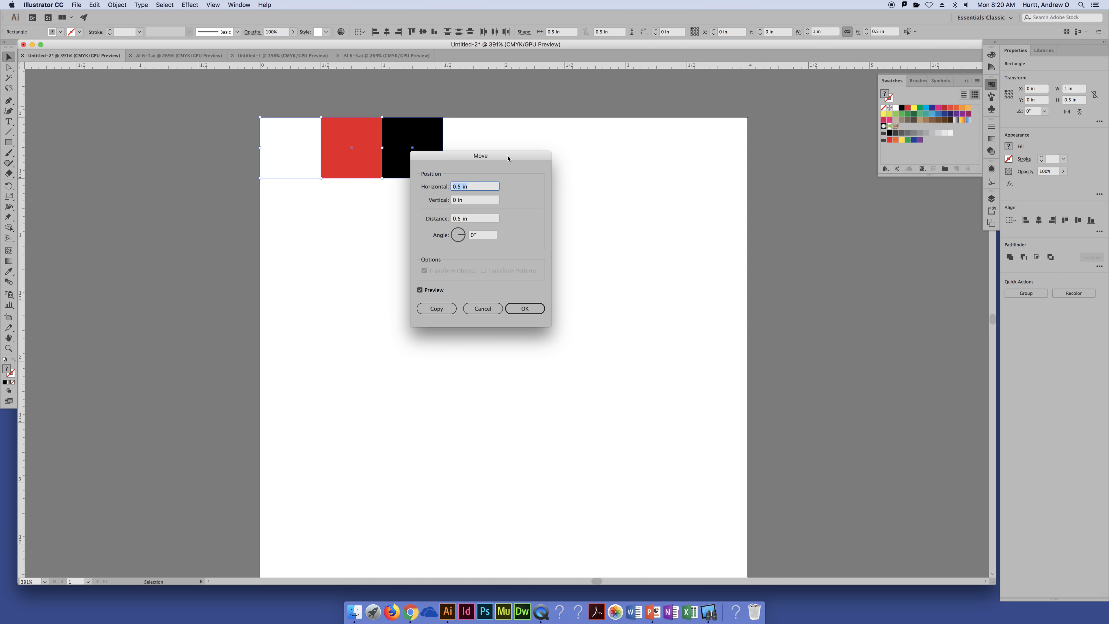
{"action": "left_click_drag", "start_coordinate": [507, 159], "coordinate": [508, 200]}
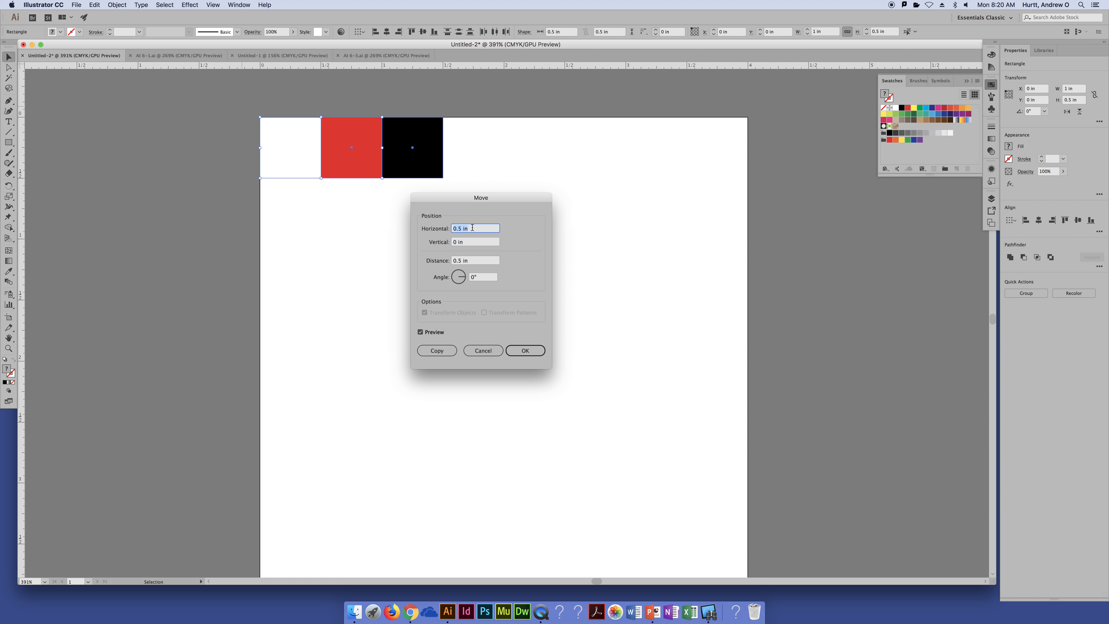
{"action": "type", "text": "1"}
{"action": "key", "text": "Tab"}
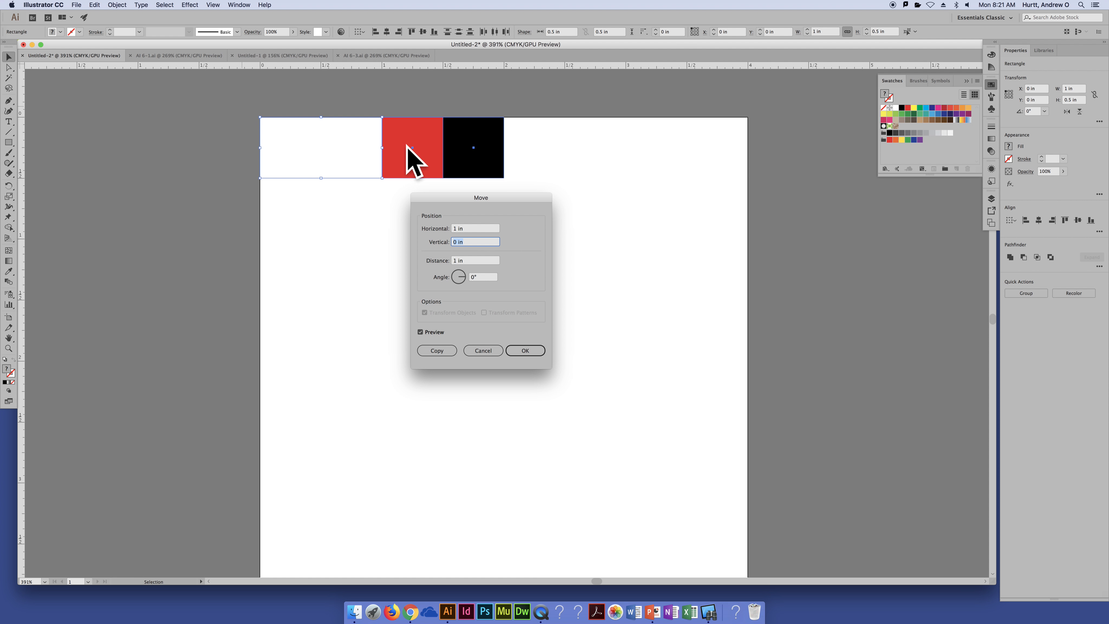
{"action": "left_click", "coordinate": [438, 352]}
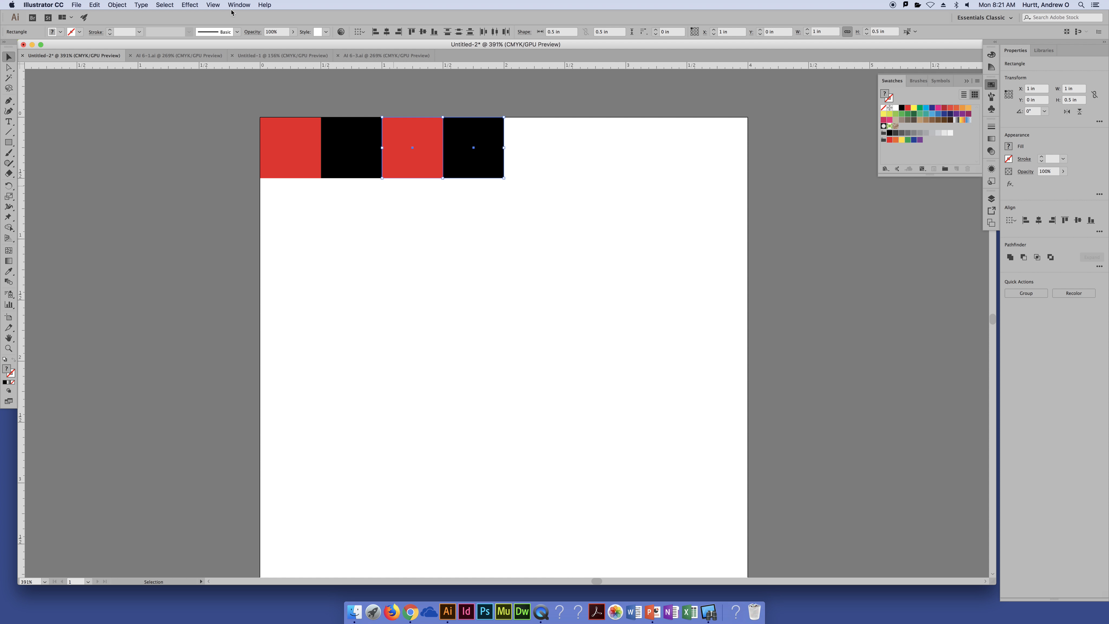
Repeat the last copy twice with Transform Again to complete the eight-square row across the artboard
{"action": "left_click", "coordinate": [116, 5]}
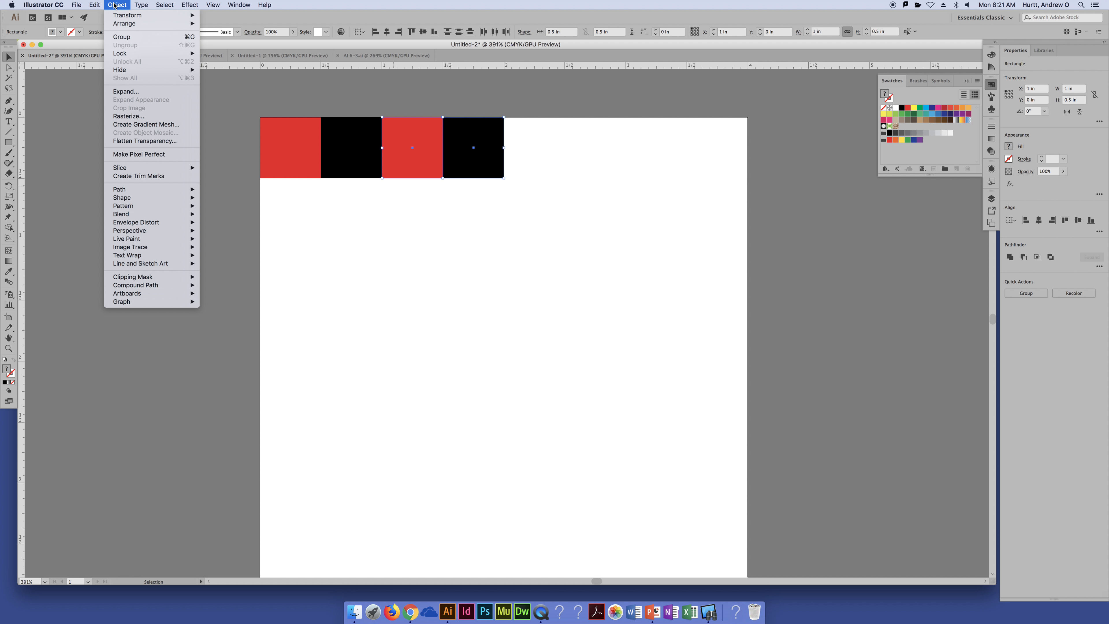
{"action": "mouse_move", "coordinate": [139, 15]}
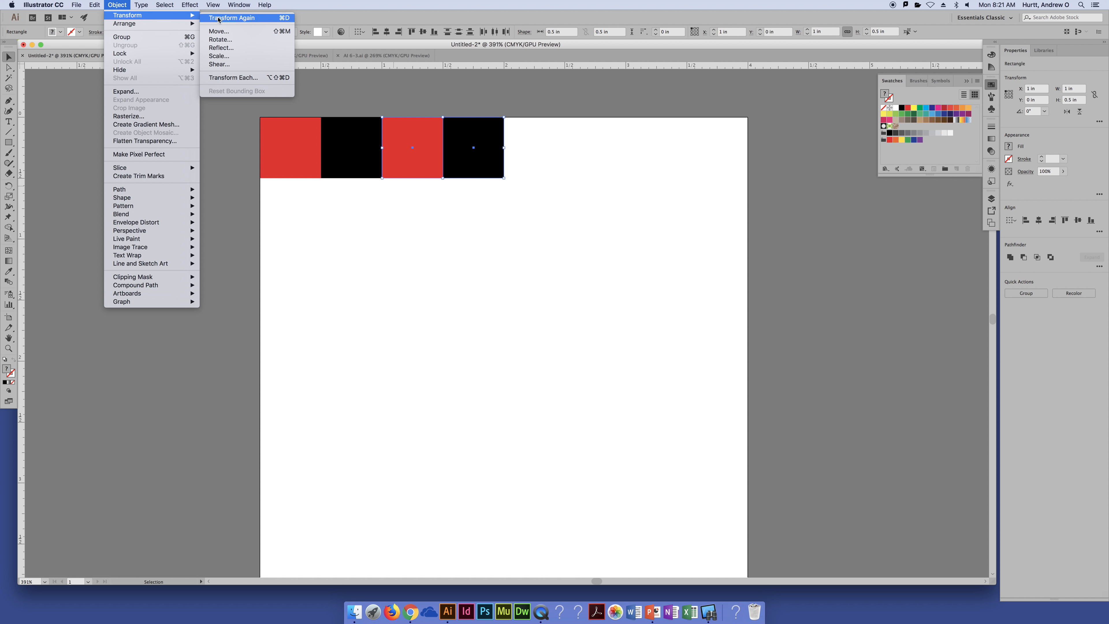
{"action": "left_click", "coordinate": [231, 18]}
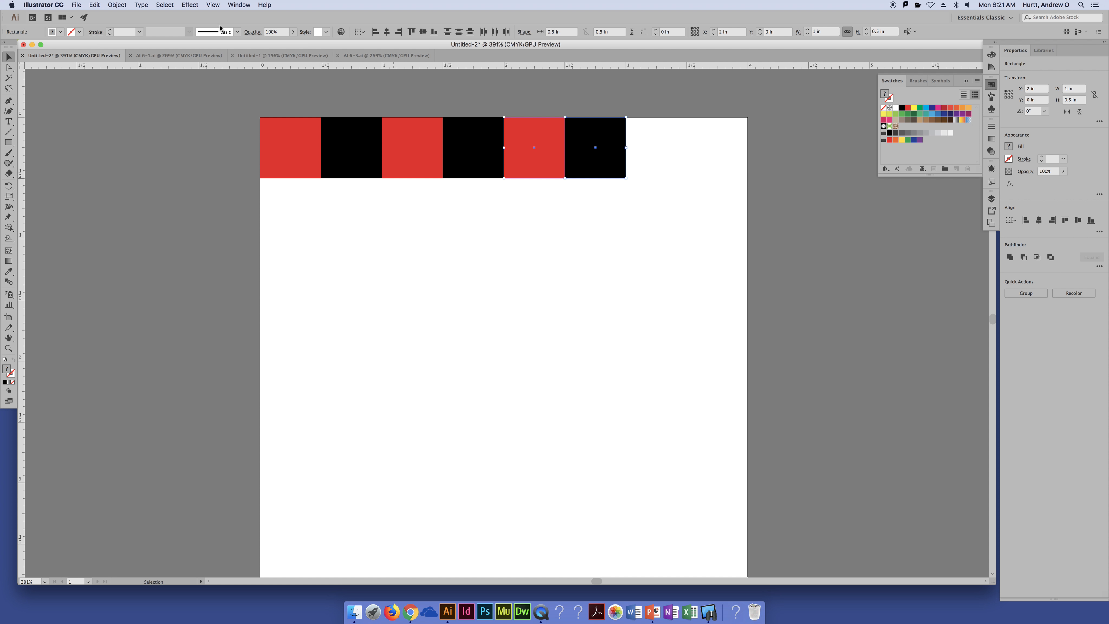
{"action": "key", "text": "v"}
{"action": "key", "text": "super+d"}
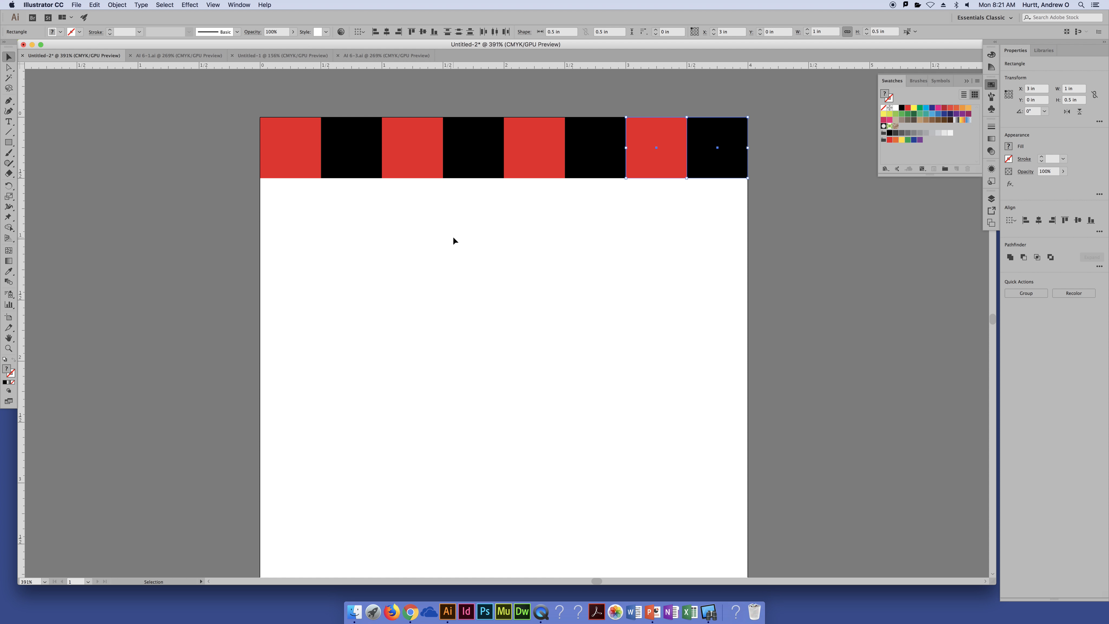
{"action": "left_click", "coordinate": [812, 232]}
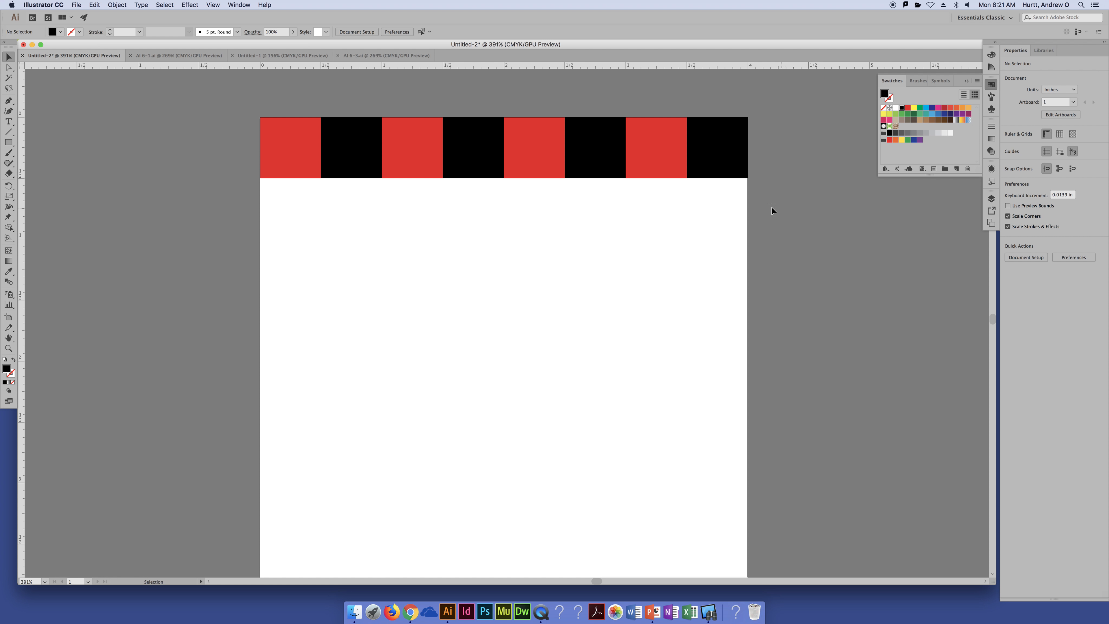
Copy the entire row directly below itself with Move at 0 in horizontal and 0.5 in vertical
{"action": "key", "text": "super+a"}
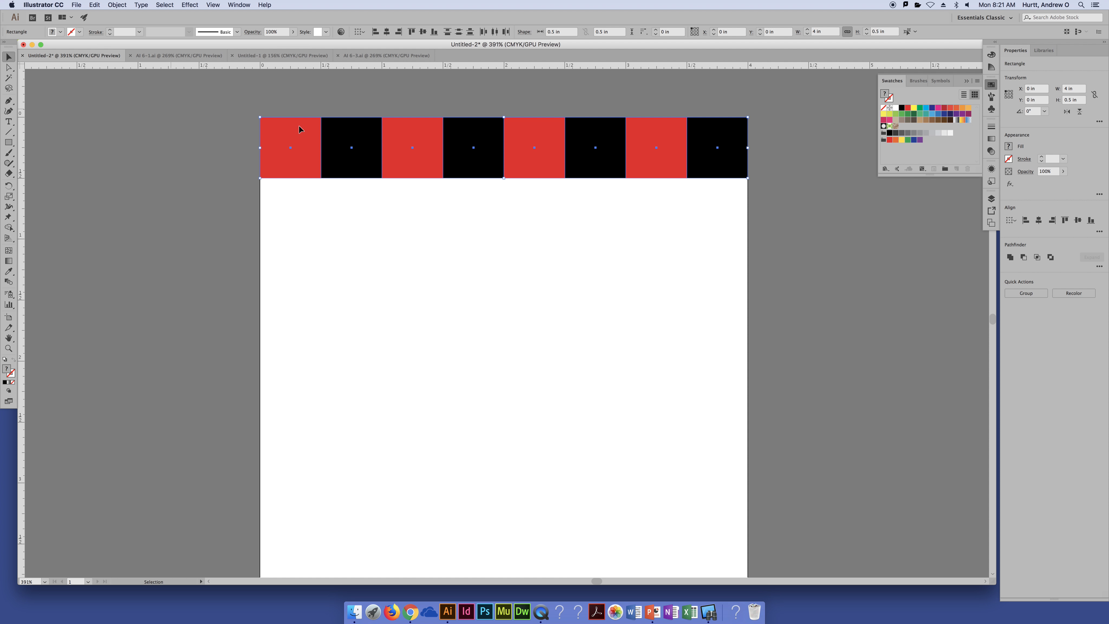
{"action": "left_click", "coordinate": [117, 5]}
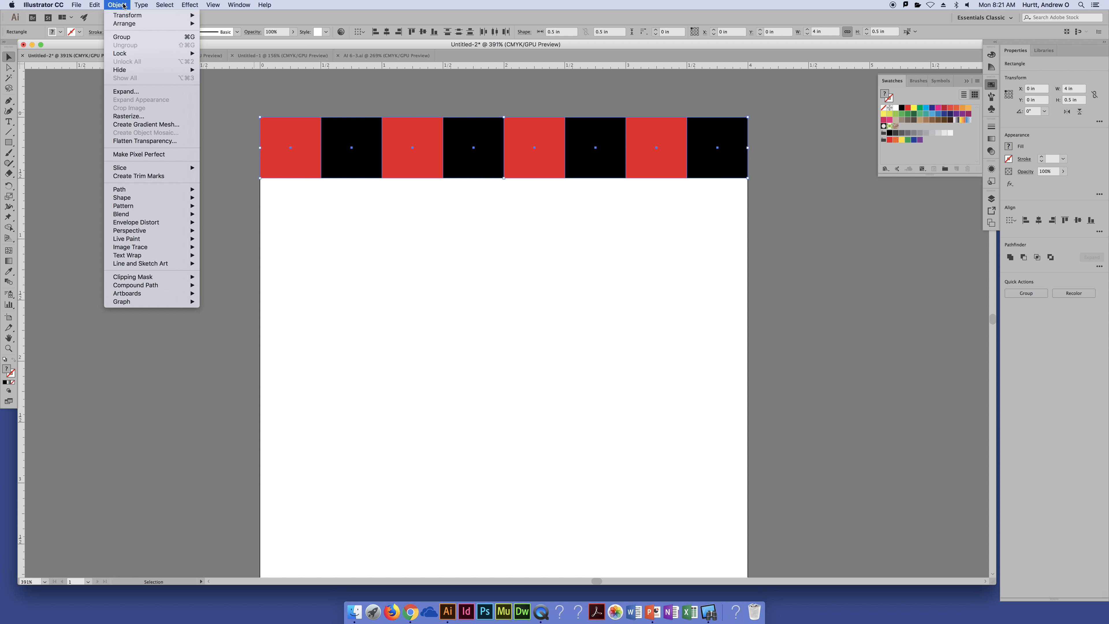
{"action": "mouse_move", "coordinate": [131, 16]}
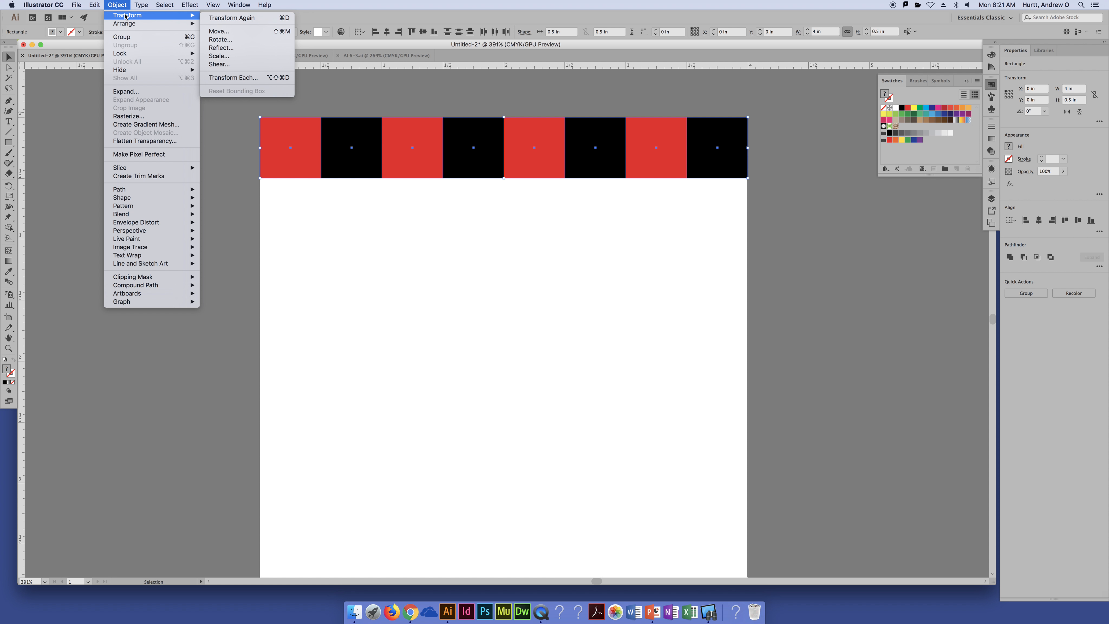
{"action": "left_click", "coordinate": [235, 31]}
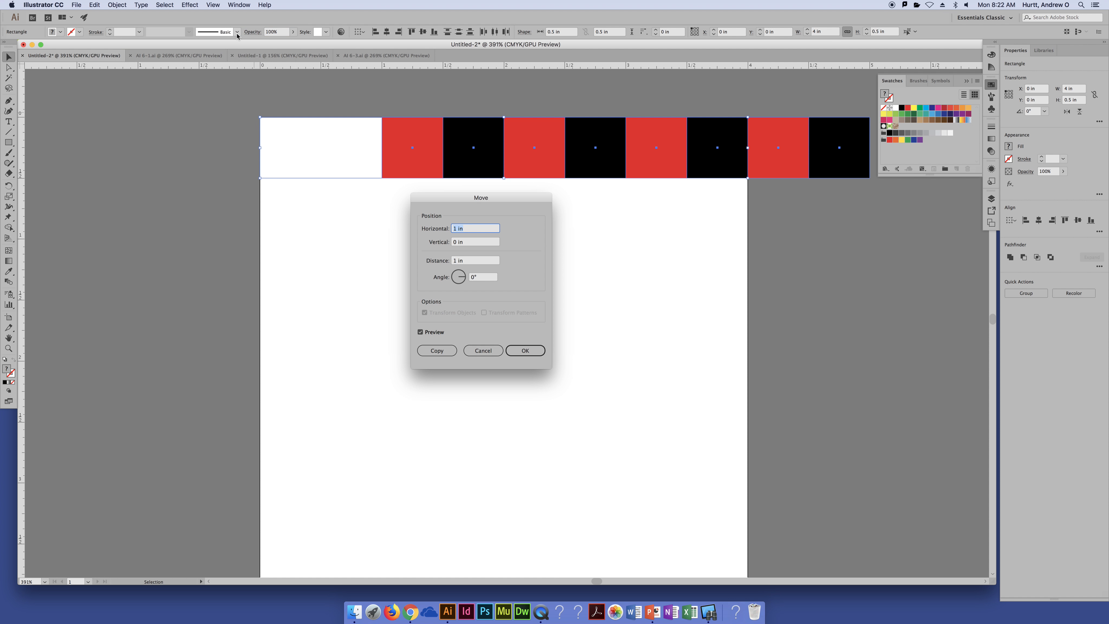
{"action": "left_click", "coordinate": [476, 243]}
{"action": "type", "text": ".5"}
{"action": "left_click", "coordinate": [478, 227]}
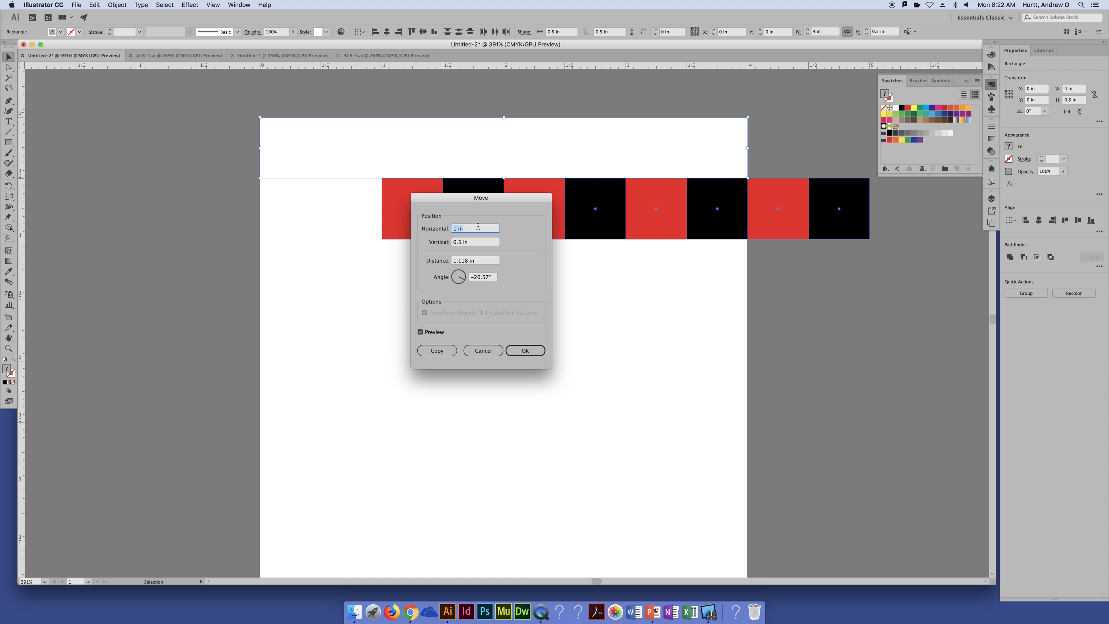
{"action": "type", "text": "0"}
{"action": "key", "text": "Tab"}
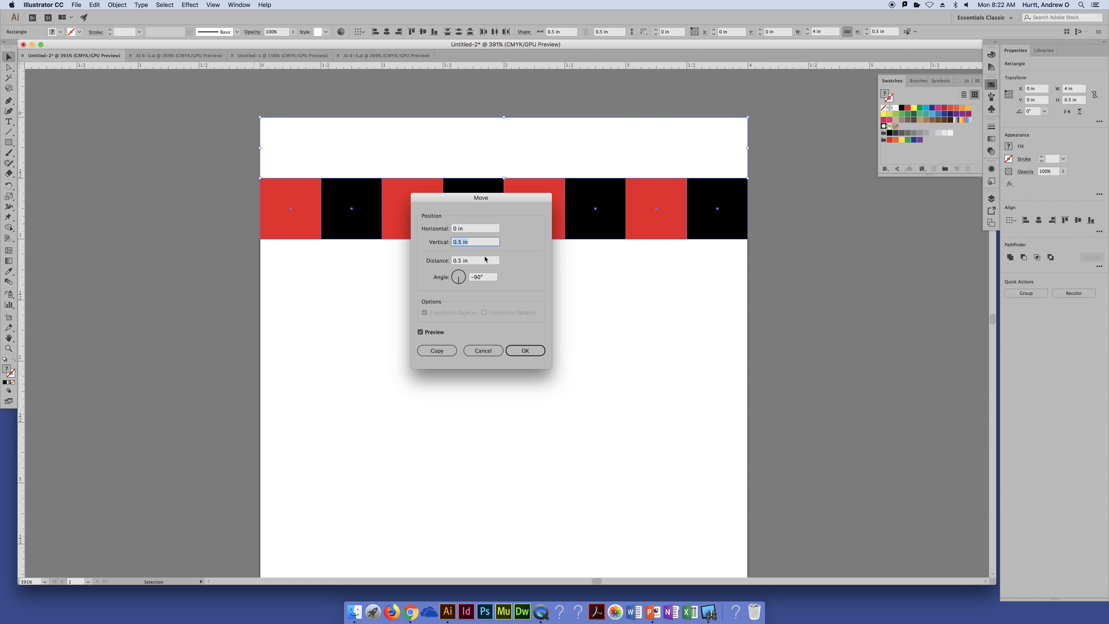
{"action": "left_click", "coordinate": [447, 353]}
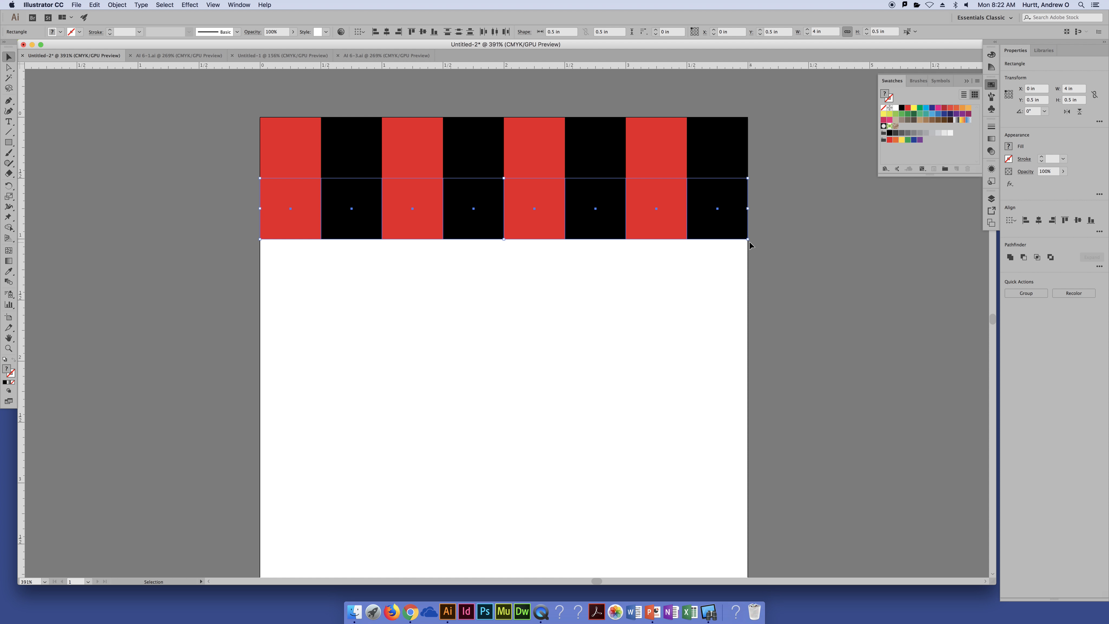
Try rotating the second row 180°, and undo the rotation
{"action": "left_click_drag", "start_coordinate": [751, 246], "coordinate": [193, 195]}
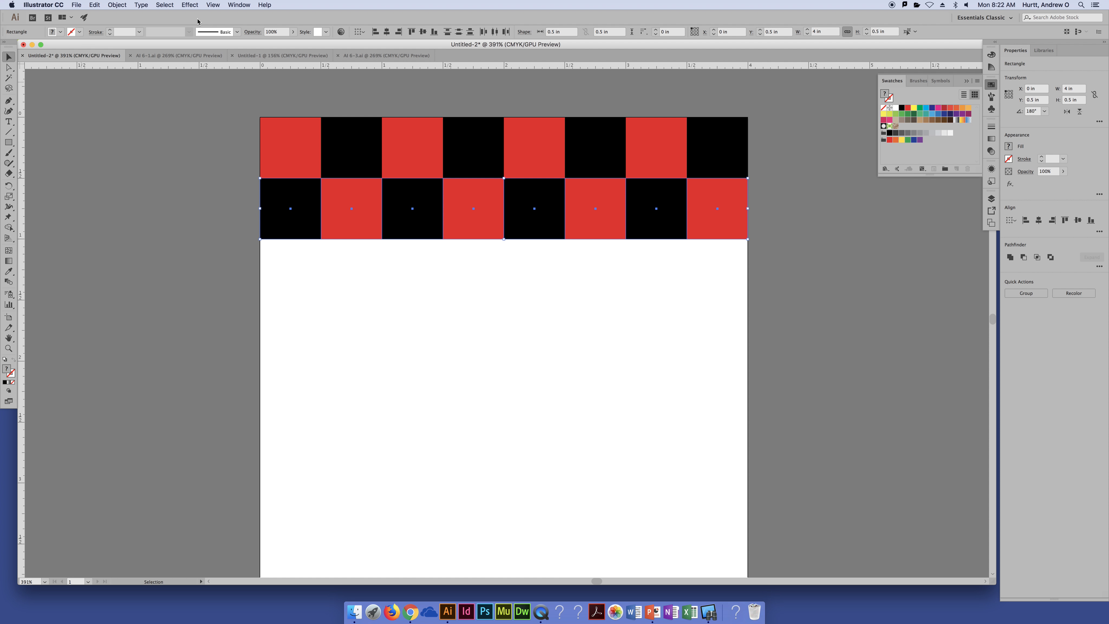
{"action": "key", "text": "super+z"}
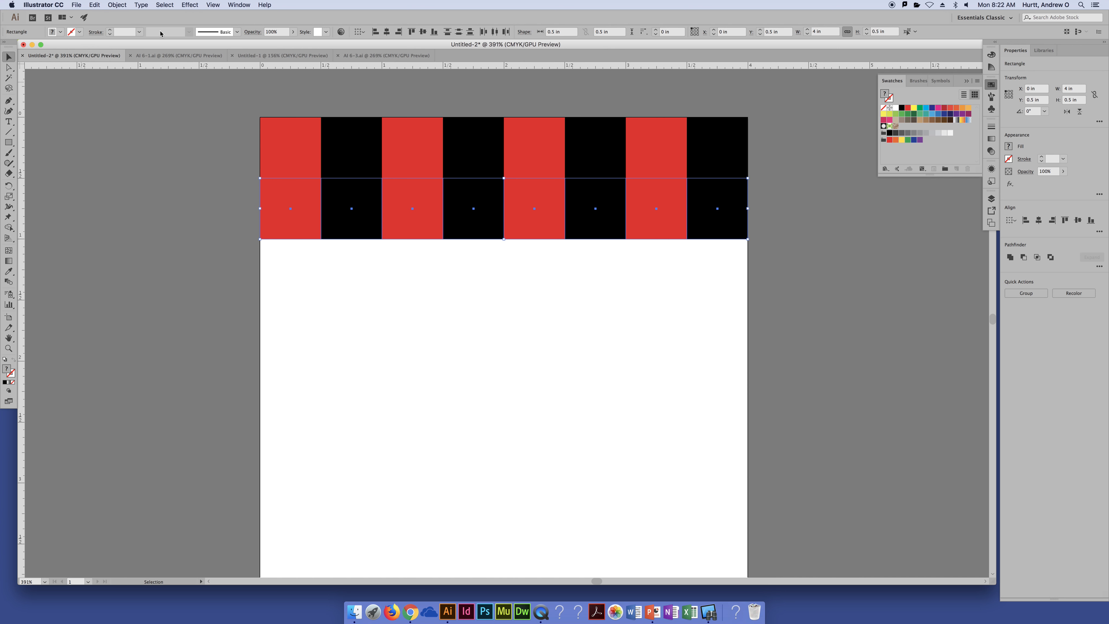
Reflect the second row across the vertical axis so its colors alternate with the first row
{"action": "left_click", "coordinate": [12, 197]}
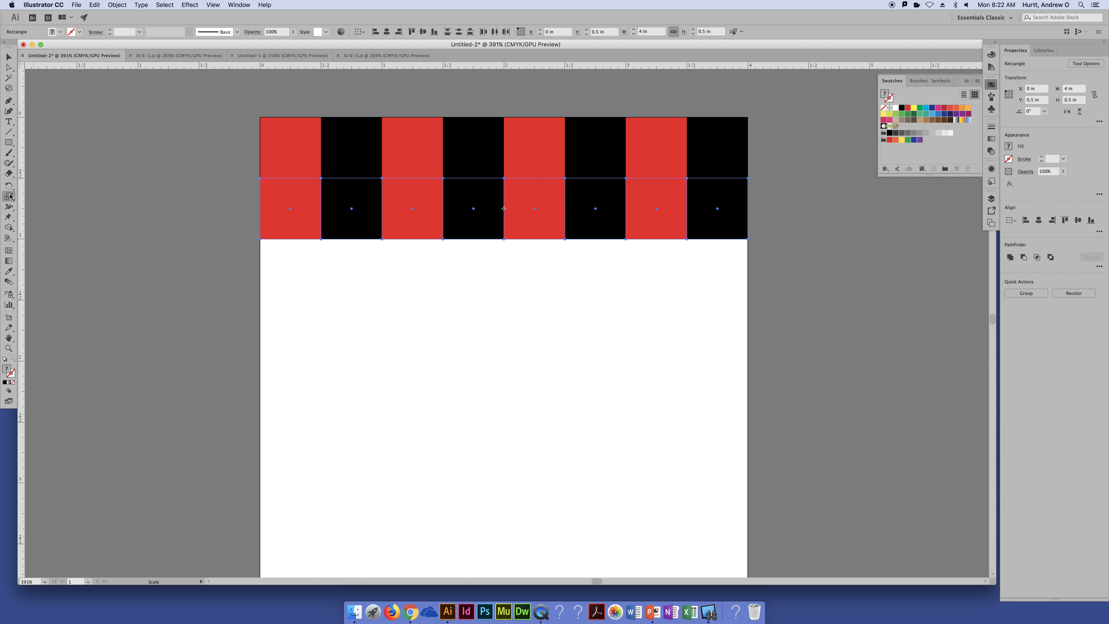
{"action": "left_click", "coordinate": [9, 185]}
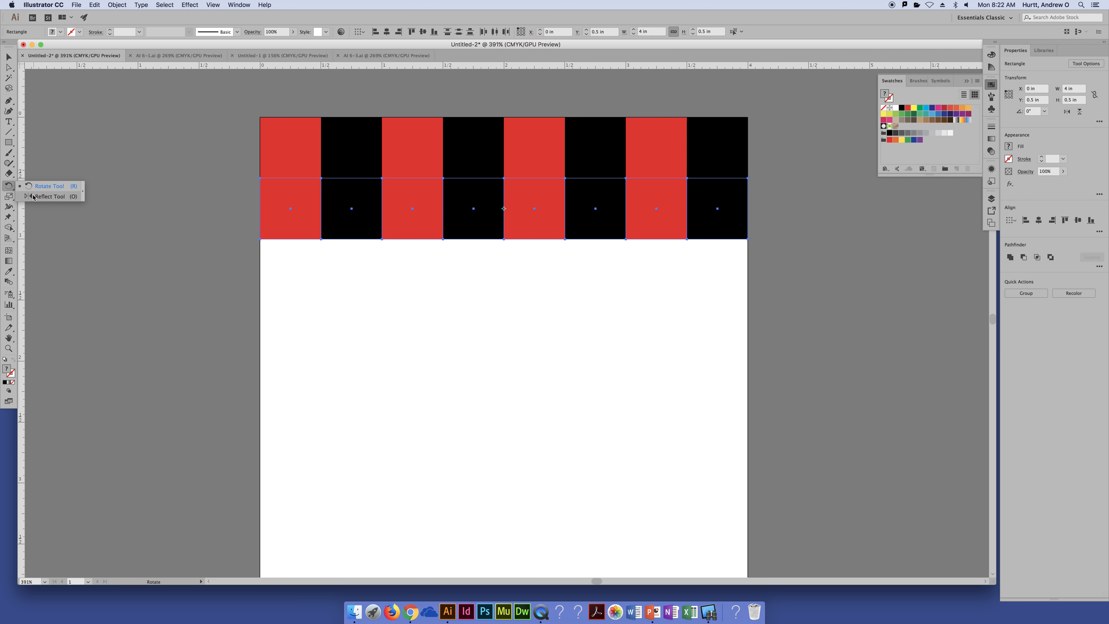
{"action": "left_click", "coordinate": [44, 196]}
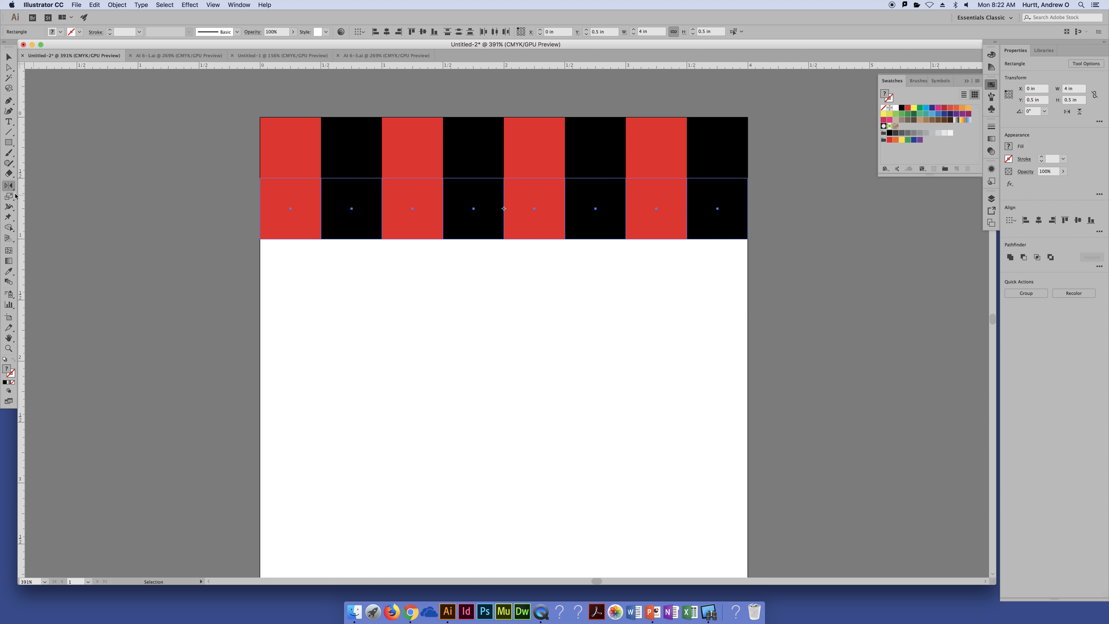
{"action": "double_click", "coordinate": [9, 188]}
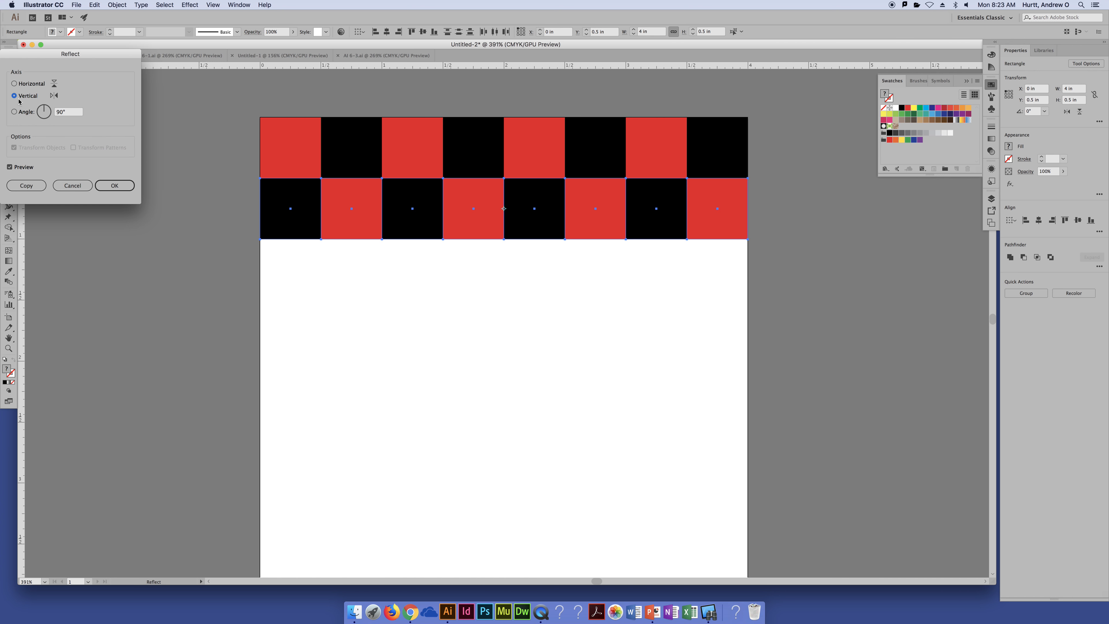
{"action": "left_click", "coordinate": [105, 184]}
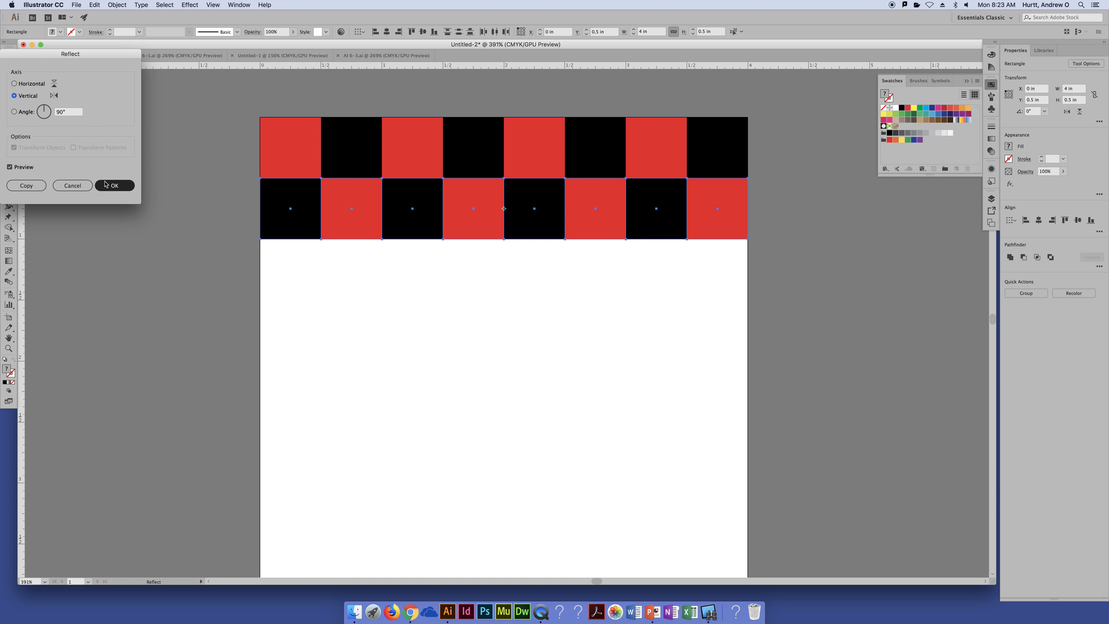
{"action": "left_click", "coordinate": [127, 190]}
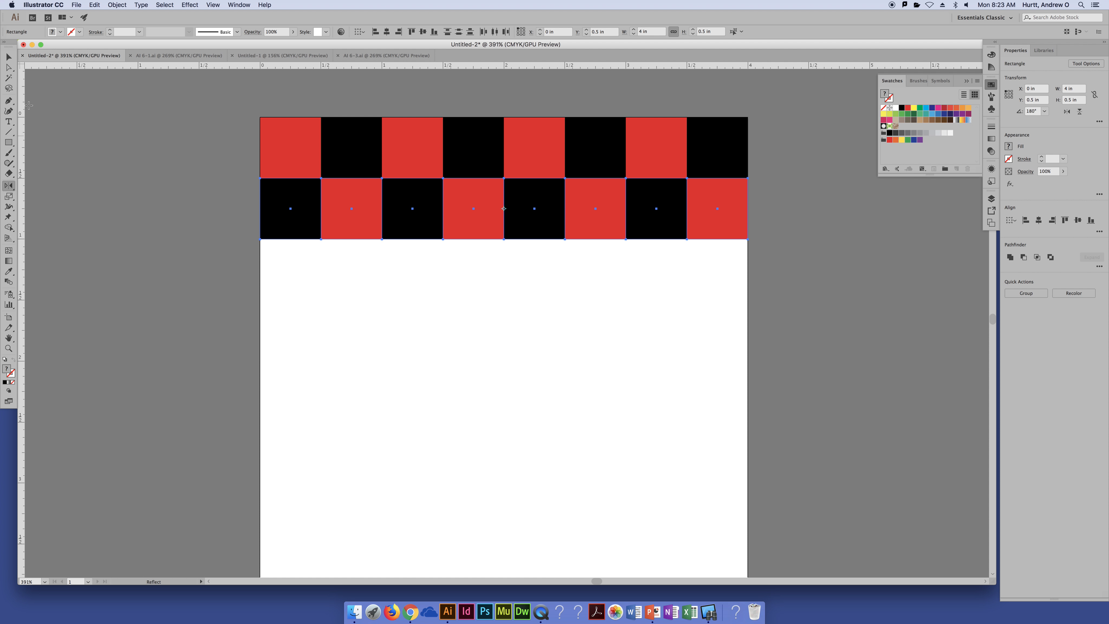
Copy both checkerboard rows directly below themselves with Move at 0 in horizontal and 1 in vertical
{"action": "left_click", "coordinate": [9, 56]}
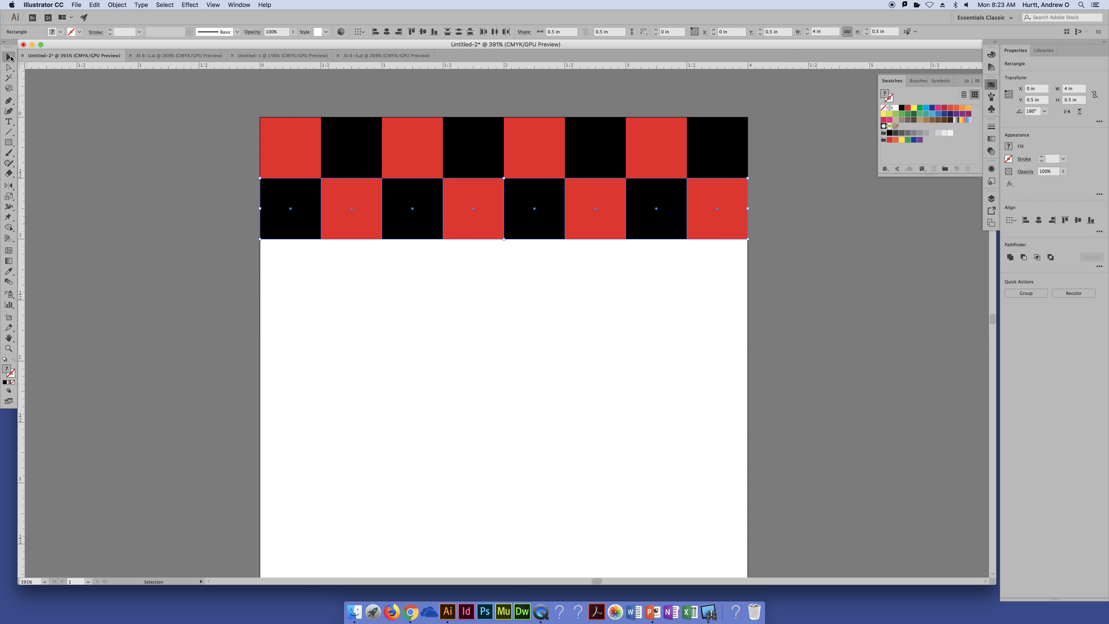
{"action": "left_click", "coordinate": [810, 313]}
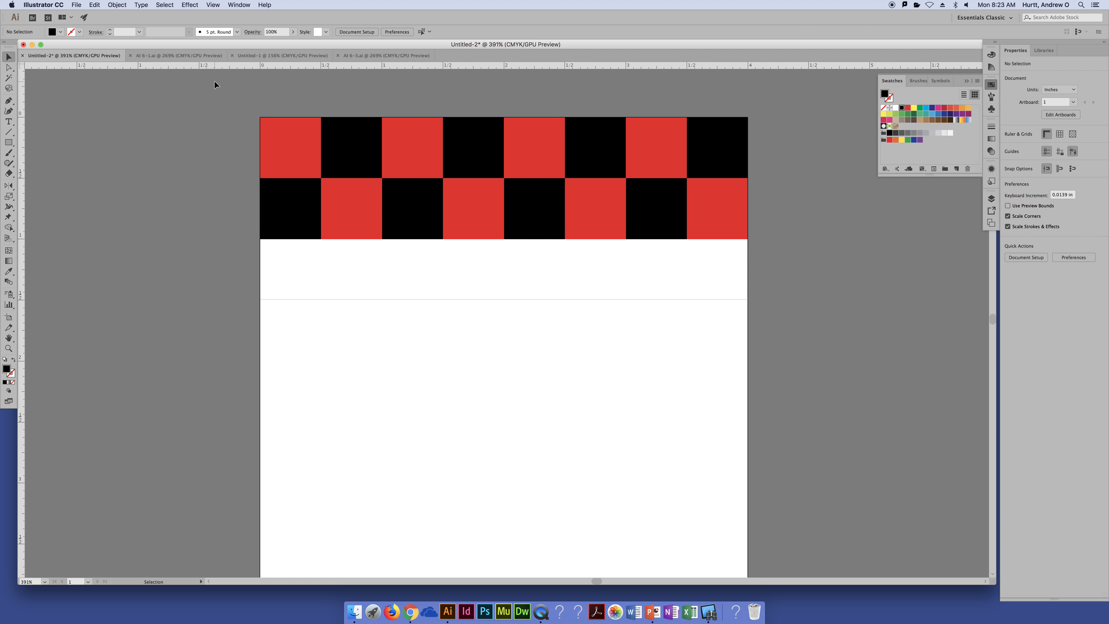
{"action": "key", "text": "super+a"}
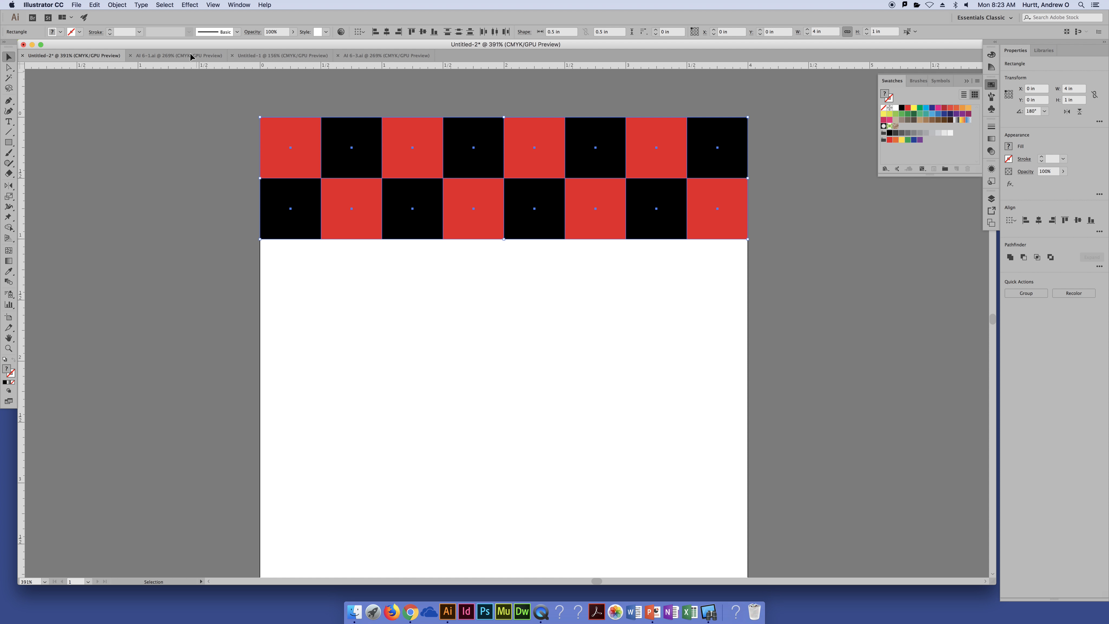
{"action": "left_click", "coordinate": [114, 4]}
{"action": "mouse_move", "coordinate": [131, 15]}
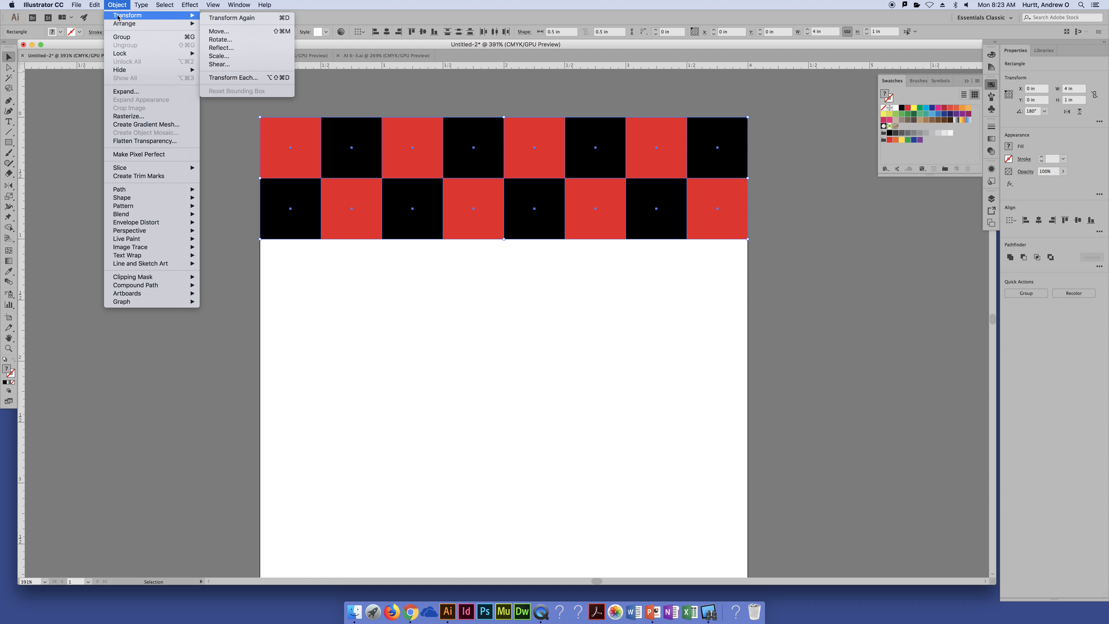
{"action": "left_click", "coordinate": [218, 31]}
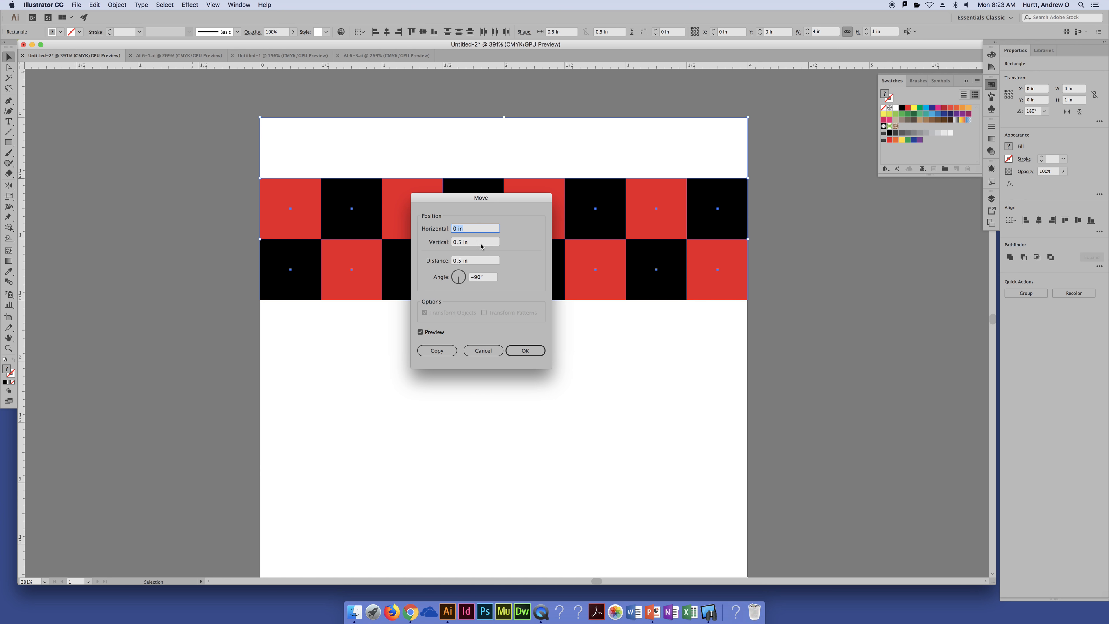
{"action": "left_click", "coordinate": [480, 243]}
{"action": "type", "text": "1"}
{"action": "key", "text": "Tab"}
{"action": "left_click", "coordinate": [444, 354]}
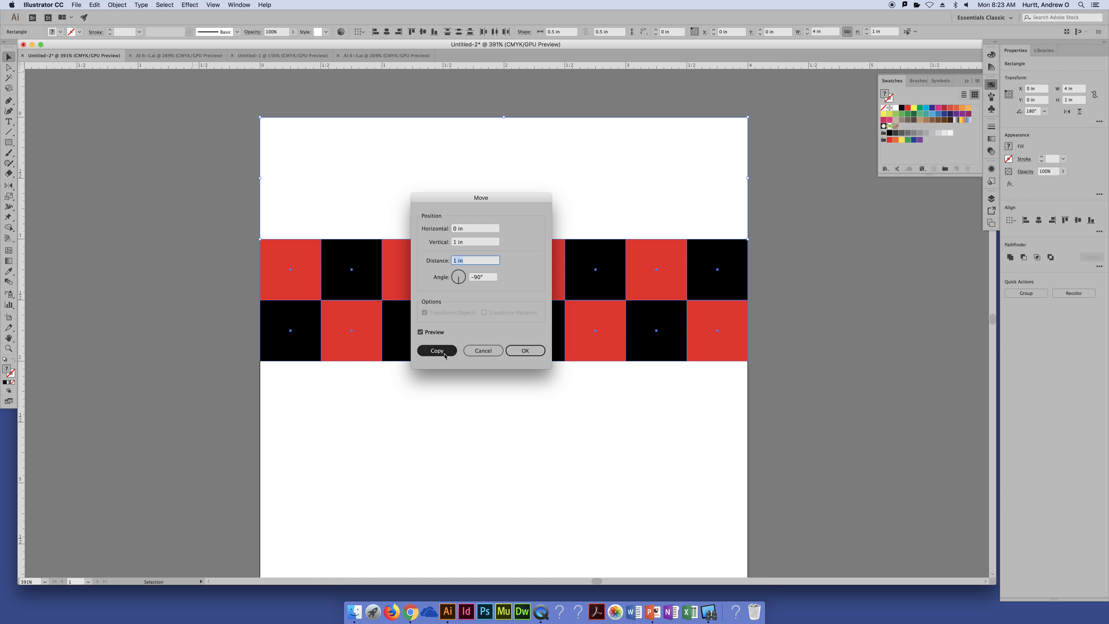
{"action": "left_click", "coordinate": [444, 354]}
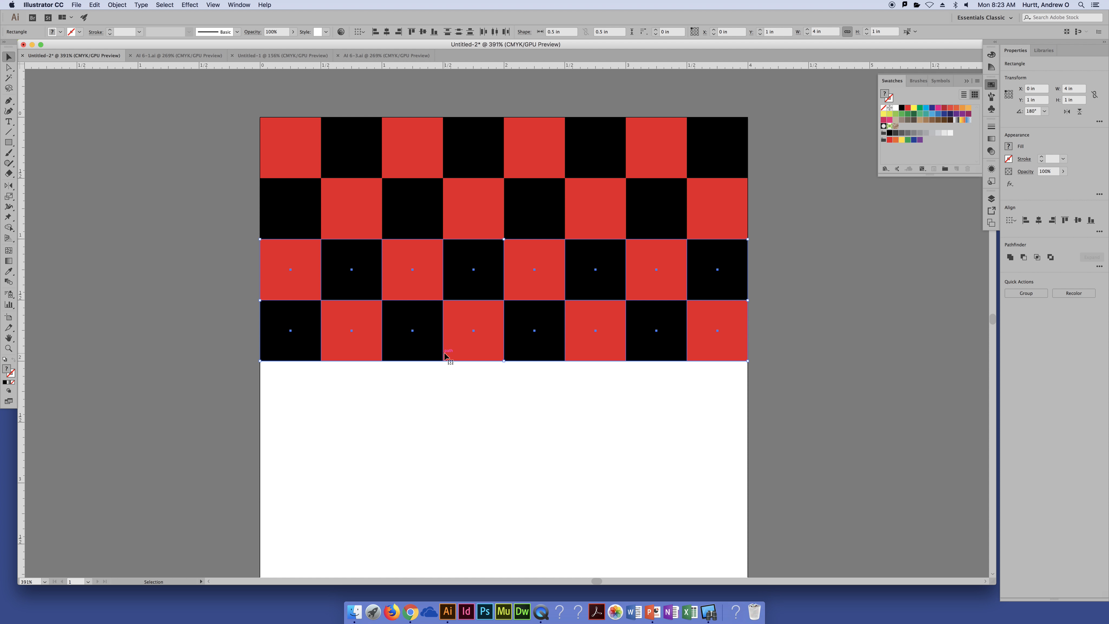
Repeat the two-row copy twice with Transform Again to fill the rest of the artboard, and deselect everything
{"action": "scroll", "coordinate": [793, 397], "scroll_direction": "down", "scroll_amount": 1}
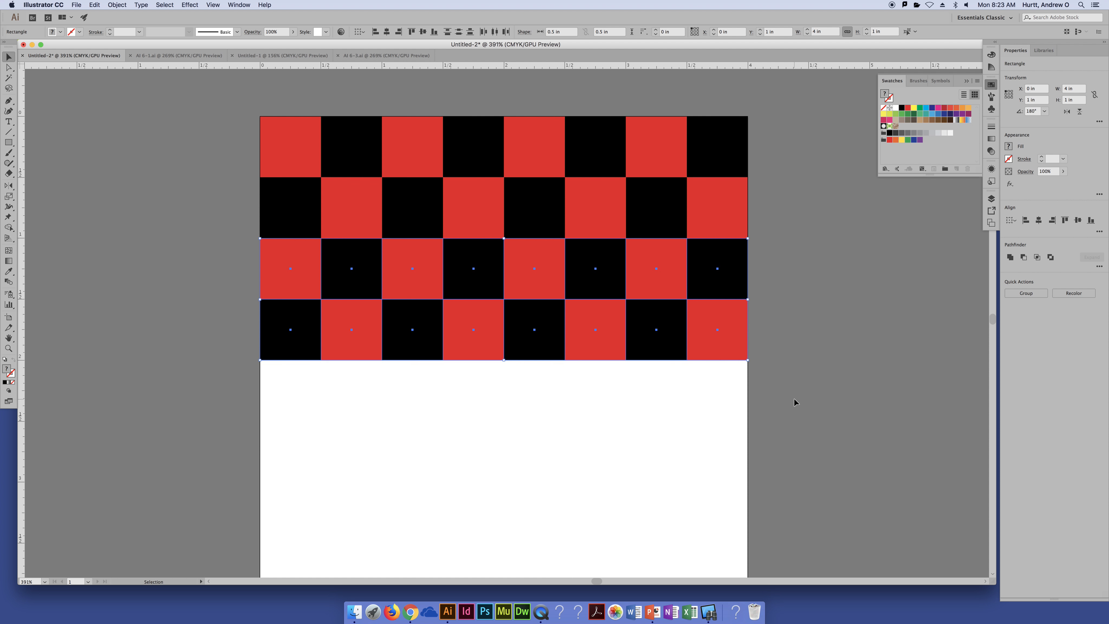
{"action": "key", "text": "space"}
{"action": "left_click_drag", "start_coordinate": [646, 483], "coordinate": [643, 445]}
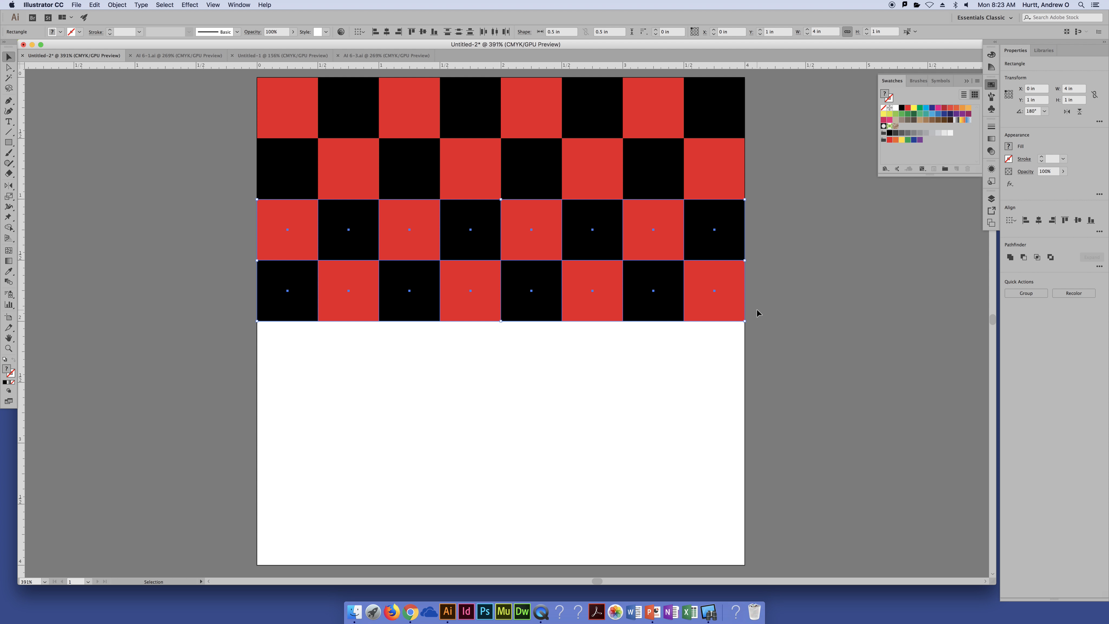
{"action": "key", "text": "super+d"}
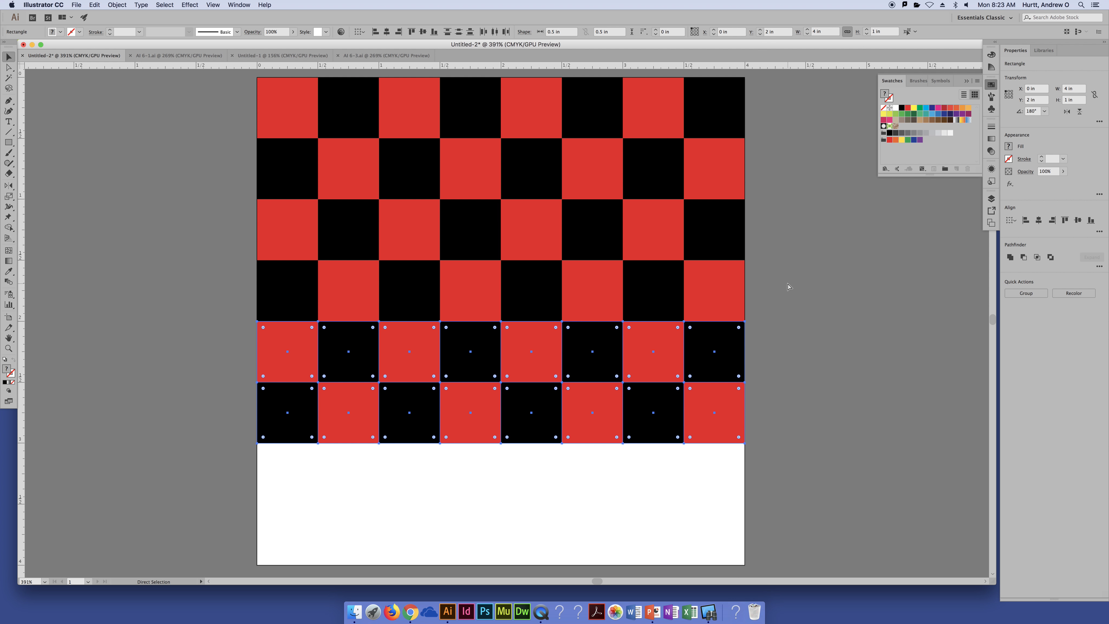
{"action": "key", "text": "super+d"}
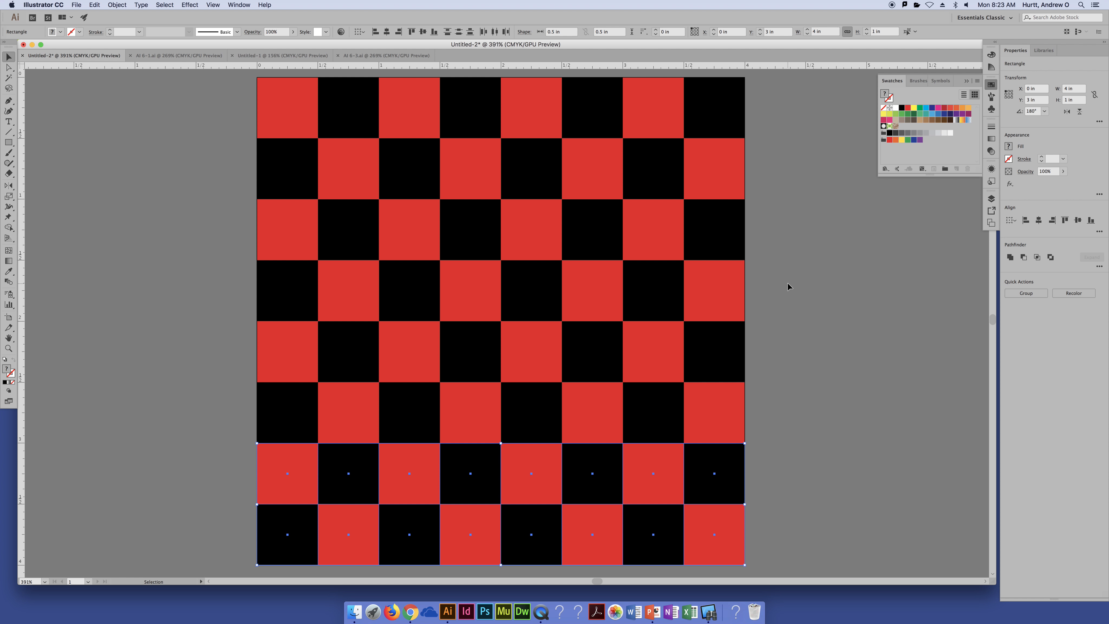
{"action": "left_click", "coordinate": [838, 278]}
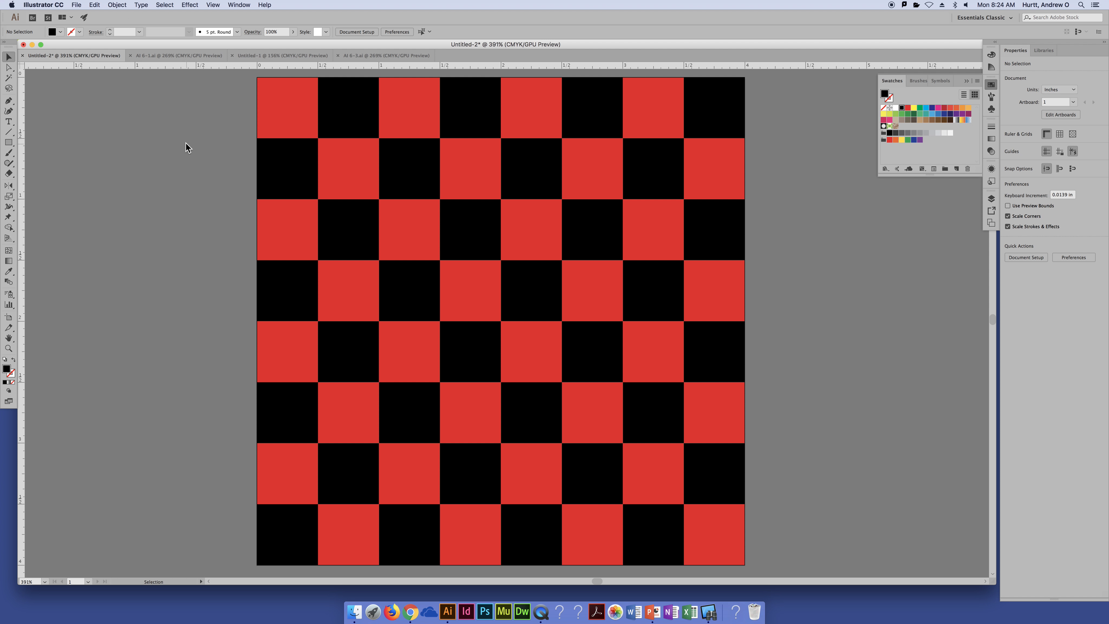
{"action": "left_click", "coordinate": [138, 5]}
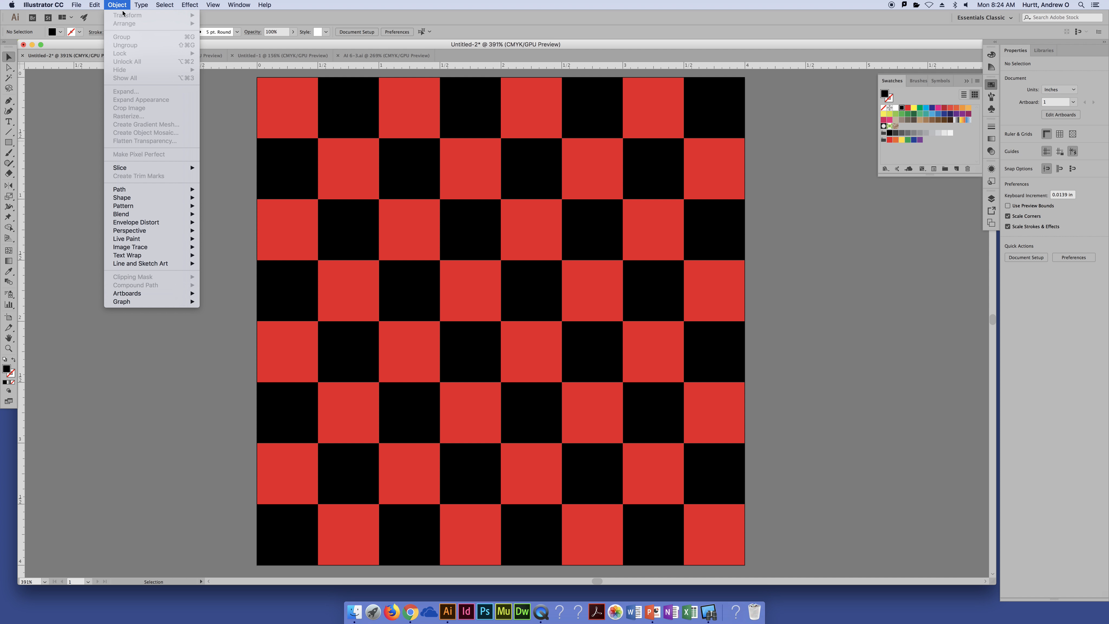
{"action": "left_click", "coordinate": [308, 117]}
{"action": "left_click", "coordinate": [296, 112]}
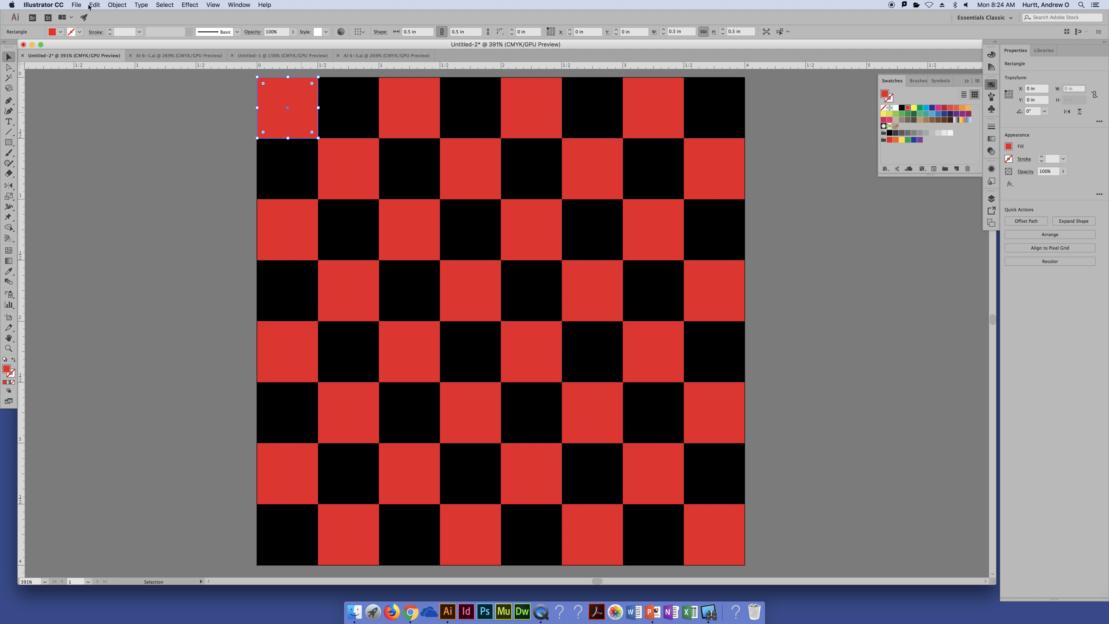
{"action": "left_click", "coordinate": [117, 5]}
{"action": "mouse_move", "coordinate": [117, 23]}
{"action": "mouse_move", "coordinate": [170, 17]}
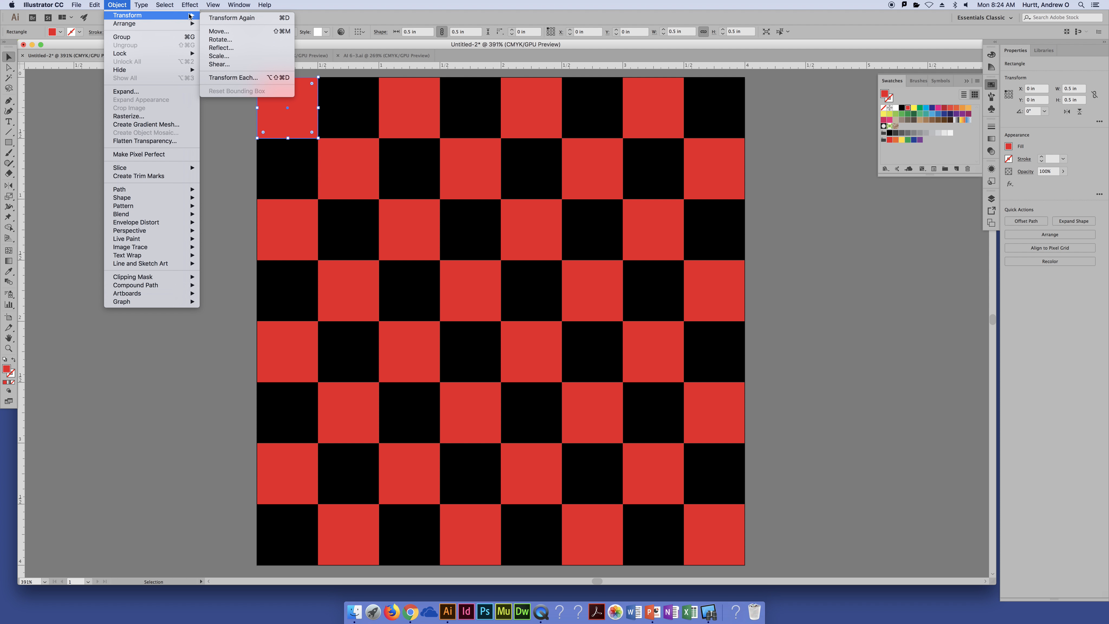
{"action": "left_click", "coordinate": [122, 7]}
{"action": "left_click", "coordinate": [148, 126]}
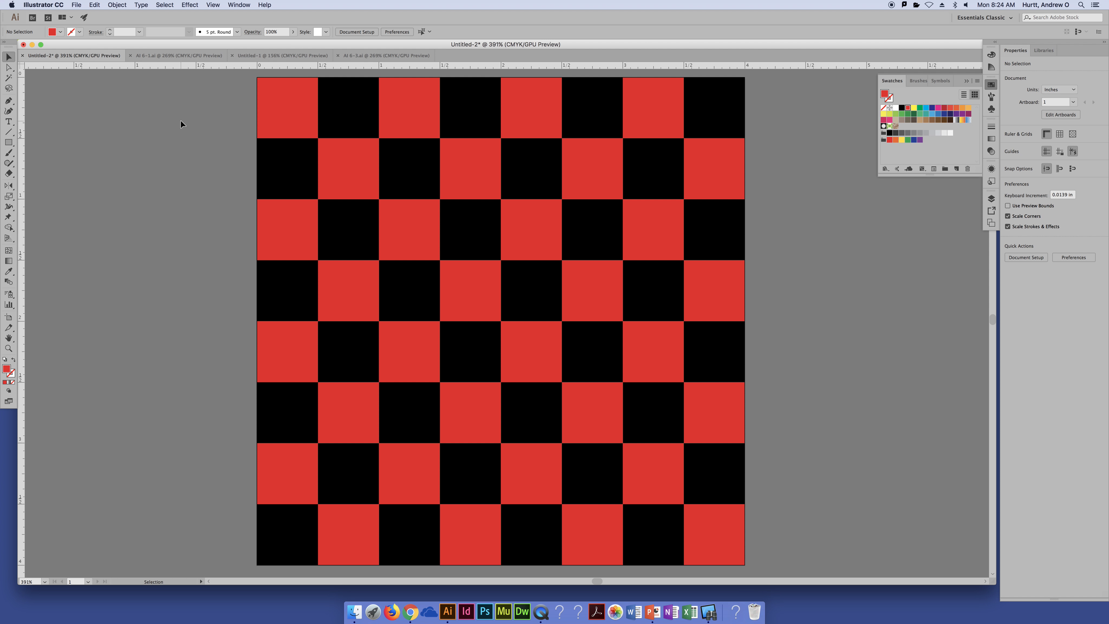
Switch to the AI 6-1.ai document and move the large many-pointed star into the black square's upper-left corner
{"action": "left_click", "coordinate": [196, 56]}
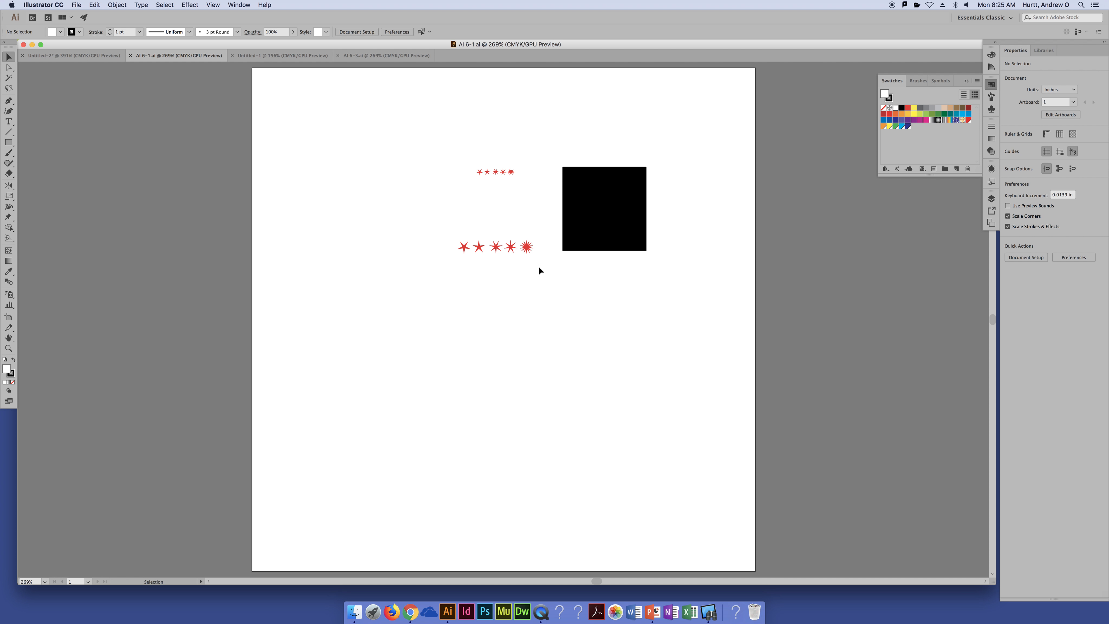
{"action": "left_click_drag", "start_coordinate": [527, 247], "coordinate": [573, 179]}
{"action": "key", "text": "super+equal"}
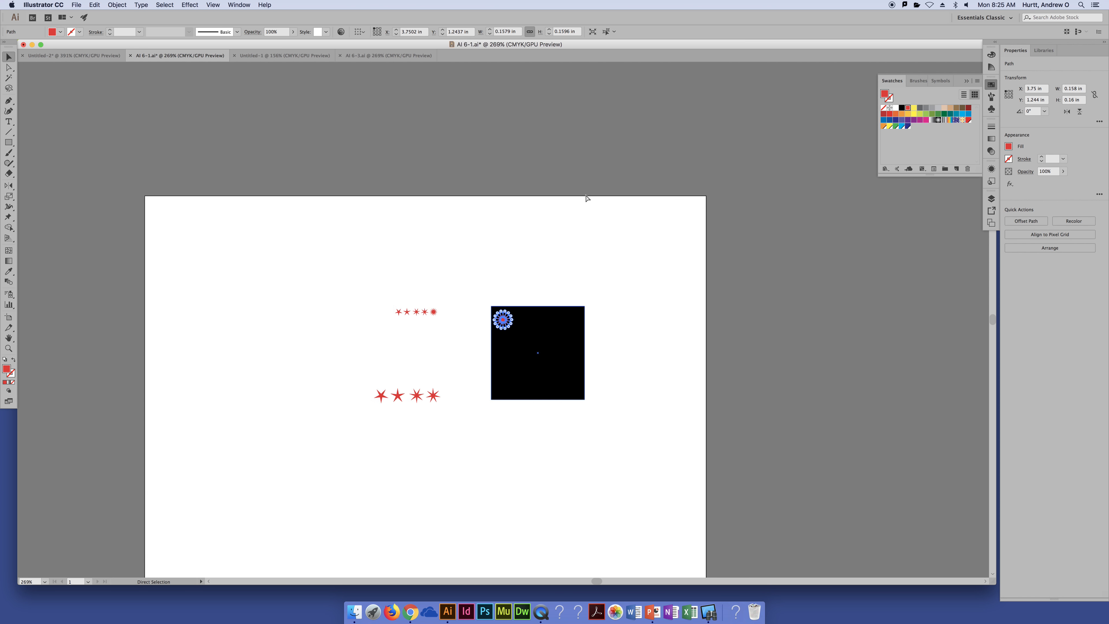
{"action": "key", "text": "super+equal"}
{"action": "key", "text": "super+equal"}
{"action": "key", "text": "super+equal"}
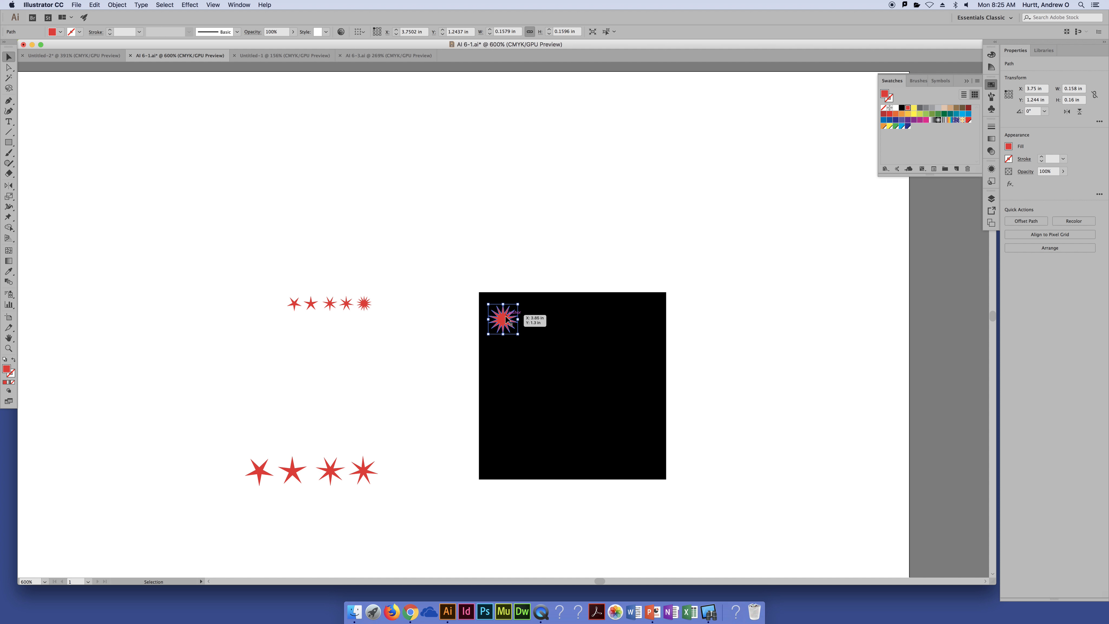
{"action": "left_click_drag", "start_coordinate": [503, 316], "coordinate": [504, 312]}
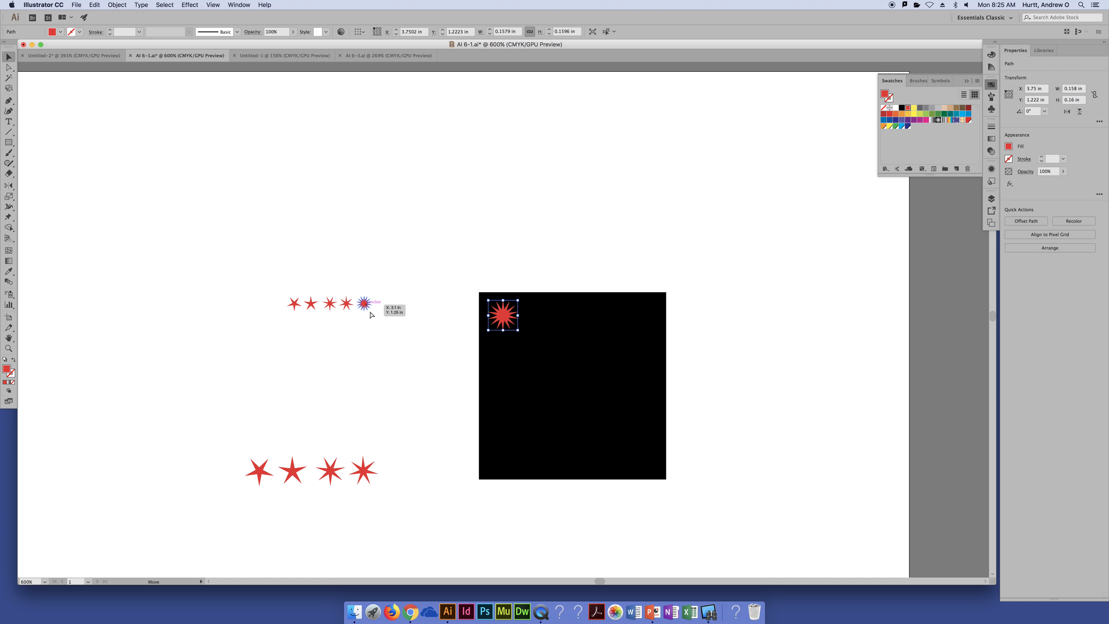
Move the remaining large and small red stars onto the black square, scattering them across it
{"action": "left_click_drag", "start_coordinate": [365, 306], "coordinate": [581, 391]}
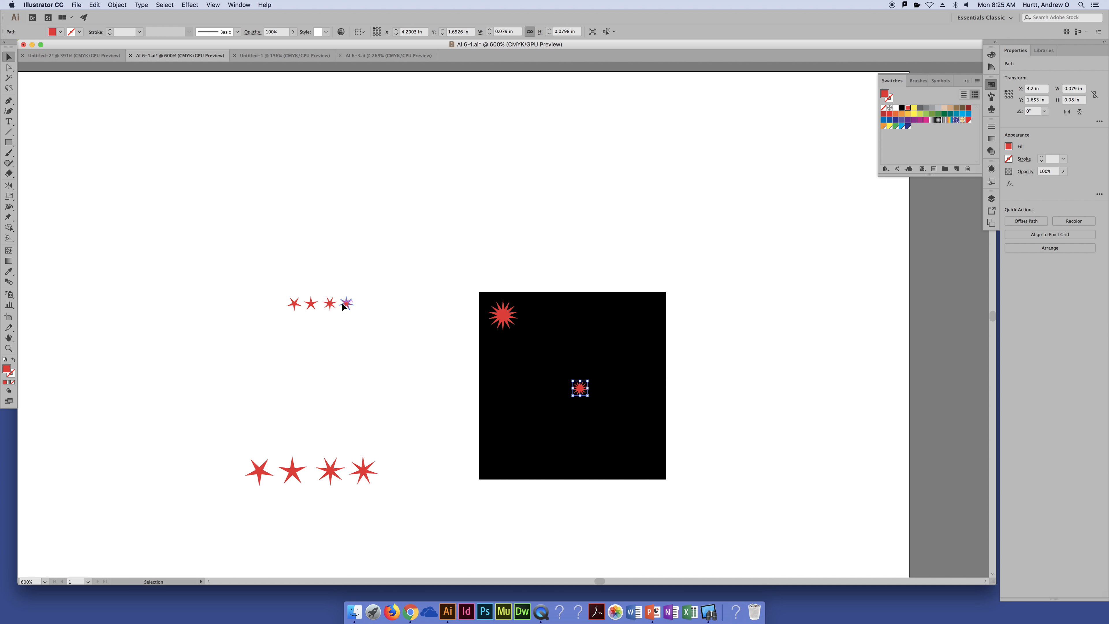
{"action": "left_click_drag", "start_coordinate": [344, 307], "coordinate": [594, 338]}
{"action": "left_click_drag", "start_coordinate": [331, 471], "coordinate": [637, 454]}
{"action": "left_click_drag", "start_coordinate": [289, 474], "coordinate": [492, 453]}
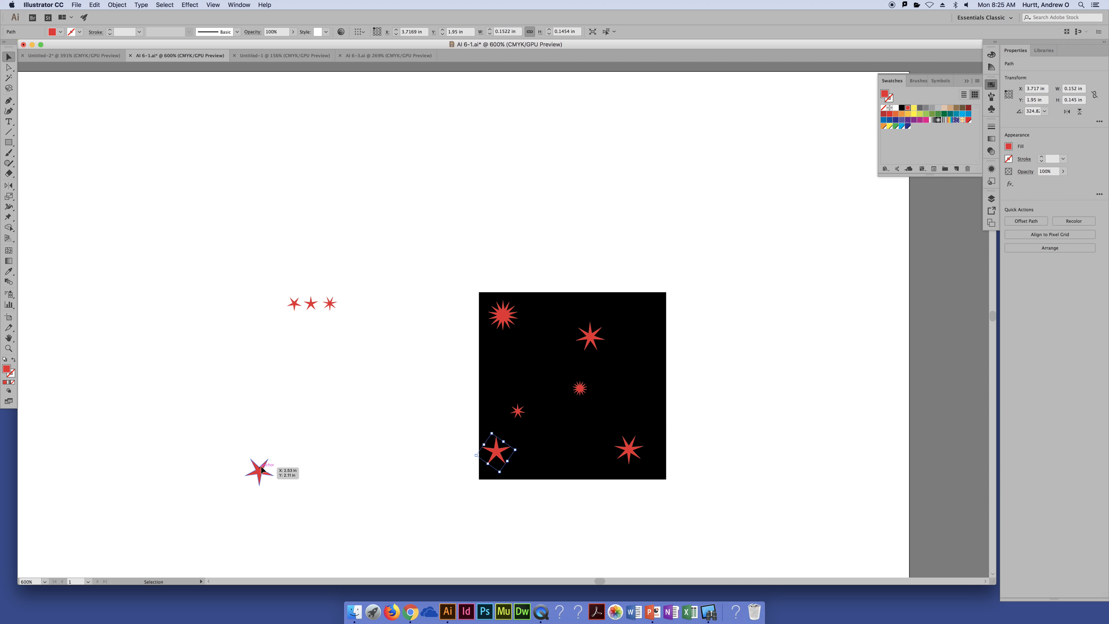
{"action": "left_click_drag", "start_coordinate": [261, 469], "coordinate": [648, 314]}
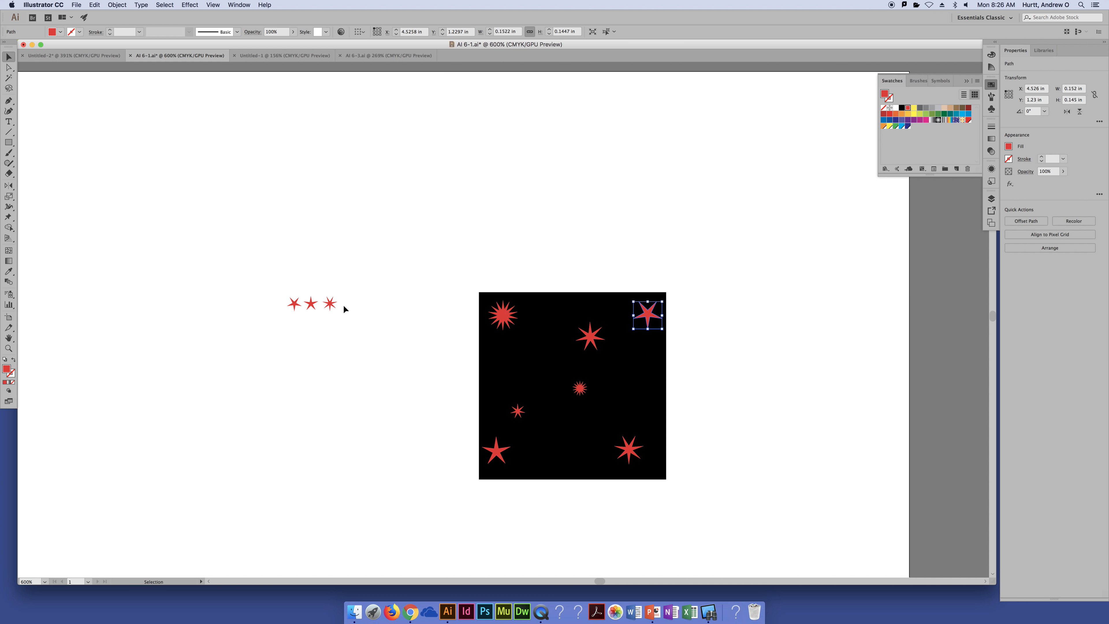
{"action": "left_click_drag", "start_coordinate": [330, 302], "coordinate": [547, 311]}
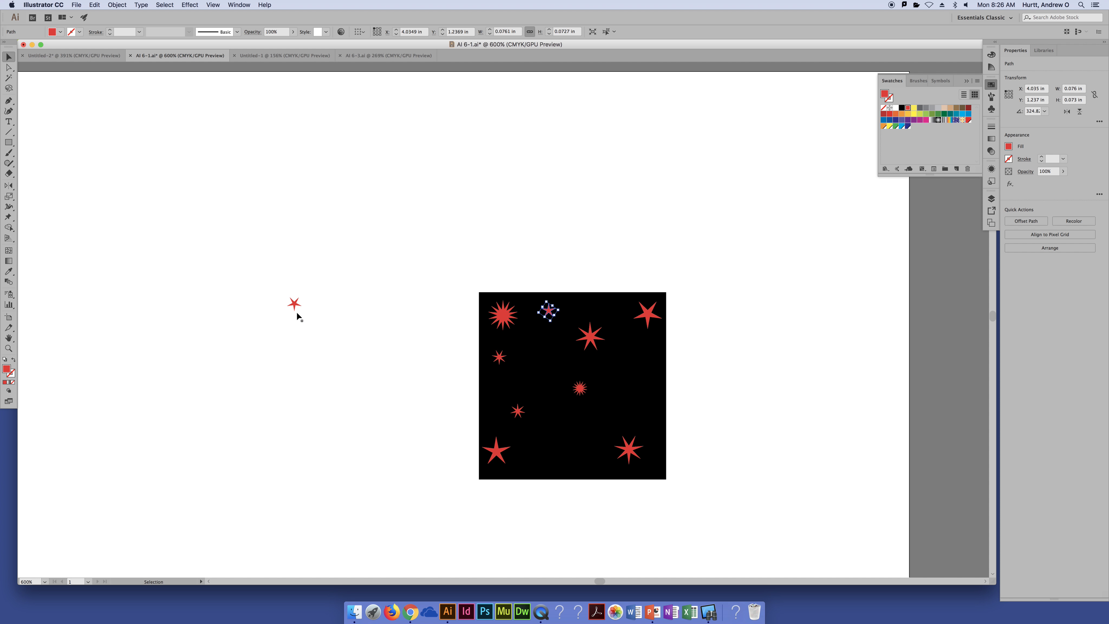
{"action": "left_click_drag", "start_coordinate": [294, 303], "coordinate": [579, 403]}
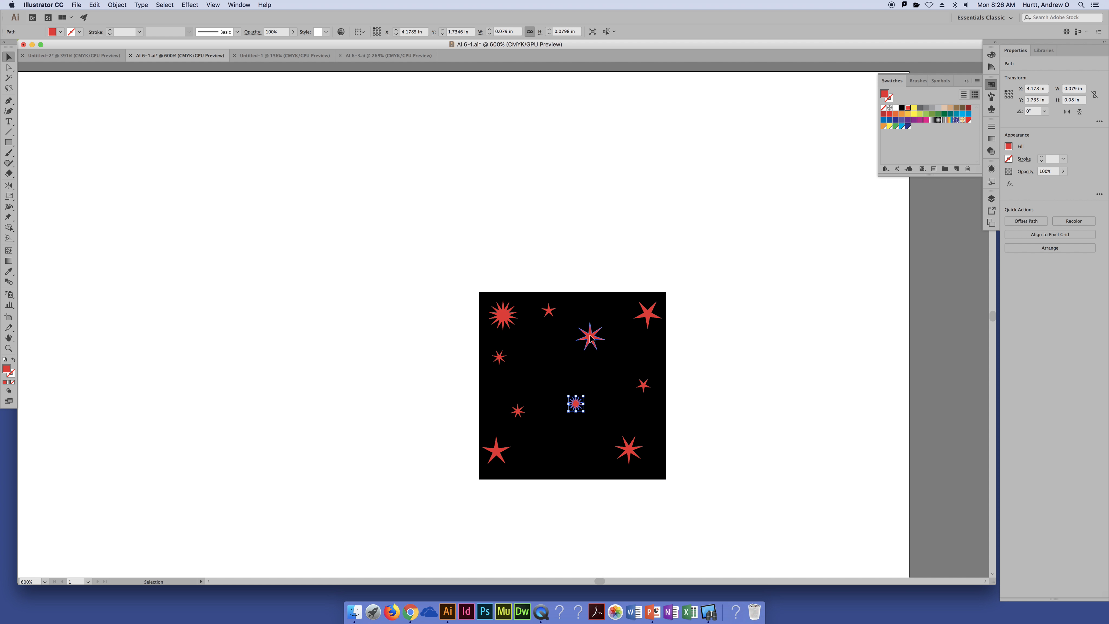
Nudge individual stars within the black square so they are spread more evenly, keeping them inside its edges
{"action": "left_click_drag", "start_coordinate": [589, 338], "coordinate": [595, 353]}
{"action": "left_click_drag", "start_coordinate": [555, 311], "coordinate": [564, 313]}
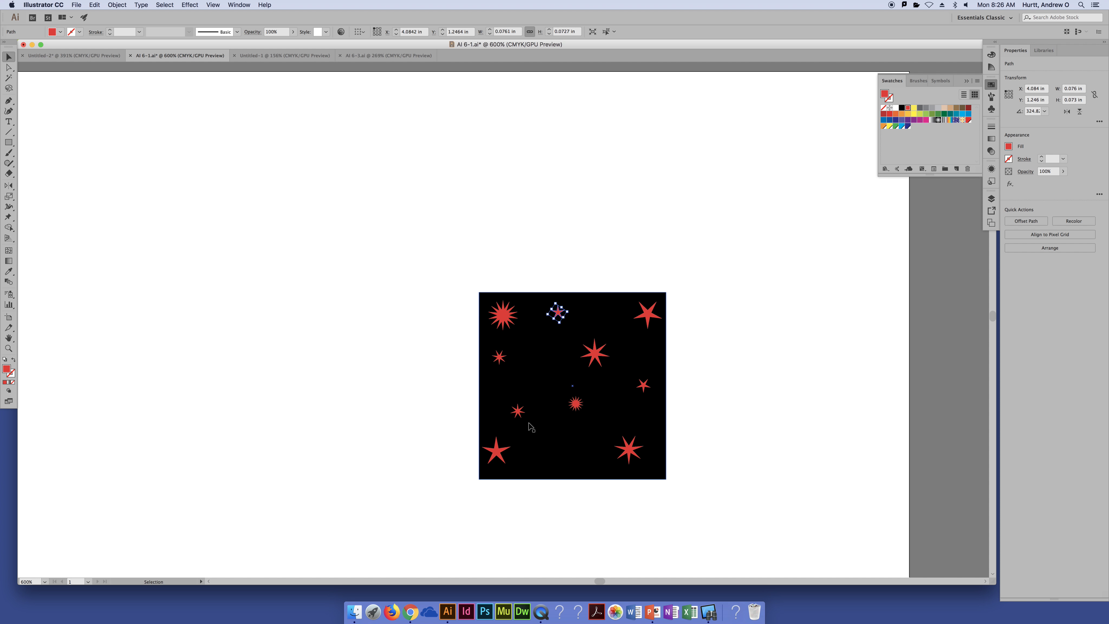
{"action": "left_click_drag", "start_coordinate": [518, 411], "coordinate": [529, 397]}
{"action": "left_click_drag", "start_coordinate": [505, 450], "coordinate": [525, 461]}
{"action": "left_click_drag", "start_coordinate": [527, 396], "coordinate": [524, 400]}
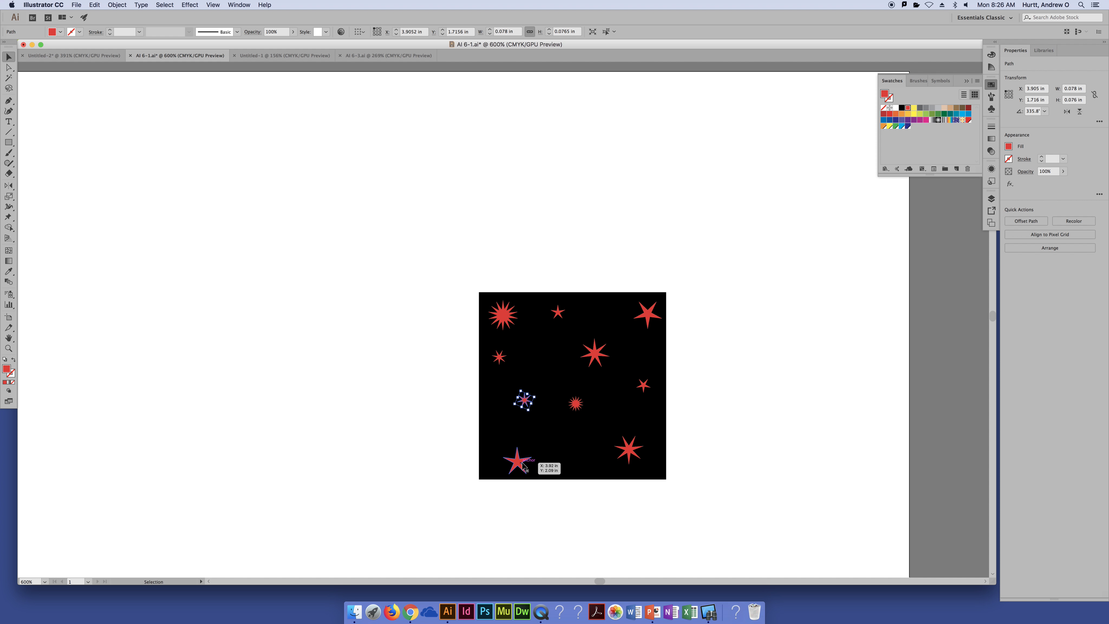
{"action": "left_click_drag", "start_coordinate": [524, 465], "coordinate": [515, 459]}
{"action": "left_click", "coordinate": [749, 422]}
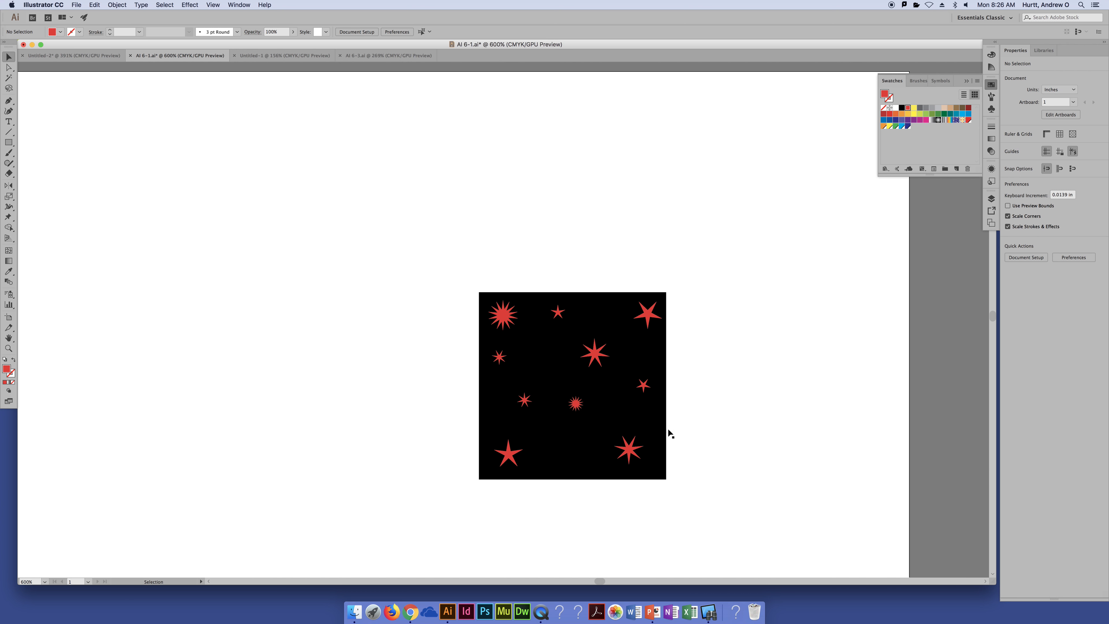
{"action": "left_click_drag", "start_coordinate": [576, 403], "coordinate": [523, 401]}
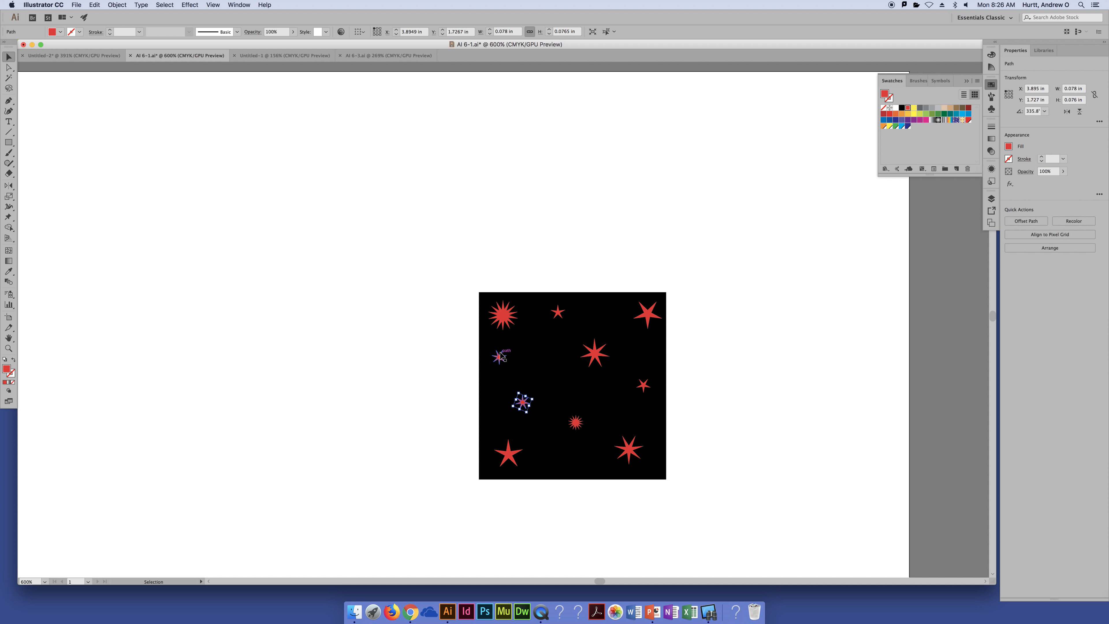
{"action": "left_click_drag", "start_coordinate": [501, 356], "coordinate": [507, 359]}
{"action": "left_click", "coordinate": [414, 272]}
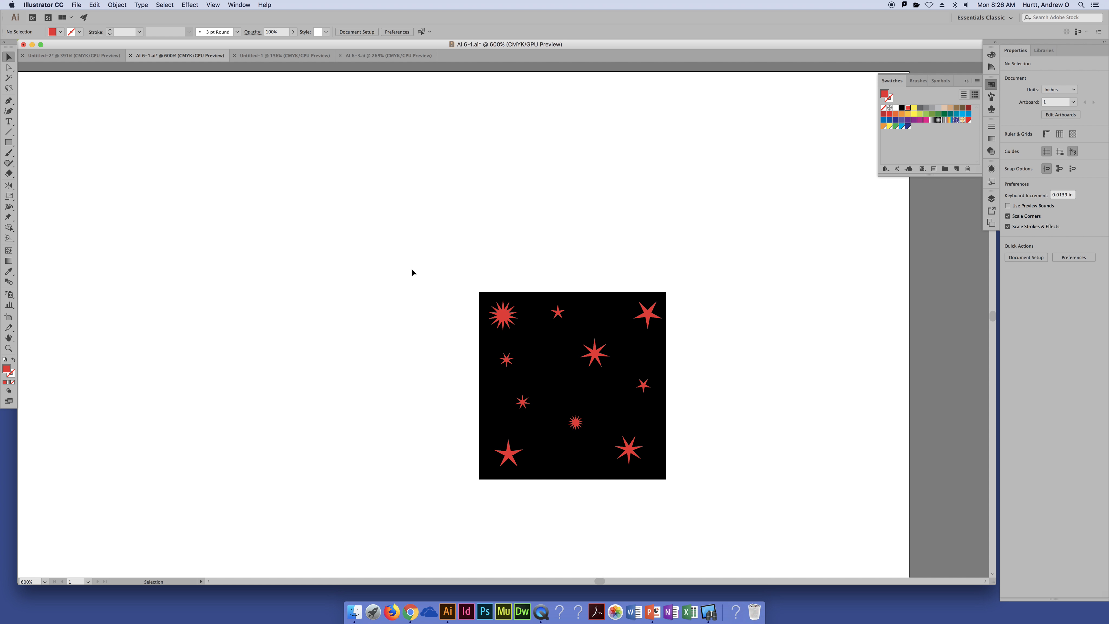
Select the black square with all its red stars, make a pattern from them, and acknowledge the new-swatch notice
{"action": "left_click", "coordinate": [569, 341]}
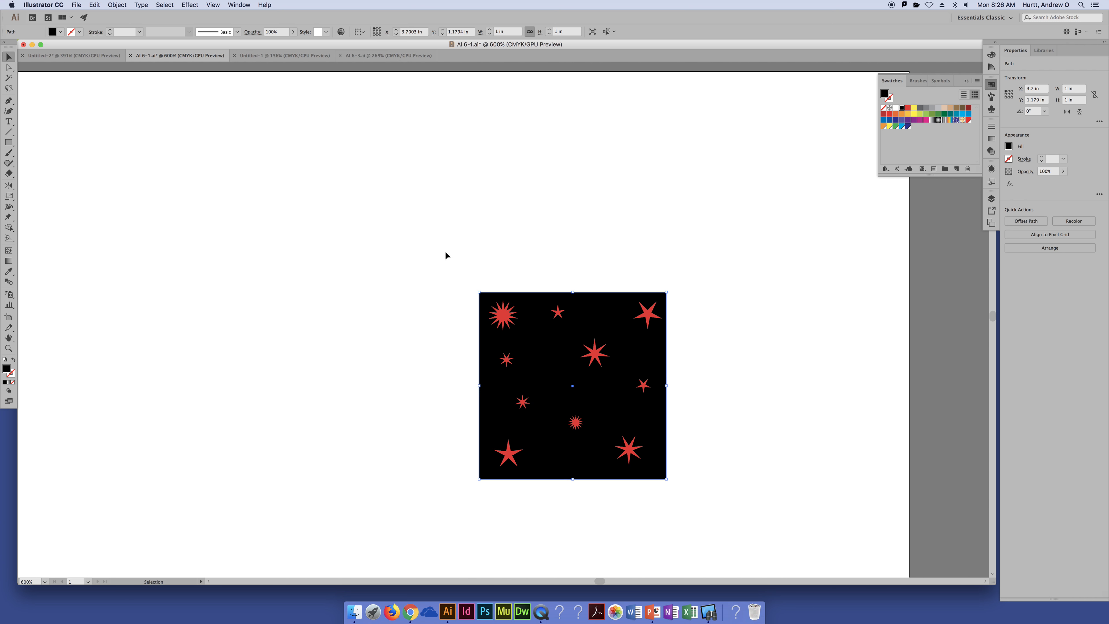
{"action": "left_click_drag", "start_coordinate": [463, 257], "coordinate": [762, 555]}
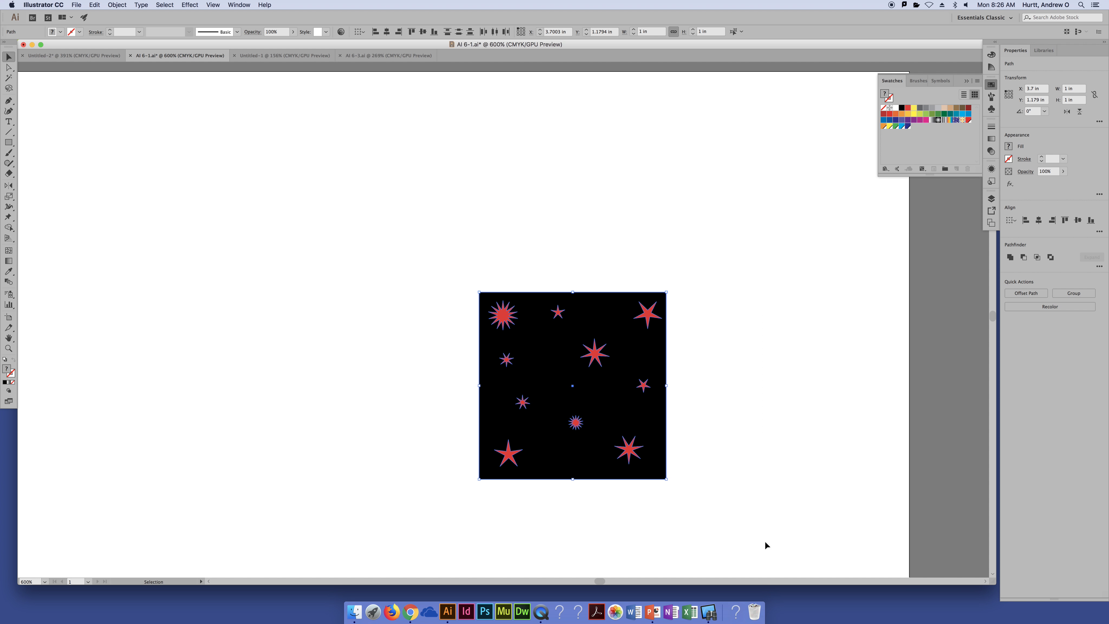
{"action": "key", "text": "super+minus"}
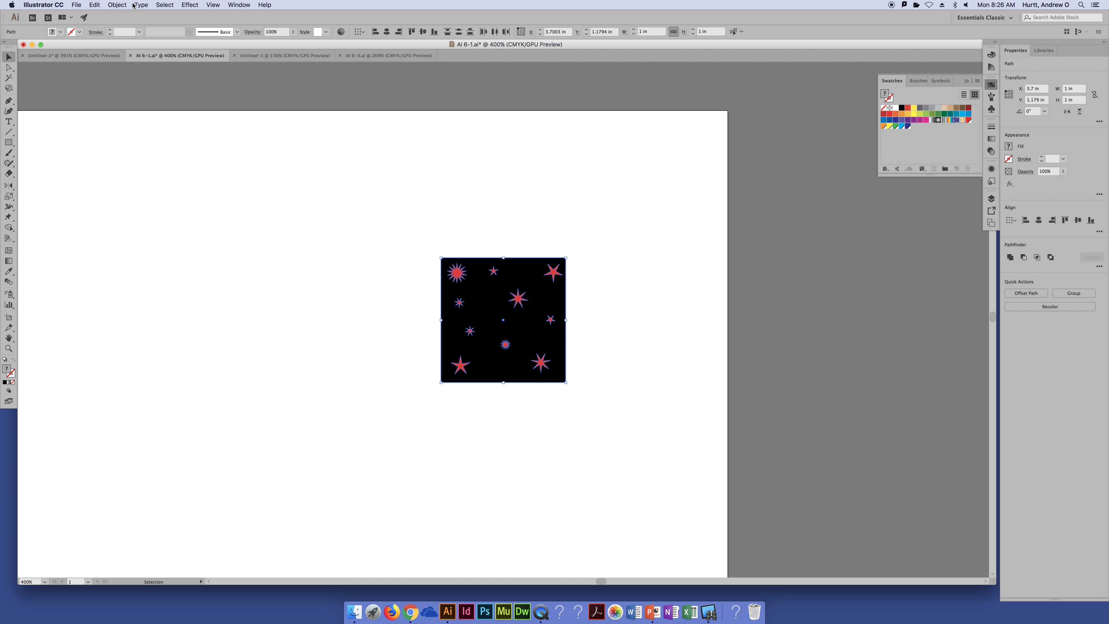
{"action": "left_click", "coordinate": [118, 5]}
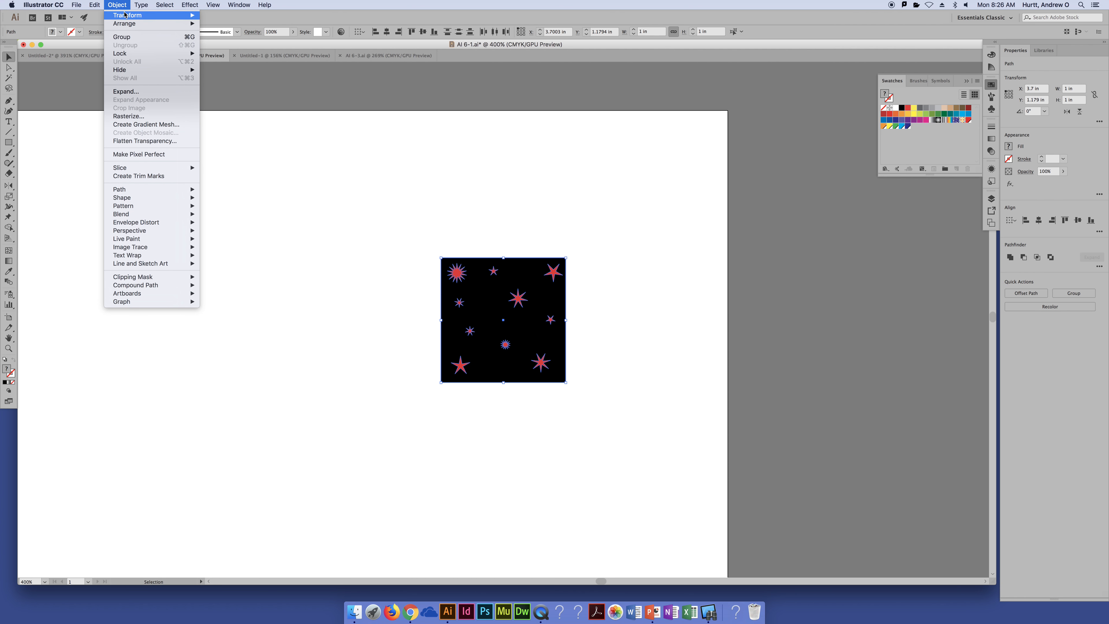
{"action": "mouse_move", "coordinate": [134, 209]}
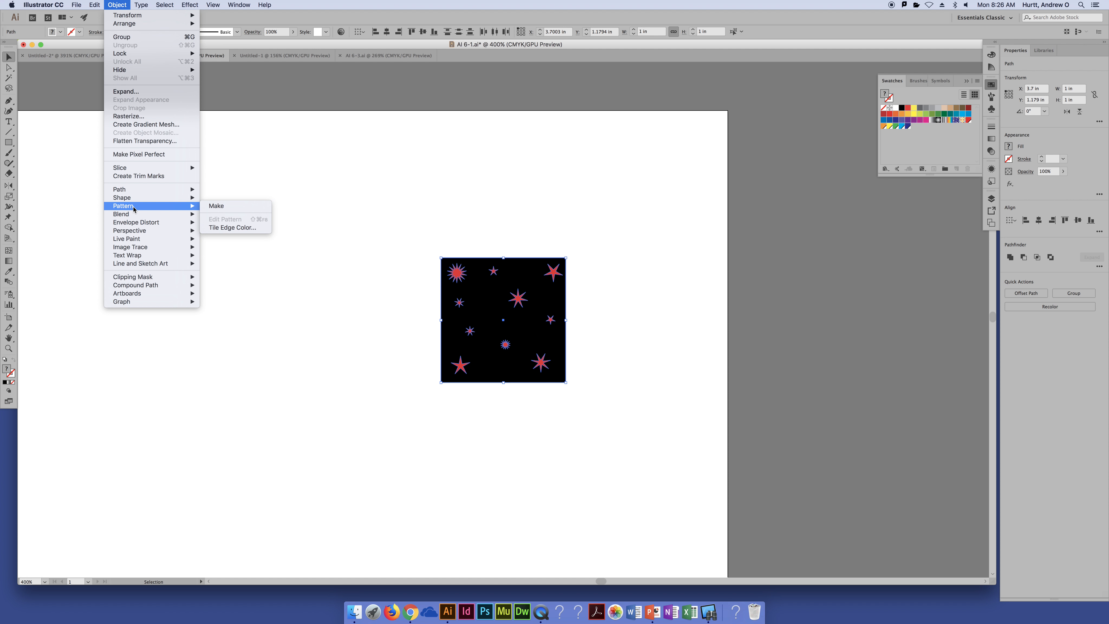
{"action": "left_click", "coordinate": [225, 207]}
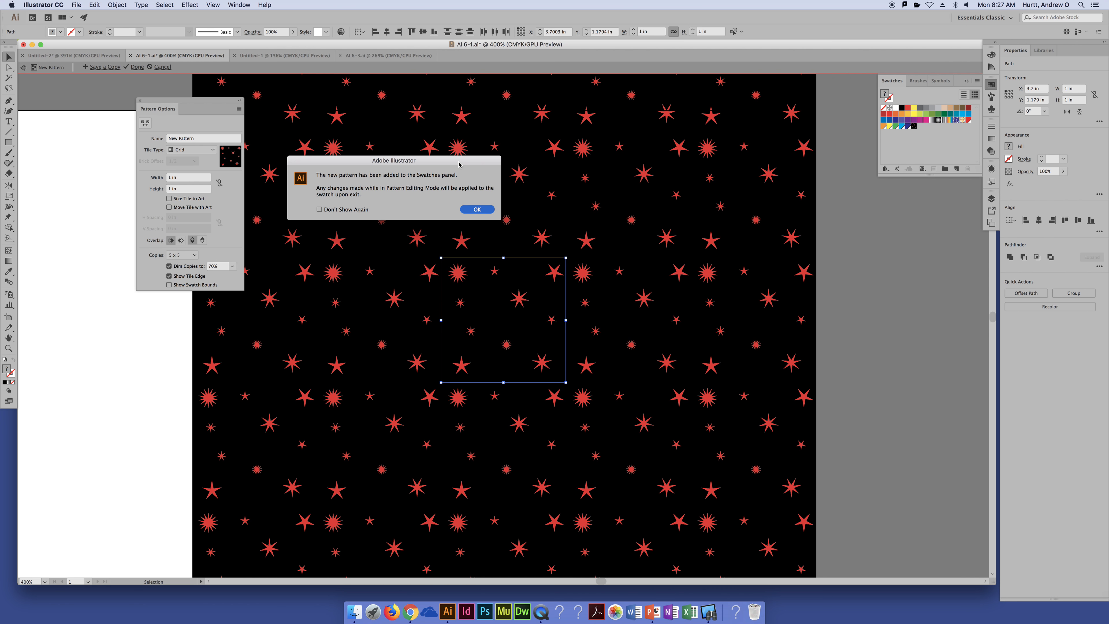
{"action": "left_click_drag", "start_coordinate": [459, 162], "coordinate": [470, 166]}
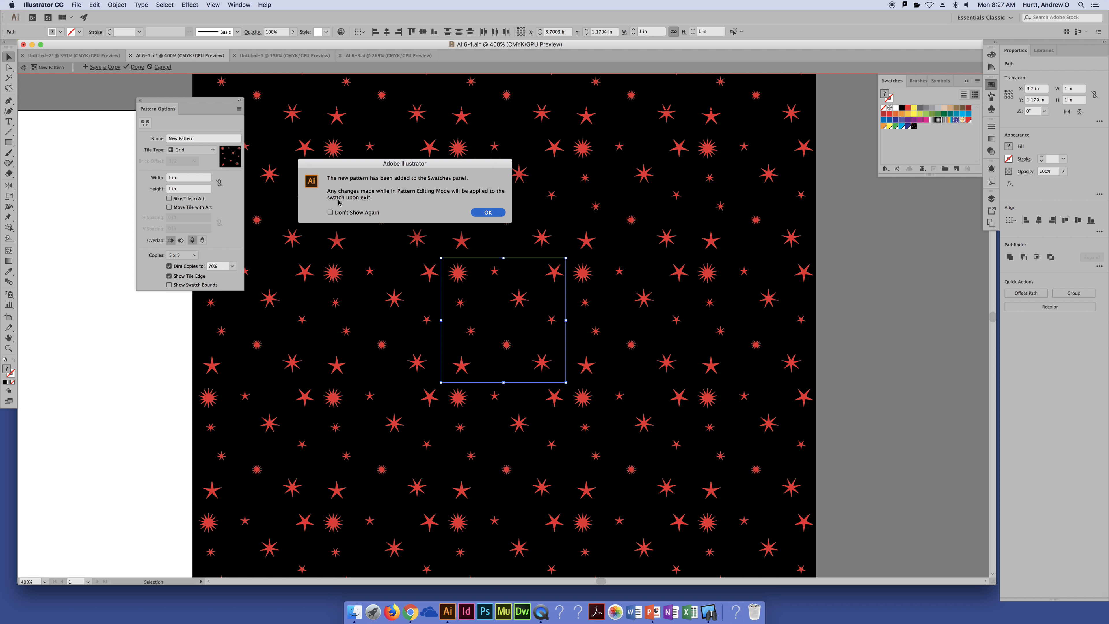
{"action": "left_click", "coordinate": [486, 212]}
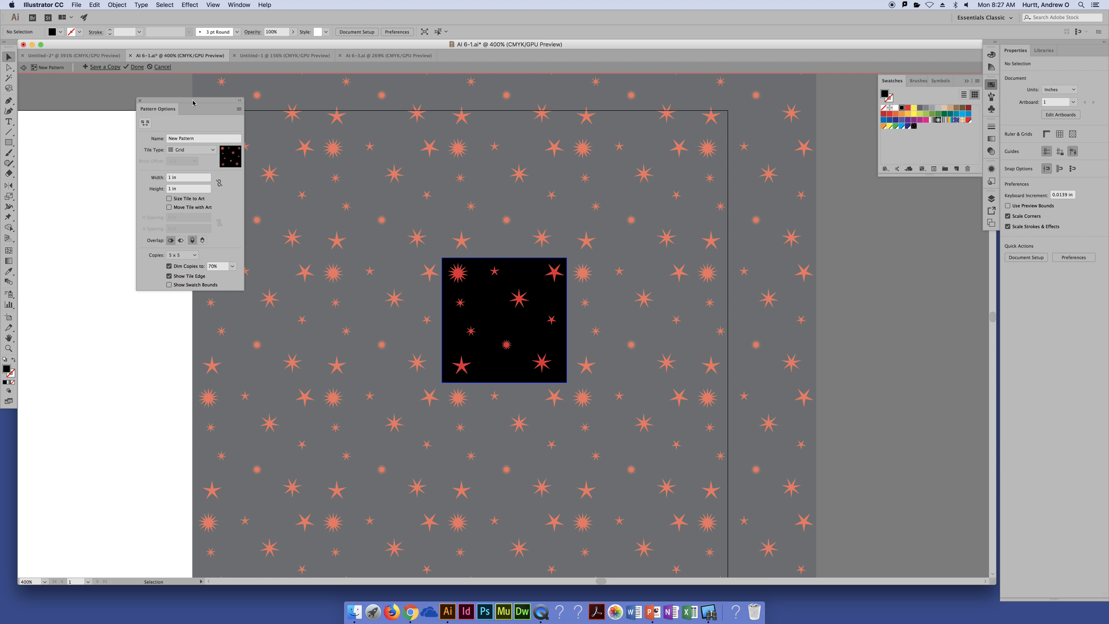
Try dimming the pattern copies to 0% and 100%, and return the dimming to 70%
{"action": "left_click_drag", "start_coordinate": [197, 99], "coordinate": [122, 136]}
{"action": "key", "text": "super+minus"}
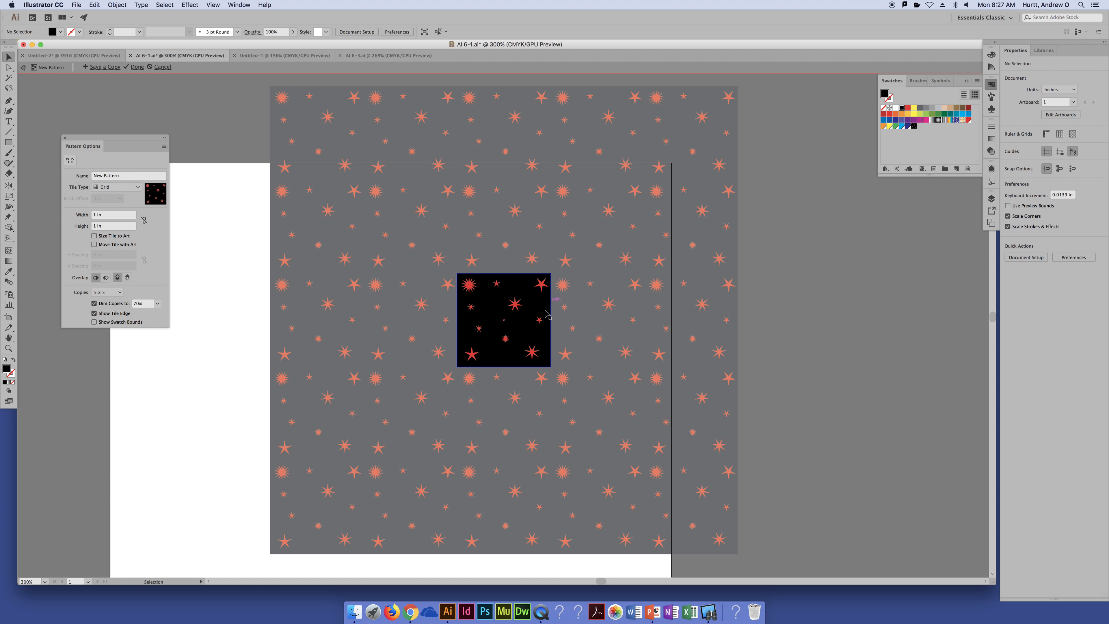
{"action": "left_click", "coordinate": [157, 304]}
{"action": "left_click", "coordinate": [160, 316]}
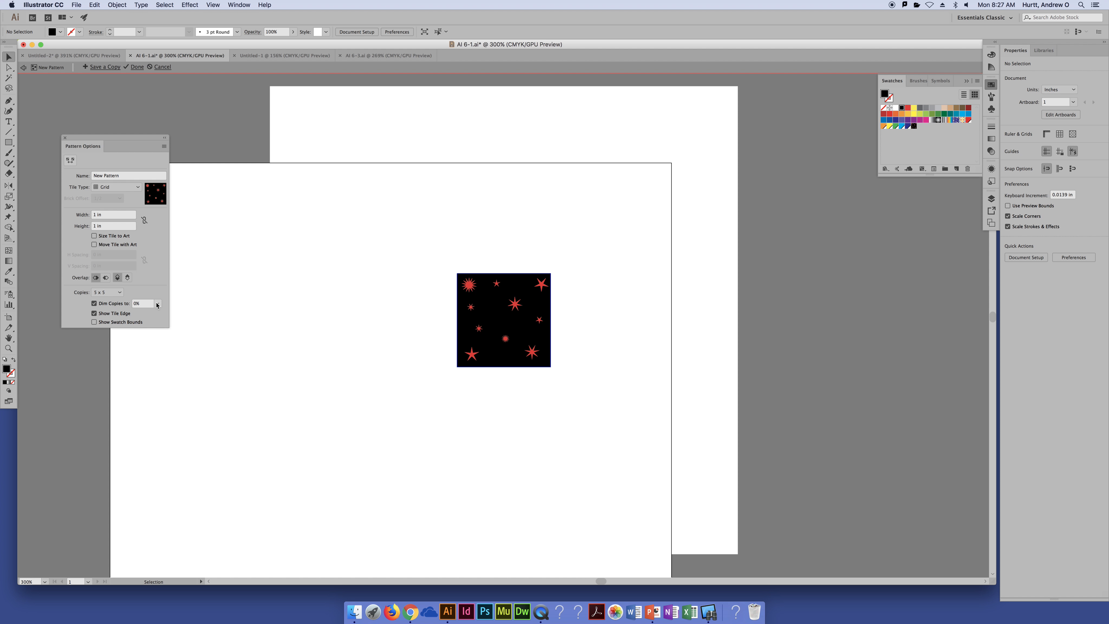
{"action": "left_click", "coordinate": [157, 304]}
{"action": "left_click", "coordinate": [170, 411]}
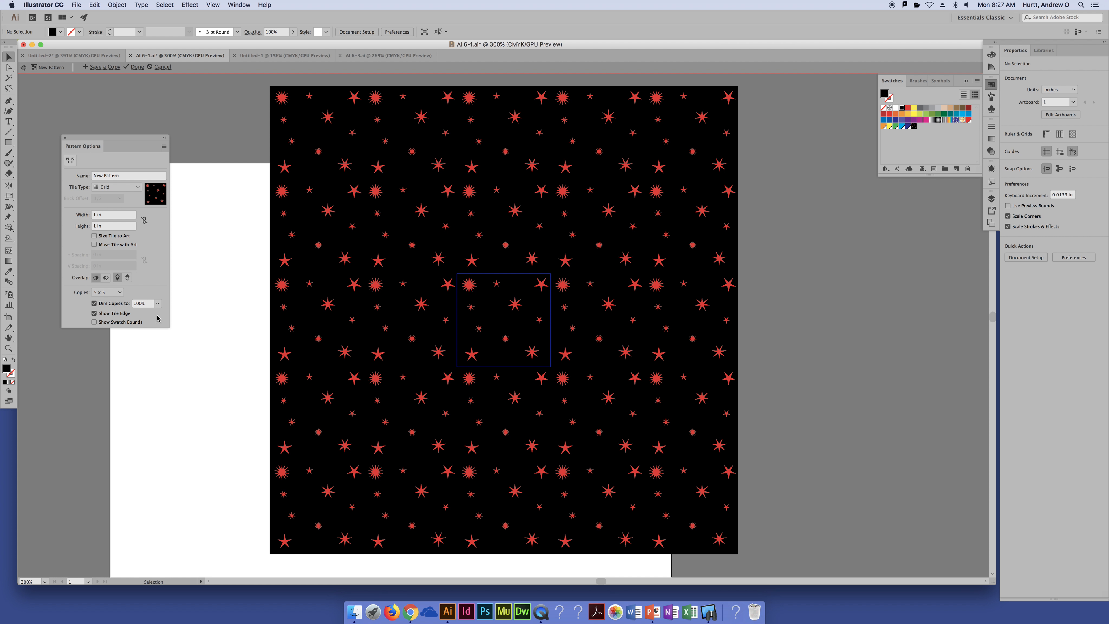
{"action": "left_click", "coordinate": [157, 303]}
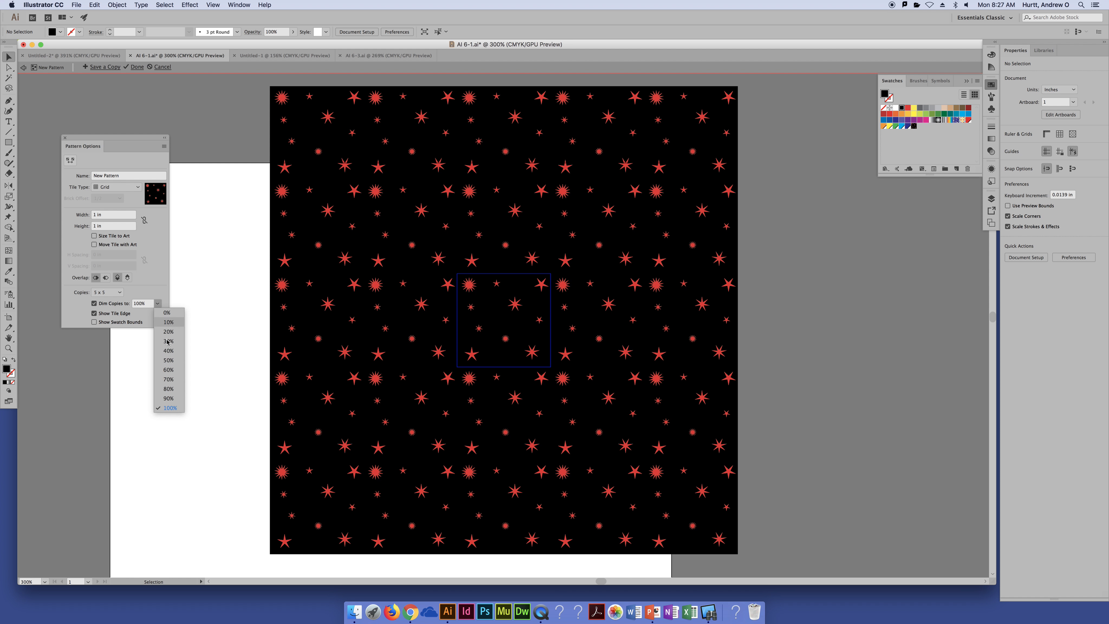
{"action": "left_click", "coordinate": [177, 381]}
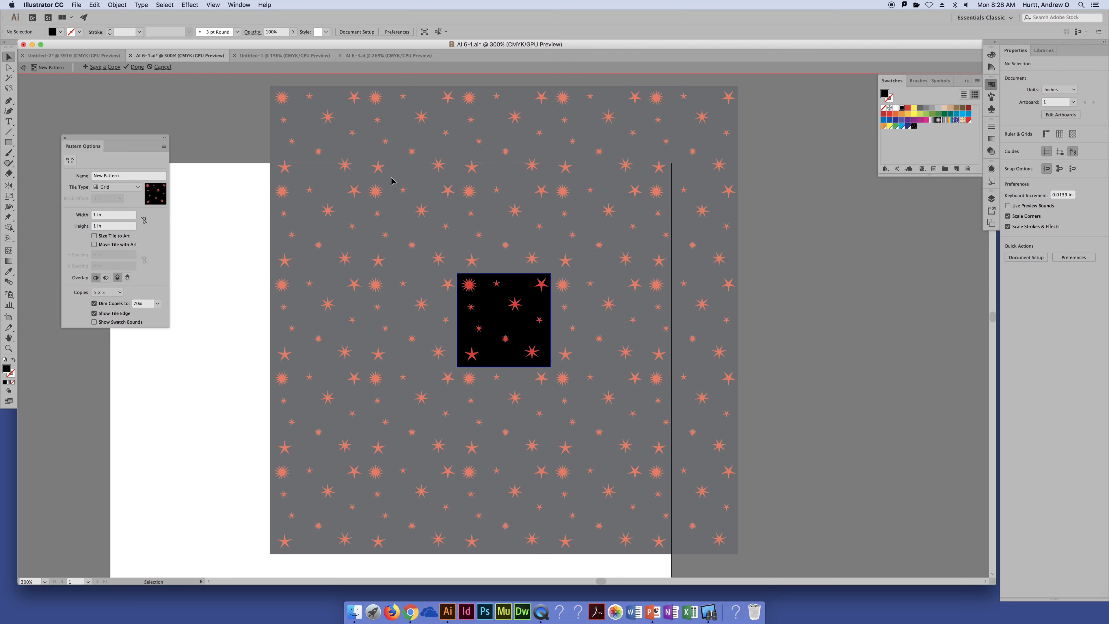
Try the Brick by Row and Brick by Column tile types, and return the tile type to Grid
{"action": "left_click", "coordinate": [132, 188]}
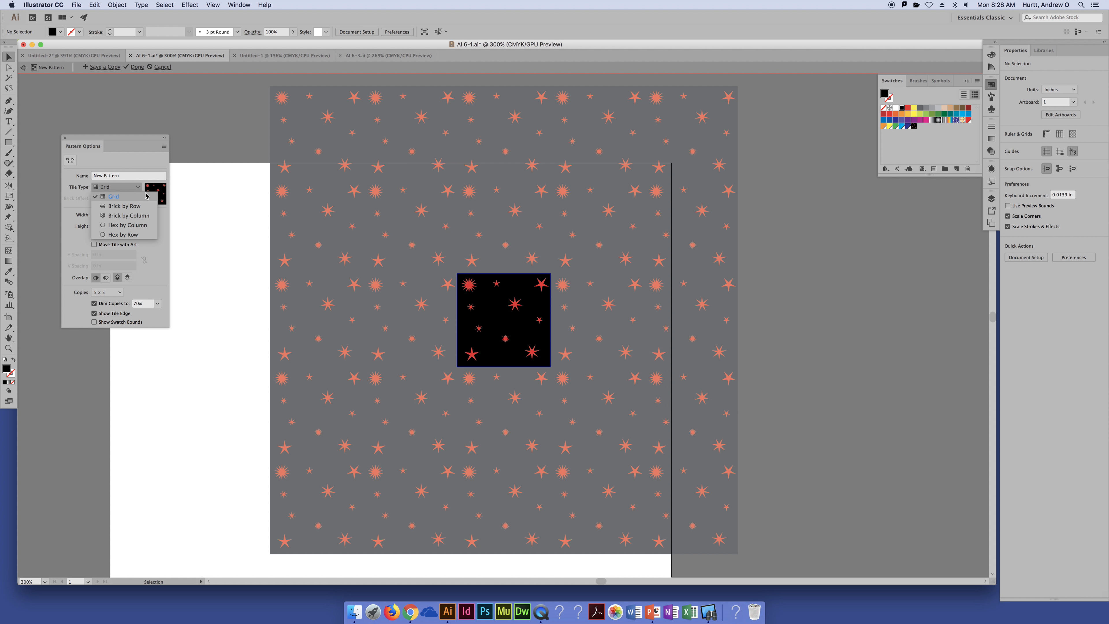
{"action": "left_click", "coordinate": [126, 206]}
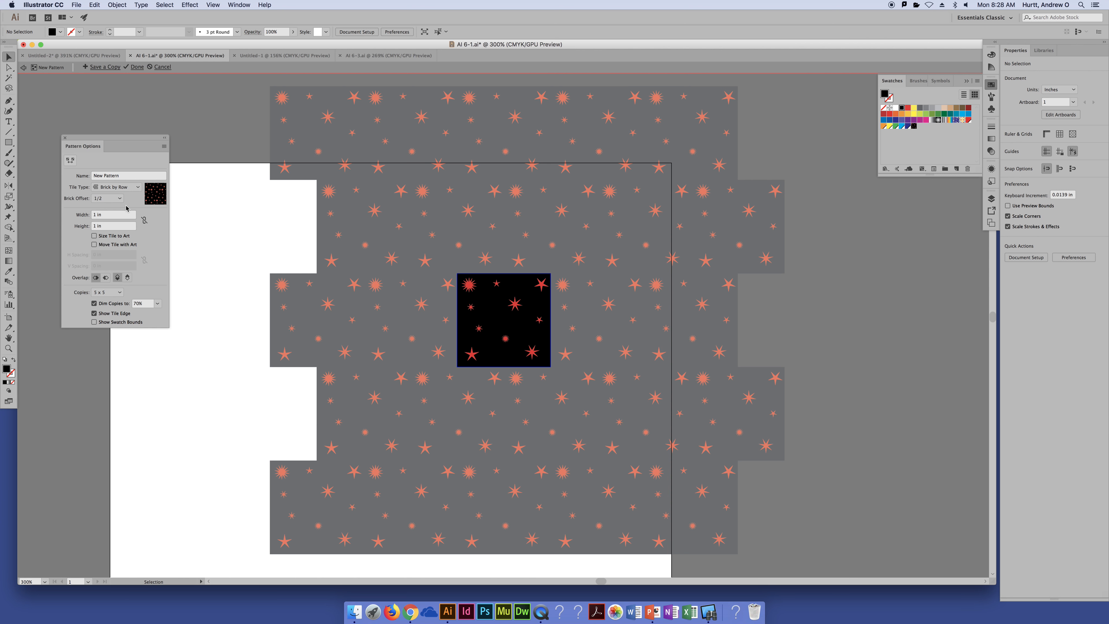
{"action": "left_click", "coordinate": [133, 190]}
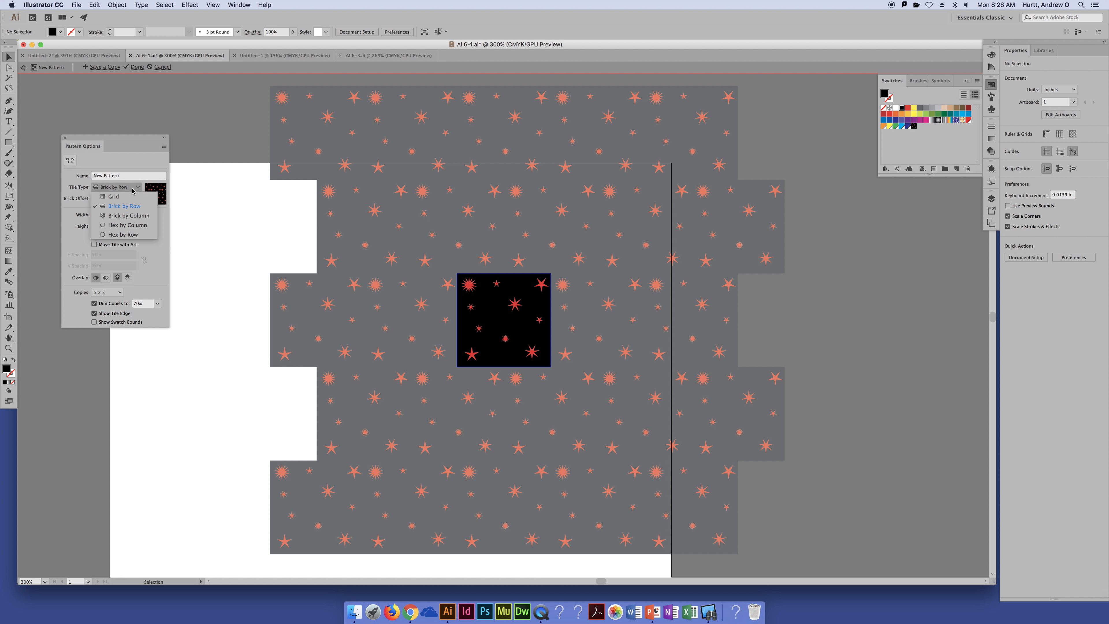
{"action": "left_click", "coordinate": [129, 215]}
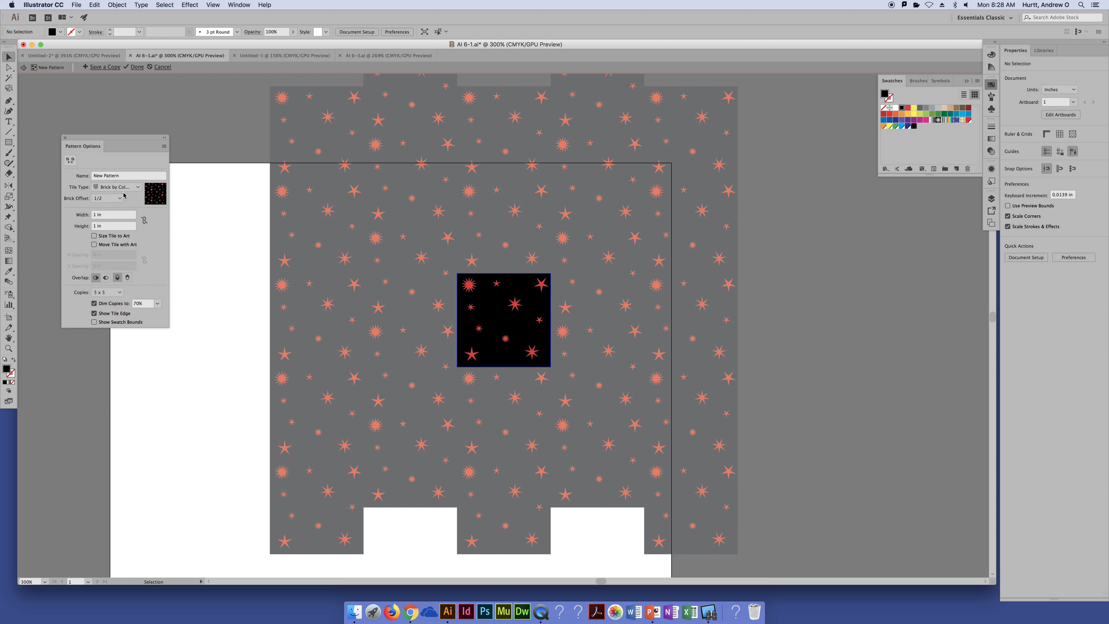
{"action": "left_click", "coordinate": [123, 187]}
{"action": "left_click", "coordinate": [122, 198]}
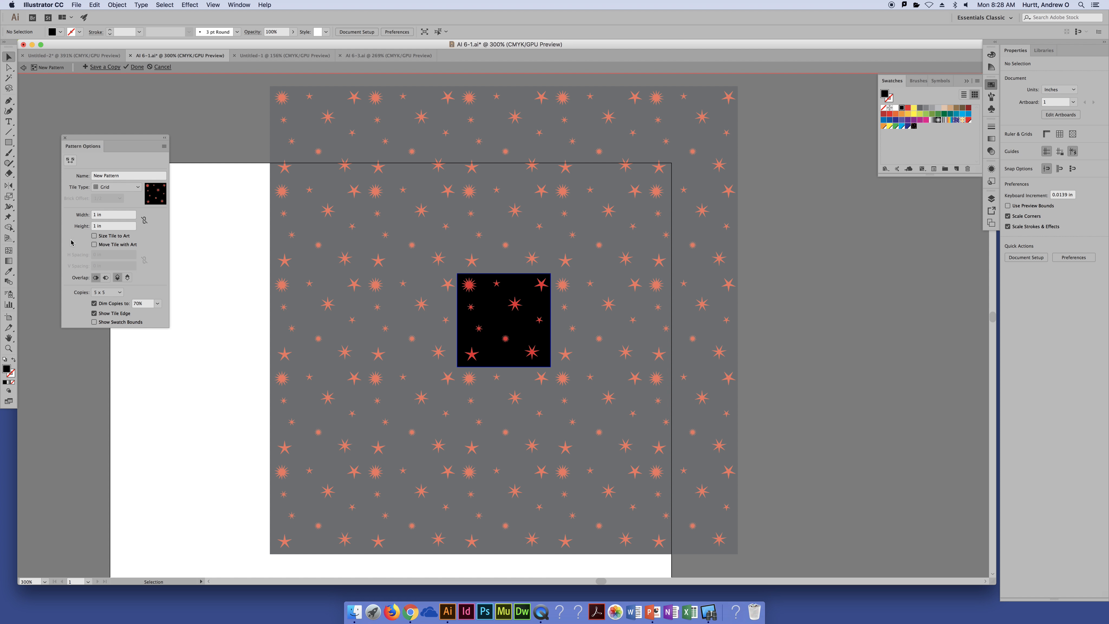
Toggle Size Tile to Art, try moving only the black square while switching Move Tile with Art, and undo the moves
{"action": "left_click", "coordinate": [93, 236]}
{"action": "left_click", "coordinate": [94, 236]}
{"action": "left_click_drag", "start_coordinate": [465, 306], "coordinate": [358, 333]}
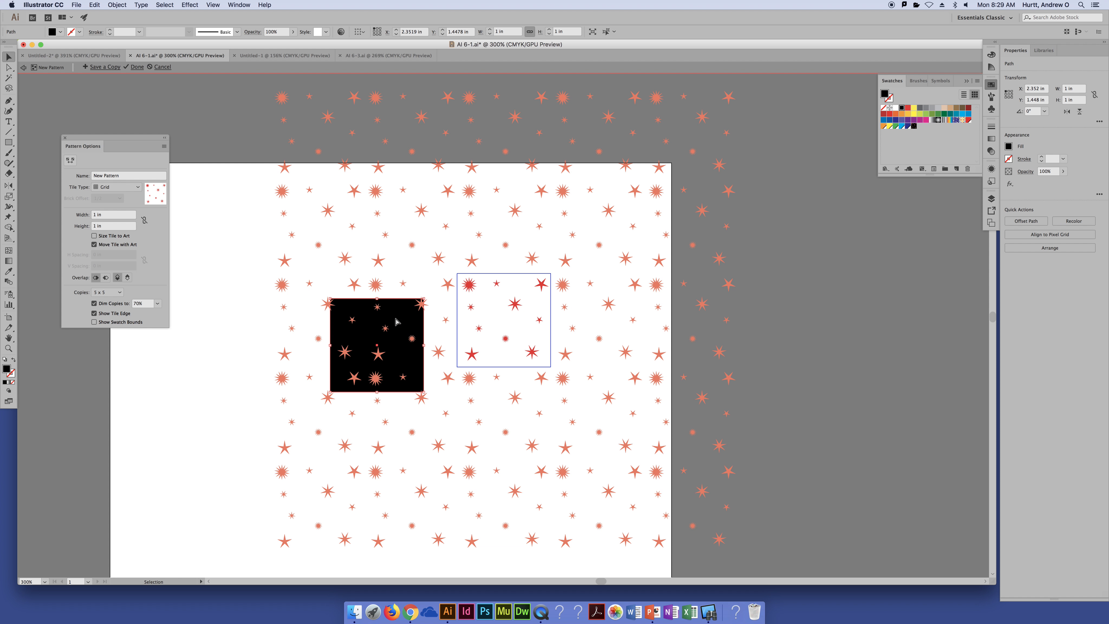
{"action": "key", "text": "super+z"}
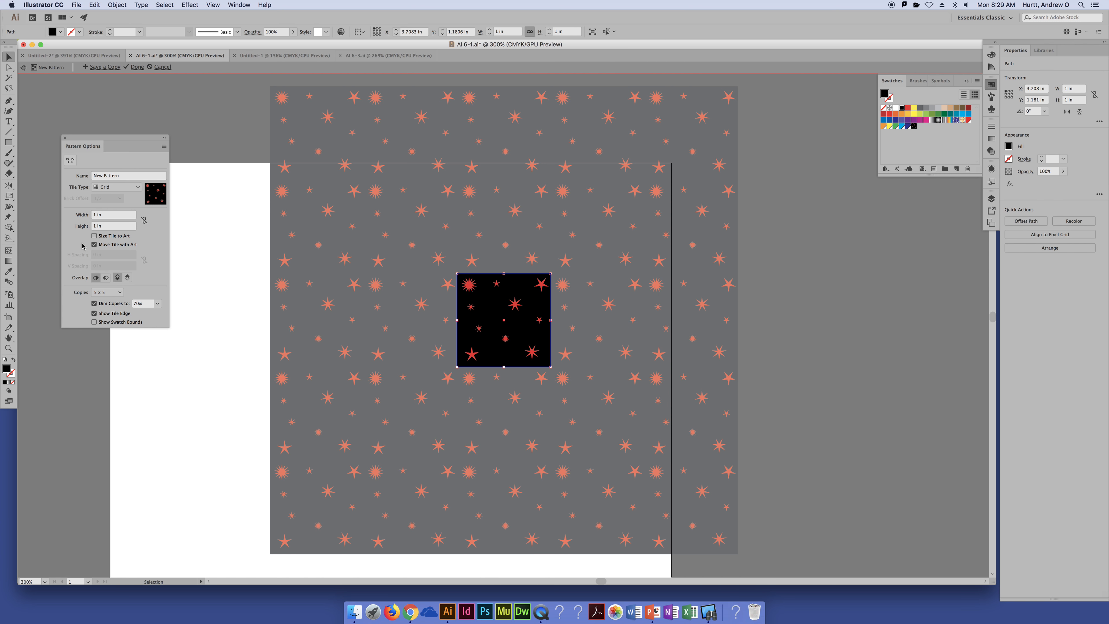
{"action": "left_click", "coordinate": [94, 244]}
{"action": "left_click_drag", "start_coordinate": [517, 328], "coordinate": [399, 328]}
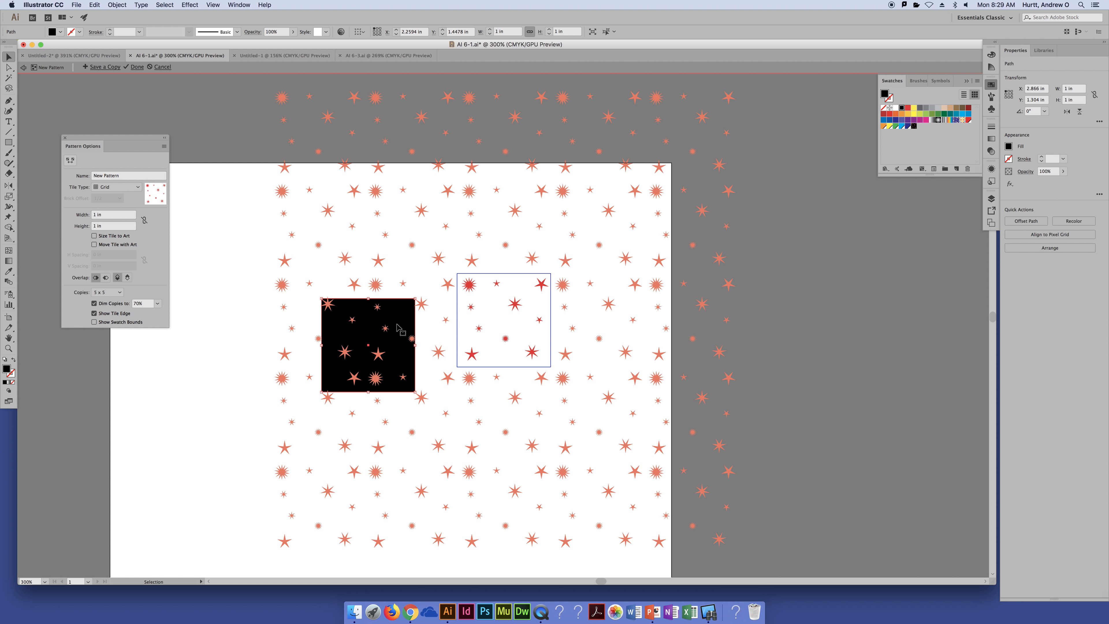
{"action": "key", "text": "super+z"}
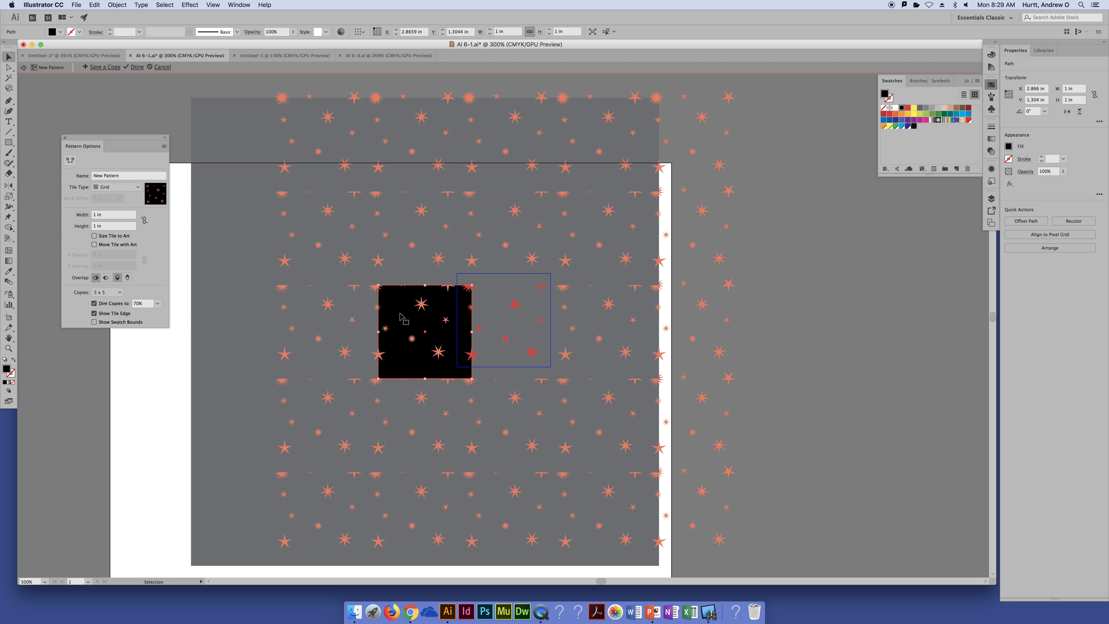
{"action": "key", "text": "super+z"}
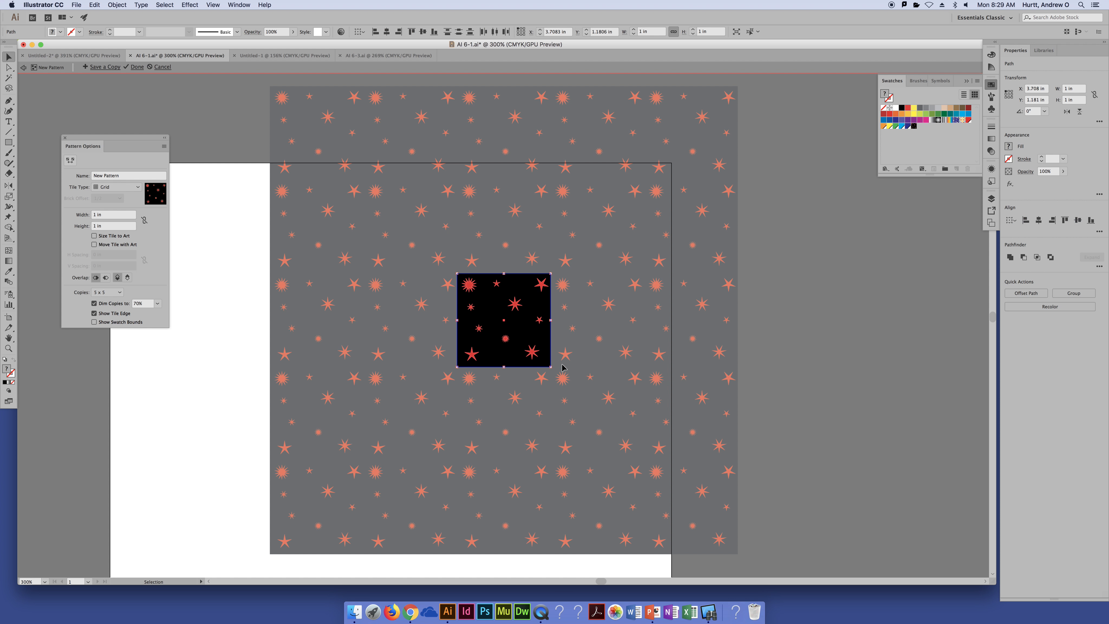
Try moving all the tile's artwork with Move Tile with Art off, and undo the move
{"action": "key", "text": "super+a"}
{"action": "left_click_drag", "start_coordinate": [524, 325], "coordinate": [495, 343]}
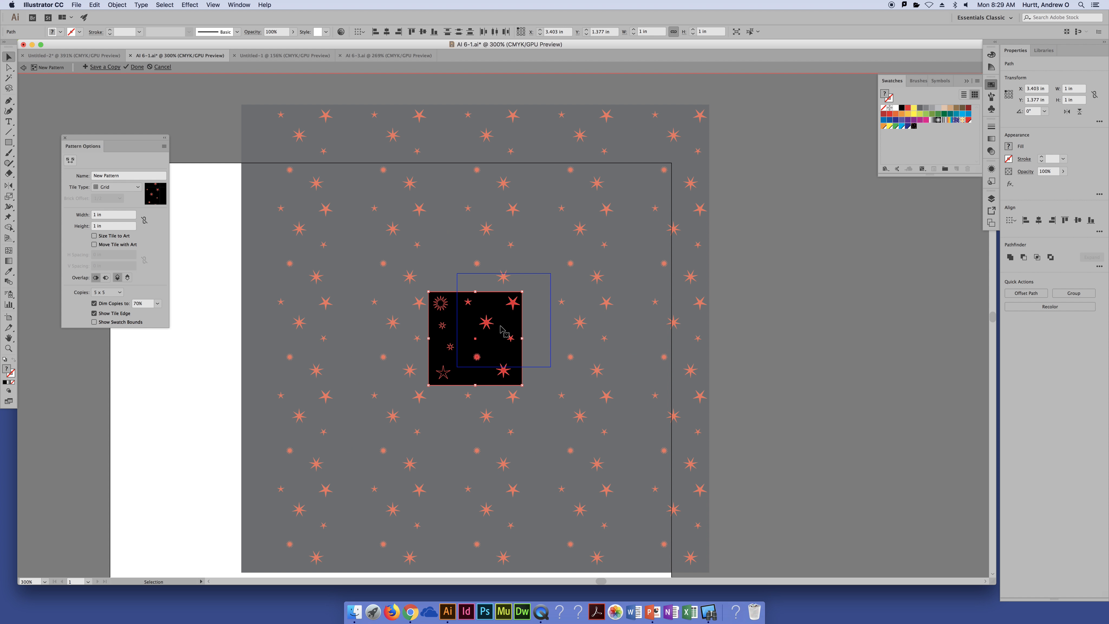
{"action": "key", "text": "super+z"}
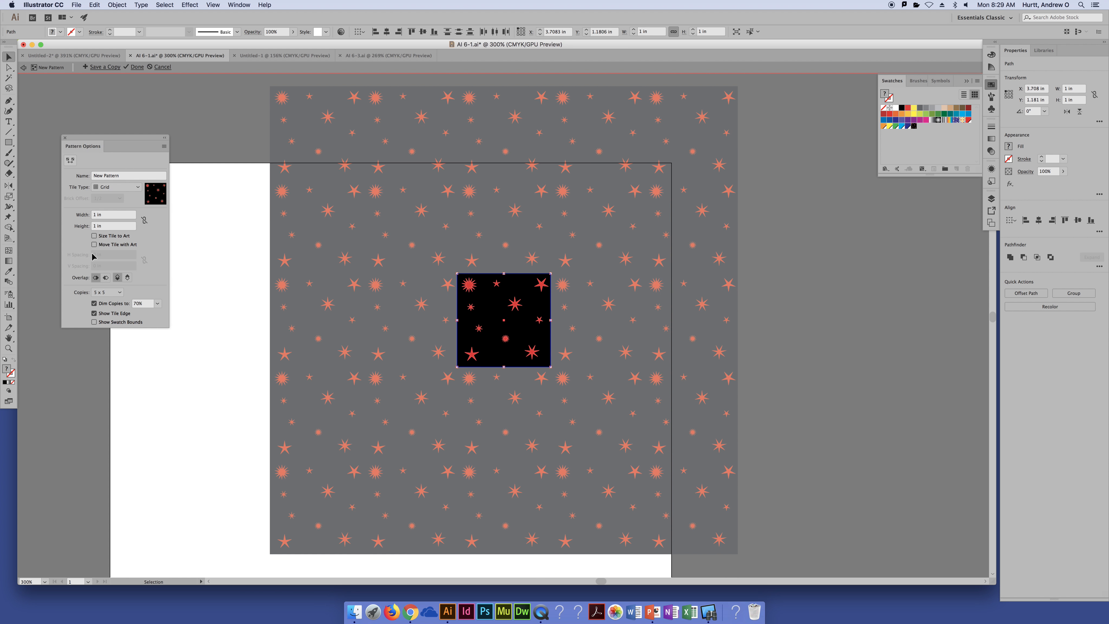
With Move Tile with Art on, move all the artwork to about X 2.454 in, Y 2.042 in, and turn the option off
{"action": "left_click", "coordinate": [93, 244]}
{"action": "left_click_drag", "start_coordinate": [523, 327], "coordinate": [416, 362]}
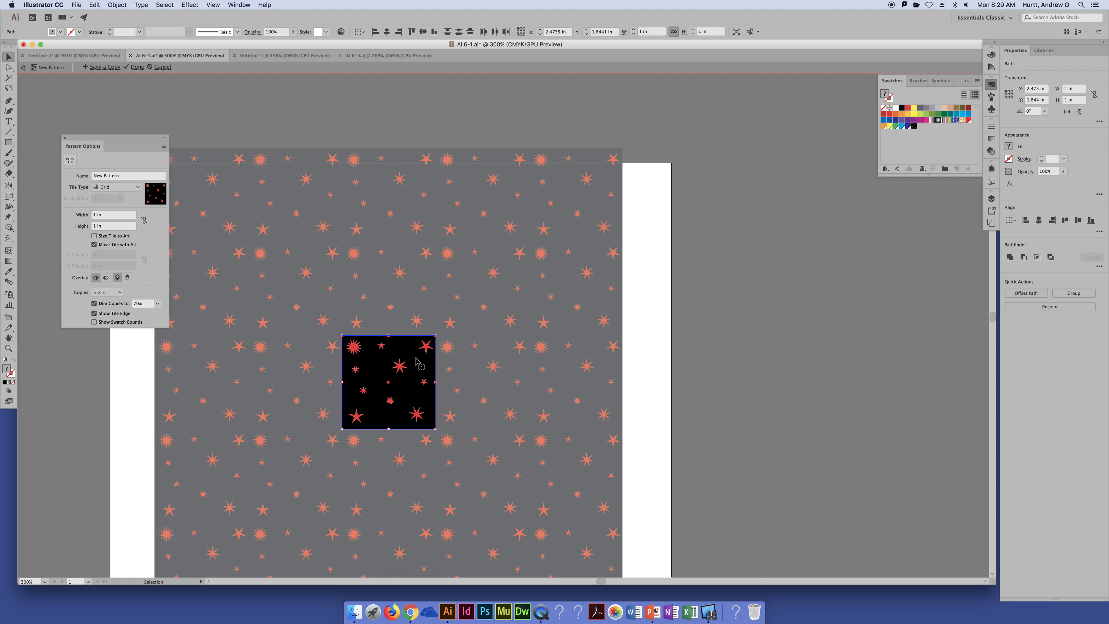
{"action": "key", "text": "space"}
{"action": "left_click_drag", "start_coordinate": [526, 362], "coordinate": [575, 303]}
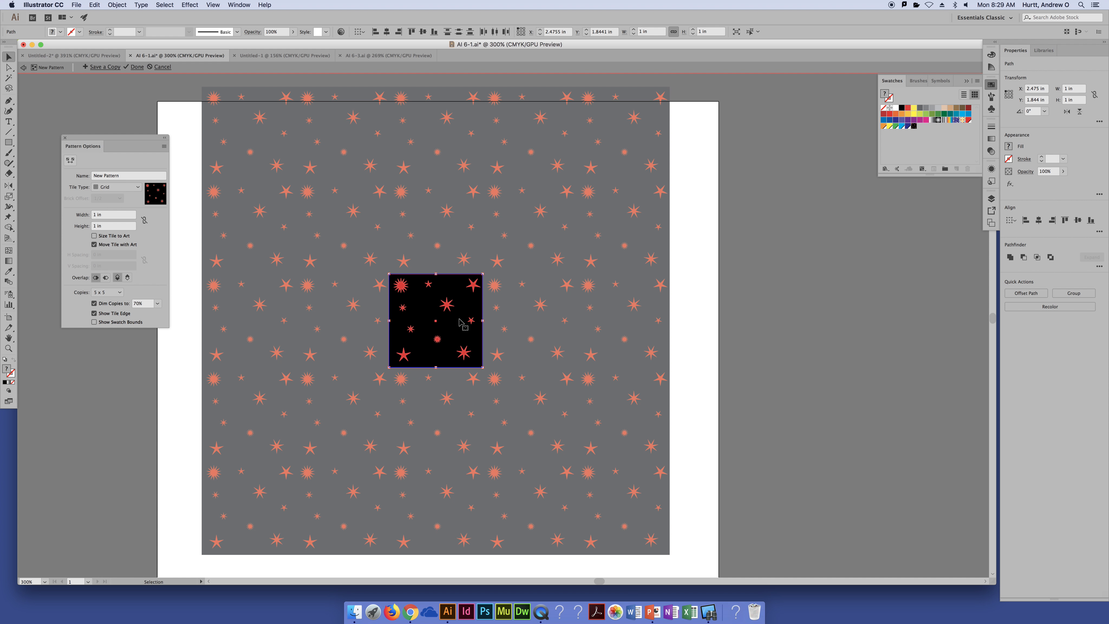
{"action": "left_click_drag", "start_coordinate": [458, 319], "coordinate": [459, 335]}
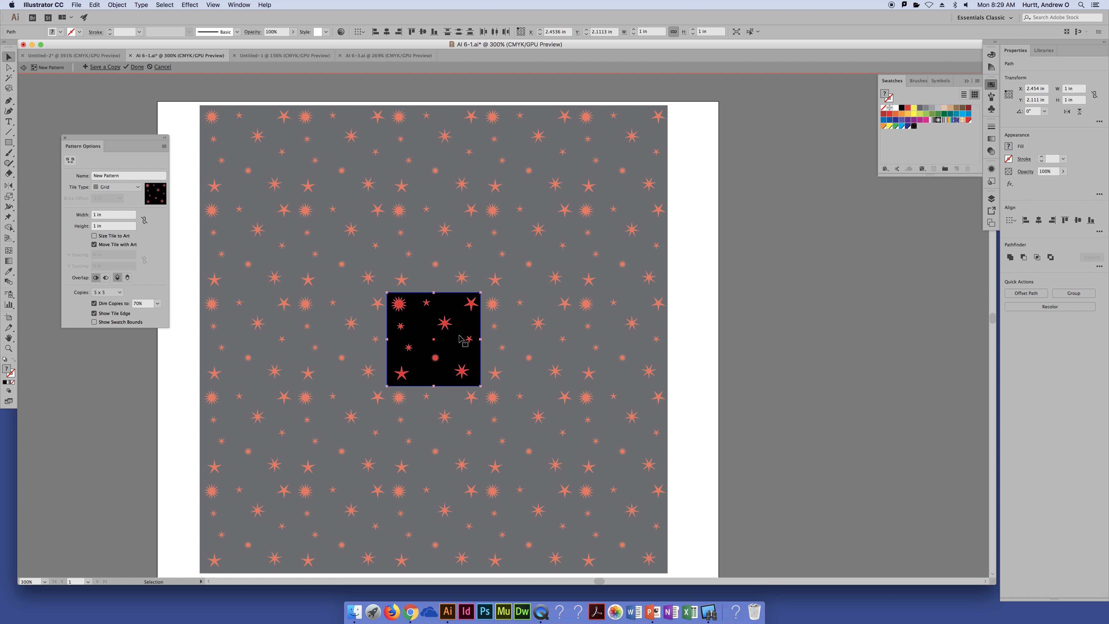
{"action": "left_click", "coordinate": [94, 245]}
Toggle Show Tile Edge off and on with the artwork selected and deselected, and check the Show Swatch Bounds option
{"action": "left_click", "coordinate": [92, 313]}
{"action": "left_click", "coordinate": [92, 314]}
{"action": "left_click", "coordinate": [92, 314]}
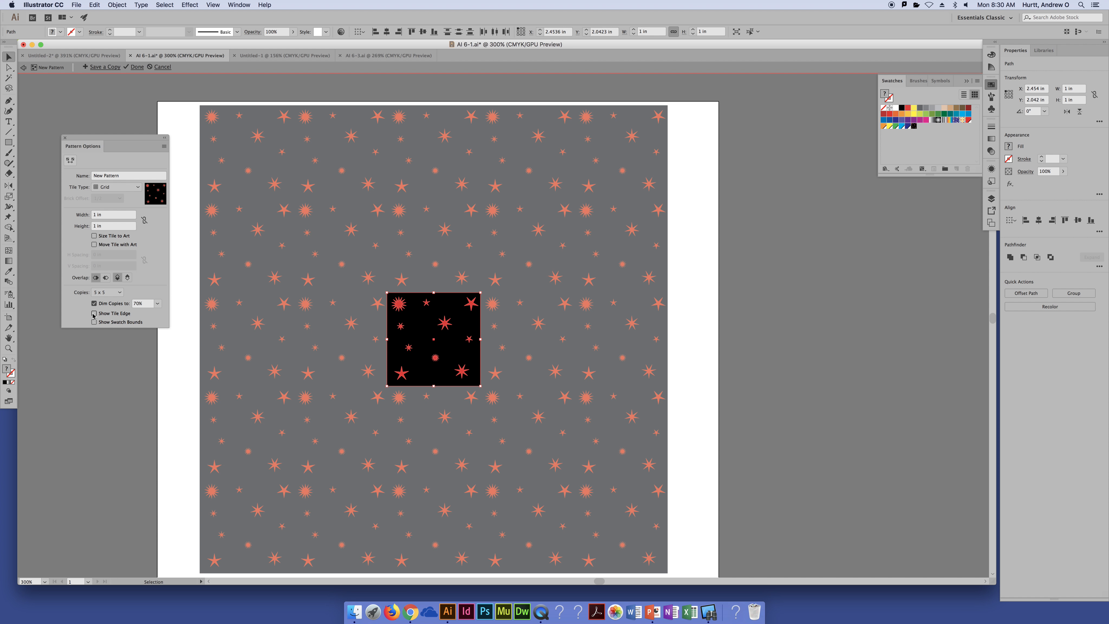
{"action": "left_click", "coordinate": [93, 313]}
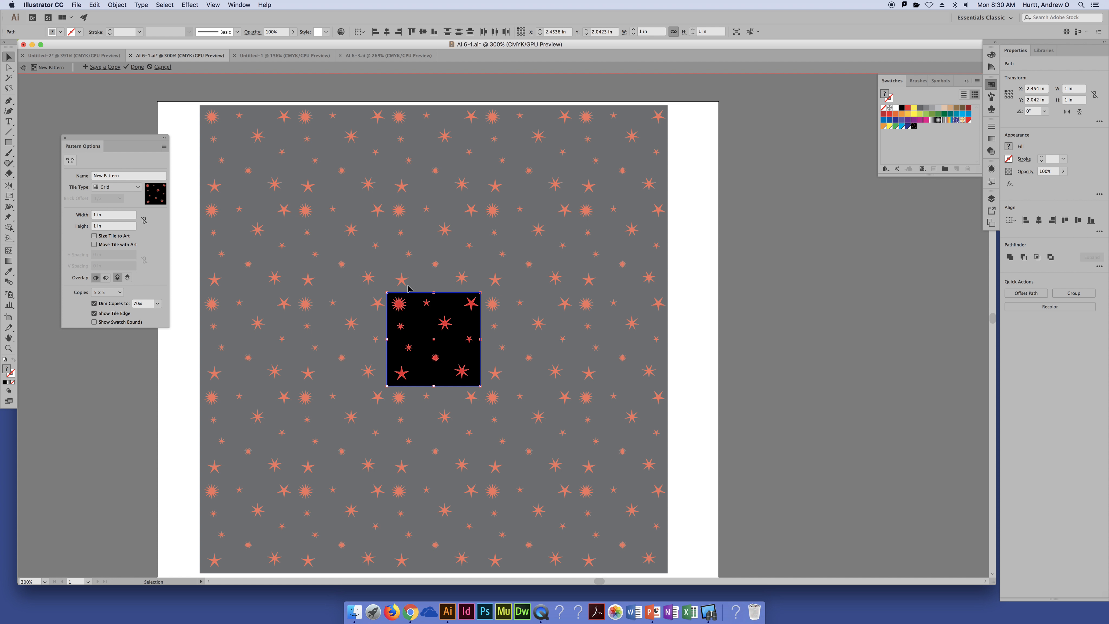
{"action": "left_click", "coordinate": [690, 361]}
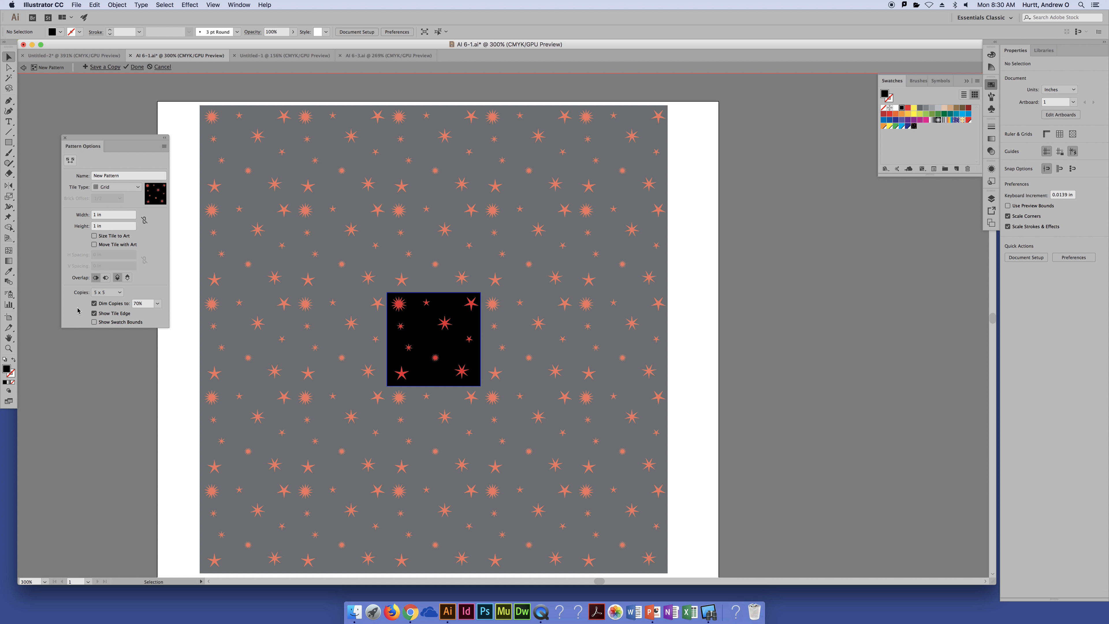
{"action": "left_click", "coordinate": [94, 314]}
{"action": "left_click", "coordinate": [94, 314]}
{"action": "left_click", "coordinate": [94, 314]}
{"action": "left_click", "coordinate": [93, 314]}
{"action": "left_click", "coordinate": [95, 323]}
Rearrange the large and small stars inside the pattern tile, moving the large many-pointed star inward from the upper-left corner
{"action": "left_click_drag", "start_coordinate": [445, 324], "coordinate": [458, 362]}
{"action": "left_click_drag", "start_coordinate": [427, 304], "coordinate": [408, 351]}
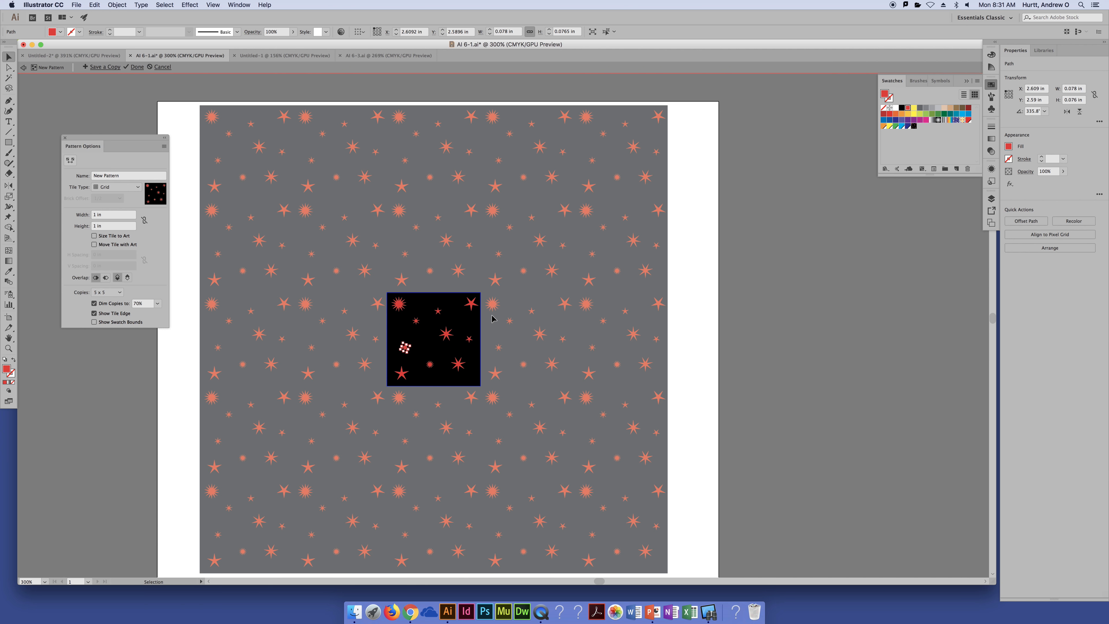
{"action": "left_click", "coordinate": [446, 334]}
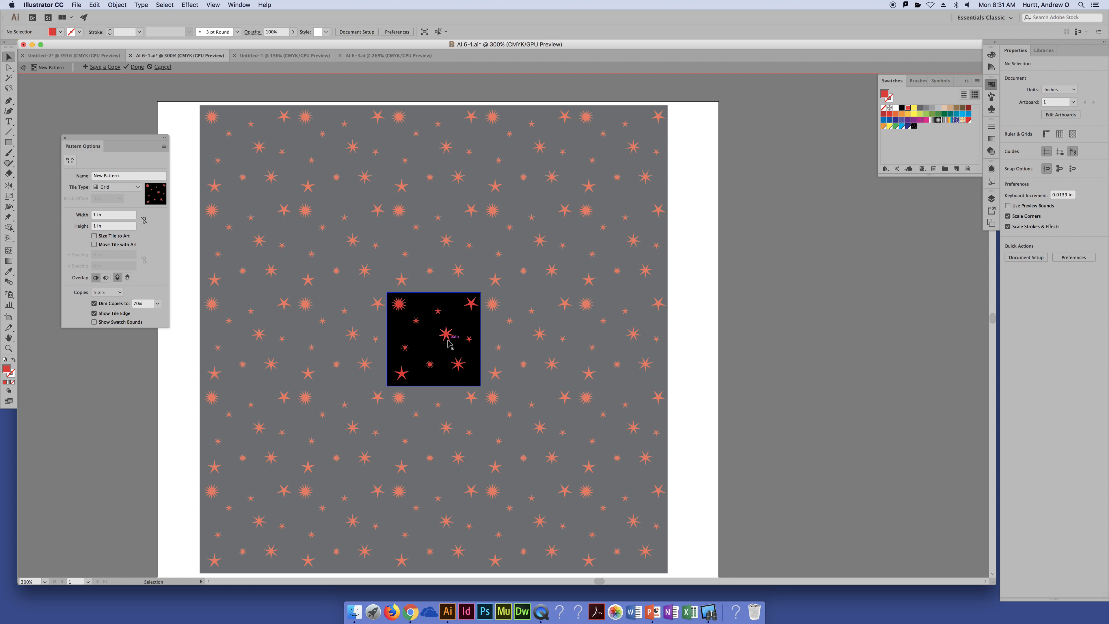
{"action": "left_click_drag", "start_coordinate": [449, 340], "coordinate": [418, 326]}
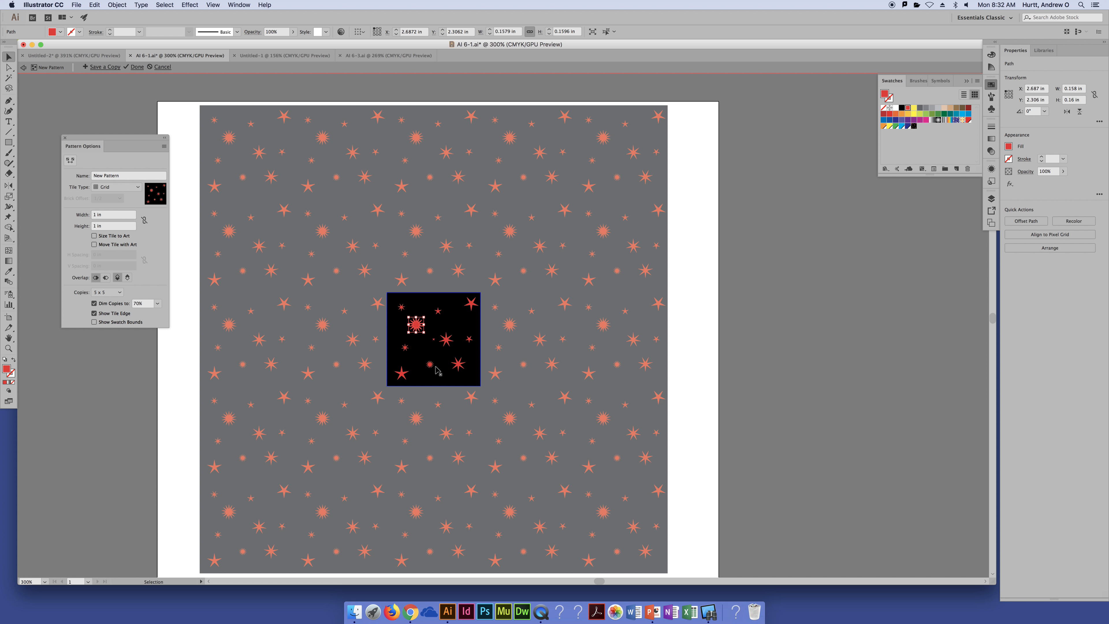
{"action": "left_click_drag", "start_coordinate": [427, 365], "coordinate": [428, 365]}
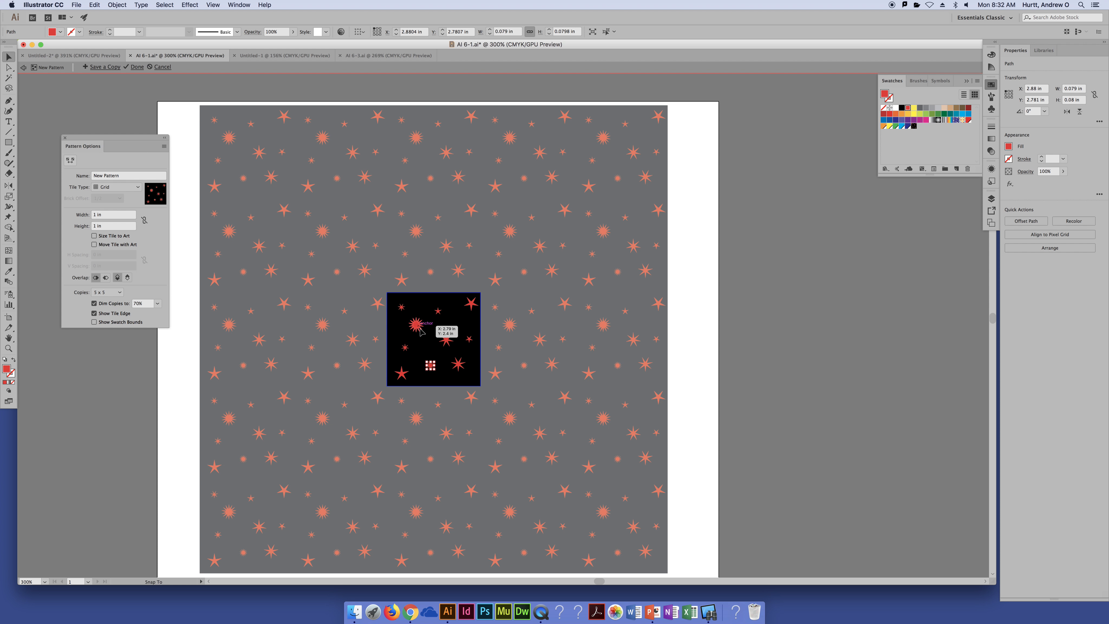
Move the many-pointed star and the star in the tile's upper-right corner slightly inward, and finish editing the pattern
{"action": "left_click_drag", "start_coordinate": [418, 324], "coordinate": [422, 327]}
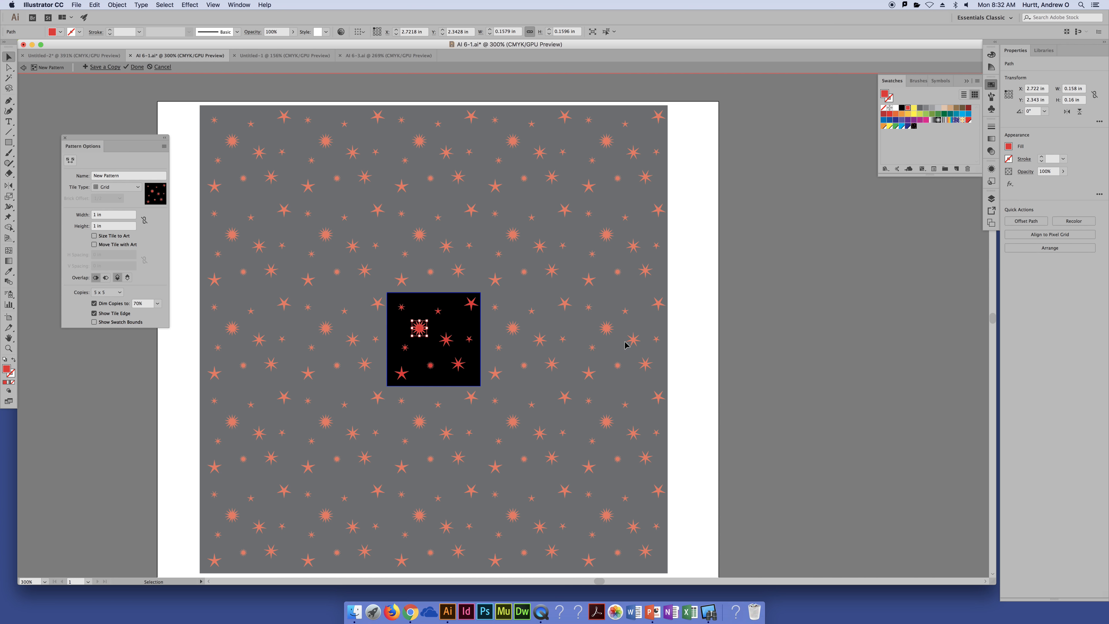
{"action": "left_click", "coordinate": [614, 334]}
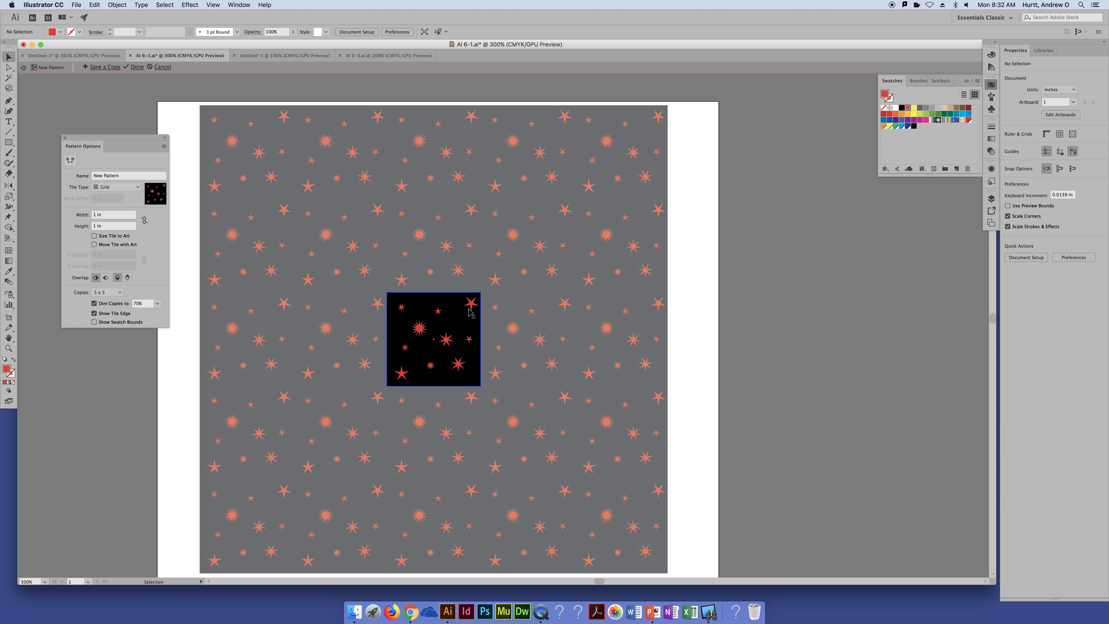
{"action": "left_click_drag", "start_coordinate": [470, 313], "coordinate": [468, 313]}
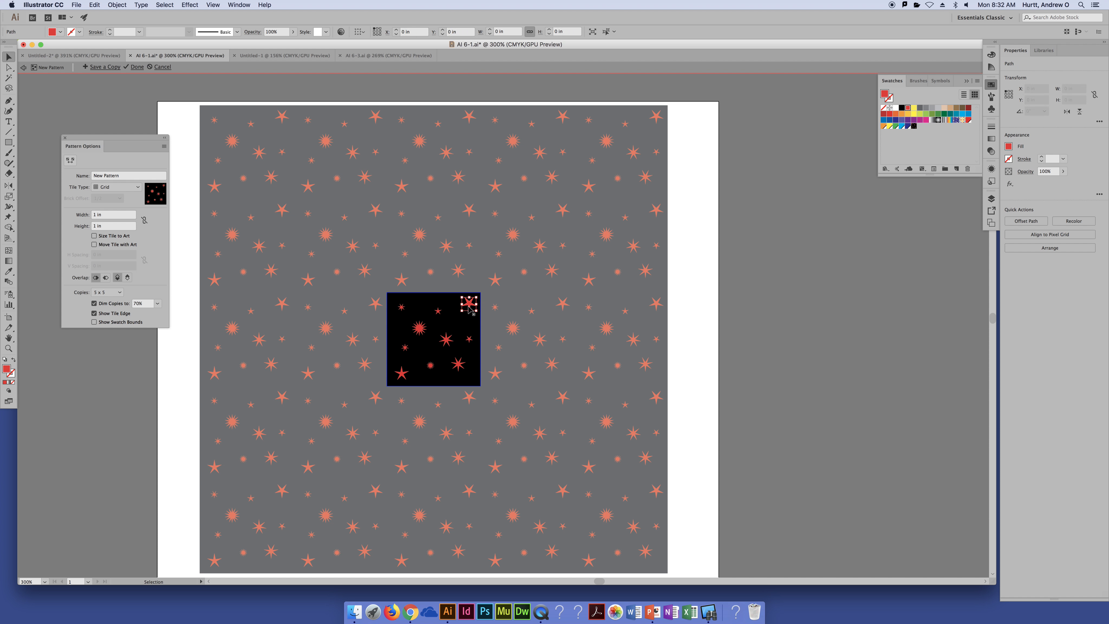
{"action": "left_click", "coordinate": [526, 344]}
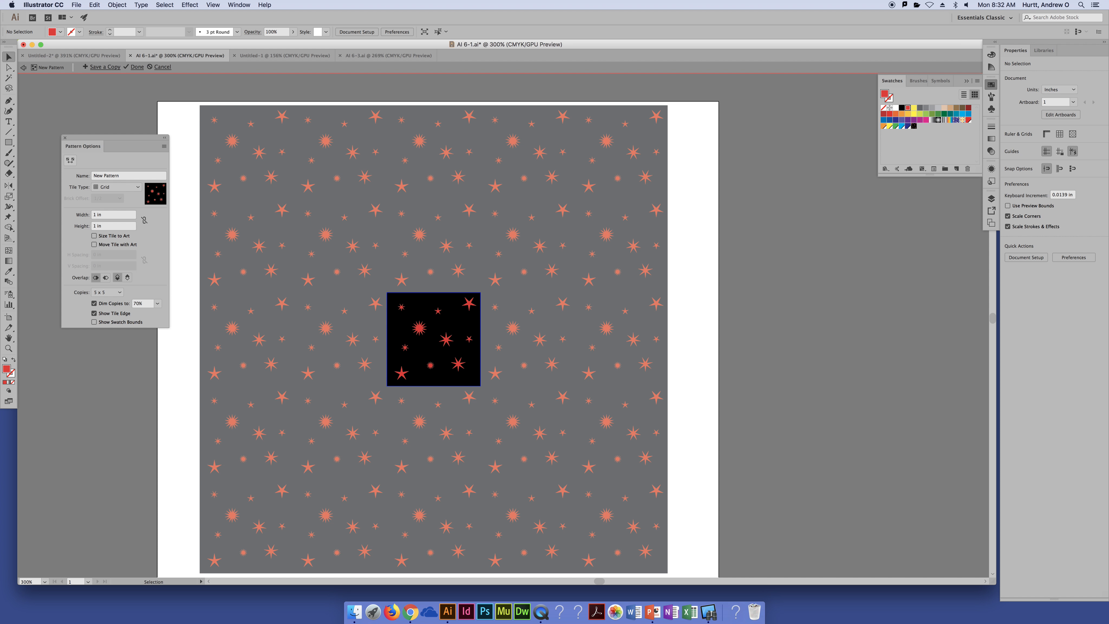
{"action": "left_click", "coordinate": [136, 67]}
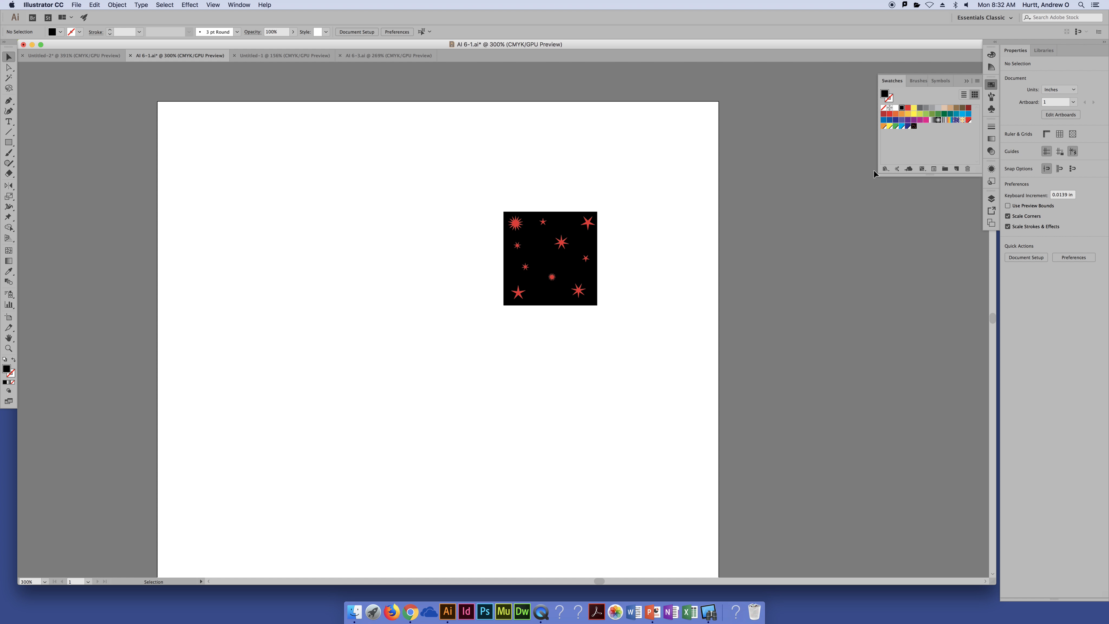
Reopen the red star pattern swatch for editing, rename it Stars Red, and finish editing
{"action": "double_click", "coordinate": [913, 129]}
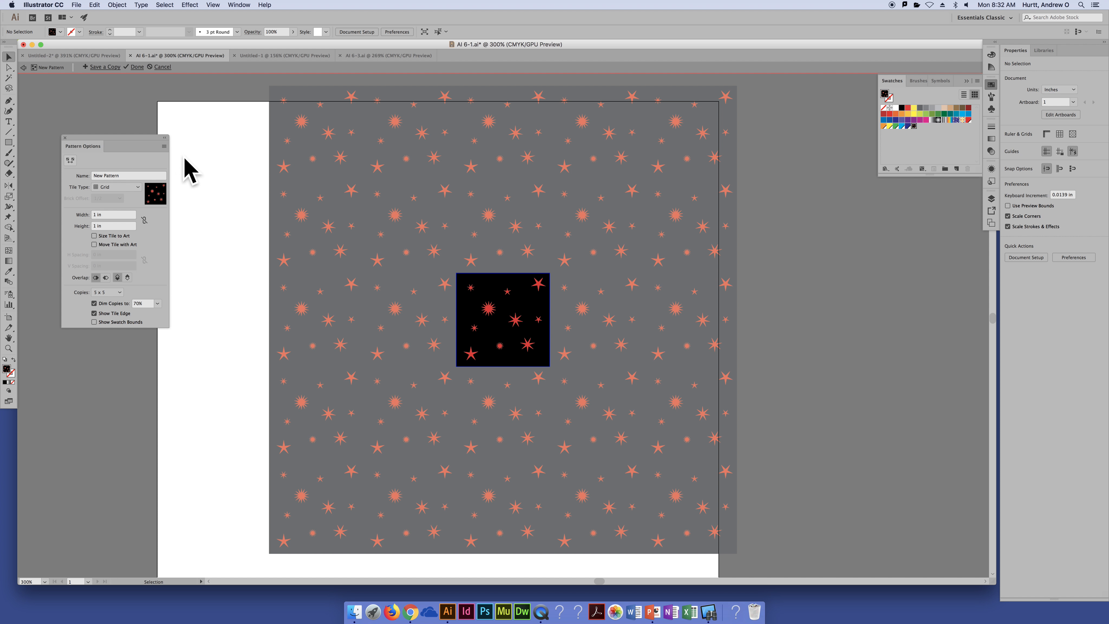
{"action": "left_click", "coordinate": [134, 177]}
{"action": "type", "text": "St"}
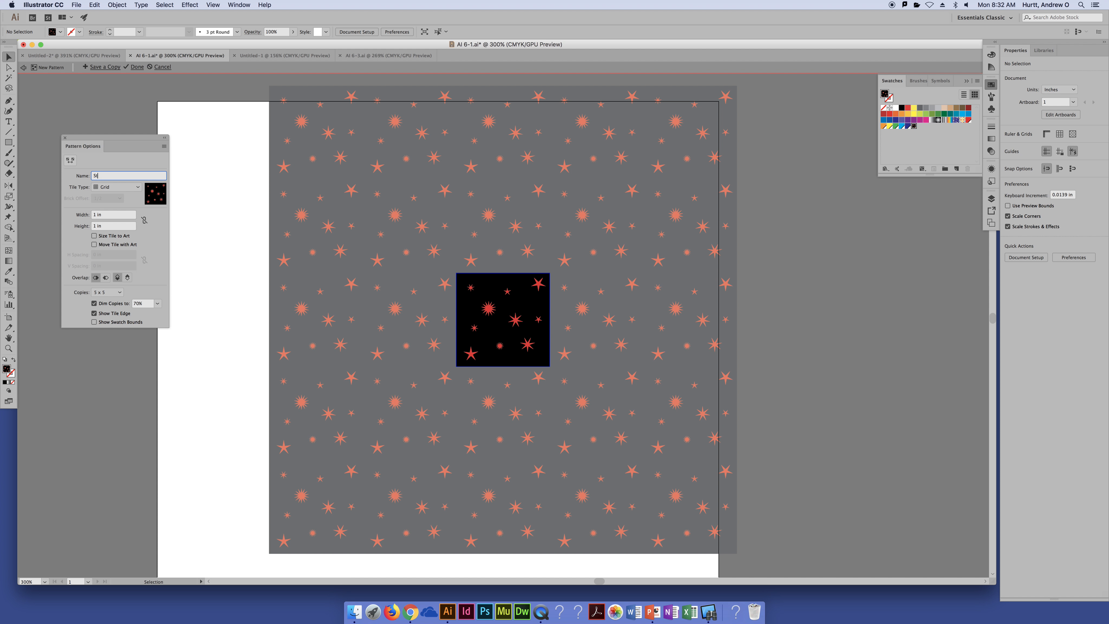
{"action": "type", "text": "ars Red"}
{"action": "left_click", "coordinate": [140, 68]}
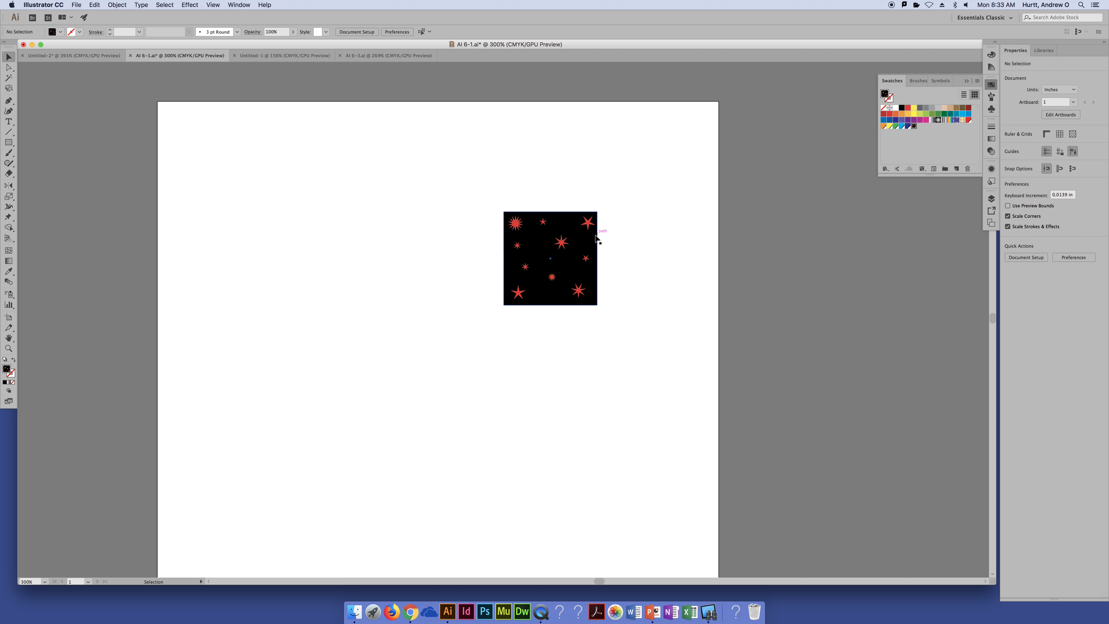
Select all the red stars in the artboard's square without the black background, and fill them with white
{"action": "left_click", "coordinate": [572, 243]}
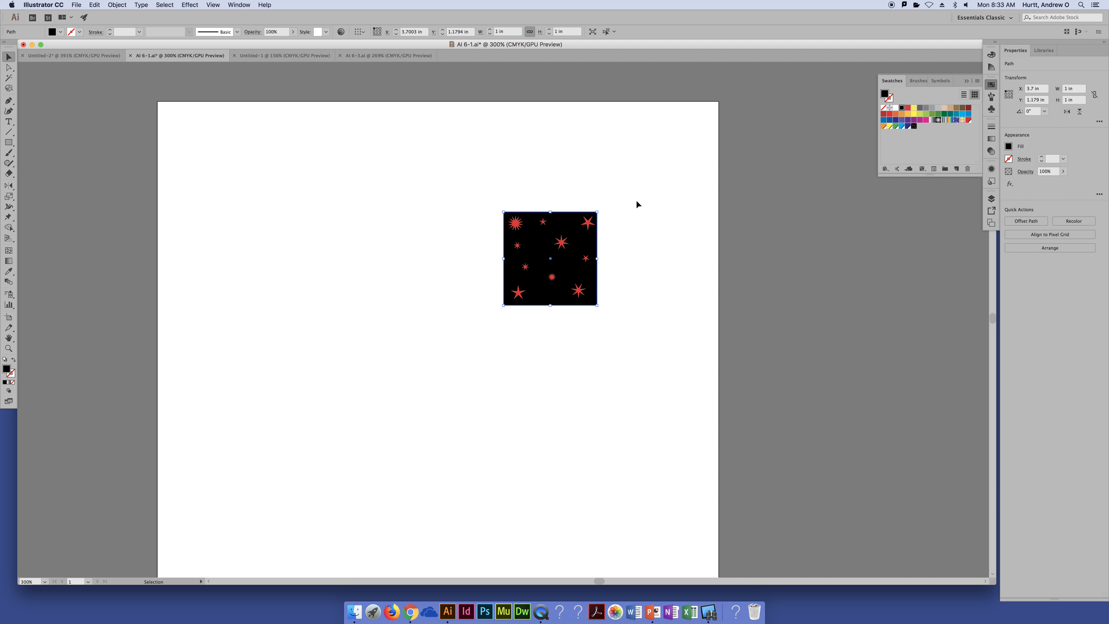
{"action": "left_click_drag", "start_coordinate": [631, 182], "coordinate": [502, 306]}
{"action": "left_click", "coordinate": [625, 266]}
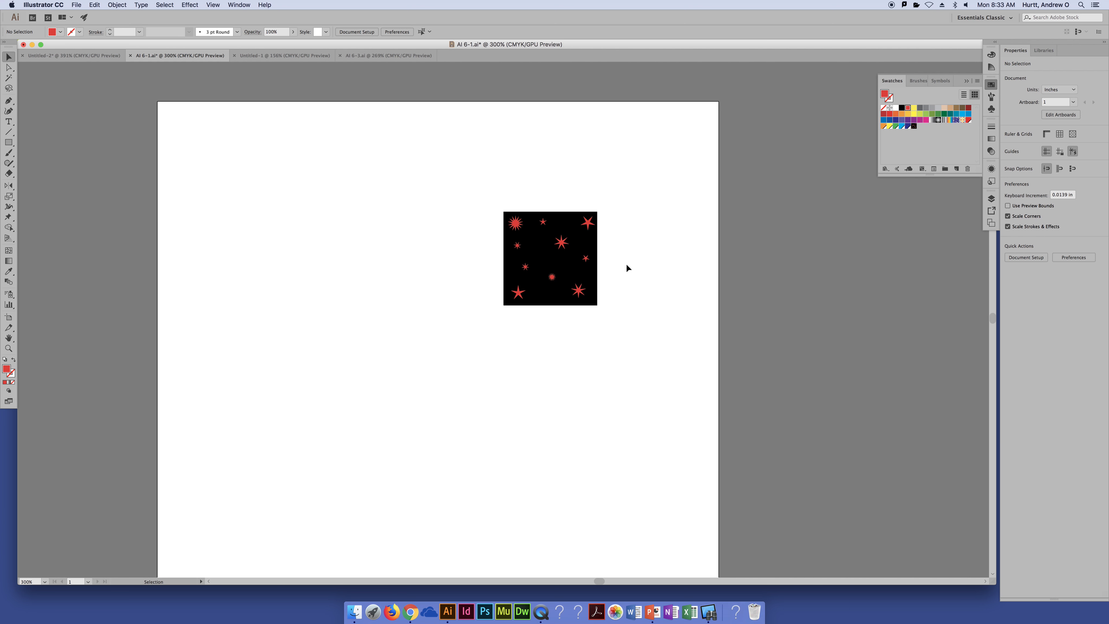
{"action": "left_click", "coordinate": [570, 264]}
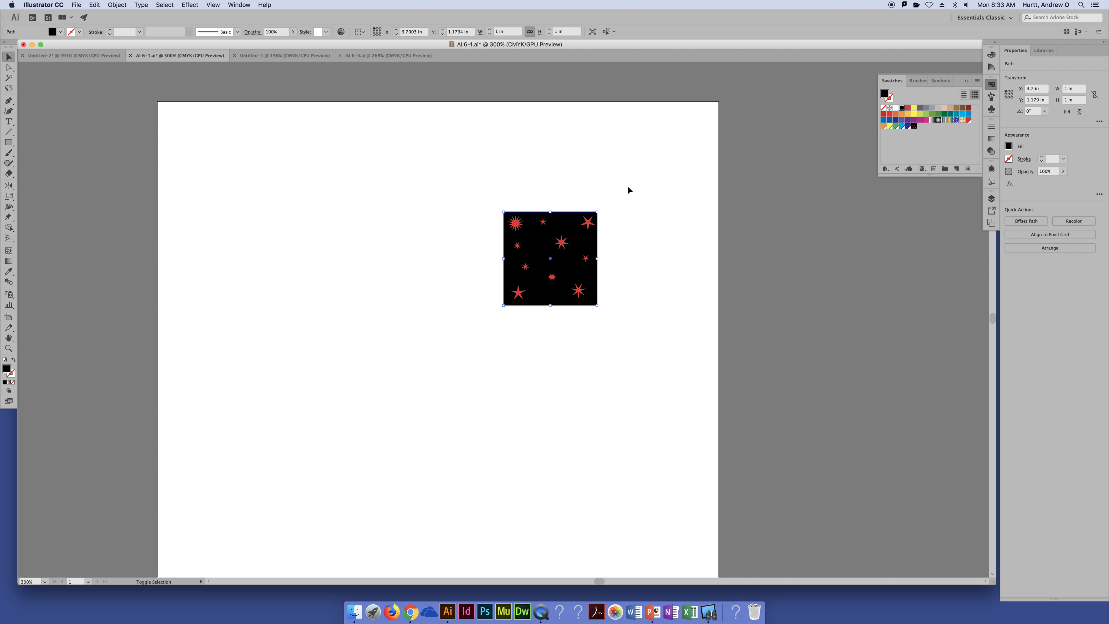
{"action": "left_click_drag", "start_coordinate": [631, 181], "coordinate": [446, 358]}
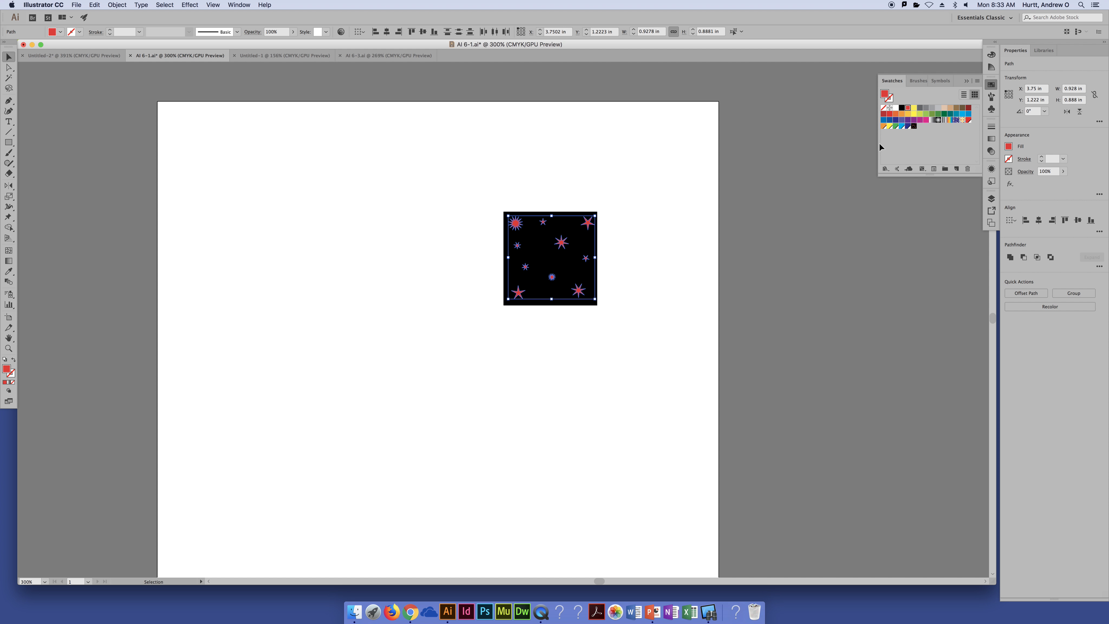
{"action": "left_click", "coordinate": [896, 108]}
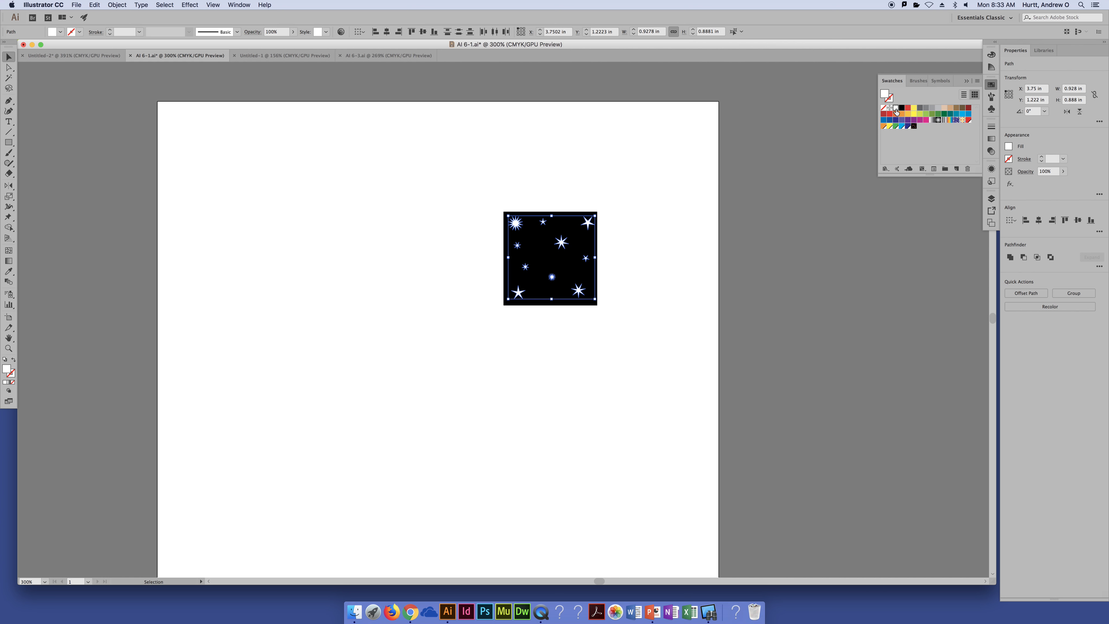
{"action": "left_click", "coordinate": [690, 191]}
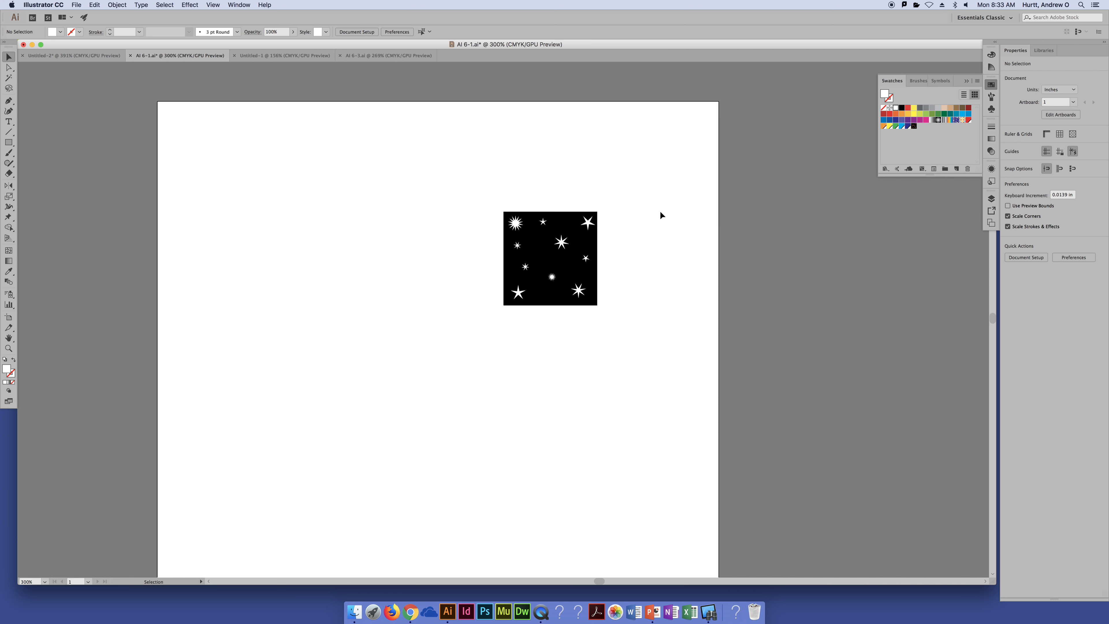
Create a new pattern swatch from the black square with white stars and open it in pattern editing mode
{"action": "left_click_drag", "start_coordinate": [634, 182], "coordinate": [477, 329]}
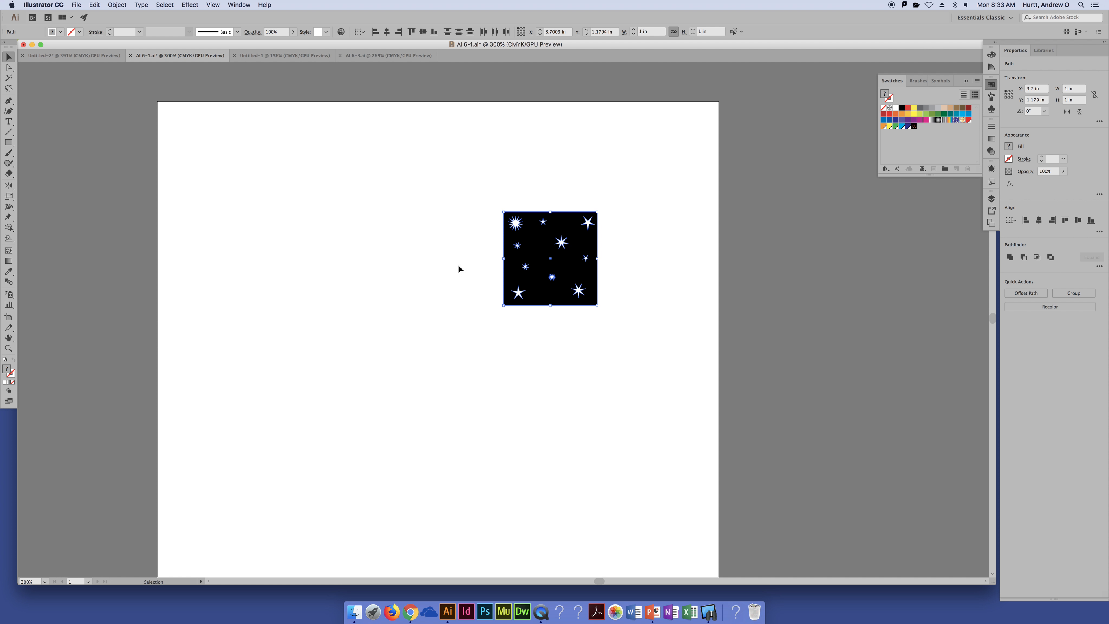
{"action": "left_click_drag", "start_coordinate": [559, 223], "coordinate": [923, 131]}
{"action": "double_click", "coordinate": [920, 127]}
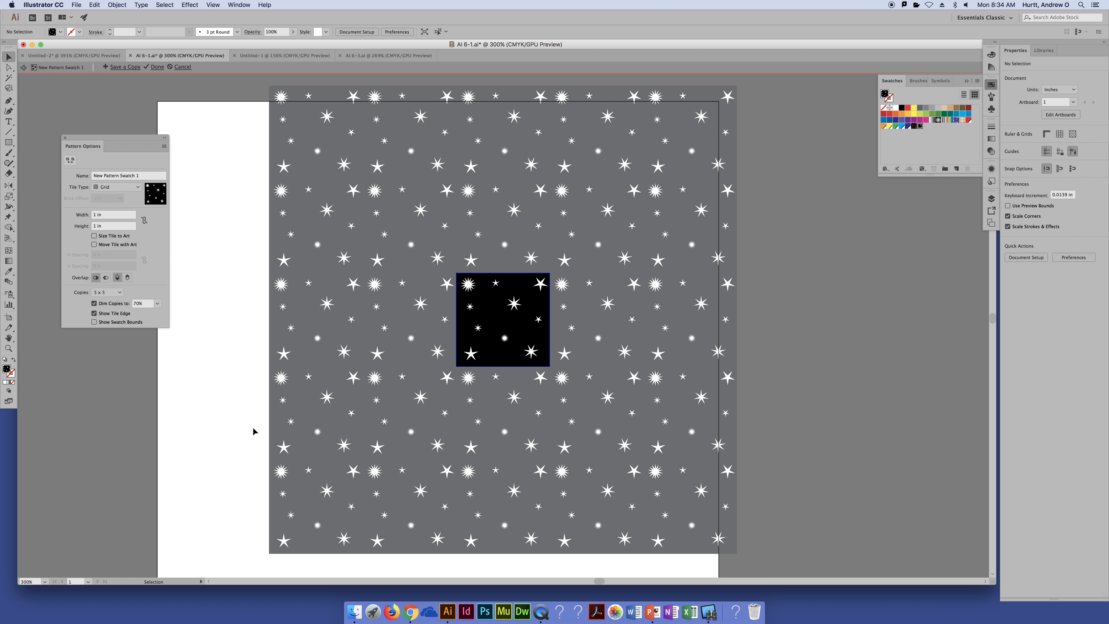
Select all the white stars in the pattern tile without the background and fill them with light blue
{"action": "left_click", "coordinate": [492, 299]}
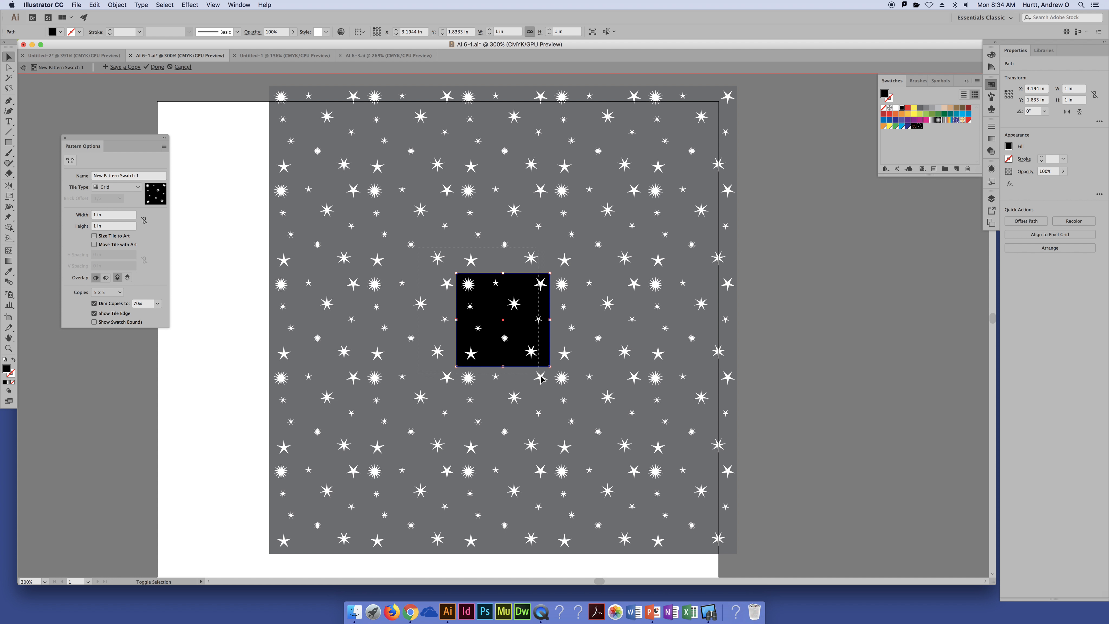
{"action": "left_click", "coordinate": [538, 320]}
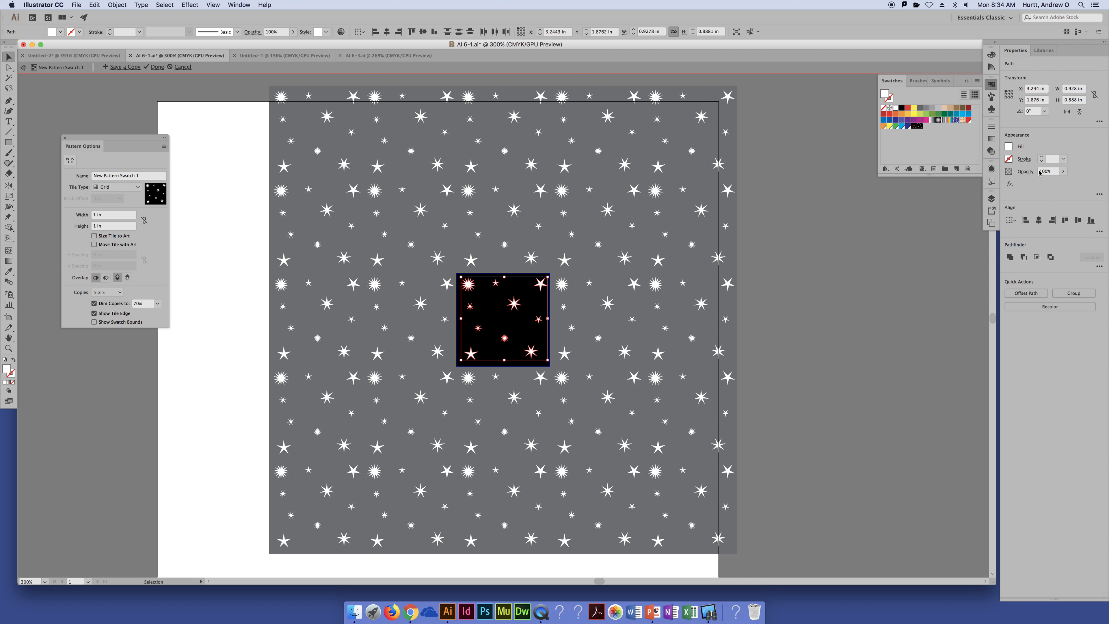
{"action": "left_click", "coordinate": [968, 114]}
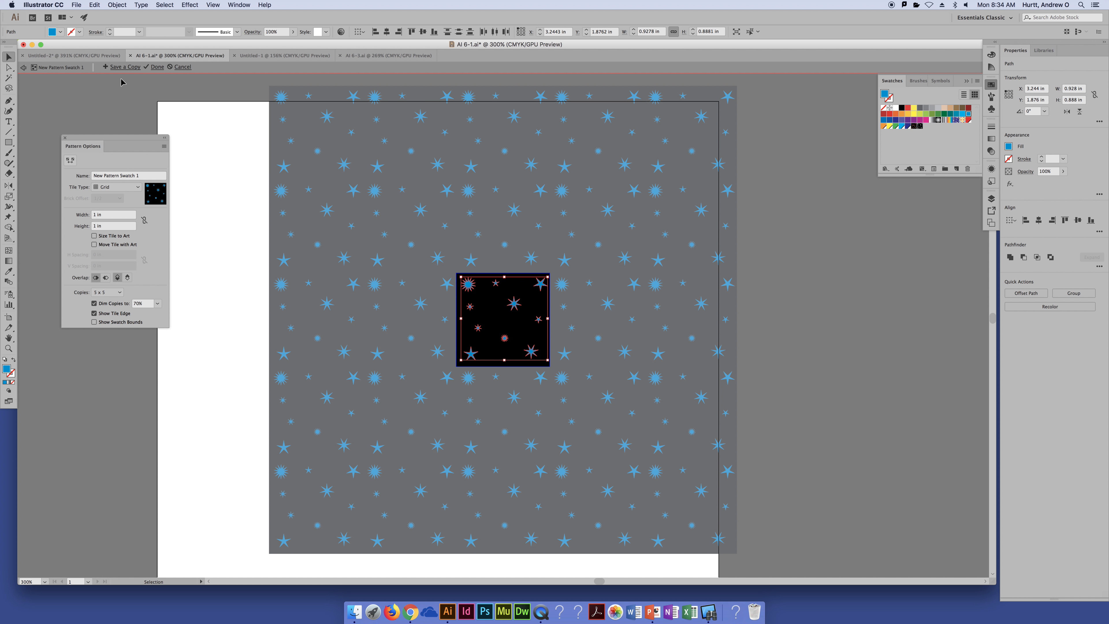
Name the pattern stars blue, and try to save a copy of it under the same name
{"action": "left_click", "coordinate": [142, 175]}
{"action": "type", "text": "stars blue"}
{"action": "key", "text": "Tab"}
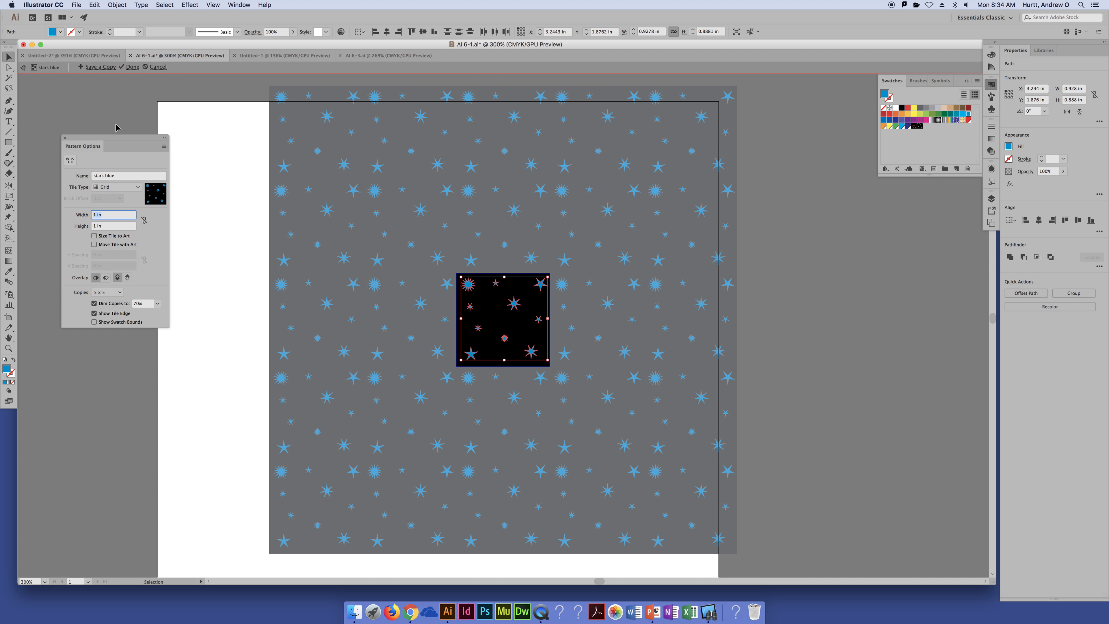
{"action": "left_click", "coordinate": [90, 67]}
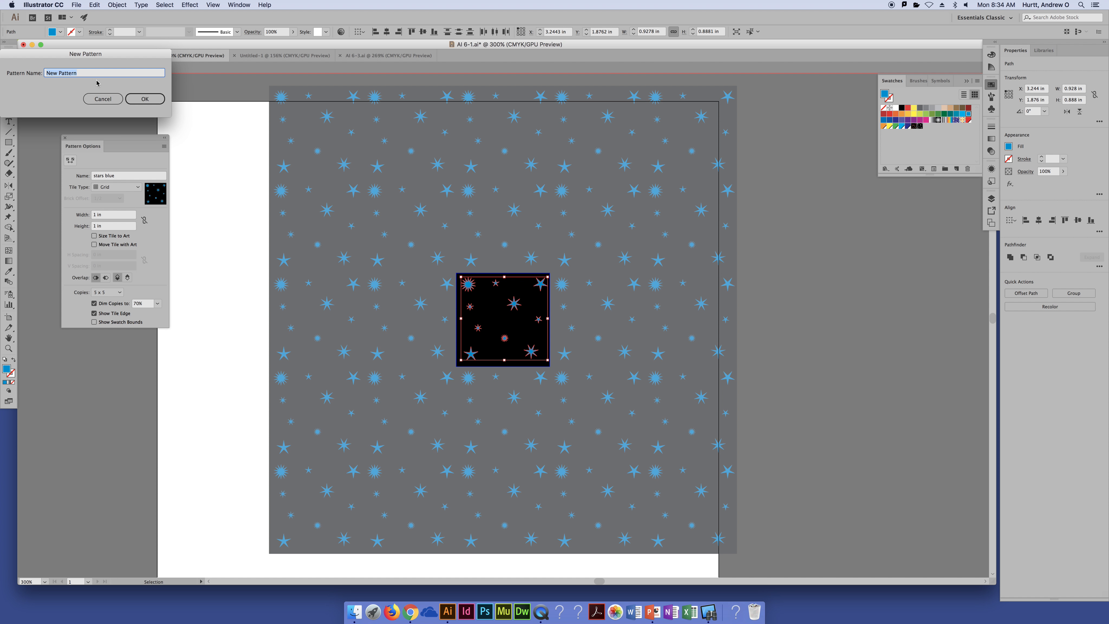
{"action": "type", "text": "star"}
{"action": "type", "text": "tars bl"}
{"action": "left_click", "coordinate": [133, 98]}
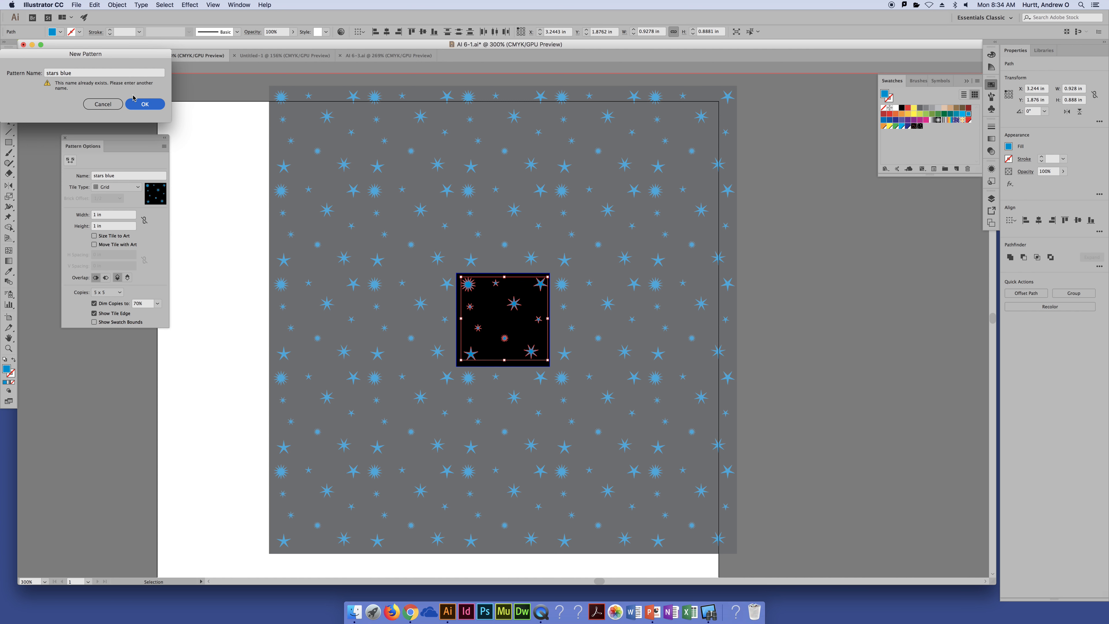
{"action": "left_click", "coordinate": [103, 104]}
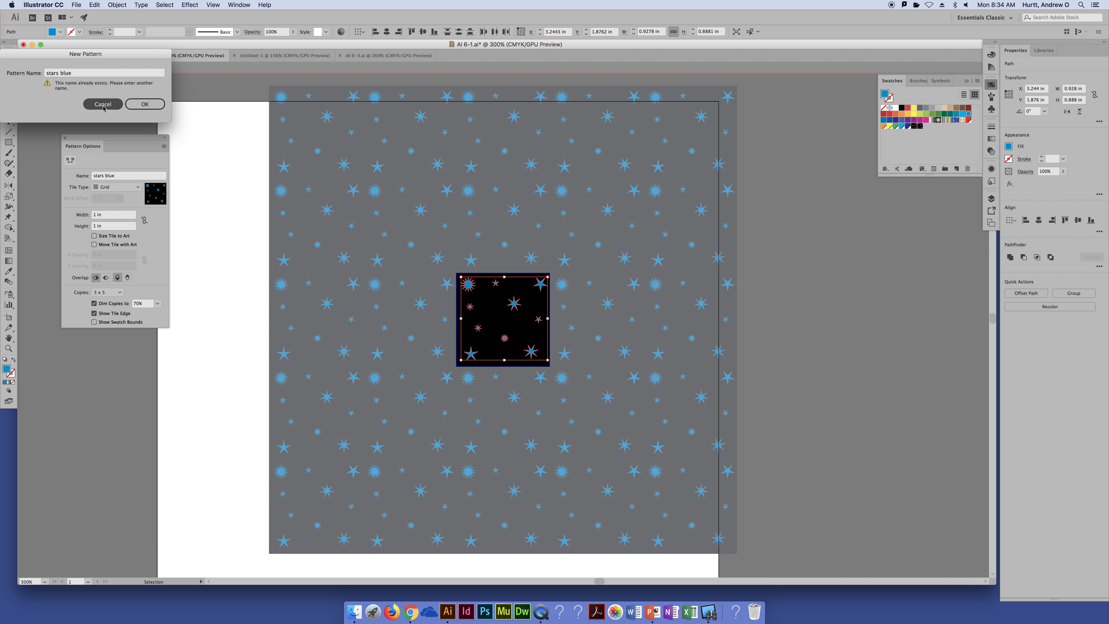
Rename the pattern being edited as stars white
{"action": "double_click", "coordinate": [127, 178]}
{"action": "triple_click", "coordinate": [127, 178]}
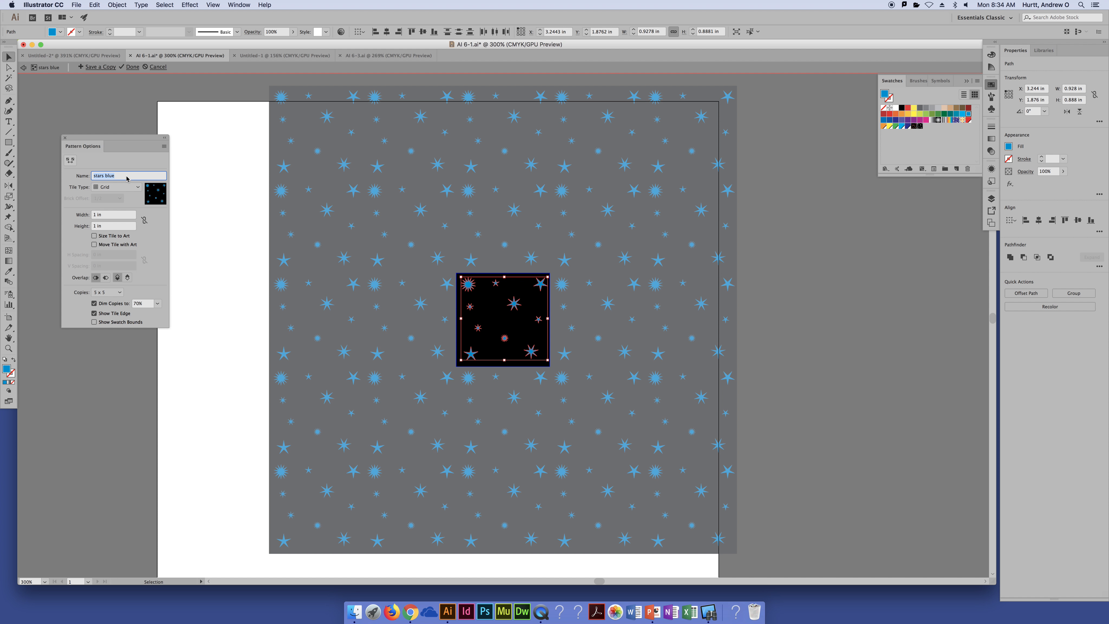
{"action": "type", "text": "stars white"}
{"action": "key", "text": "Tab"}
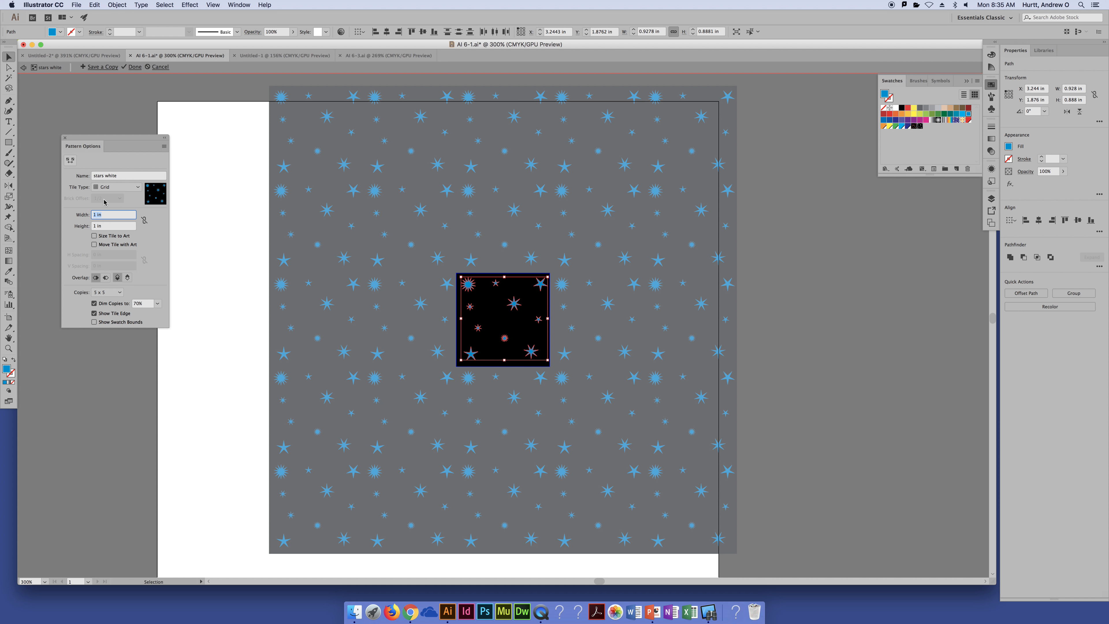
Save a copy of the blue star pattern named stars blue, and finish editing the original pattern
{"action": "left_click", "coordinate": [105, 67]}
{"action": "type", "text": "s"}
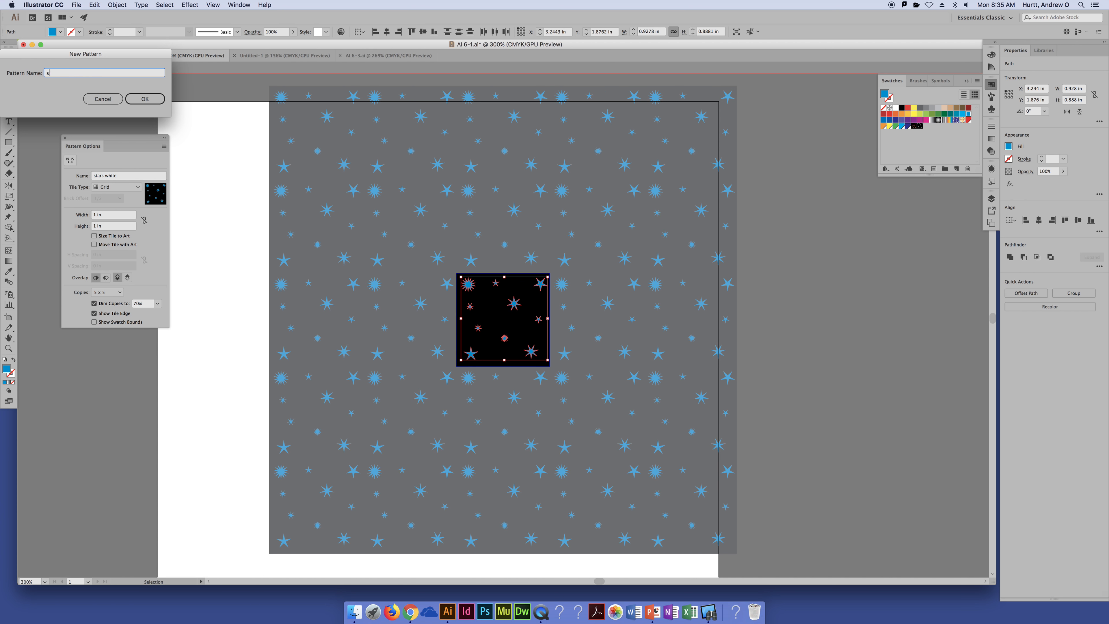
{"action": "type", "text": "tars blue"}
{"action": "left_click", "coordinate": [147, 100]}
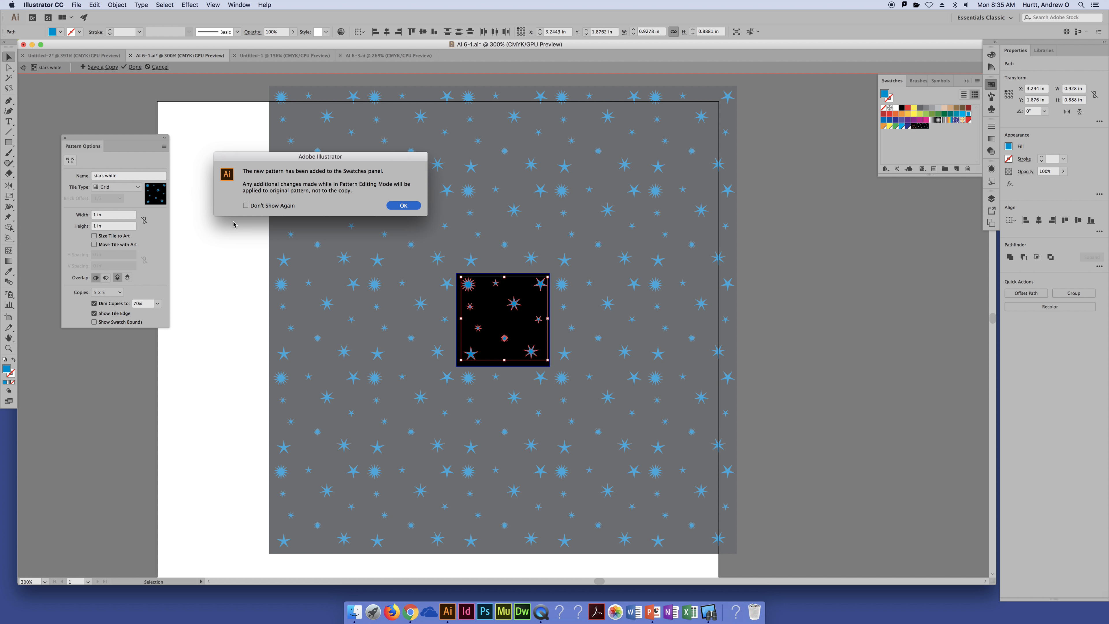
{"action": "left_click", "coordinate": [393, 205]}
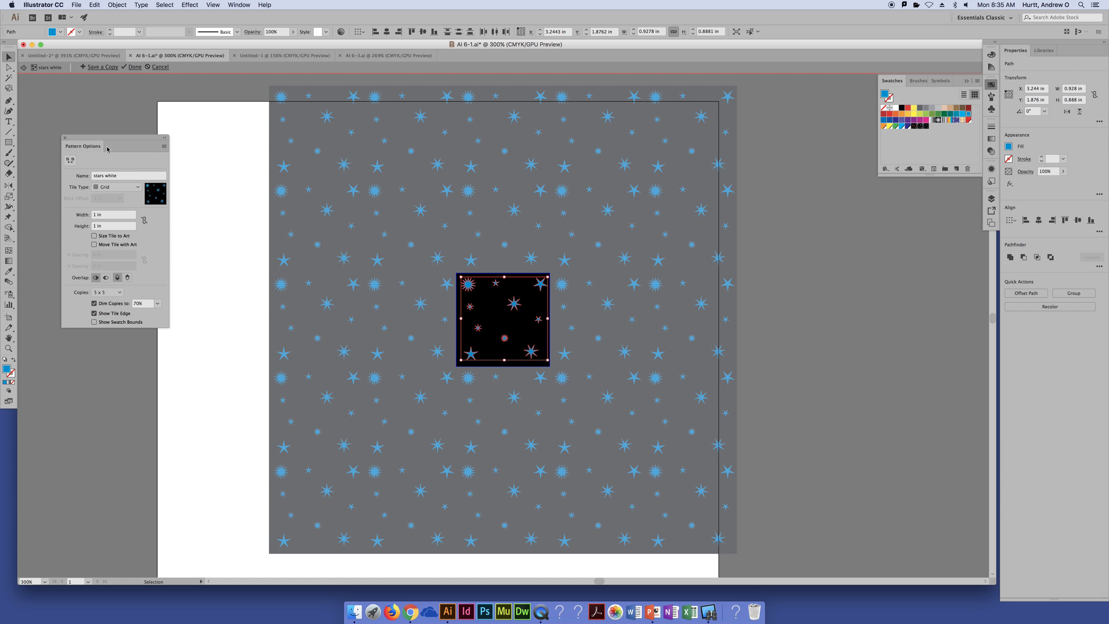
{"action": "left_click", "coordinate": [135, 68]}
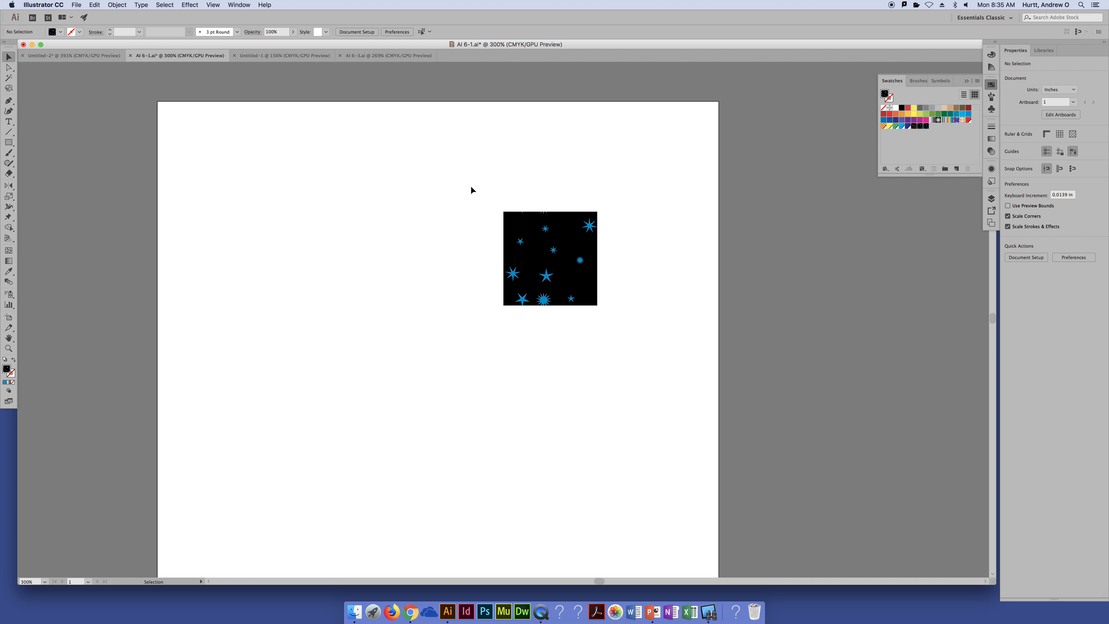
Delete the square with blue stars from the artboard and set the default fill to black
{"action": "left_click_drag", "start_coordinate": [472, 190], "coordinate": [639, 407]}
{"action": "key", "text": "Delete"}
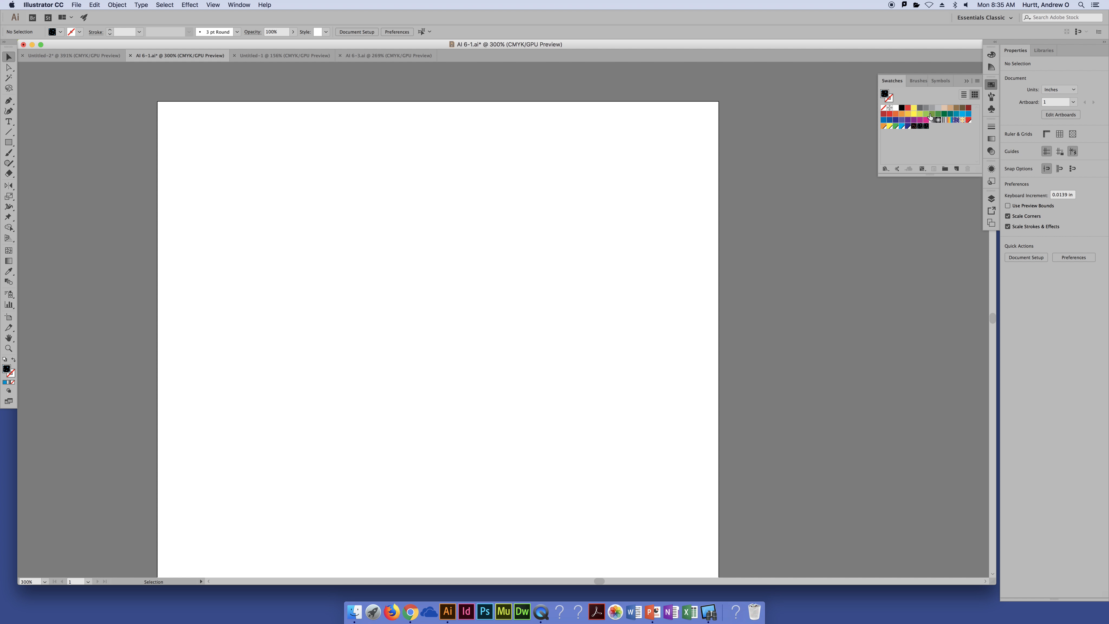
{"action": "left_click", "coordinate": [940, 142]}
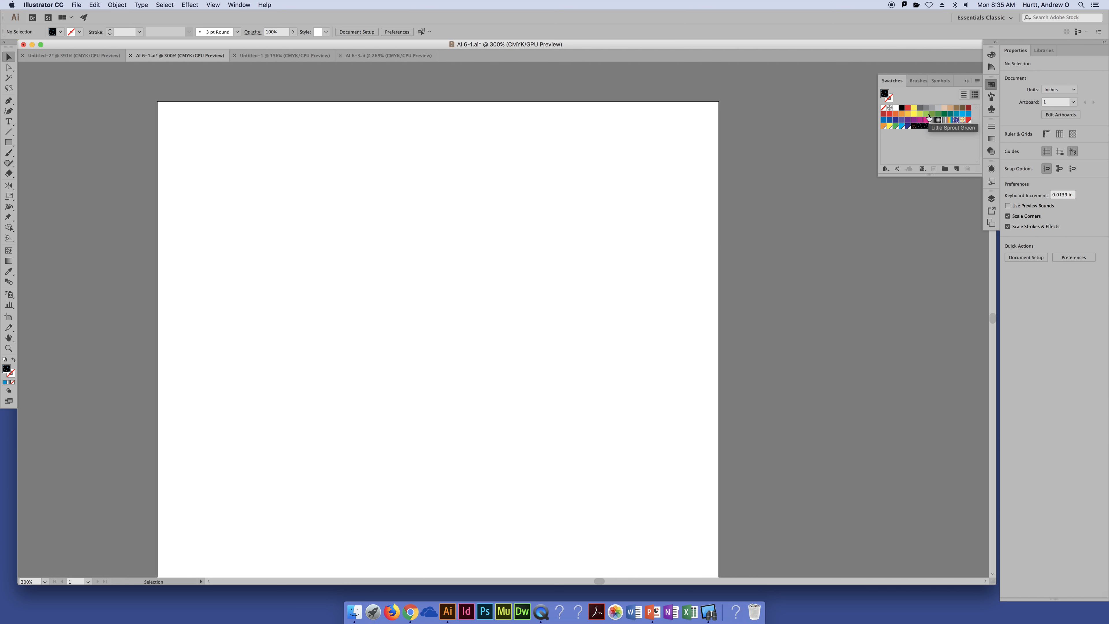
{"action": "left_click", "coordinate": [902, 109]}
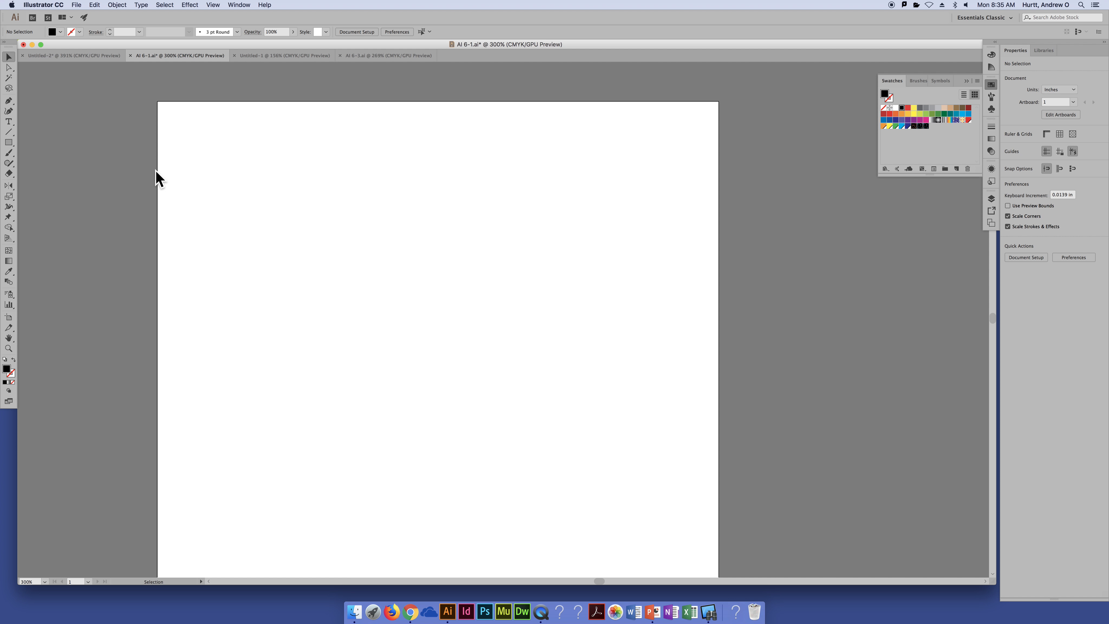
Draw a circle about 2.75 in across, move it to the artboard's upper-left area, and fill it with the red star pattern
{"action": "left_click", "coordinate": [9, 143]}
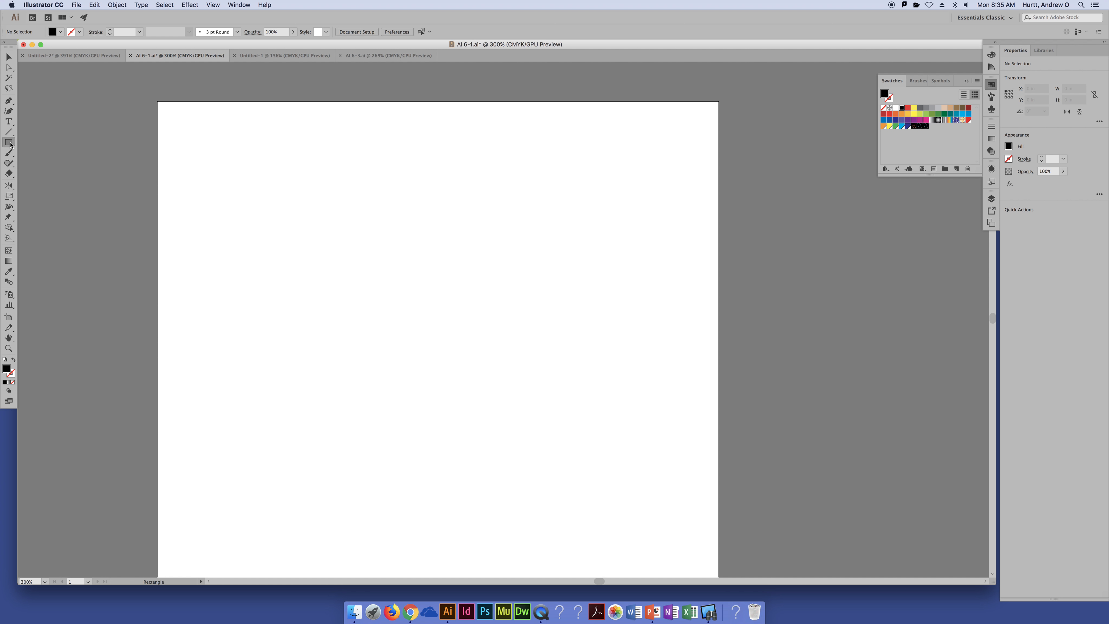
{"action": "left_click", "coordinate": [44, 163]}
{"action": "left_click_drag", "start_coordinate": [299, 204], "coordinate": [416, 333]}
{"action": "key", "text": "v"}
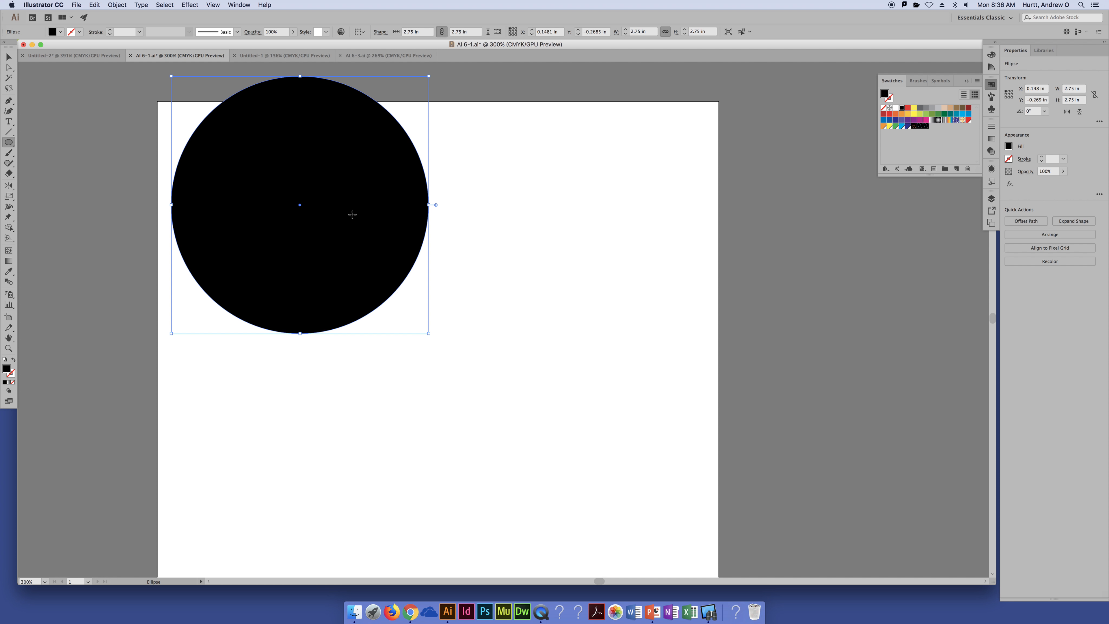
{"action": "left_click_drag", "start_coordinate": [359, 217], "coordinate": [369, 244]}
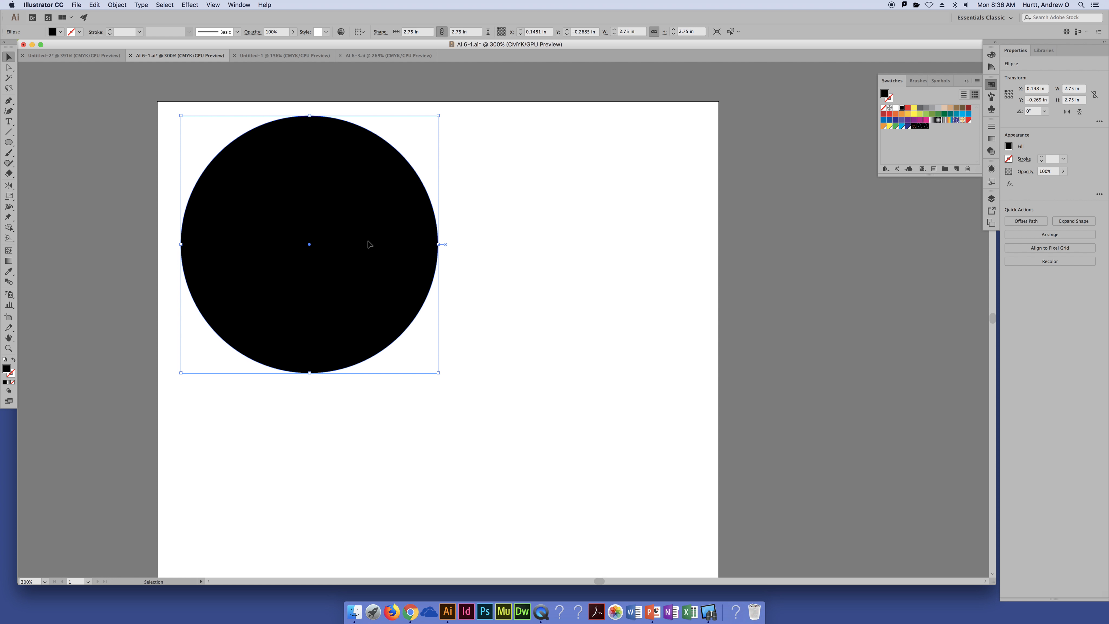
{"action": "left_click", "coordinate": [915, 127]}
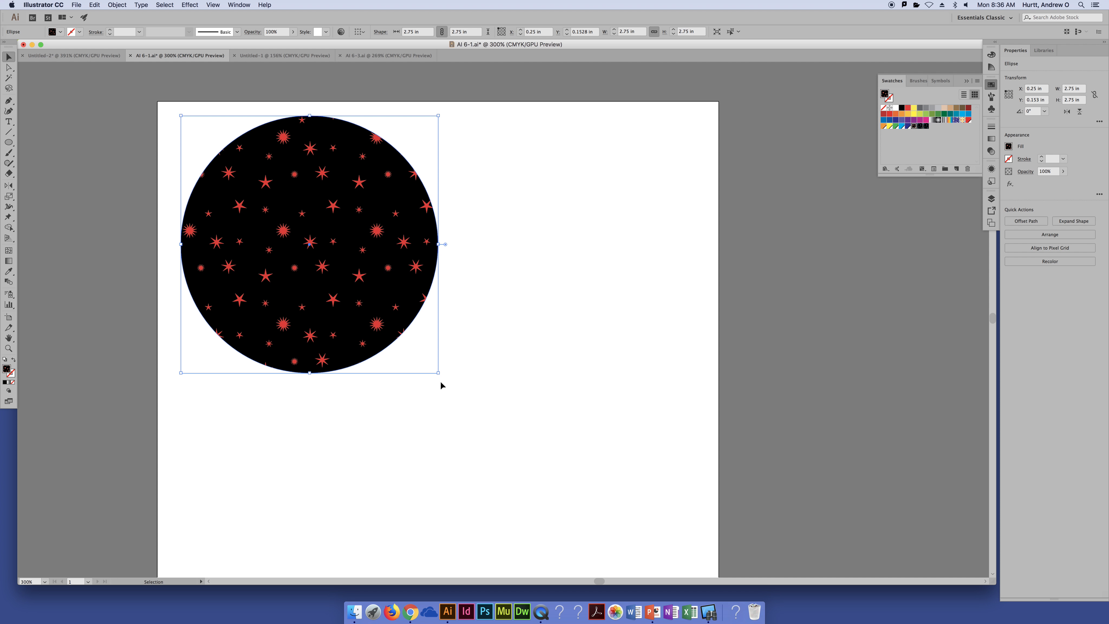
Try enlarging the red star circle in stages to about 3.66, 4.16 and 5.55 in across
{"action": "left_click_drag", "start_coordinate": [438, 373], "coordinate": [523, 457]}
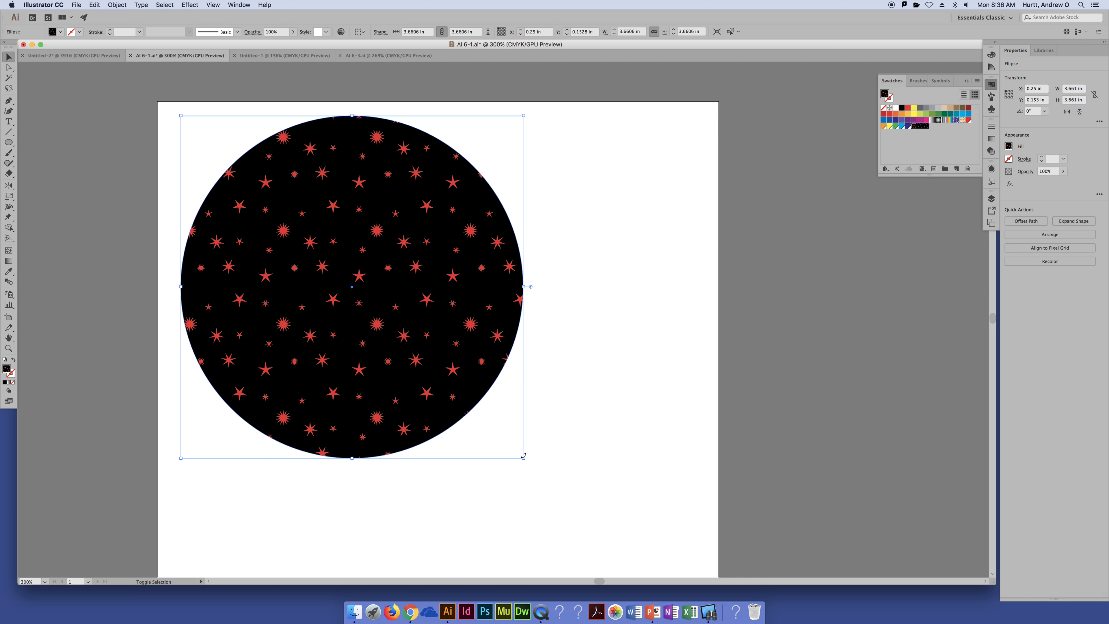
{"action": "key", "text": "super+z"}
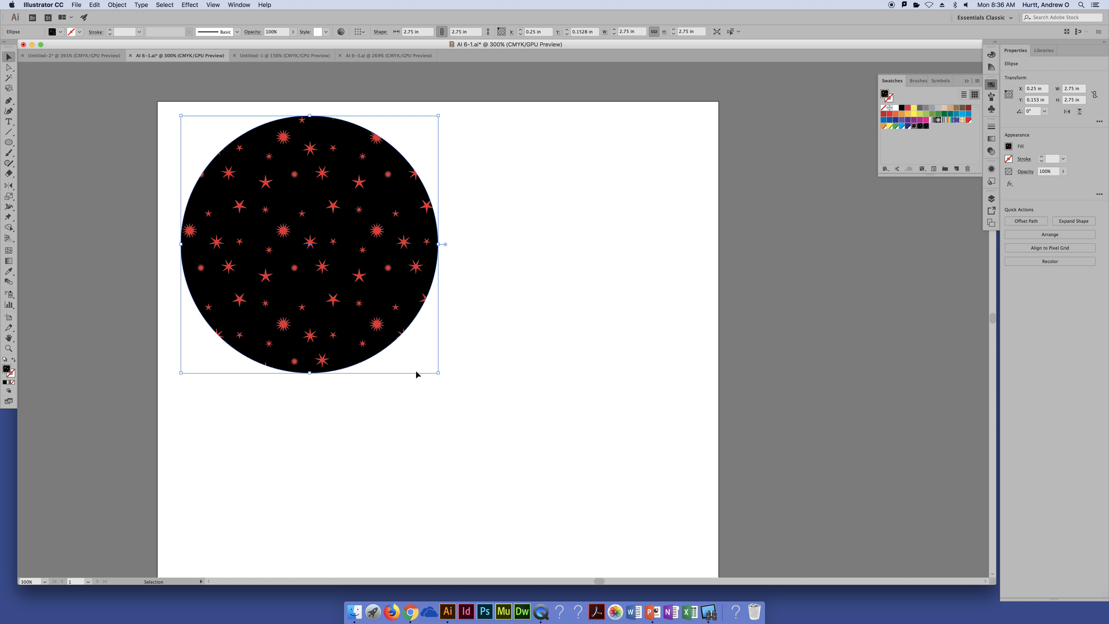
{"action": "left_click_drag", "start_coordinate": [437, 375], "coordinate": [570, 504]}
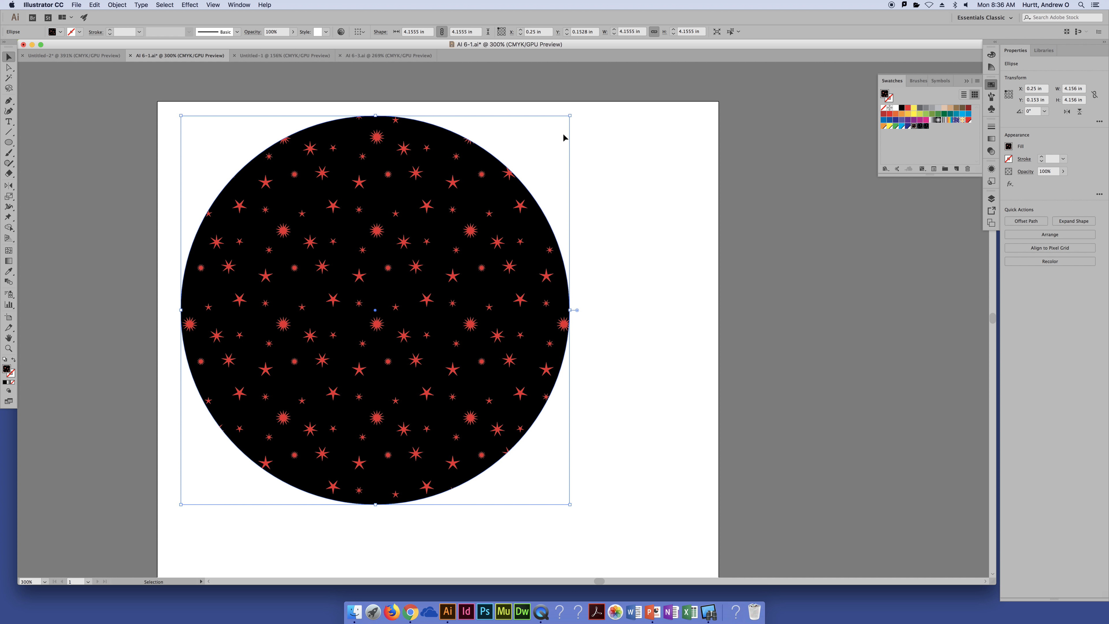
{"action": "key", "text": "super+minus"}
{"action": "key", "text": "space"}
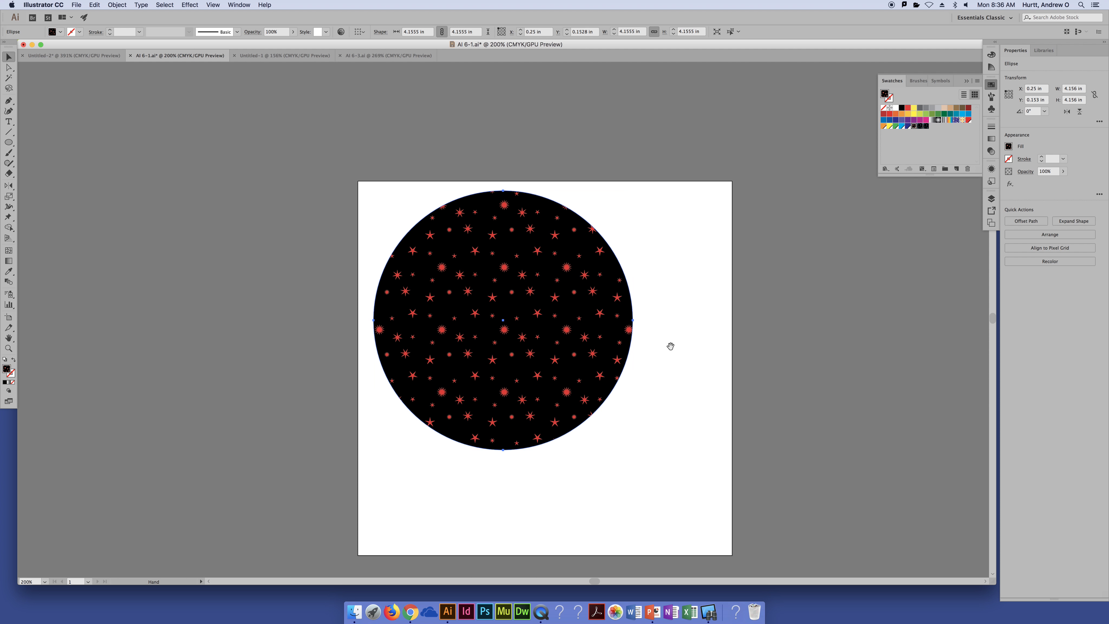
{"action": "left_click_drag", "start_coordinate": [671, 346], "coordinate": [558, 278]}
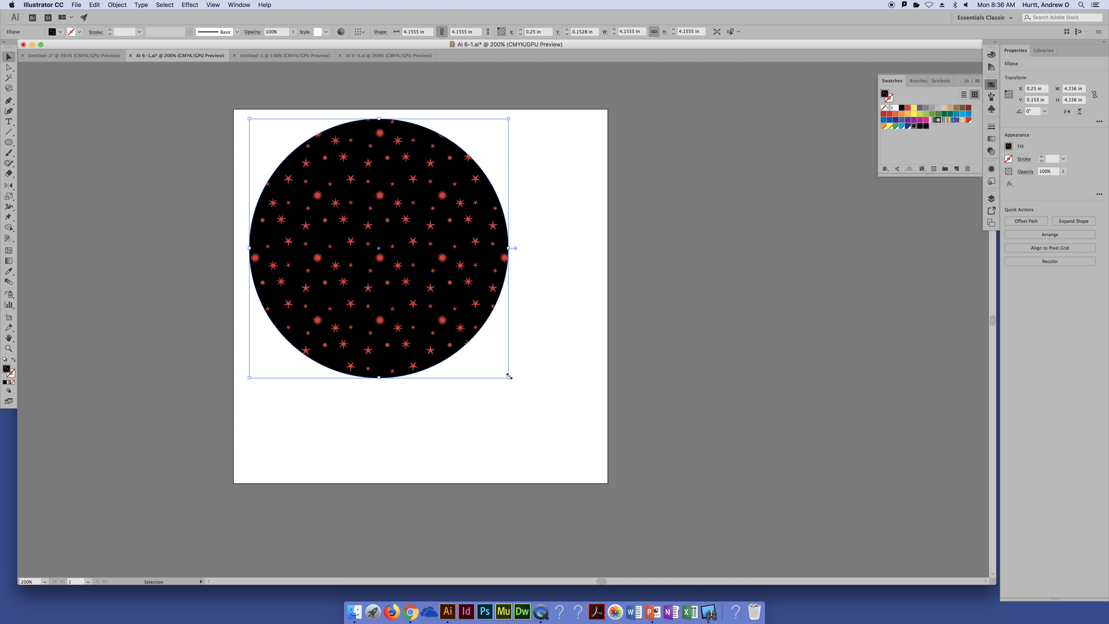
{"action": "left_click_drag", "start_coordinate": [508, 376], "coordinate": [596, 512]}
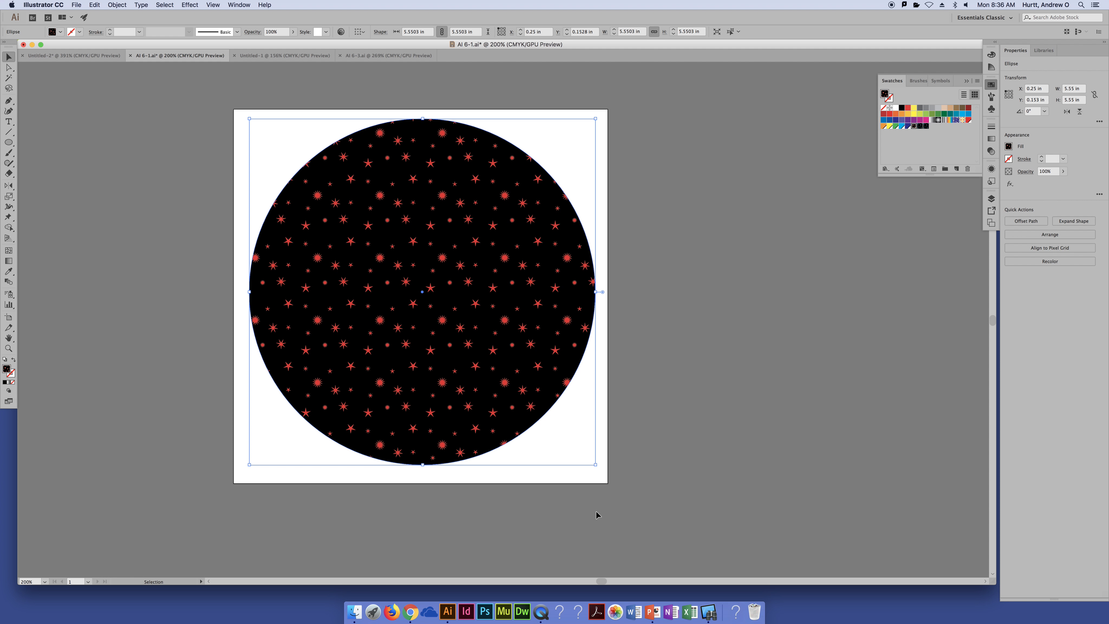
Undo the circle's enlargements, keep its red star pattern fill, and deselect it
{"action": "key", "text": "super+z"}
{"action": "key", "text": "super+z"}
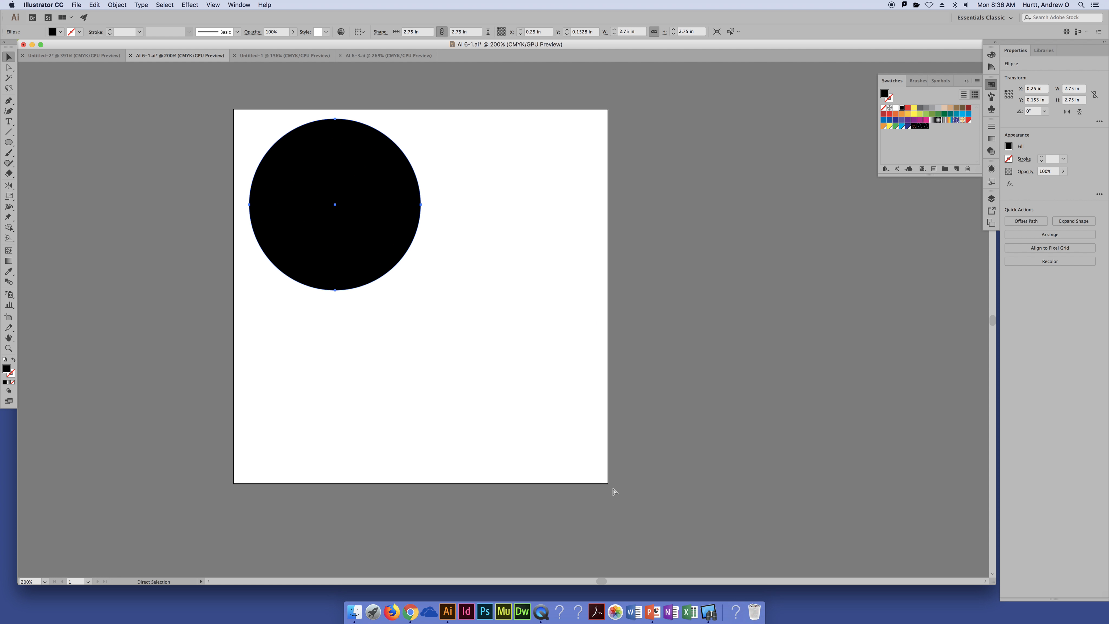
{"action": "key", "text": "super+shift+z"}
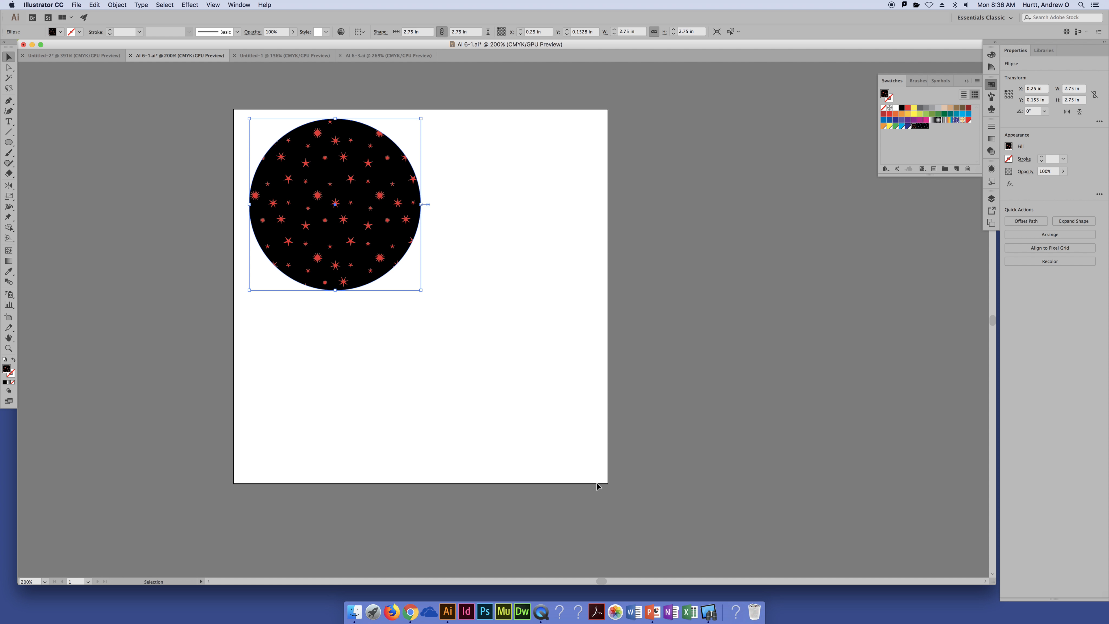
{"action": "left_click", "coordinate": [373, 361]}
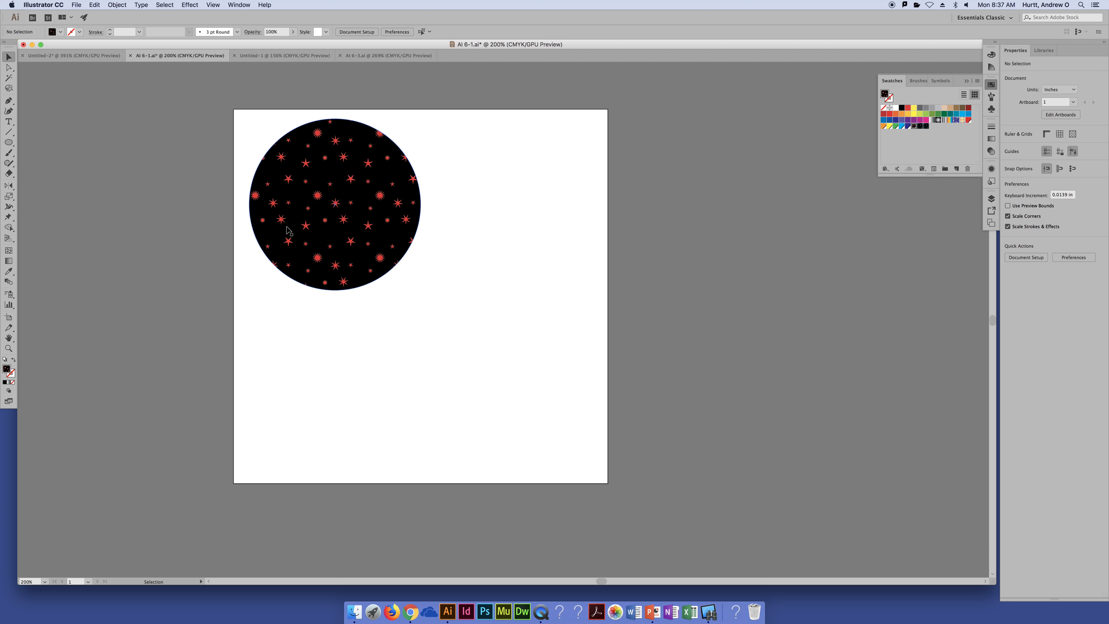
Duplicate the red star circle to the artboard's lower-right area and set up a uniform 75% scale for the copy
{"action": "left_click_drag", "start_coordinate": [458, 298], "coordinate": [543, 352]}
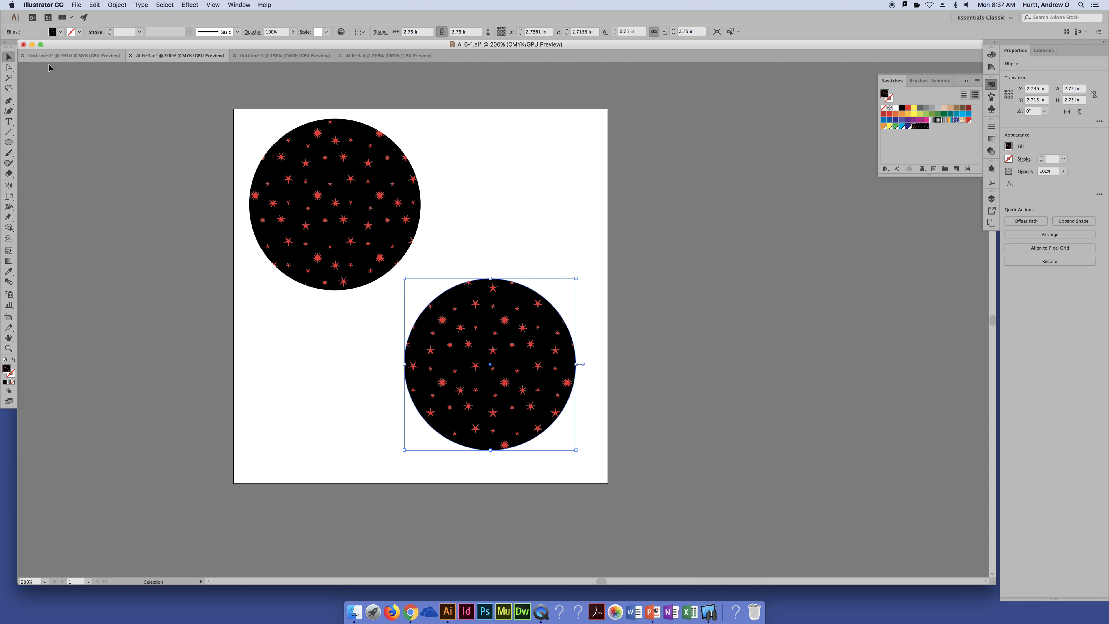
{"action": "left_click", "coordinate": [8, 197]}
{"action": "left_click", "coordinate": [6, 198]}
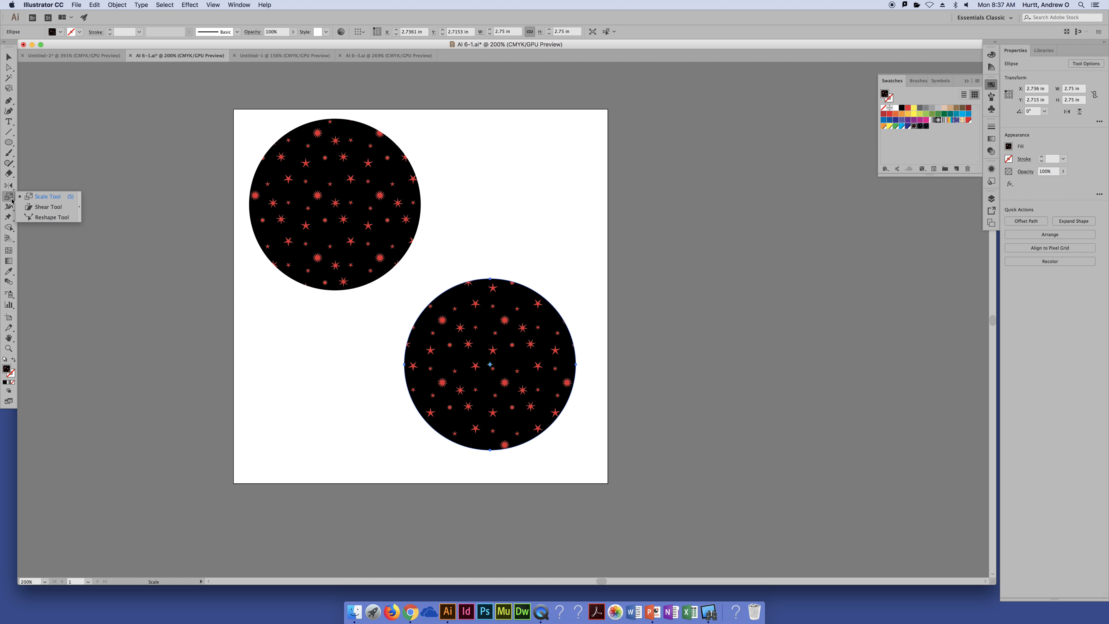
{"action": "double_click", "coordinate": [9, 199]}
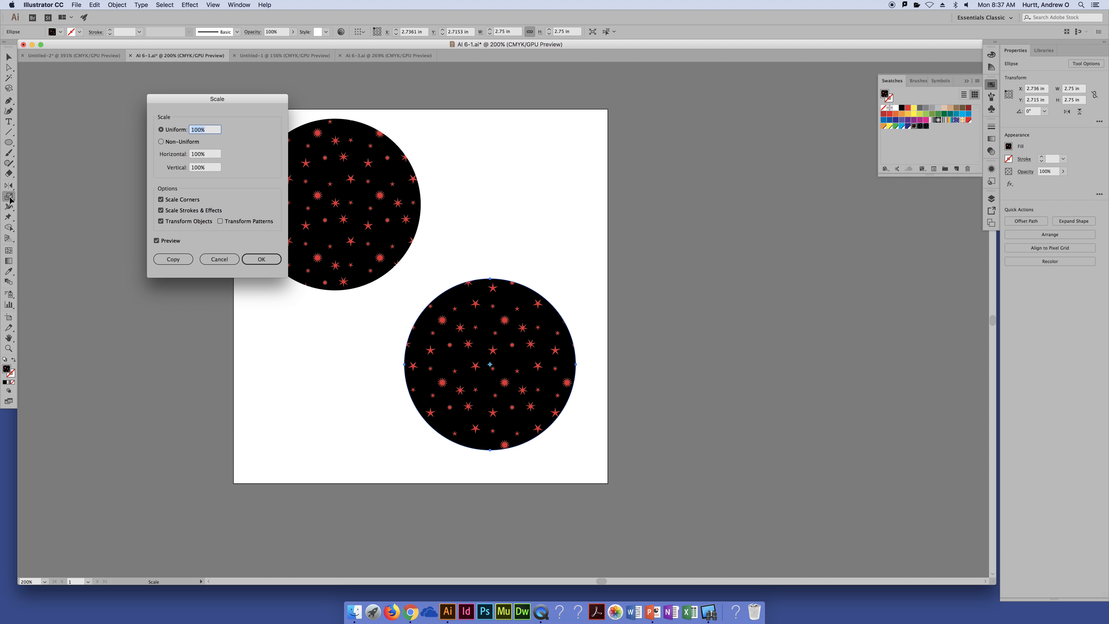
{"action": "left_click_drag", "start_coordinate": [253, 113], "coordinate": [191, 147]}
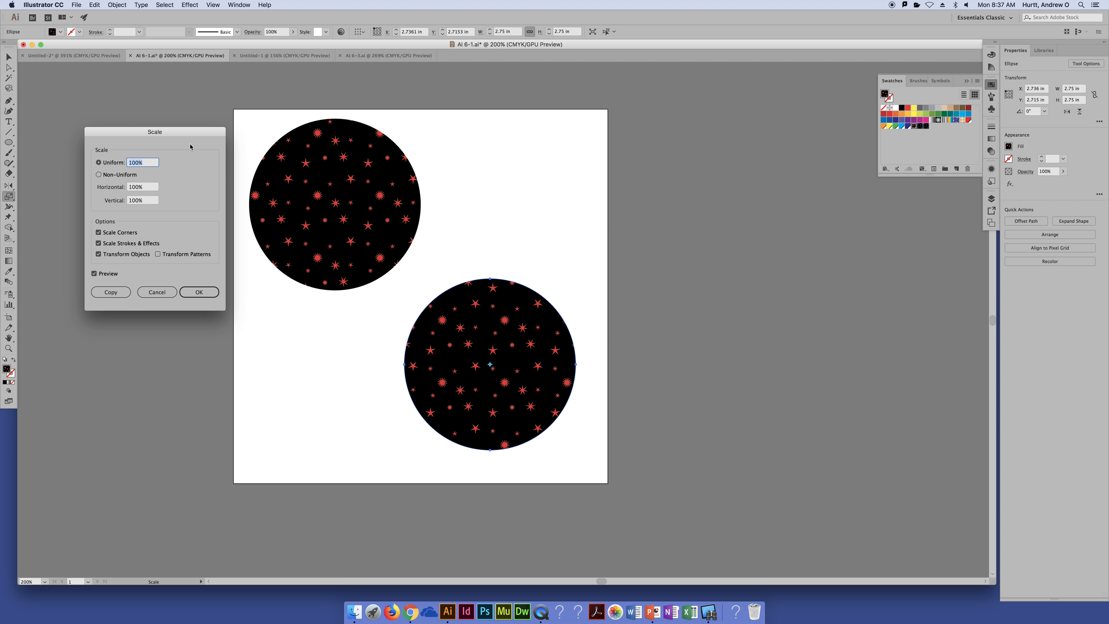
{"action": "type", "text": "75"}
{"action": "key", "text": "Tab"}
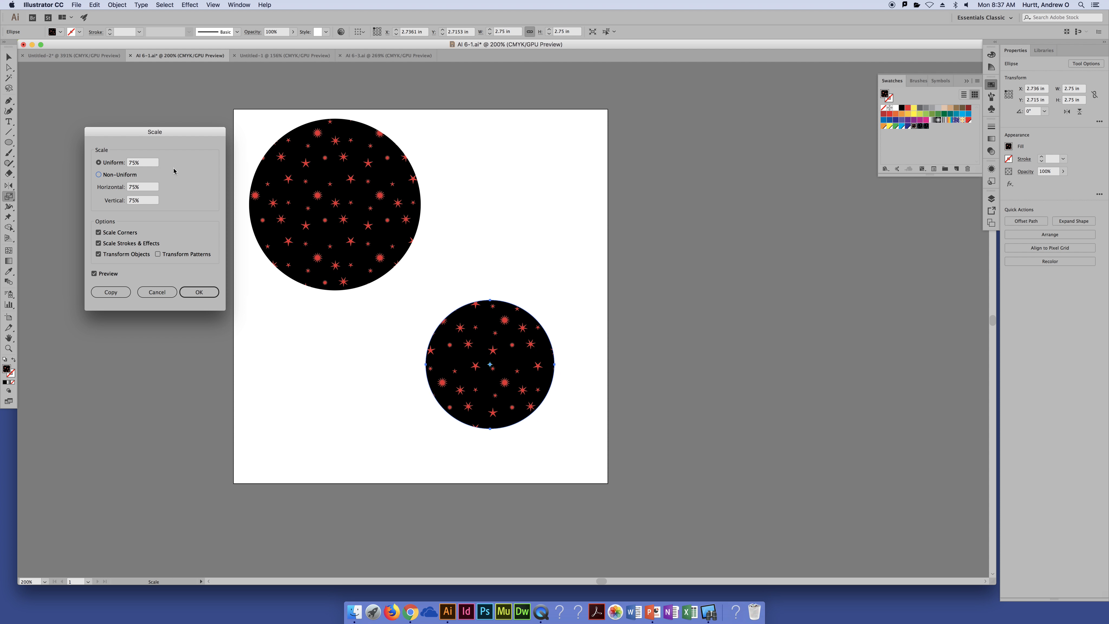
{"action": "left_click", "coordinate": [140, 164]}
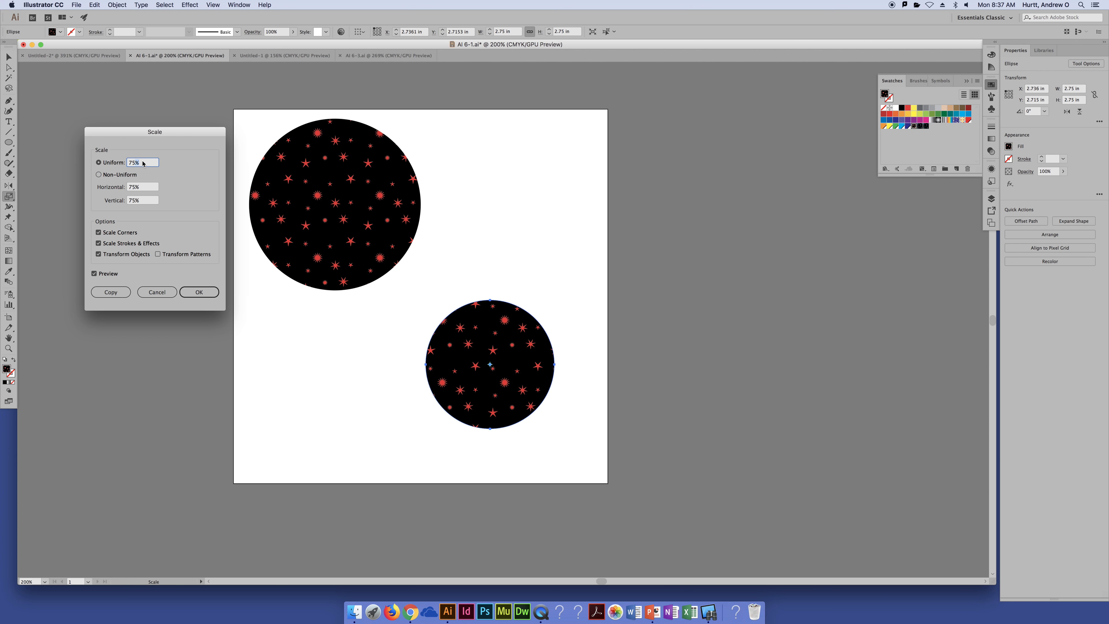
Compare the copied circle and its star pattern with the 75% scaling previewed and not previewed
{"action": "left_click", "coordinate": [94, 274]}
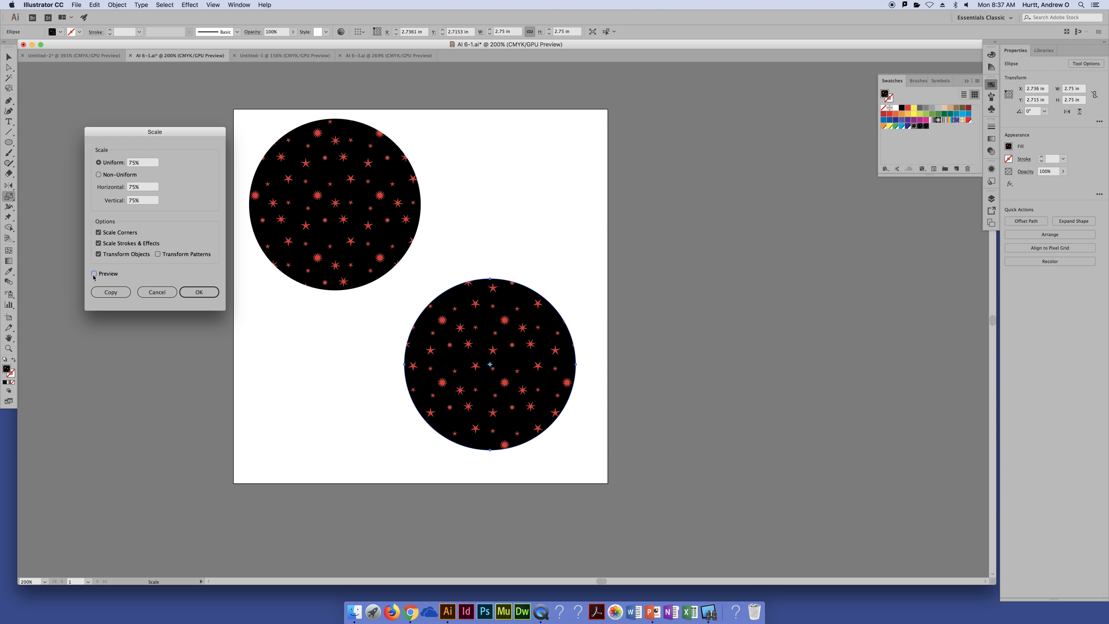
{"action": "left_click", "coordinate": [94, 274]}
{"action": "left_click", "coordinate": [94, 274]}
{"action": "left_click", "coordinate": [94, 273]}
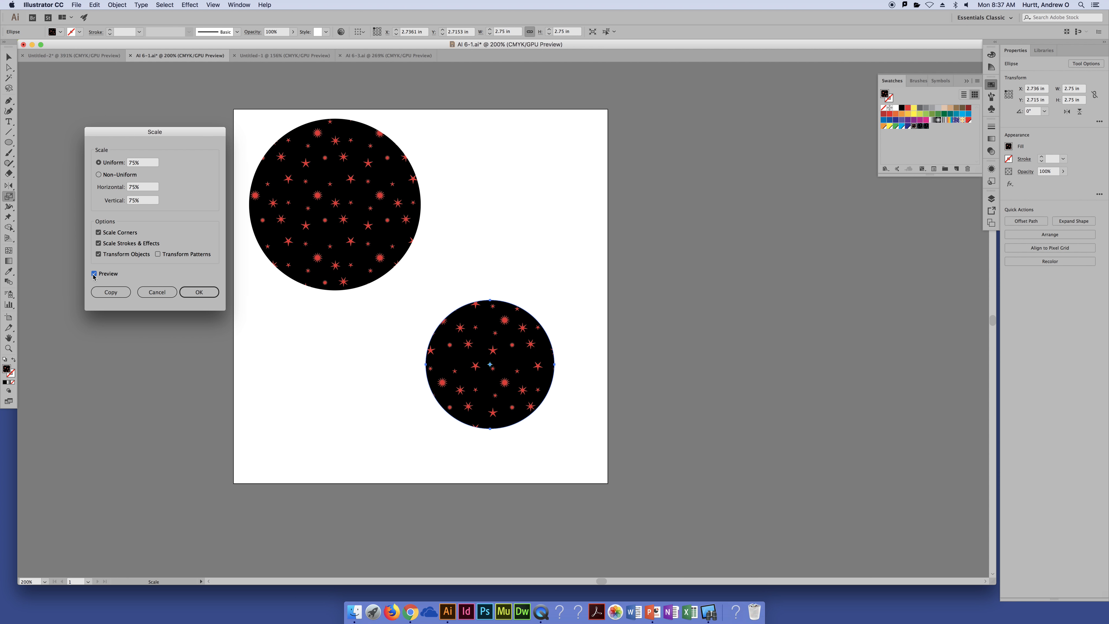
{"action": "left_click", "coordinate": [94, 274]}
{"action": "left_click", "coordinate": [94, 274]}
{"action": "left_click", "coordinate": [94, 273]}
{"action": "left_click", "coordinate": [94, 274]}
{"action": "left_click", "coordinate": [94, 273]}
{"action": "left_click", "coordinate": [94, 273]}
Include the pattern in the copied circle's 75% scaling and apply it
{"action": "left_click", "coordinate": [158, 254]}
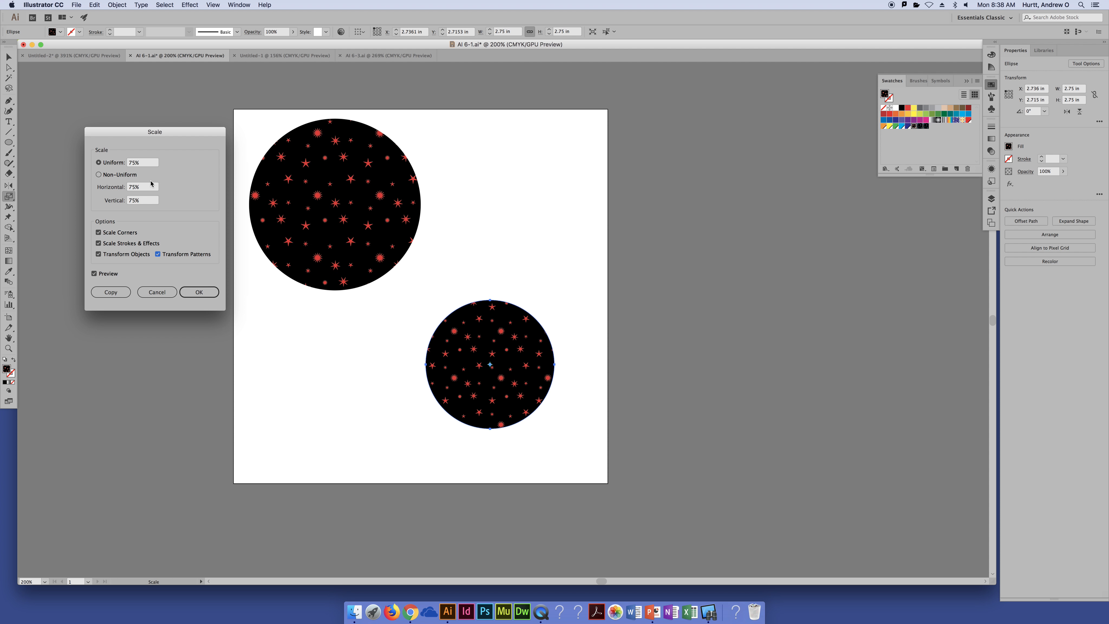
{"action": "left_click", "coordinate": [198, 292]}
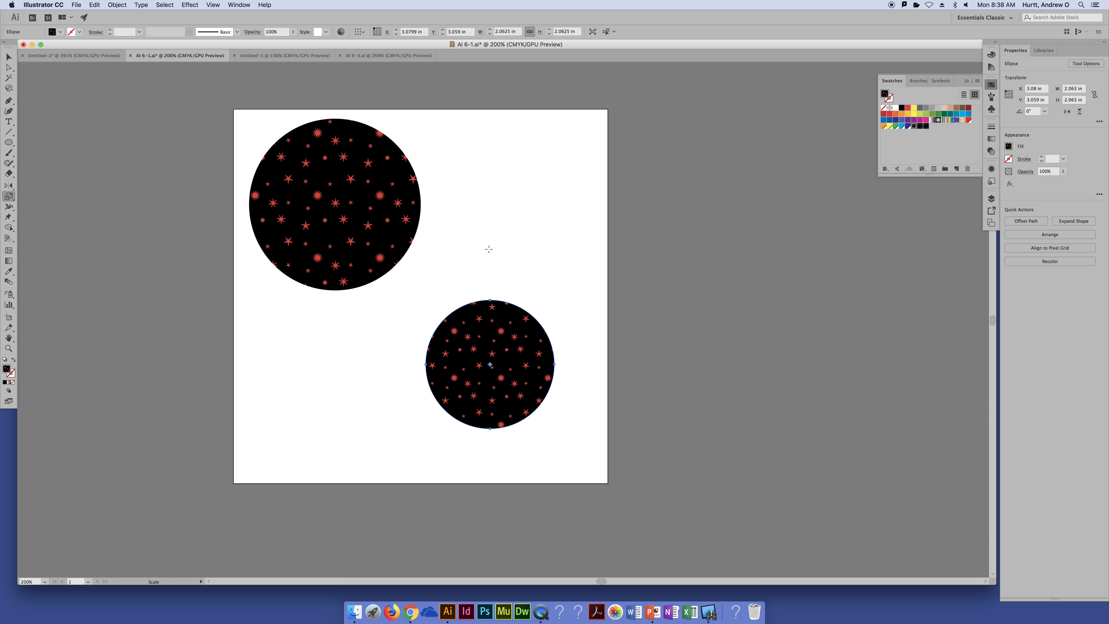
{"action": "key", "text": "v"}
Try resizing the upper-left circle to about 3.32 in and 0.58 in across, and undo both resizes
{"action": "left_click", "coordinate": [412, 262]}
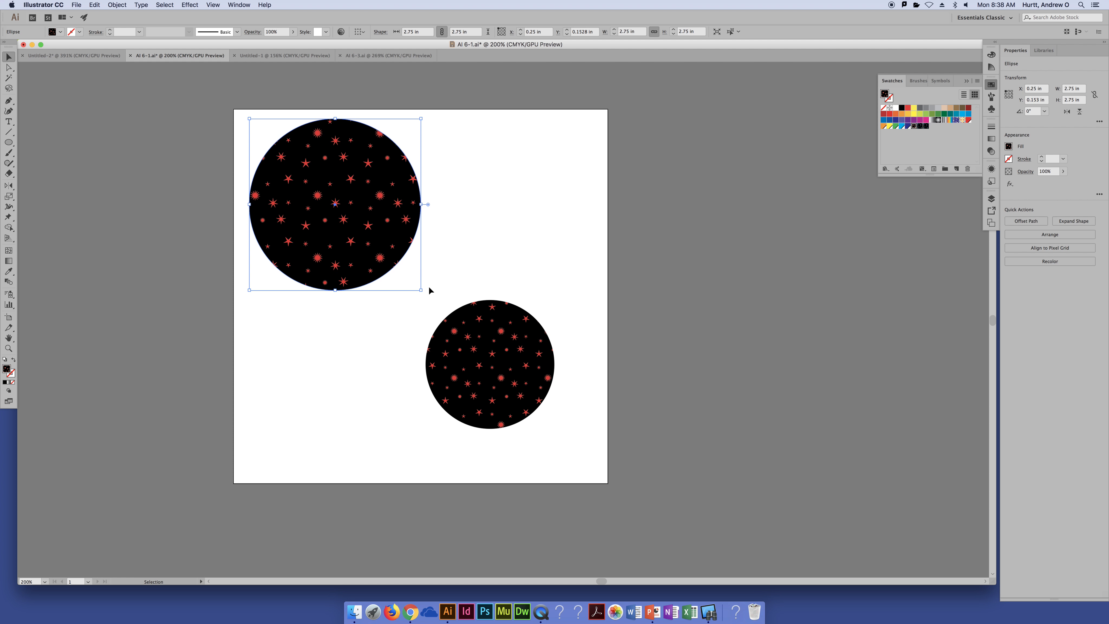
{"action": "left_click_drag", "start_coordinate": [421, 290], "coordinate": [457, 384]}
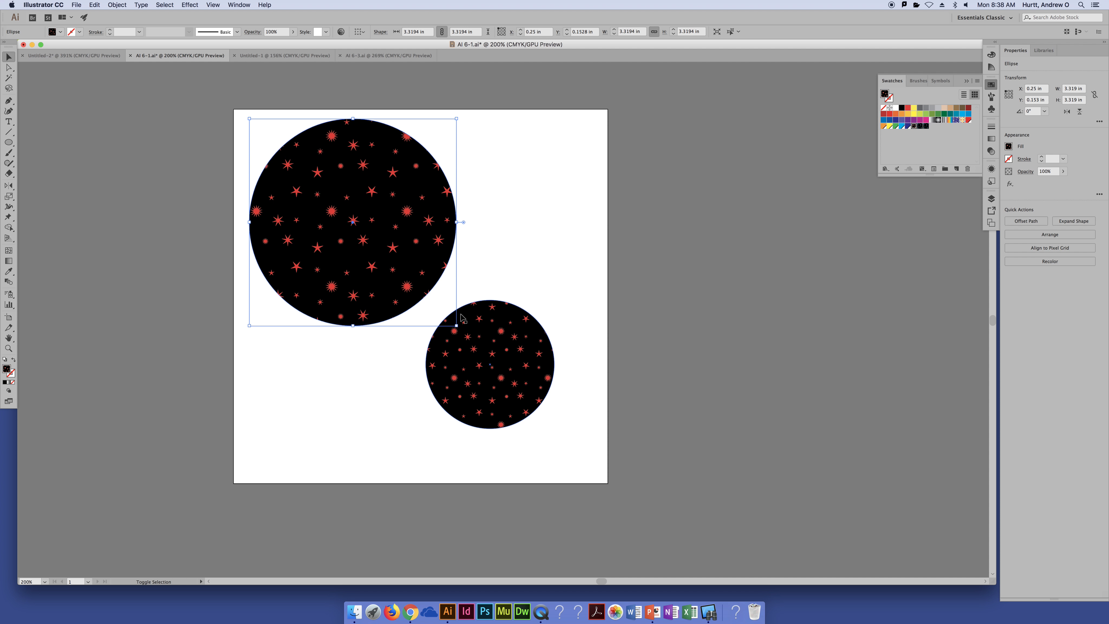
{"action": "left_click_drag", "start_coordinate": [457, 326], "coordinate": [294, 155]}
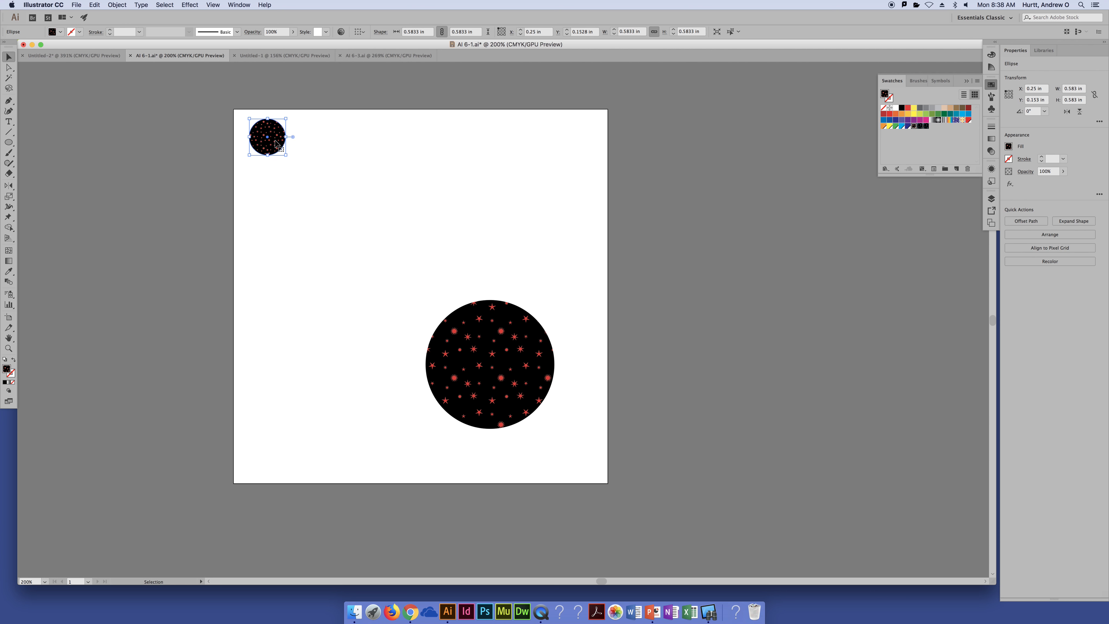
{"action": "key", "text": "super+z"}
{"action": "key", "text": "super+z"}
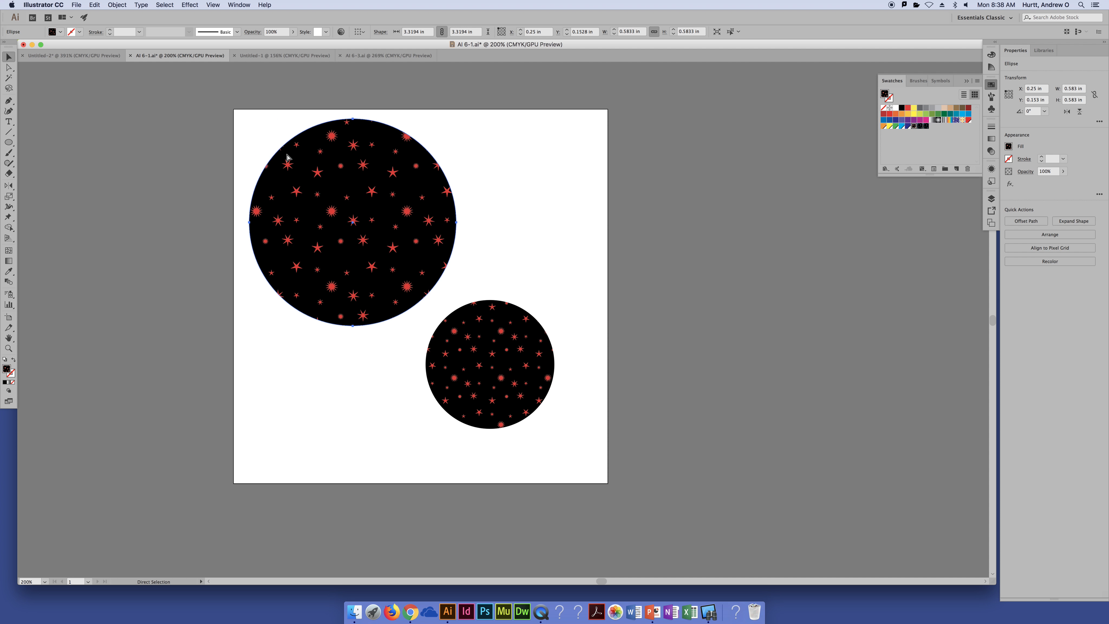
{"action": "key", "text": "super+z"}
{"action": "key", "text": "super+z"}
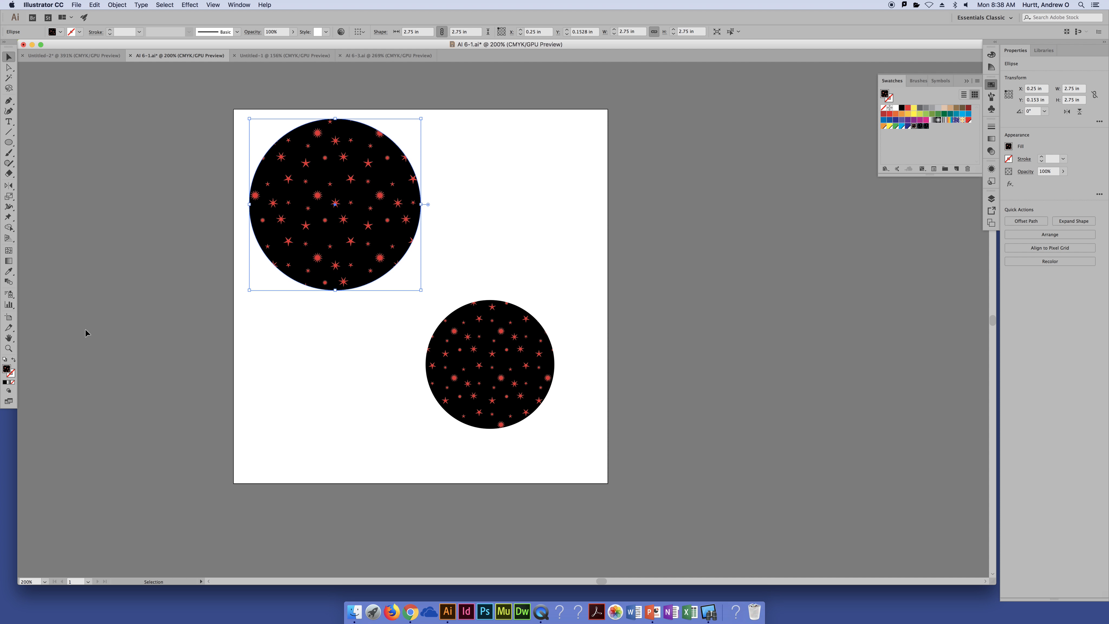
Apply a uniform 100% scale to the upper-left circle with pattern transformation turned off
{"action": "double_click", "coordinate": [10, 197]}
{"action": "type", "text": "100"}
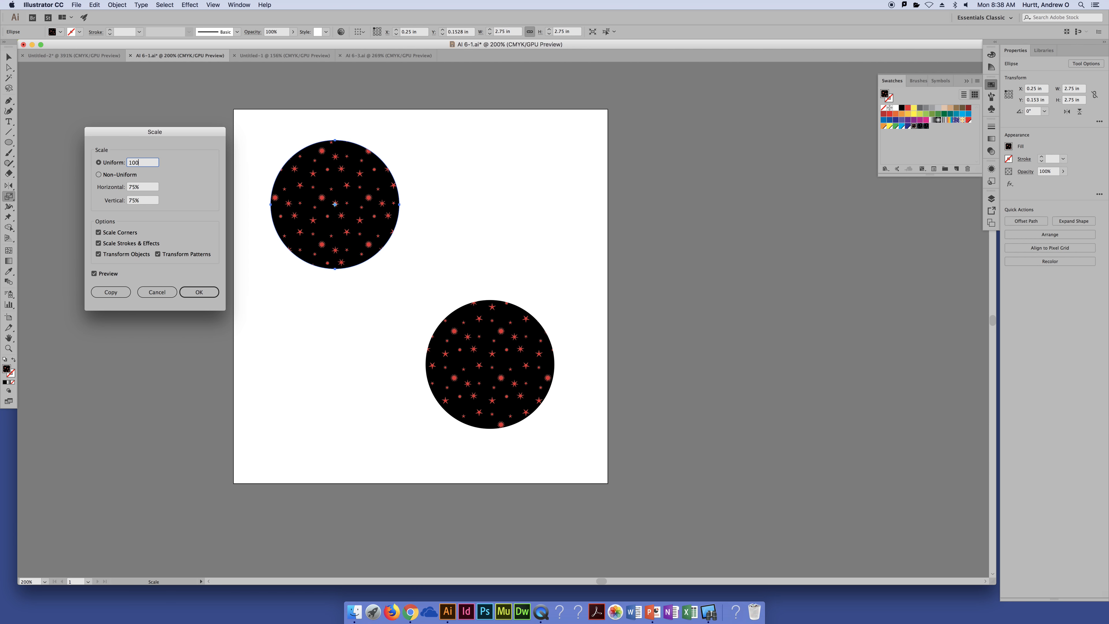
{"action": "key", "text": "Tab"}
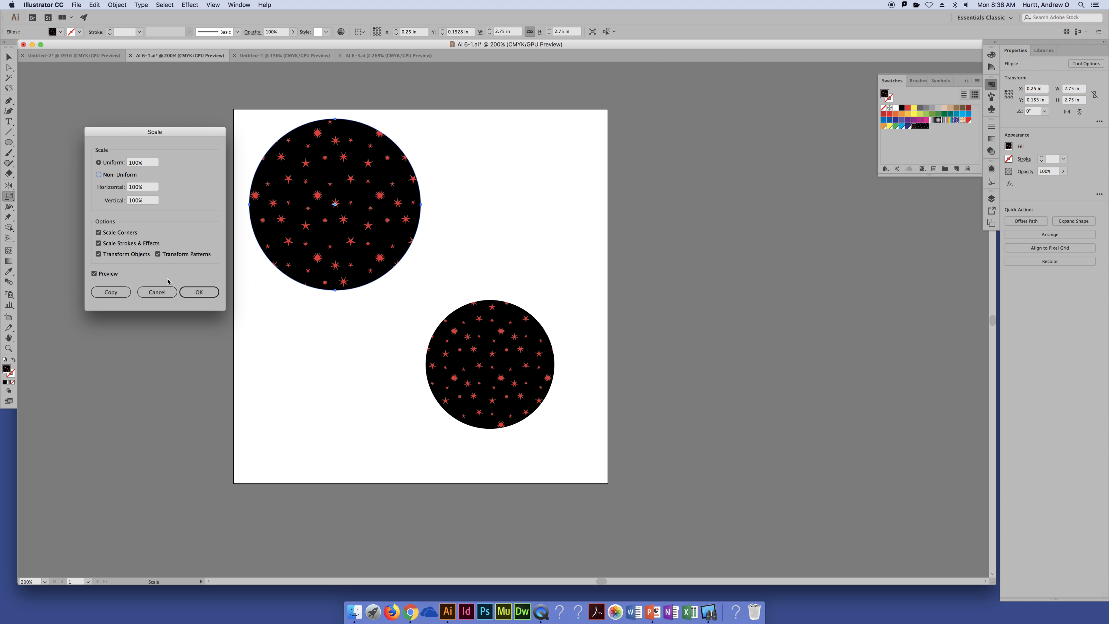
{"action": "left_click", "coordinate": [158, 255]}
{"action": "left_click", "coordinate": [200, 291]}
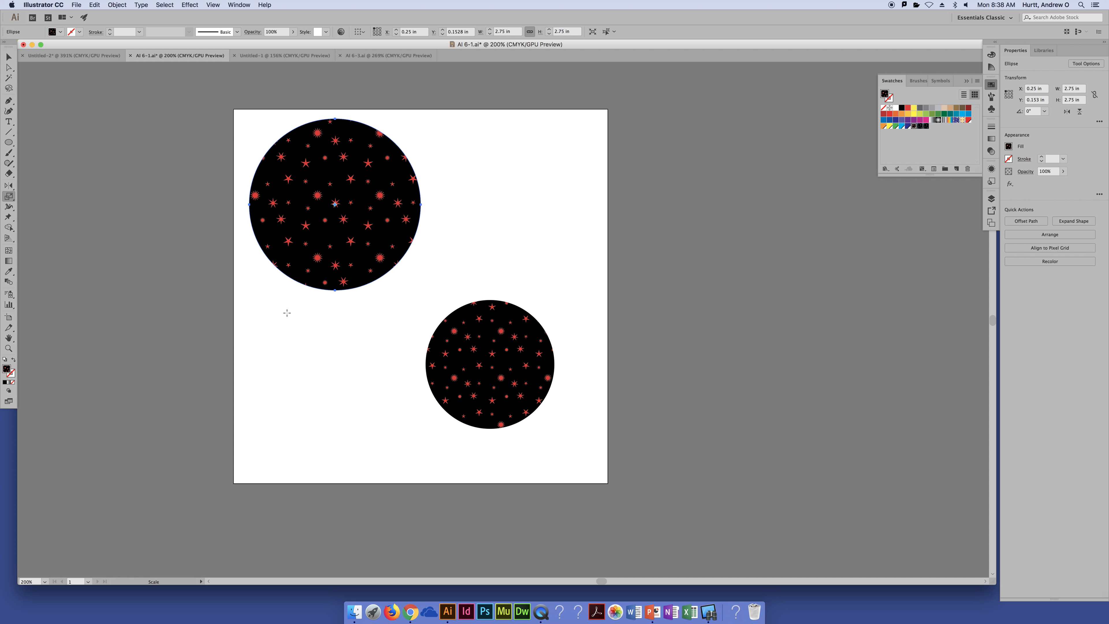
Try resizing the upper-left circle to about 4.83 in and 1.34 in across, undo the resizes, and deselect it
{"action": "key", "text": "v"}
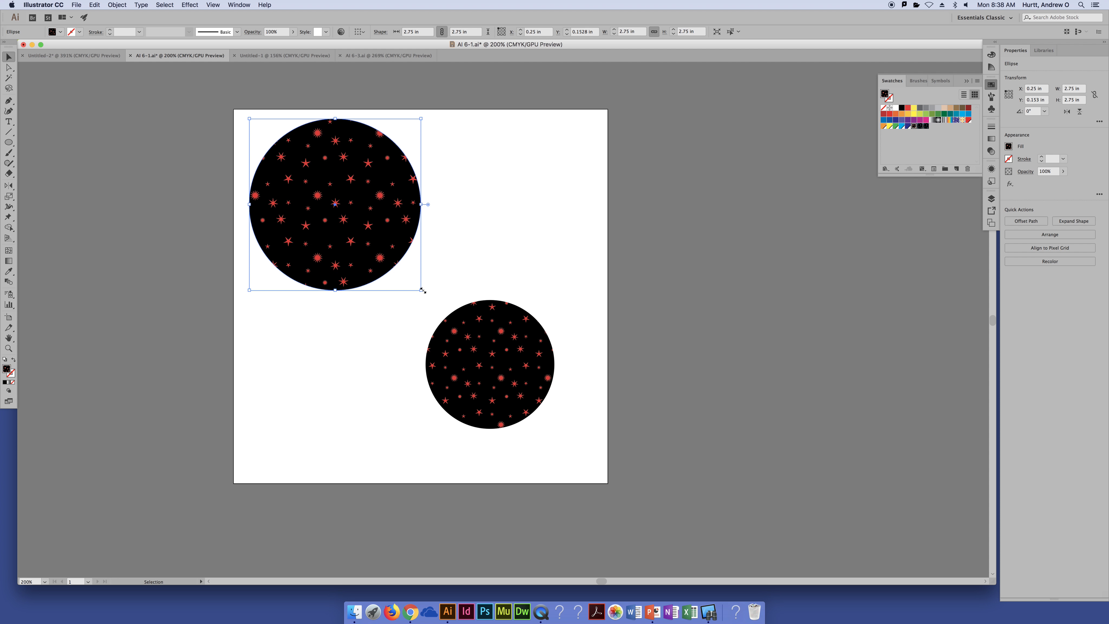
{"action": "left_click_drag", "start_coordinate": [421, 290], "coordinate": [354, 205]}
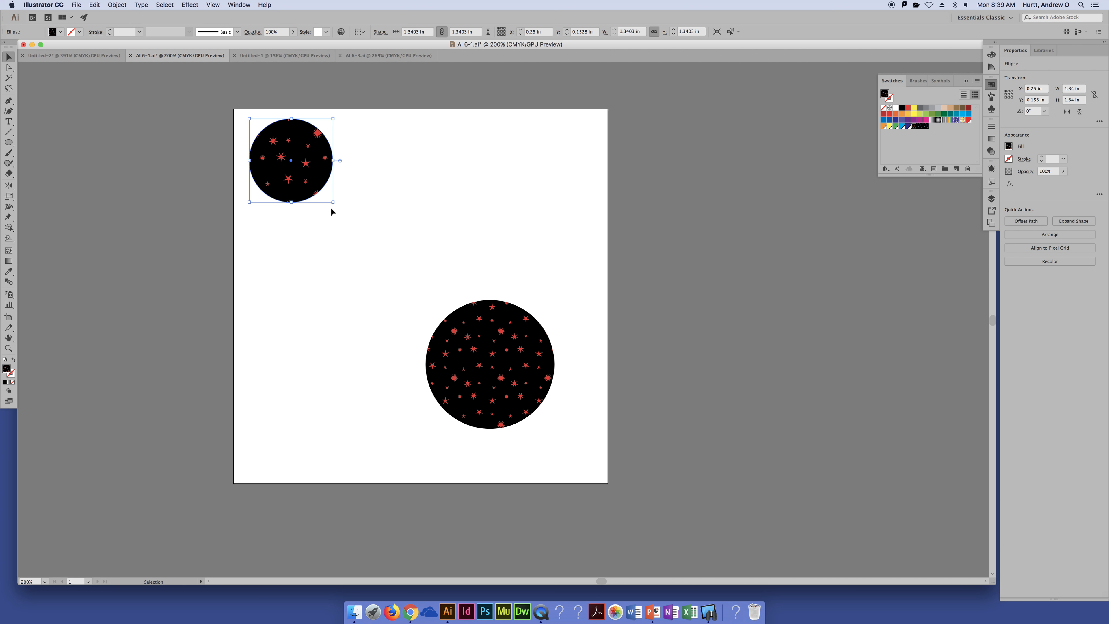
{"action": "key", "text": "super+z"}
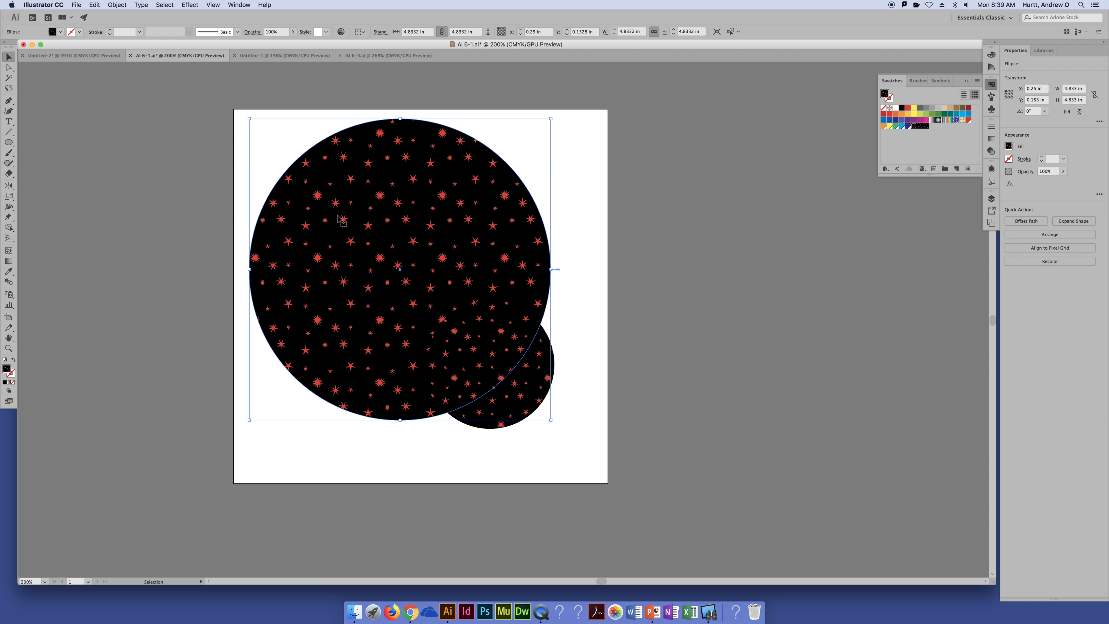
{"action": "key", "text": "super+z"}
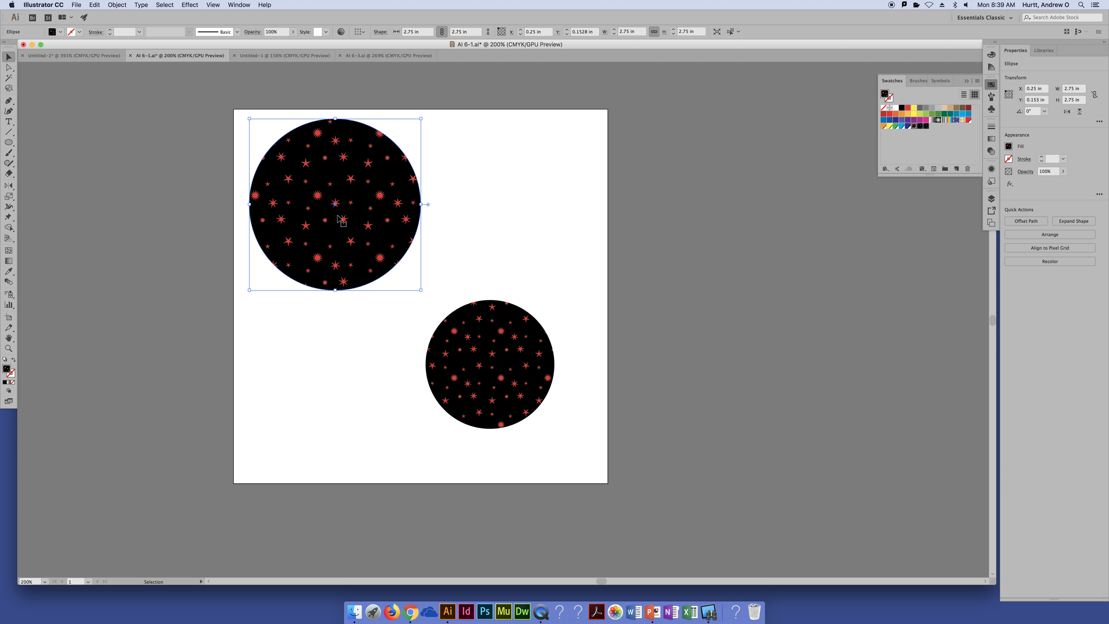
{"action": "left_click", "coordinate": [542, 178]}
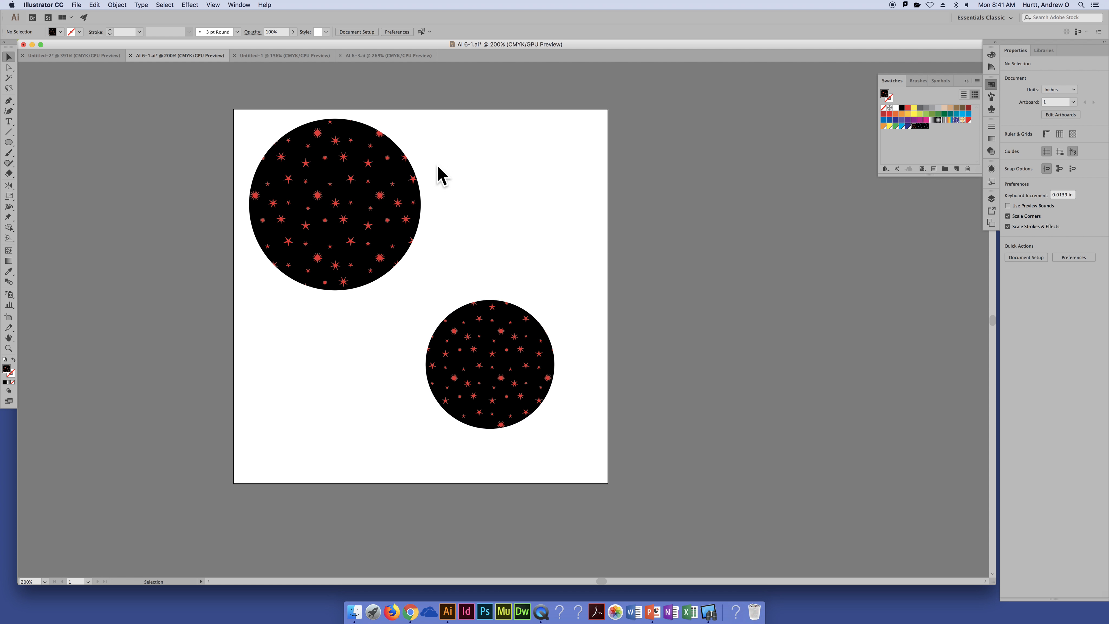
Switch to the AI 6-3.ai document, select all its shapes to check them, and deselect them again
{"action": "left_click", "coordinate": [289, 55]}
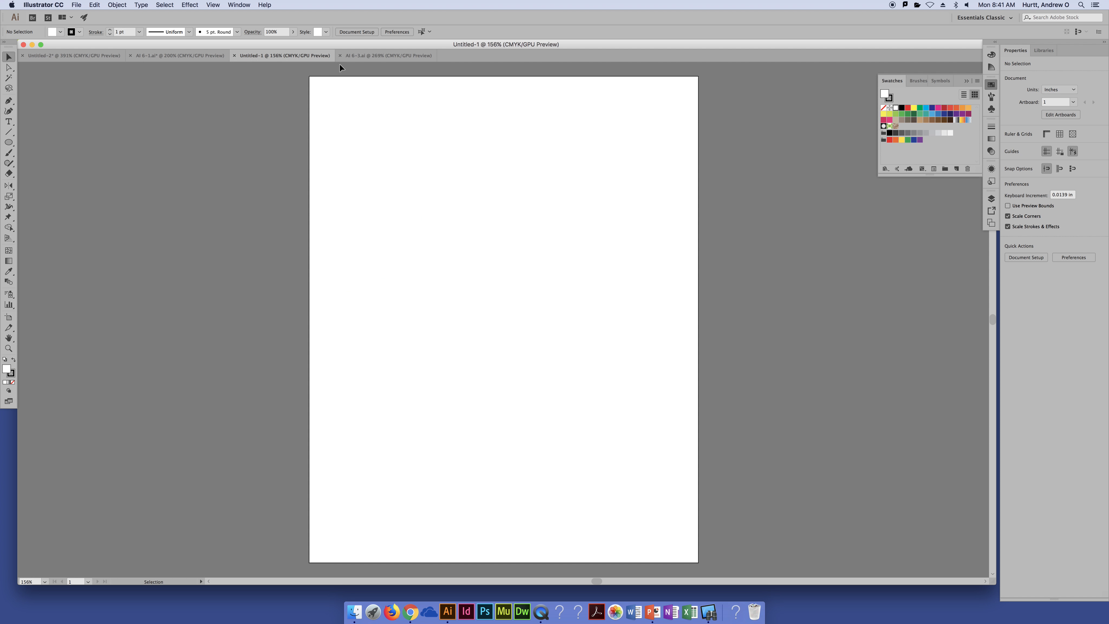
{"action": "left_click", "coordinate": [364, 57]}
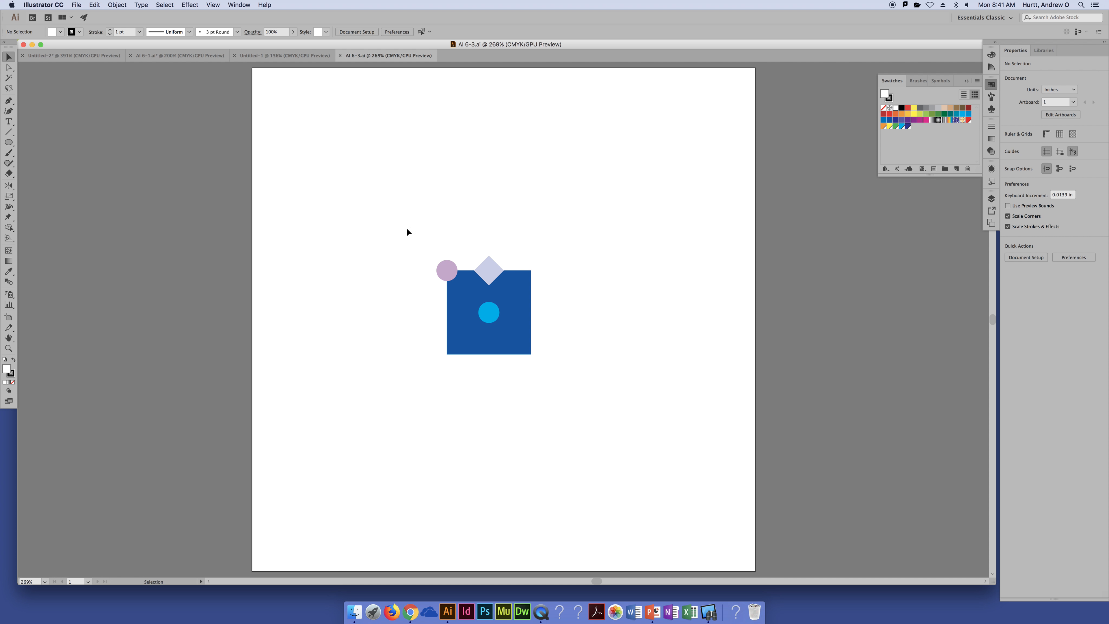
{"action": "left_click_drag", "start_coordinate": [392, 215], "coordinate": [620, 418]}
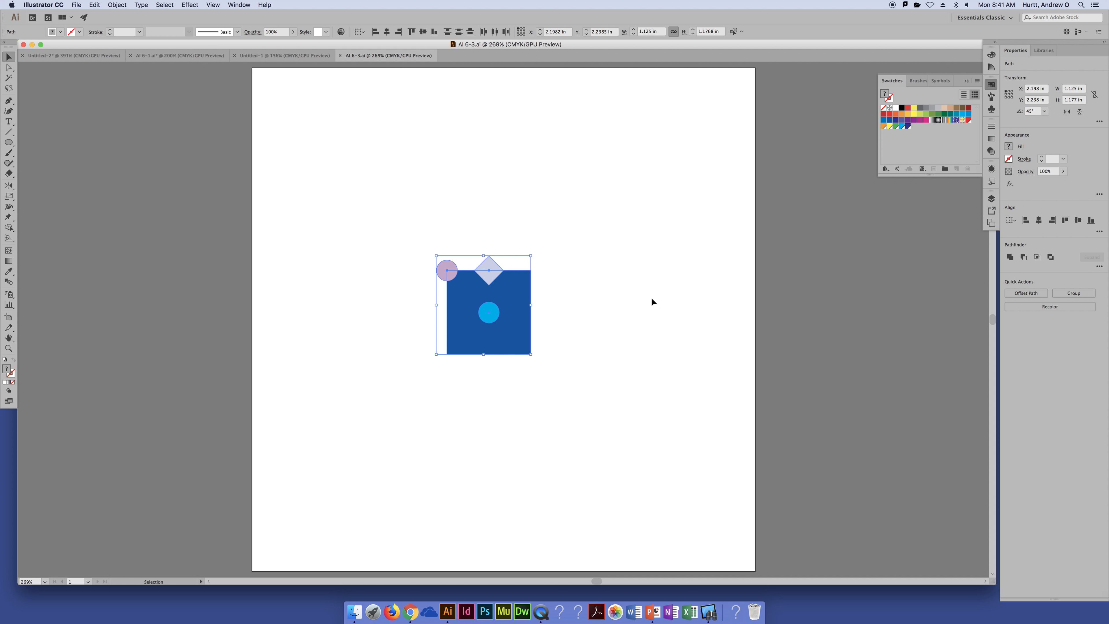
{"action": "left_click", "coordinate": [590, 298]}
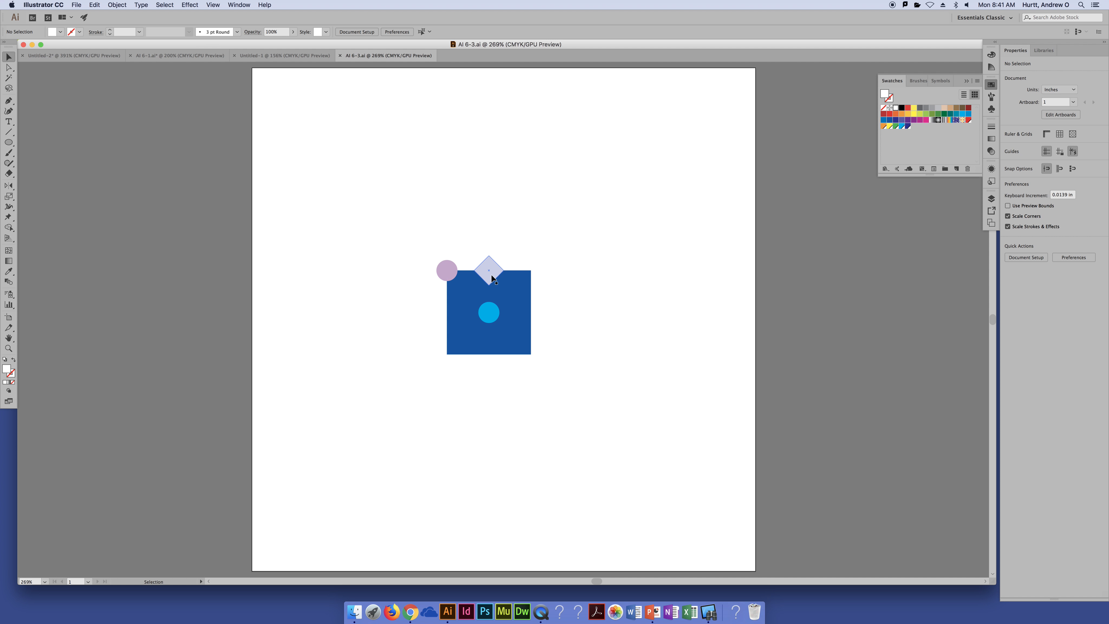
Try moving the lilac diamond and the corner circle inside the blue square near its upper edge
{"action": "left_click_drag", "start_coordinate": [492, 277], "coordinate": [491, 292]}
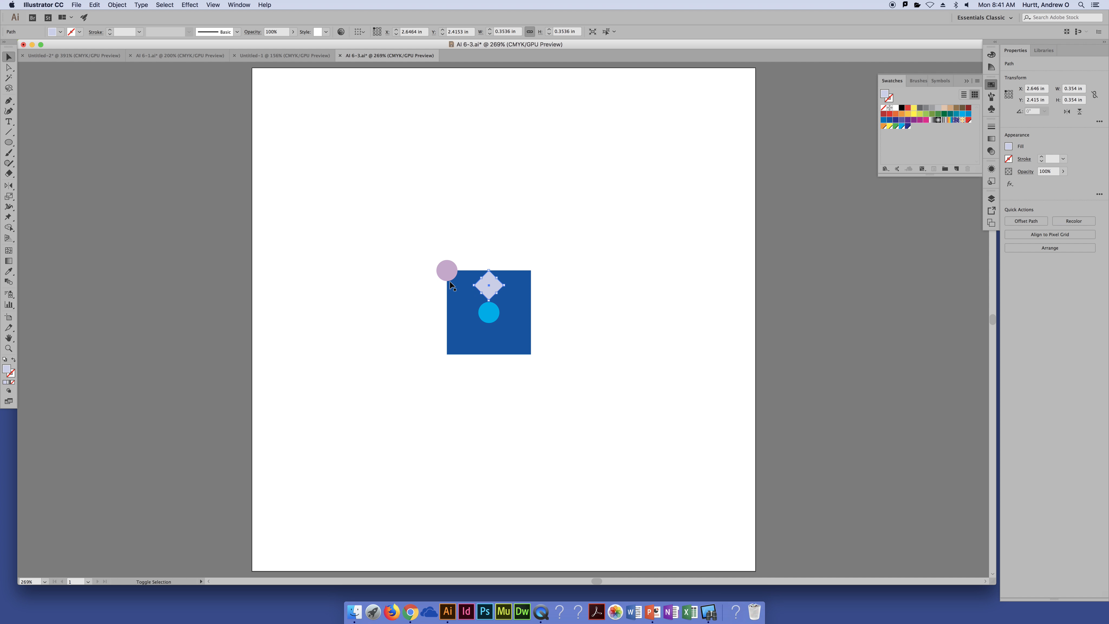
{"action": "key", "text": "super+z"}
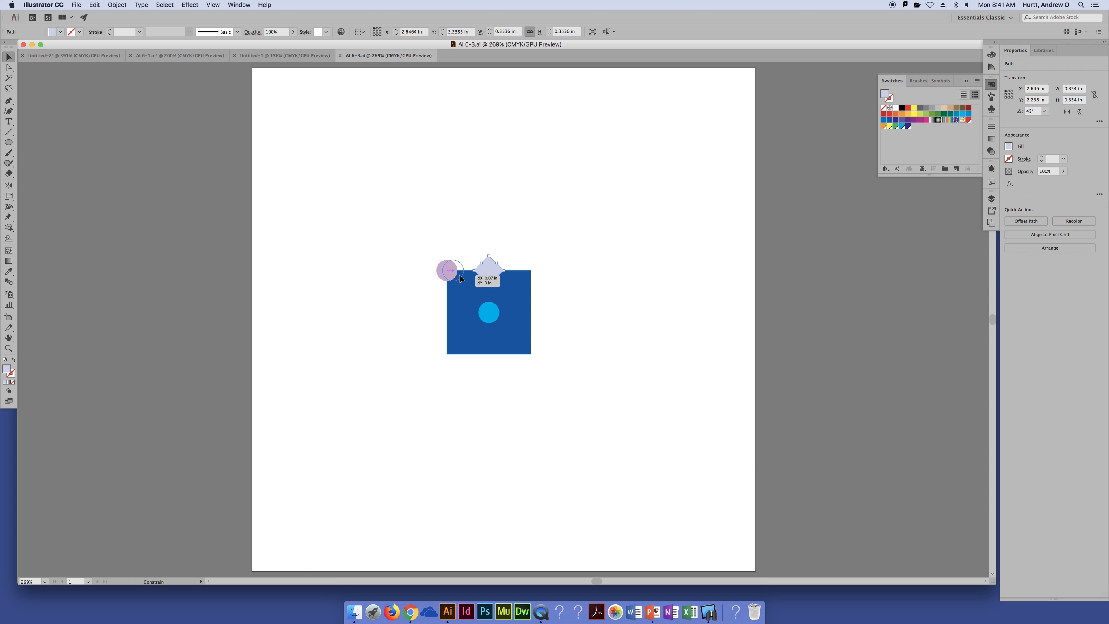
{"action": "left_click_drag", "start_coordinate": [454, 274], "coordinate": [494, 286]}
{"action": "left_click", "coordinate": [493, 273], "text": "shift"}
{"action": "left_click", "coordinate": [609, 303]}
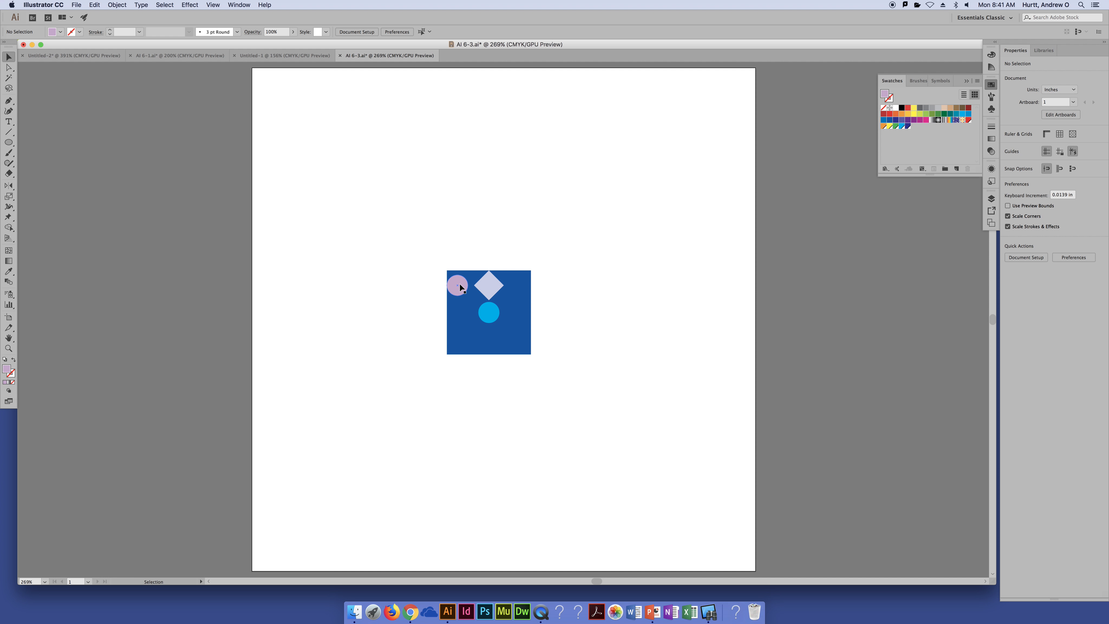
Try deleting the diamond and placing copies of the lilac circle inside all four corners of the blue square
{"action": "left_click", "coordinate": [489, 284]}
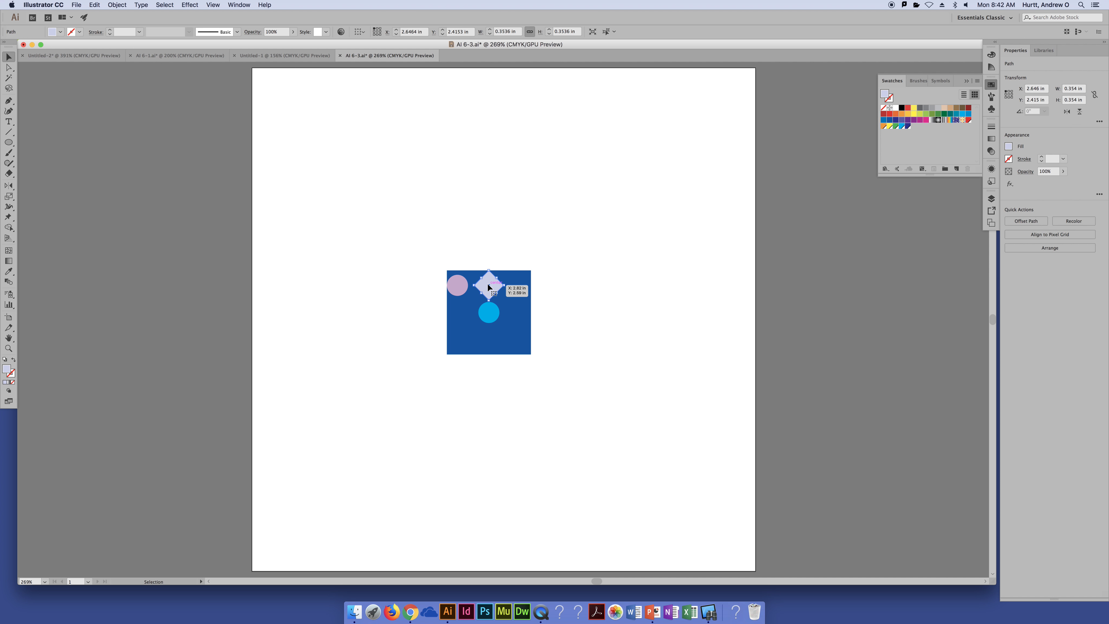
{"action": "key", "text": "Delete"}
{"action": "left_click_drag", "start_coordinate": [457, 288], "coordinate": [458, 343]}
{"action": "left_click", "coordinate": [462, 282], "text": "shift"}
{"action": "left_click", "coordinate": [550, 339]}
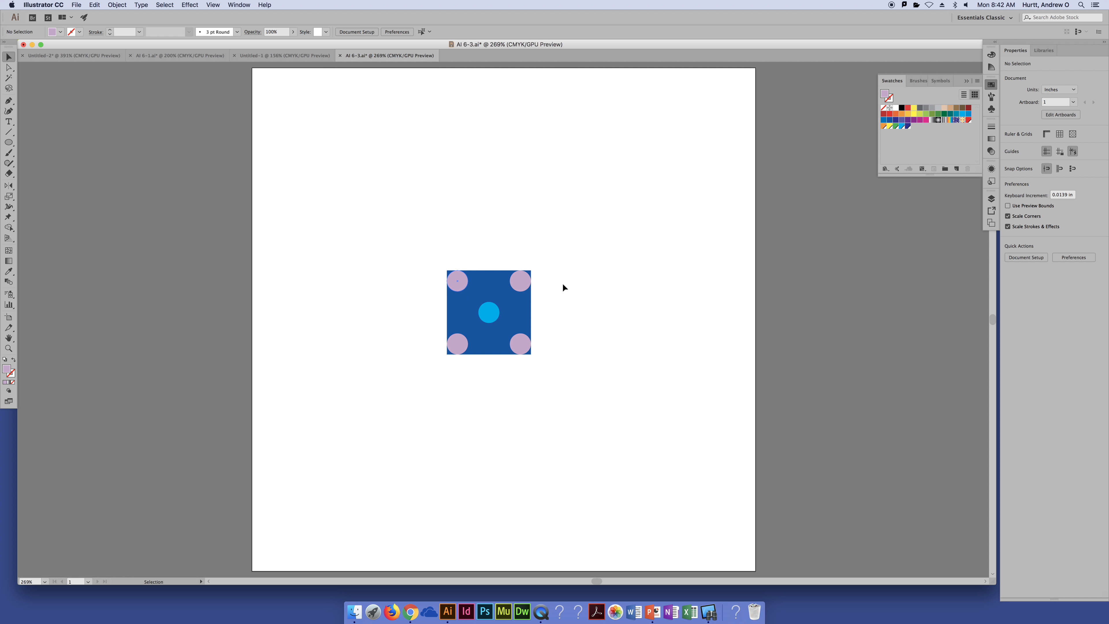
Delete the lilac circles from the square's lower-right, lower-left and upper-right corners
{"action": "left_click", "coordinate": [526, 343]}
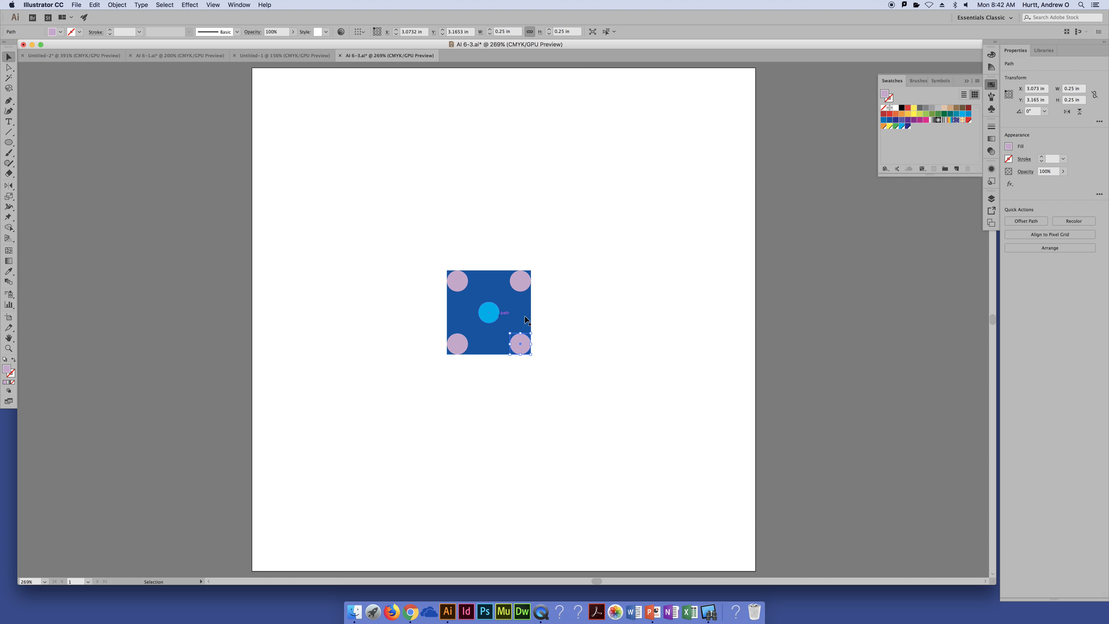
{"action": "key", "text": "Delete"}
{"action": "left_click", "coordinate": [460, 345]}
{"action": "key", "text": "Delete"}
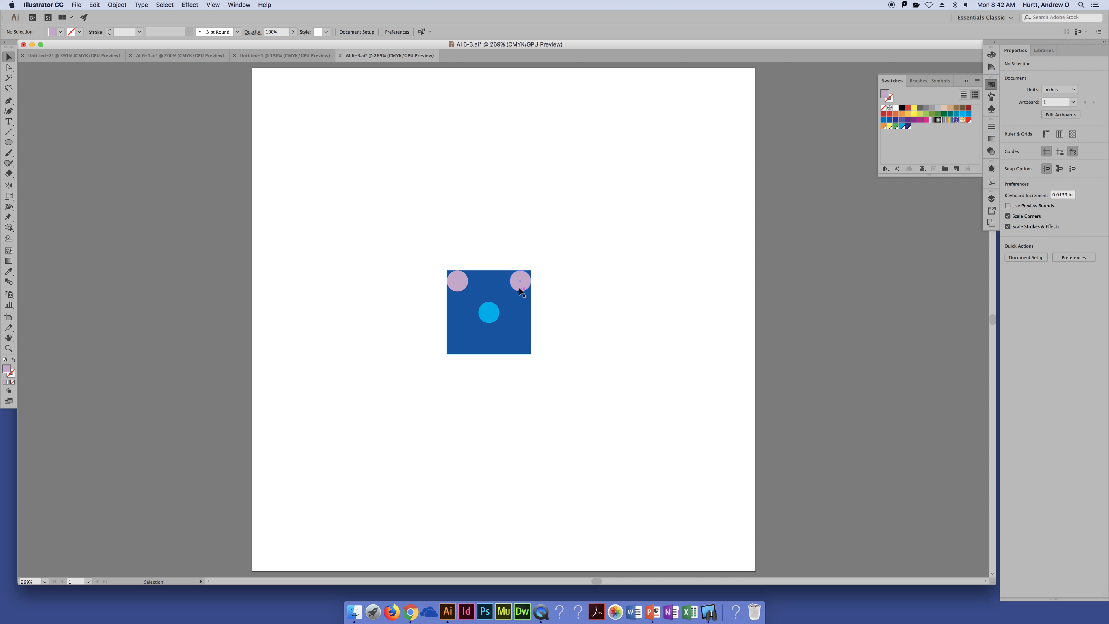
{"action": "left_click", "coordinate": [519, 284]}
{"action": "key", "text": "Delete"}
Undo the deletions, copies and moves back to the original arrangement of circle and diamond on the blue square
{"action": "key", "text": "super+z"}
{"action": "key", "text": "super+z"}
{"action": "key", "text": "super+z"}
{"action": "key", "text": "super+z"}
{"action": "key", "text": "super+z"}
{"action": "key", "text": "super+z"}
{"action": "key", "text": "super+z"}
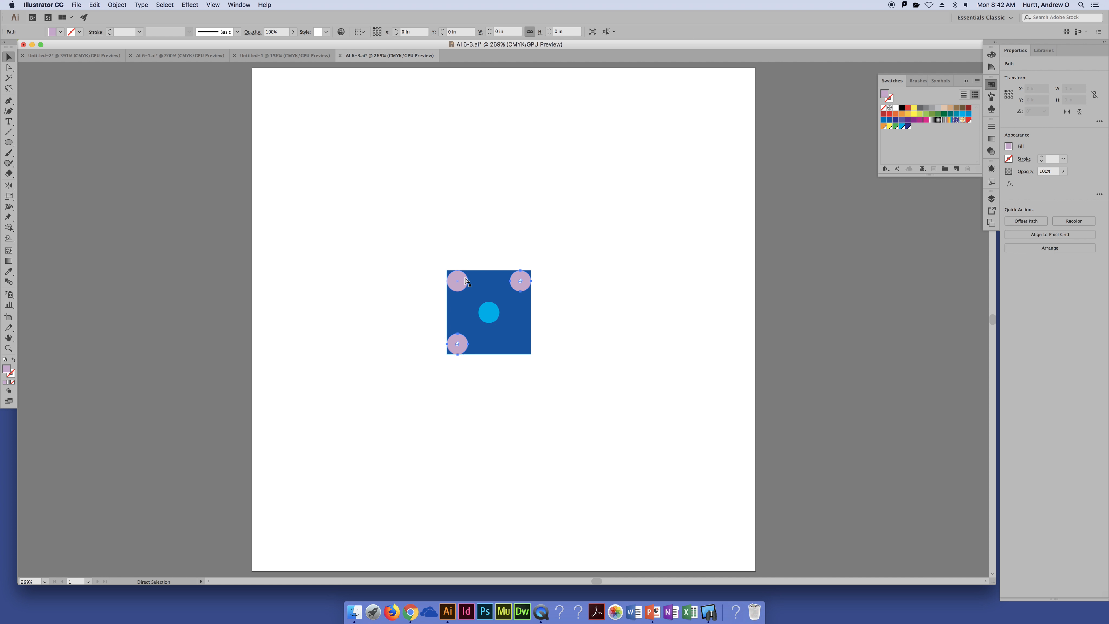
{"action": "key", "text": "super+z"}
{"action": "key", "text": "super+z"}
{"action": "key", "text": "super+z"}
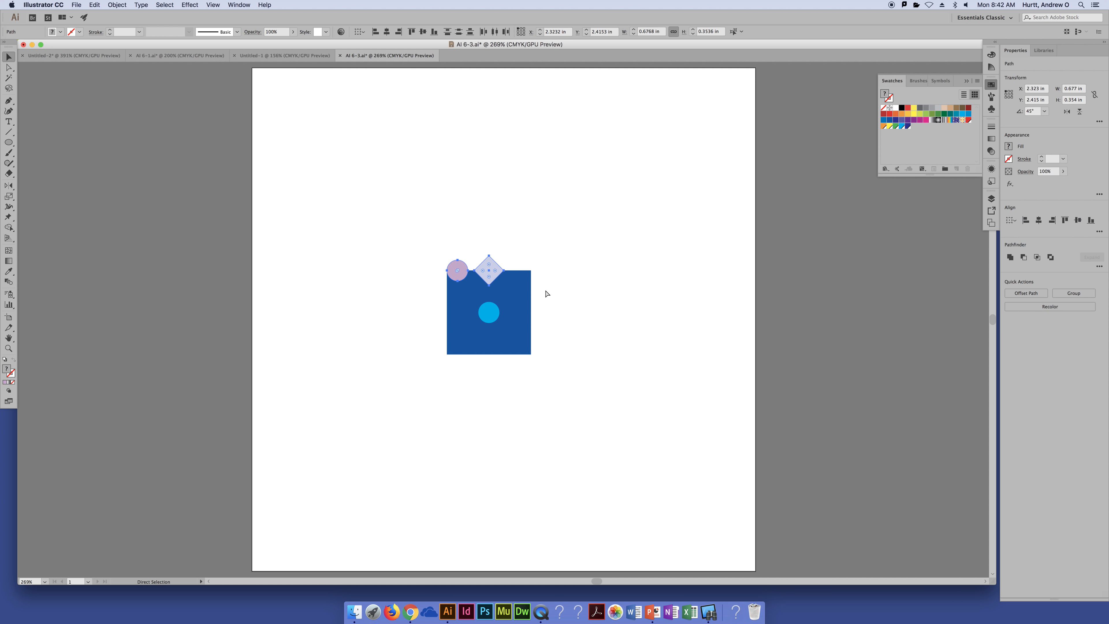
Inspect the diamond and the blue square at 400% zoom, and select the lilac circle on the square's upper-left corner
{"action": "left_click", "coordinate": [490, 271]}
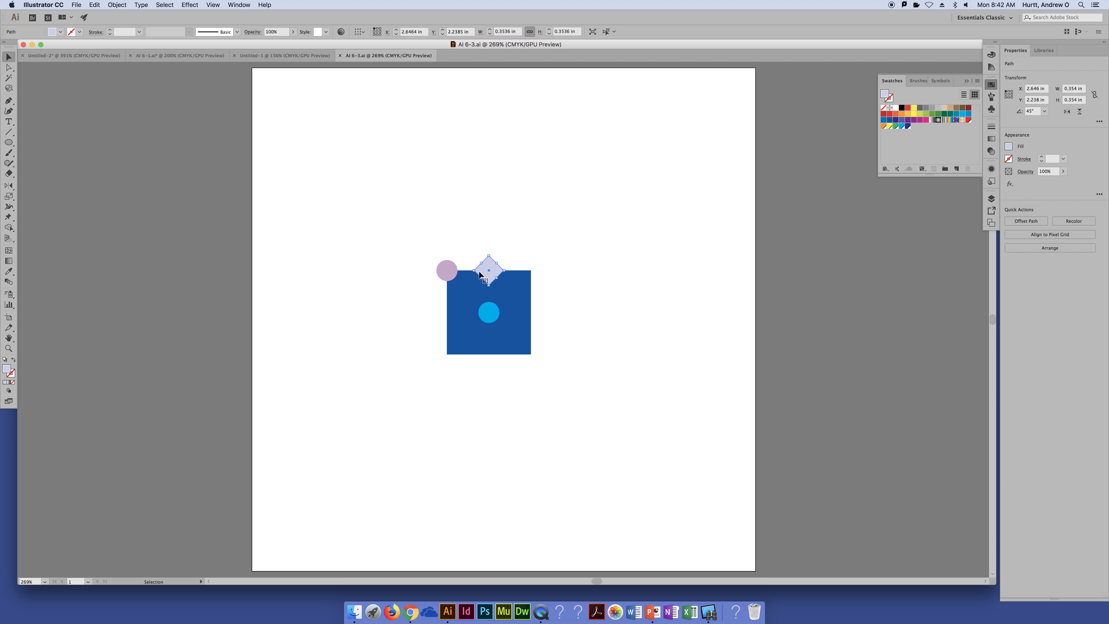
{"action": "key", "text": "super+equal"}
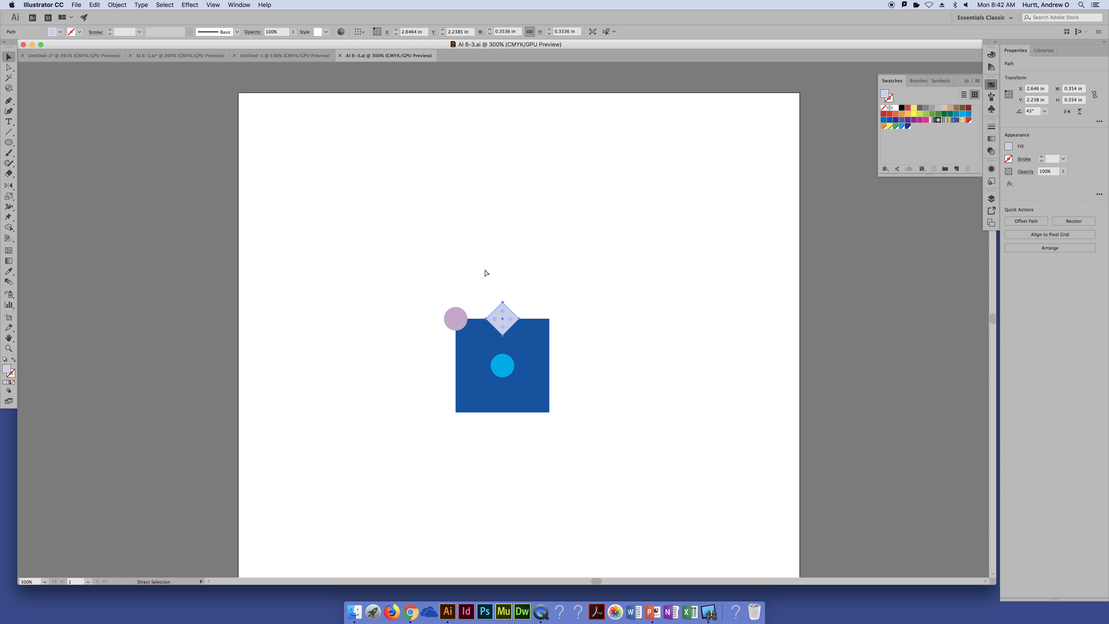
{"action": "key", "text": "super+equal"}
{"action": "scroll", "coordinate": [597, 321], "scroll_direction": "down", "scroll_amount": 1}
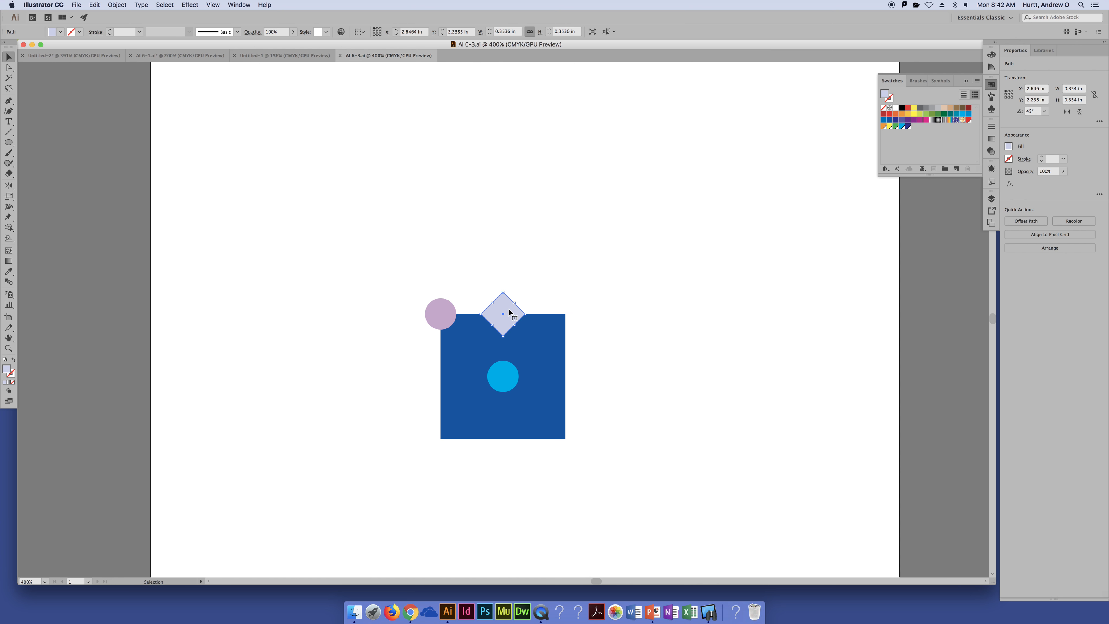
{"action": "left_click", "coordinate": [445, 313]}
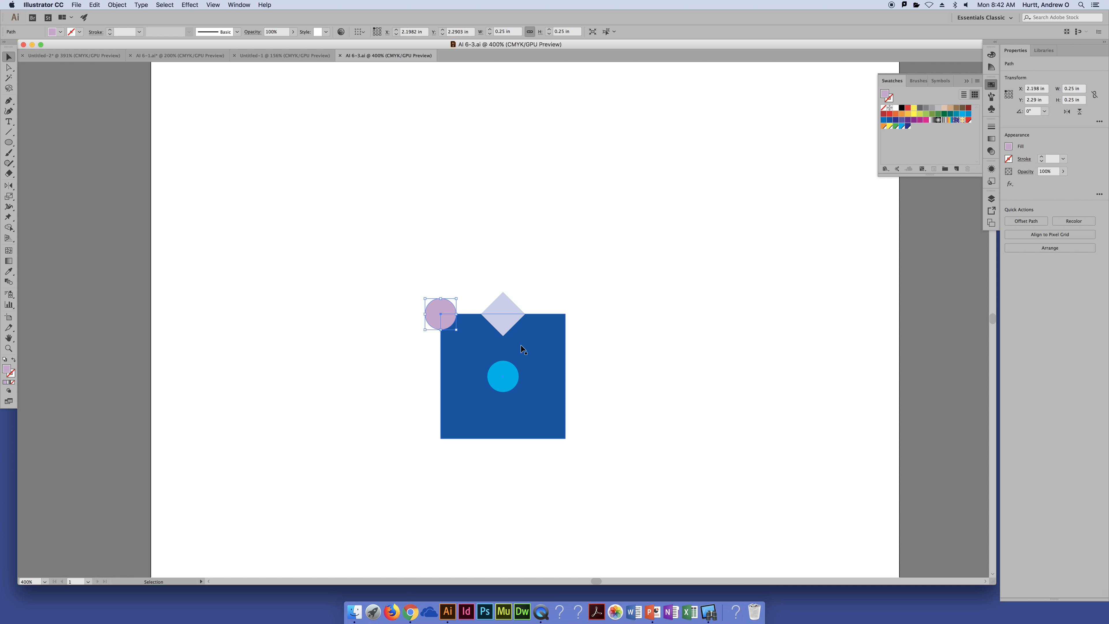
{"action": "left_click", "coordinate": [547, 343]}
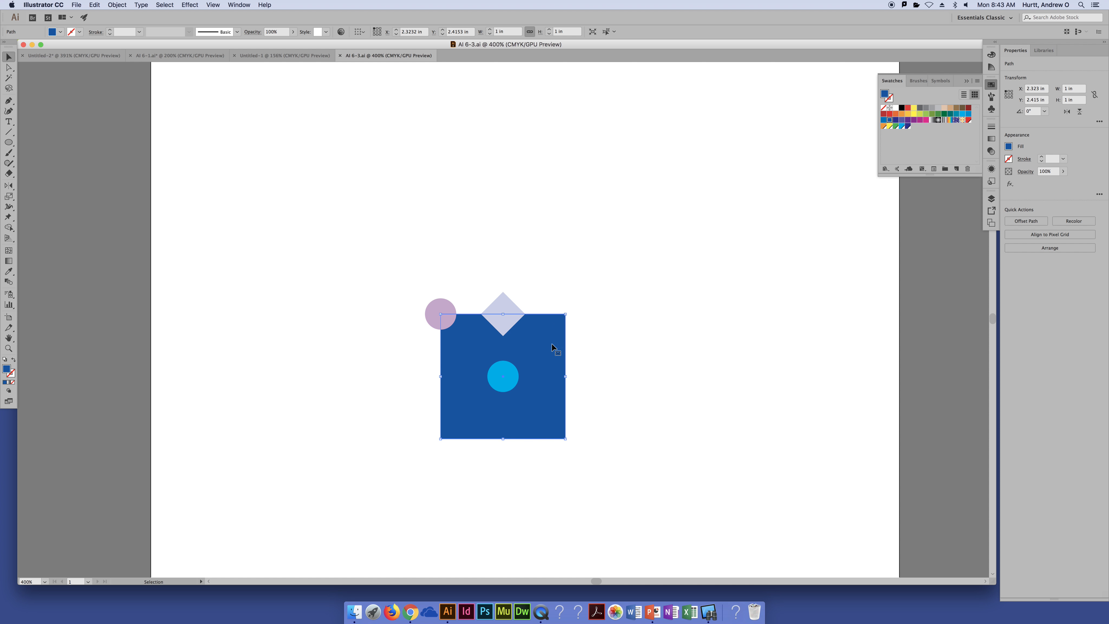
{"action": "left_click", "coordinate": [445, 306]}
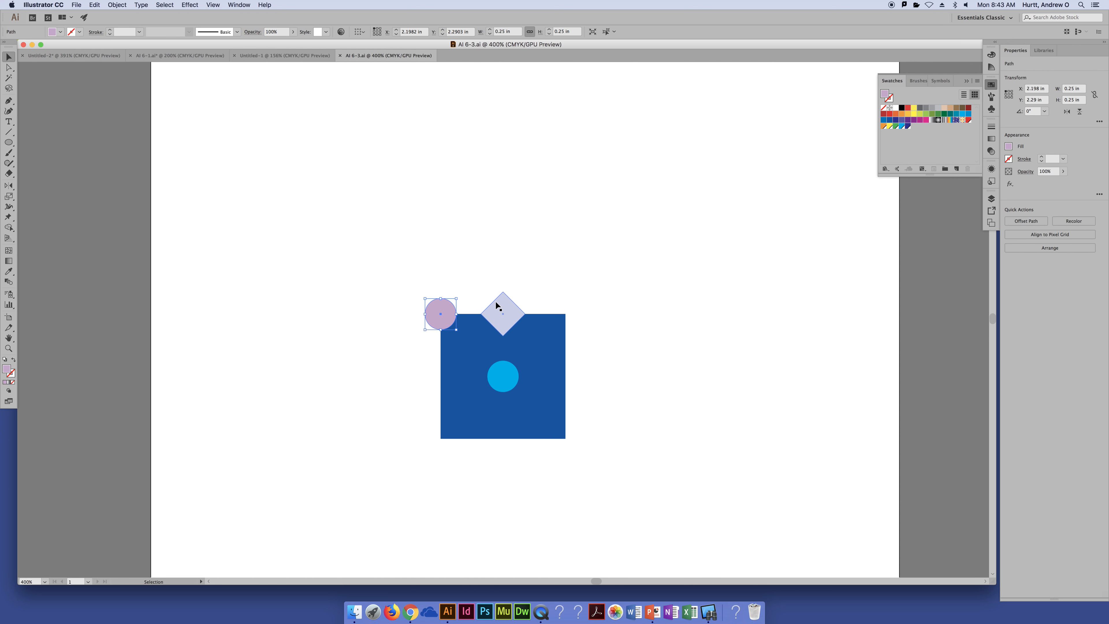
{"action": "left_click", "coordinate": [112, 4]}
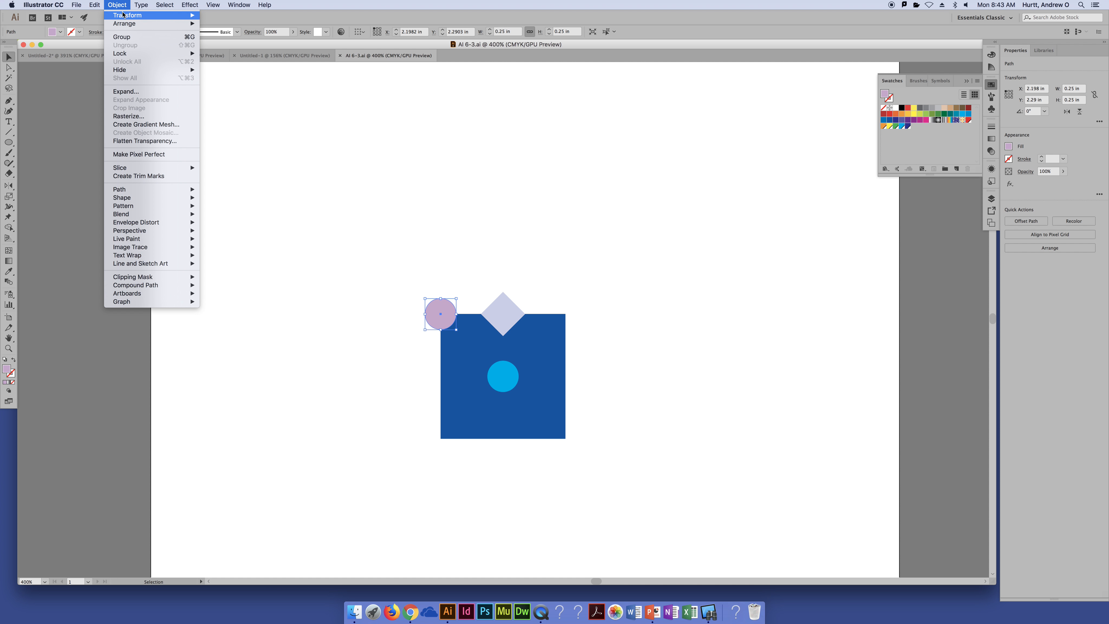
{"action": "mouse_move", "coordinate": [184, 23]}
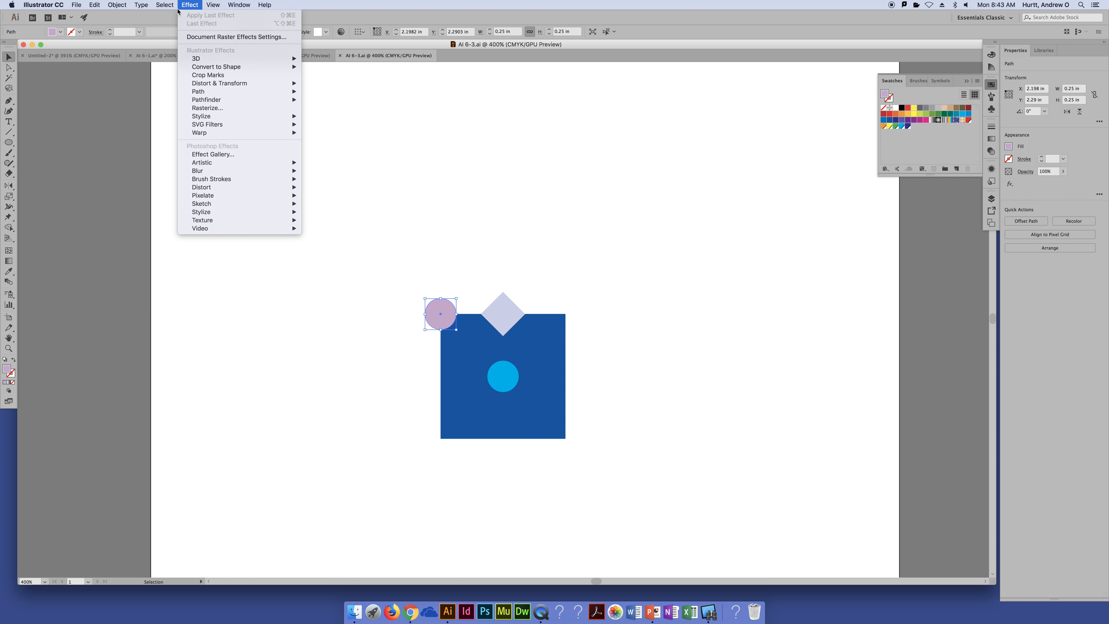
{"action": "mouse_move", "coordinate": [131, 16]}
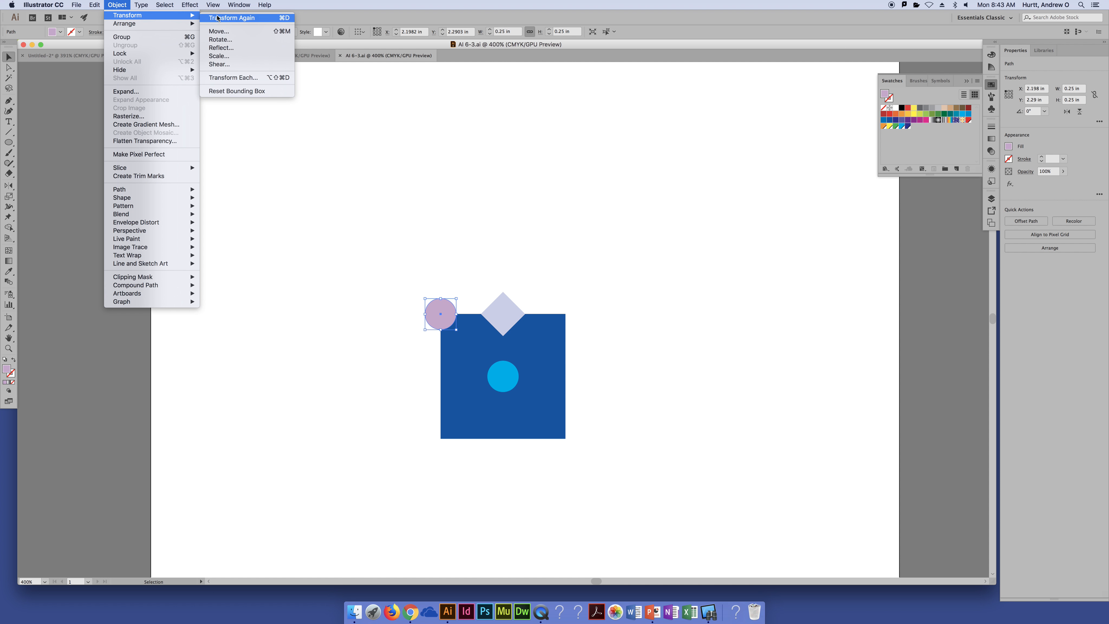
{"action": "left_click", "coordinate": [219, 31]}
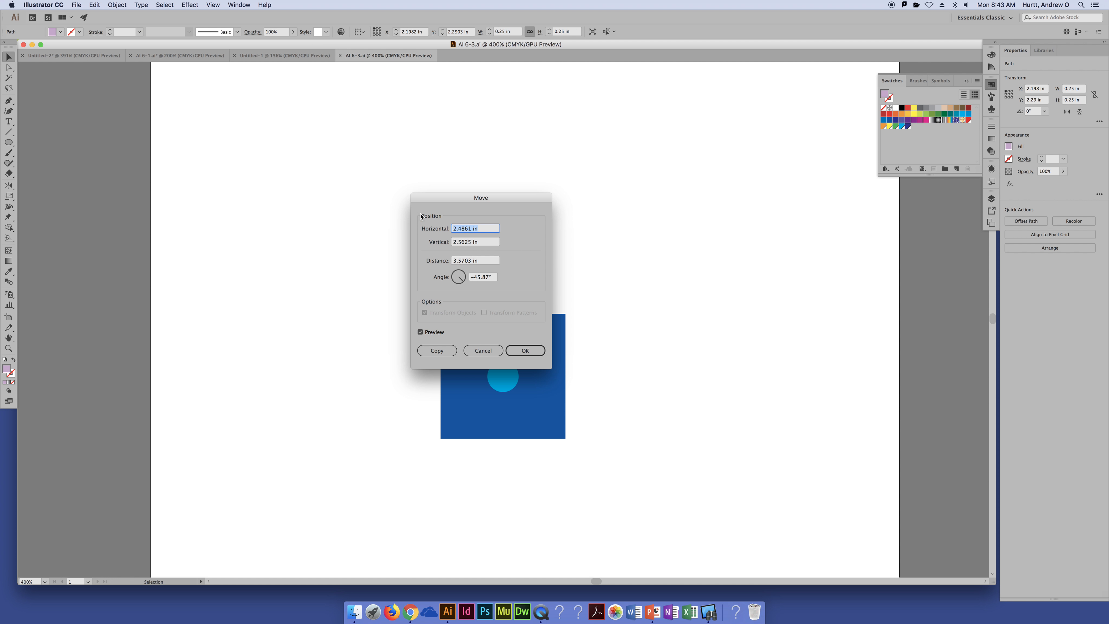
{"action": "left_click_drag", "start_coordinate": [439, 200], "coordinate": [262, 193]}
{"action": "type", "text": "1"}
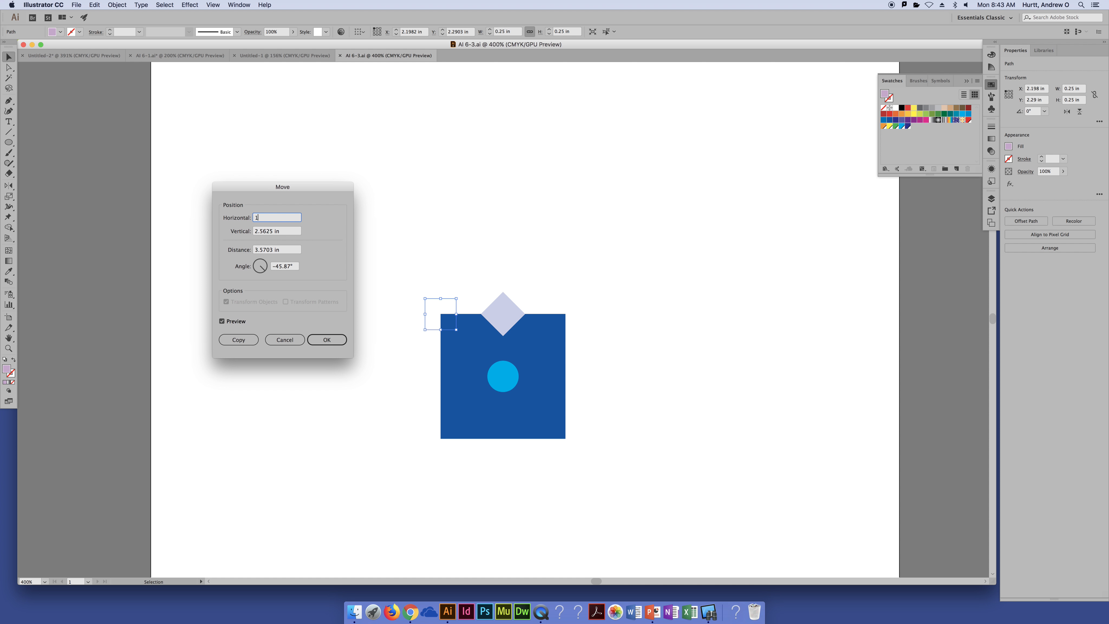
{"action": "key", "text": "Tab"}
{"action": "left_click", "coordinate": [295, 341]}
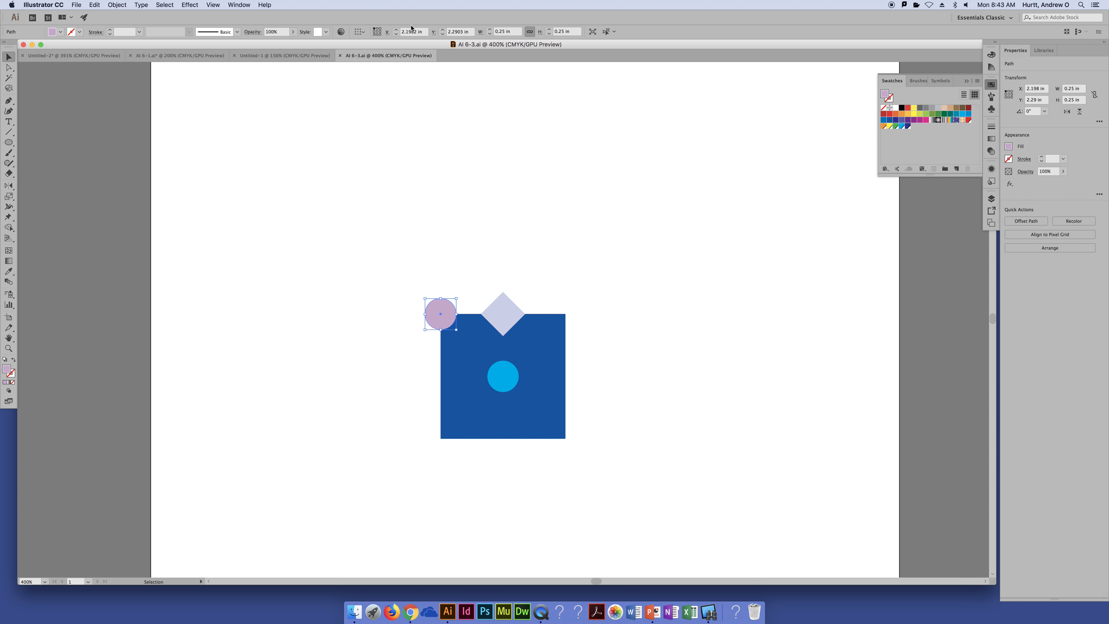
Set the circle's reference point to its centre and create a copy moved 1 in horizontally and 0 in vertically
{"action": "left_click", "coordinate": [376, 34]}
{"action": "left_click", "coordinate": [115, 4]}
{"action": "mouse_move", "coordinate": [119, 16]}
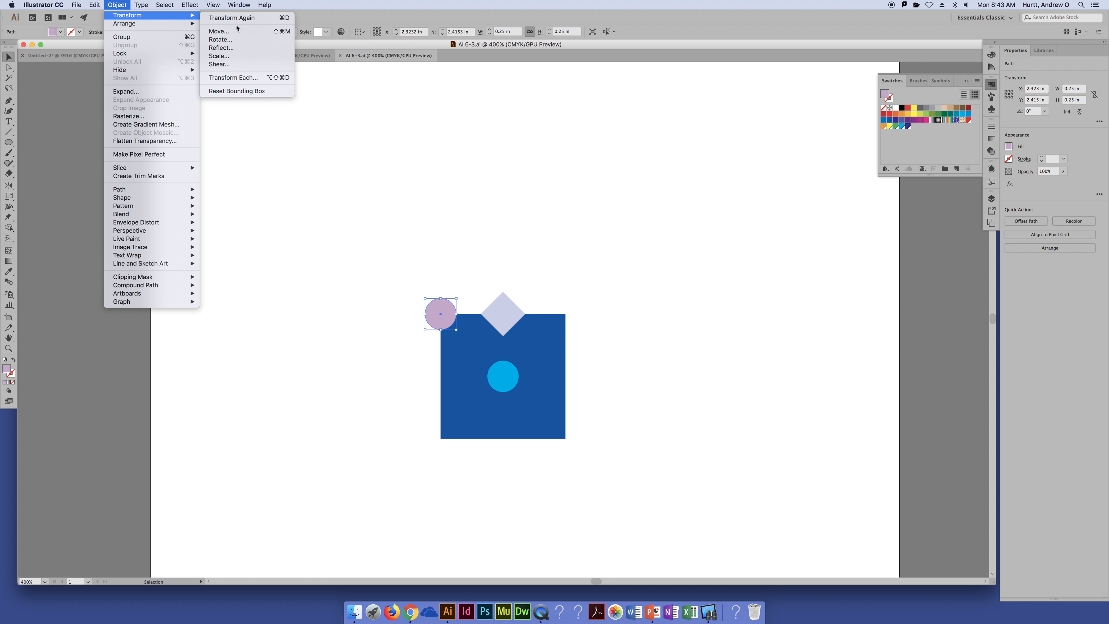
{"action": "left_click", "coordinate": [240, 31]}
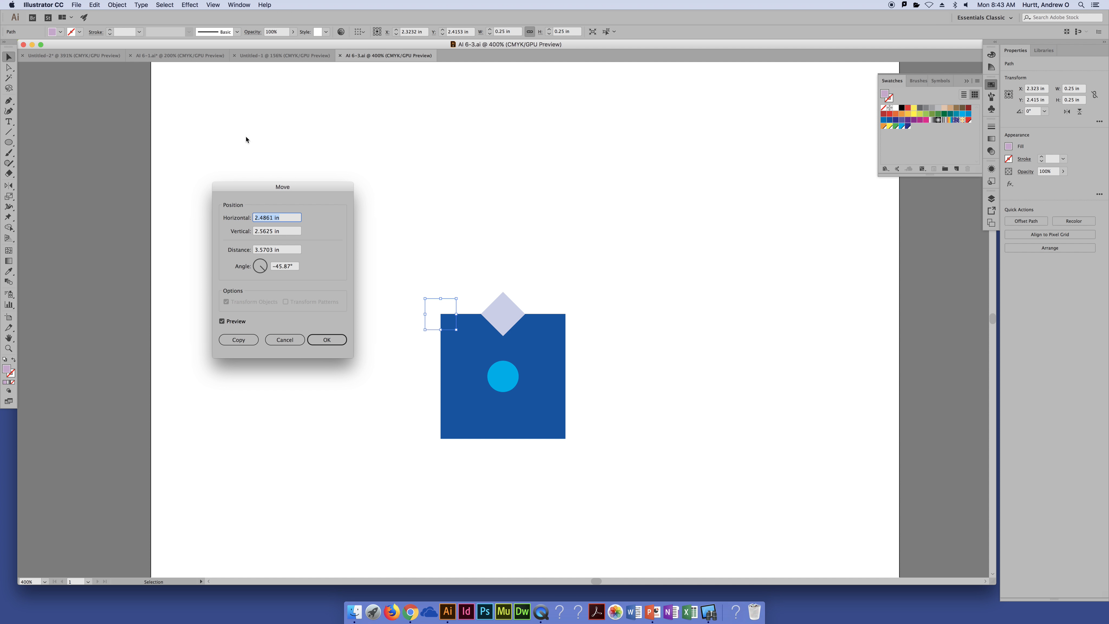
{"action": "type", "text": "1"}
{"action": "key", "text": "Tab"}
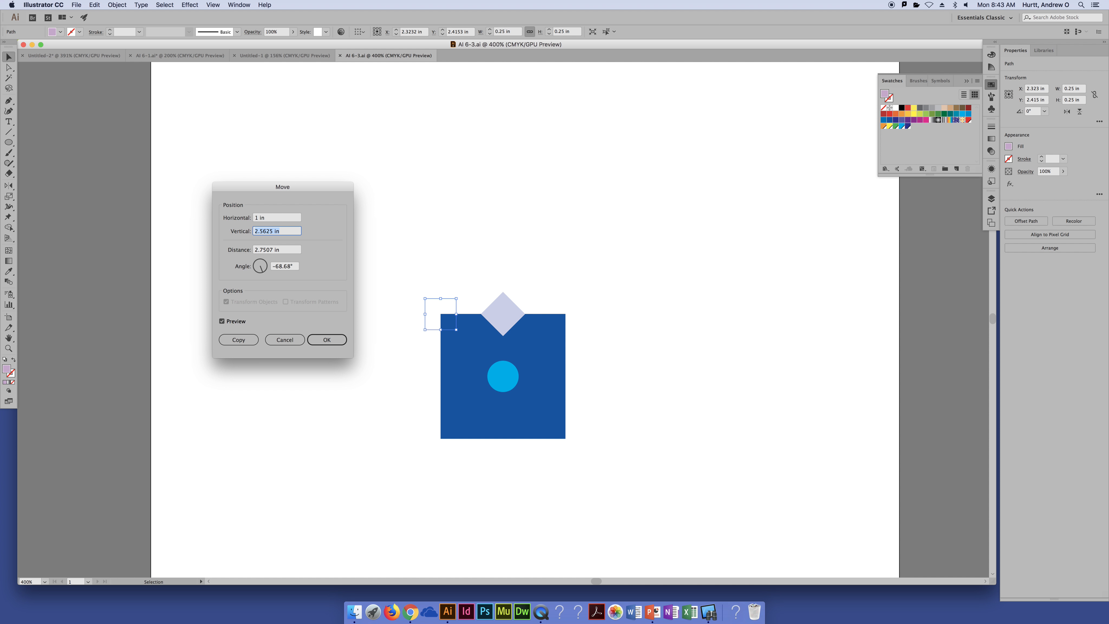
{"action": "type", "text": "0"}
{"action": "key", "text": "Tab"}
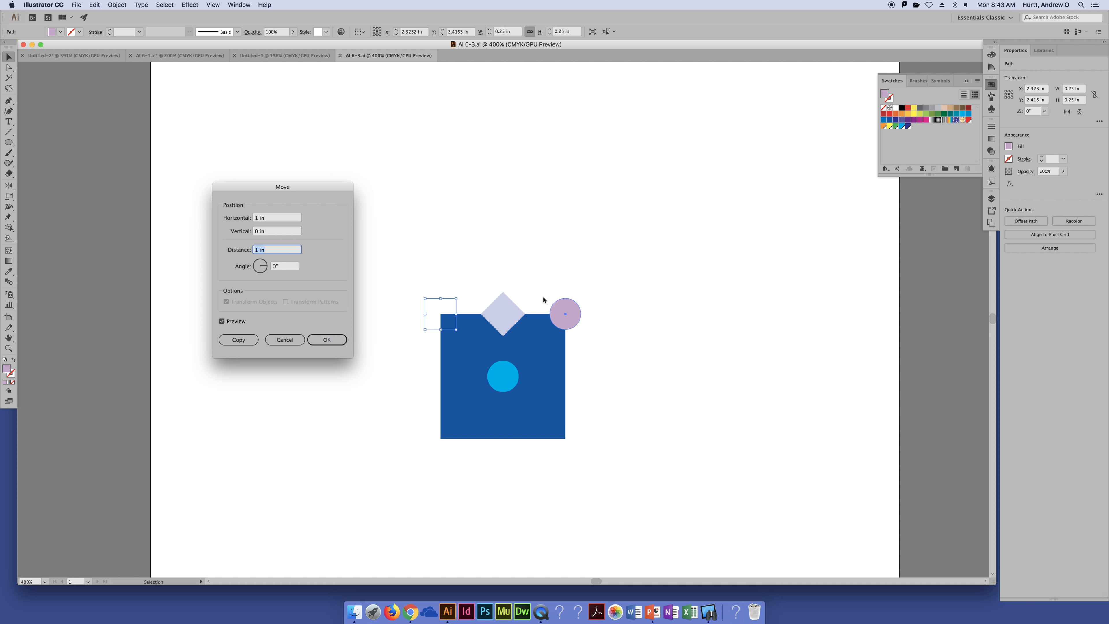
{"action": "left_click", "coordinate": [239, 340]}
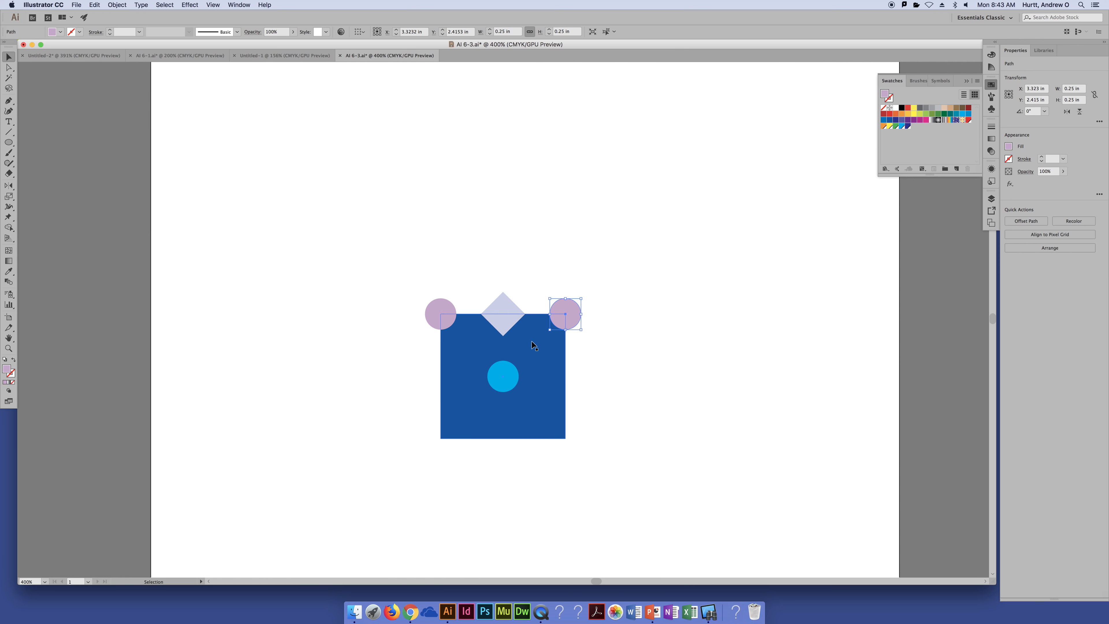
Select both circles on the square's upper corners and create copies moved 0 in horizontally and 1 in vertically
{"action": "left_click", "coordinate": [436, 311], "text": "shift"}
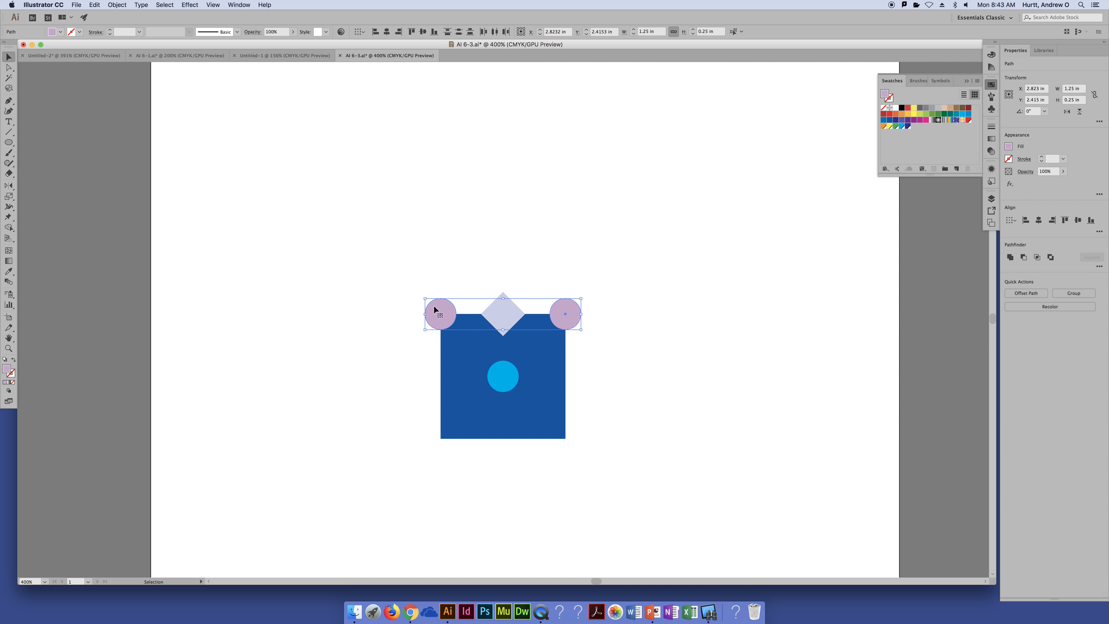
{"action": "left_click", "coordinate": [116, 5]}
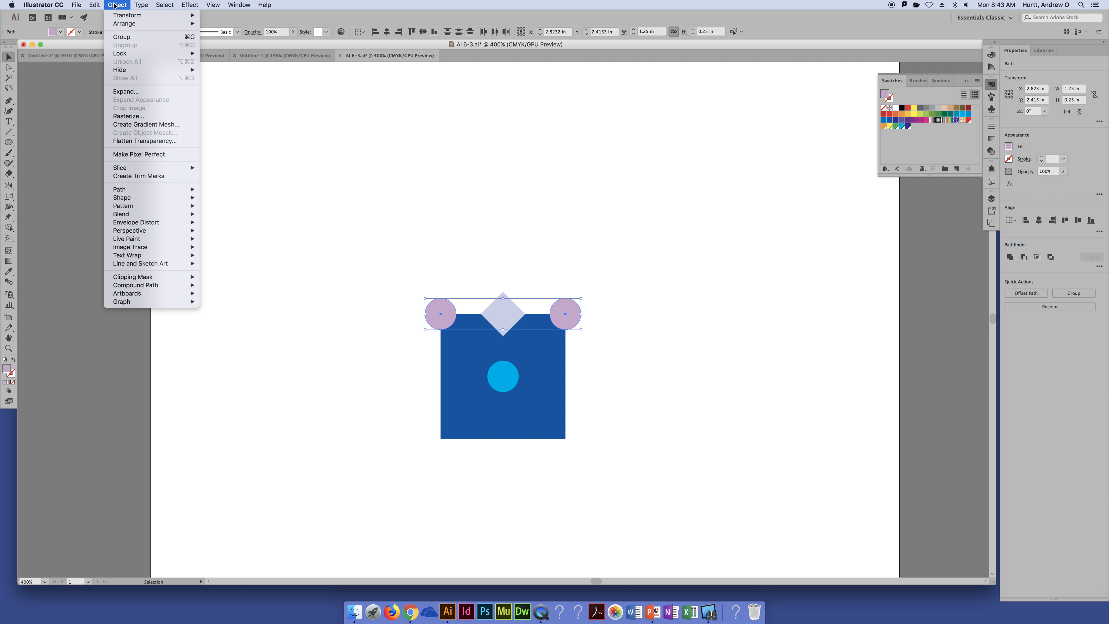
{"action": "mouse_move", "coordinate": [183, 15]}
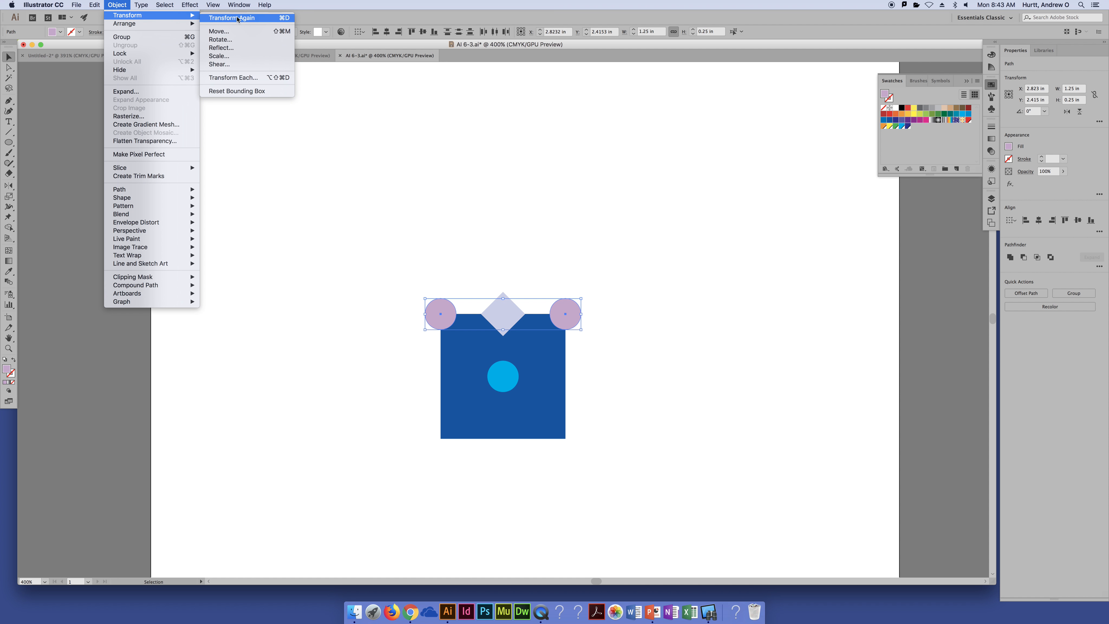
{"action": "left_click", "coordinate": [236, 35]}
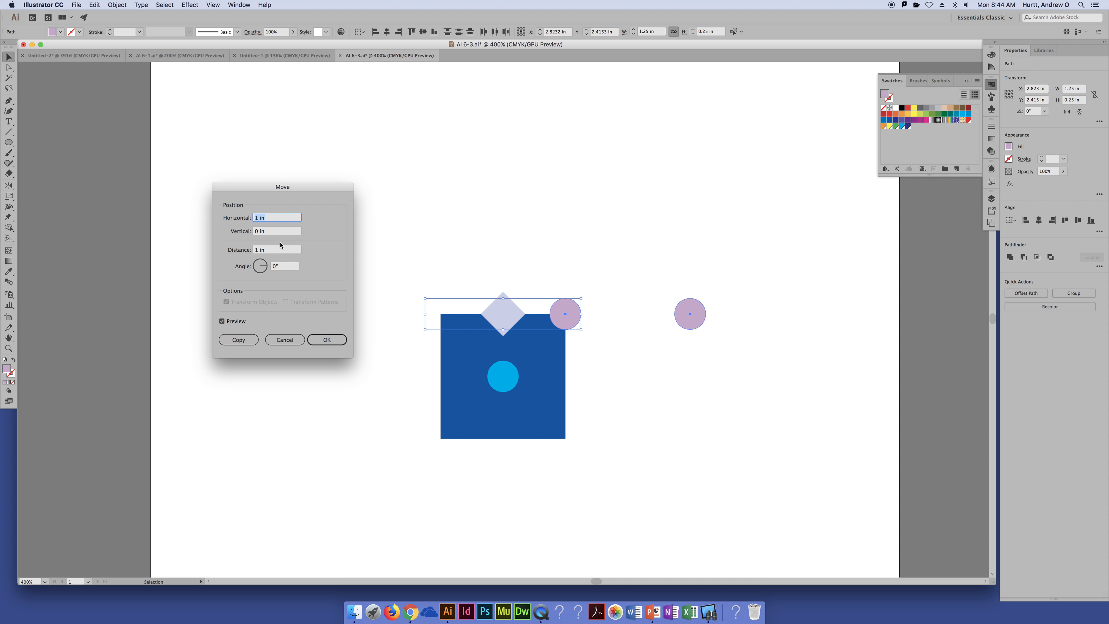
{"action": "type", "text": "0"}
{"action": "key", "text": "Tab"}
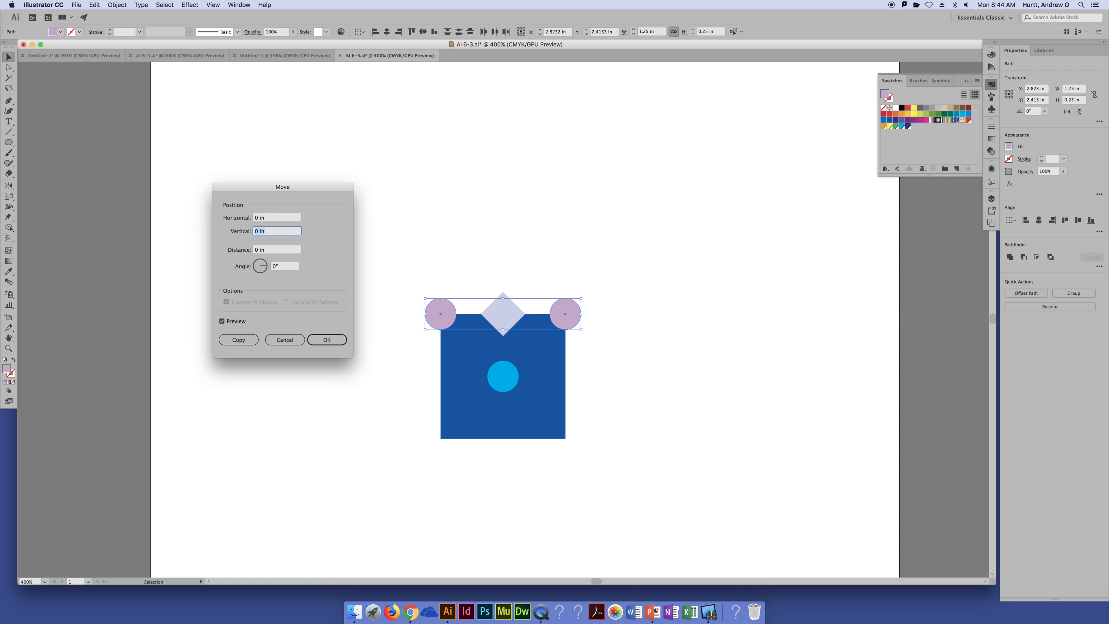
{"action": "type", "text": "1"}
{"action": "key", "text": "Tab"}
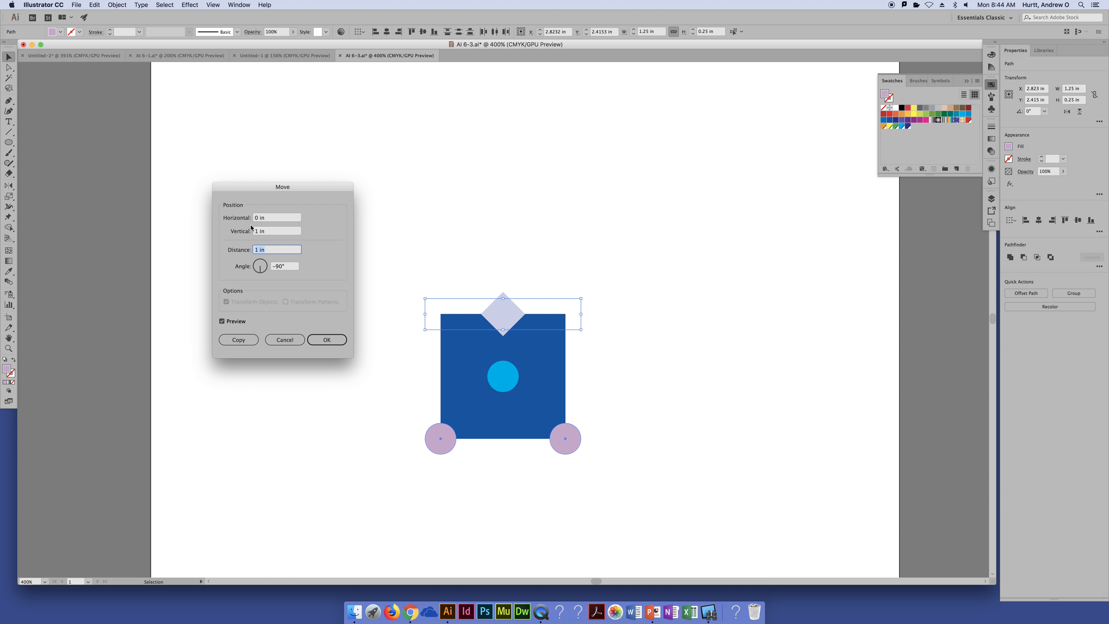
{"action": "left_click", "coordinate": [239, 340]}
{"action": "left_click", "coordinate": [683, 390]}
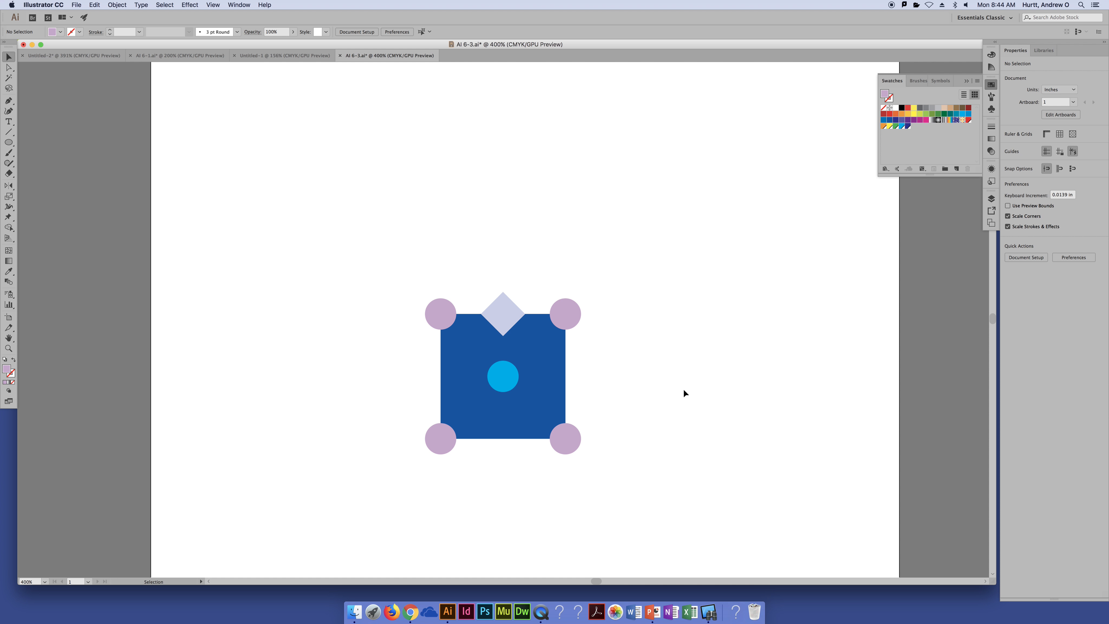
Copy the diamond 1 in straight down onto the square's bottom edge and select both diamonds
{"action": "left_click", "coordinate": [511, 311]}
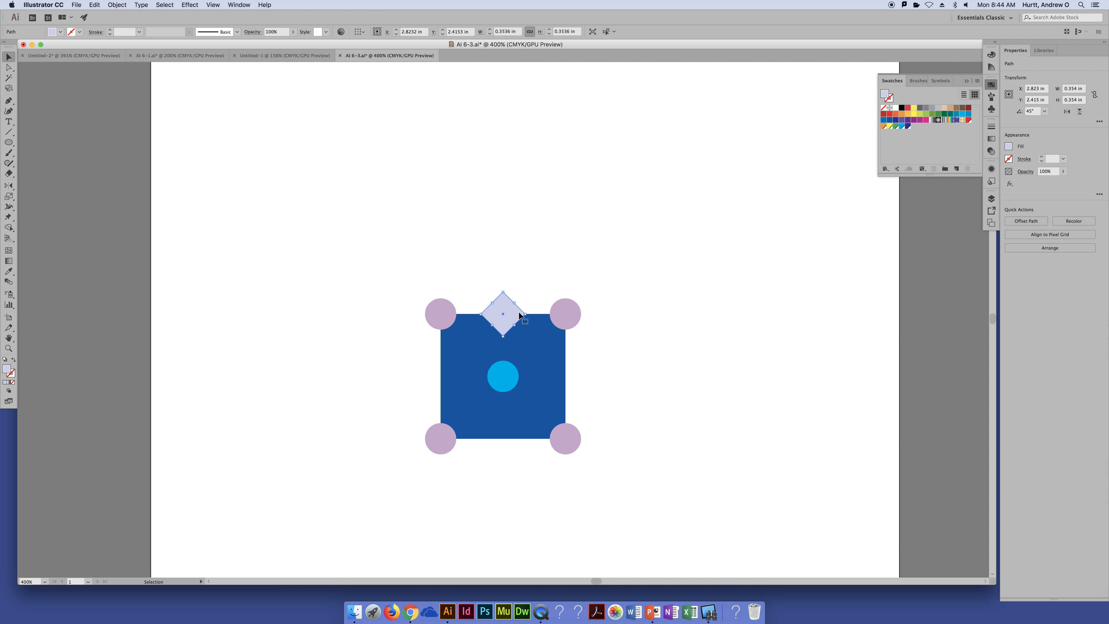
{"action": "left_click_drag", "start_coordinate": [515, 314], "coordinate": [501, 438]}
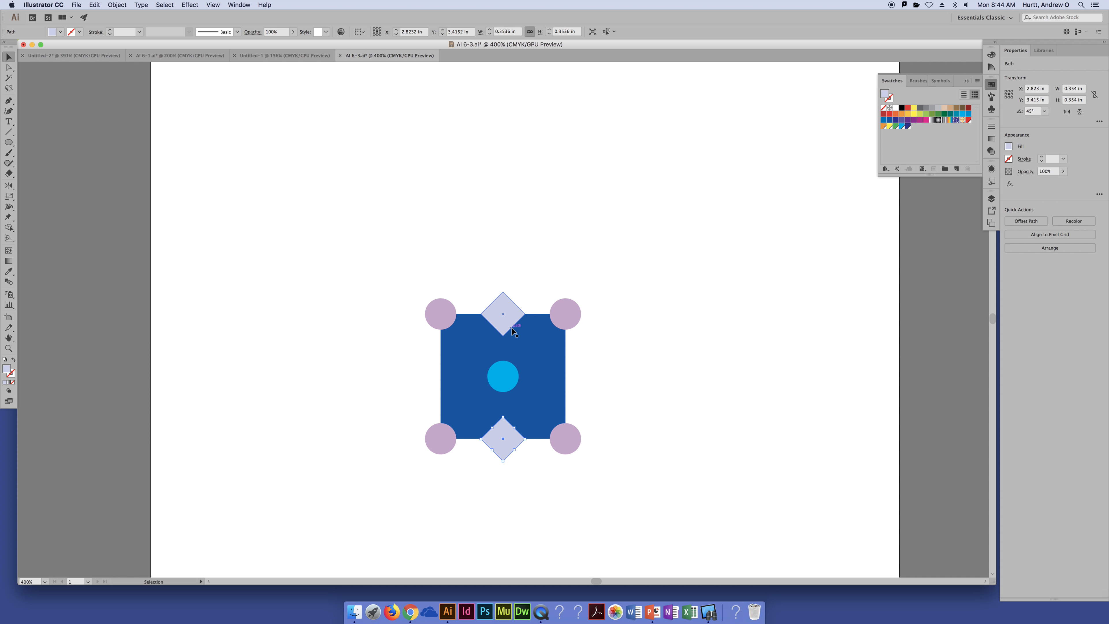
{"action": "left_click", "coordinate": [509, 318], "text": "shift"}
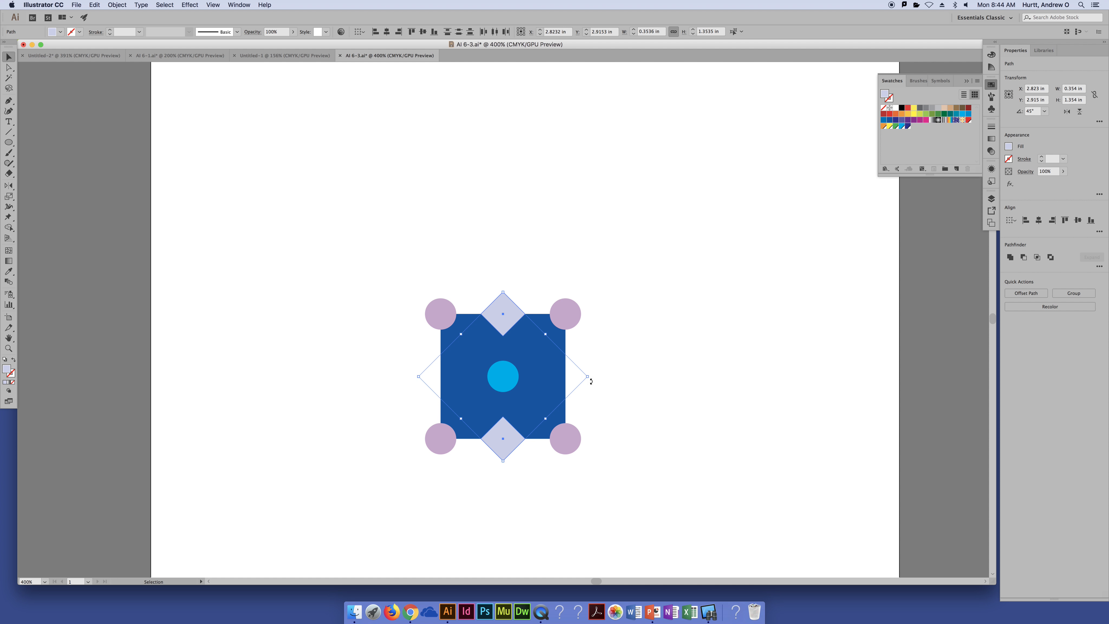
{"action": "left_click_drag", "start_coordinate": [592, 376], "coordinate": [500, 279]}
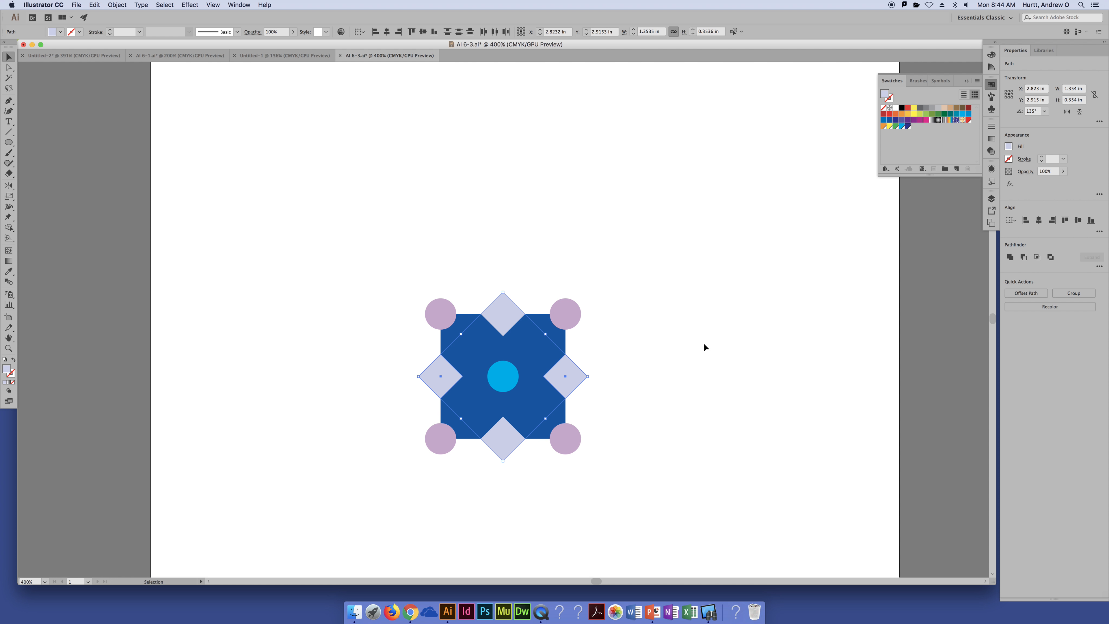
{"action": "left_click", "coordinate": [616, 371]}
{"action": "left_click", "coordinate": [544, 354]}
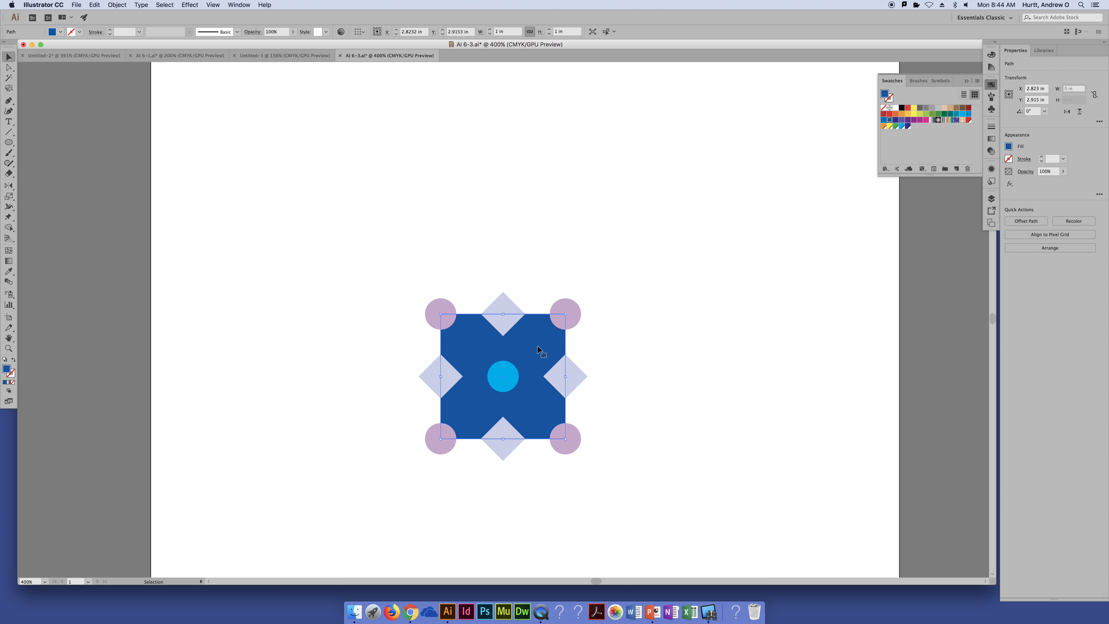
{"action": "key", "text": "Delete"}
{"action": "key", "text": "super+z"}
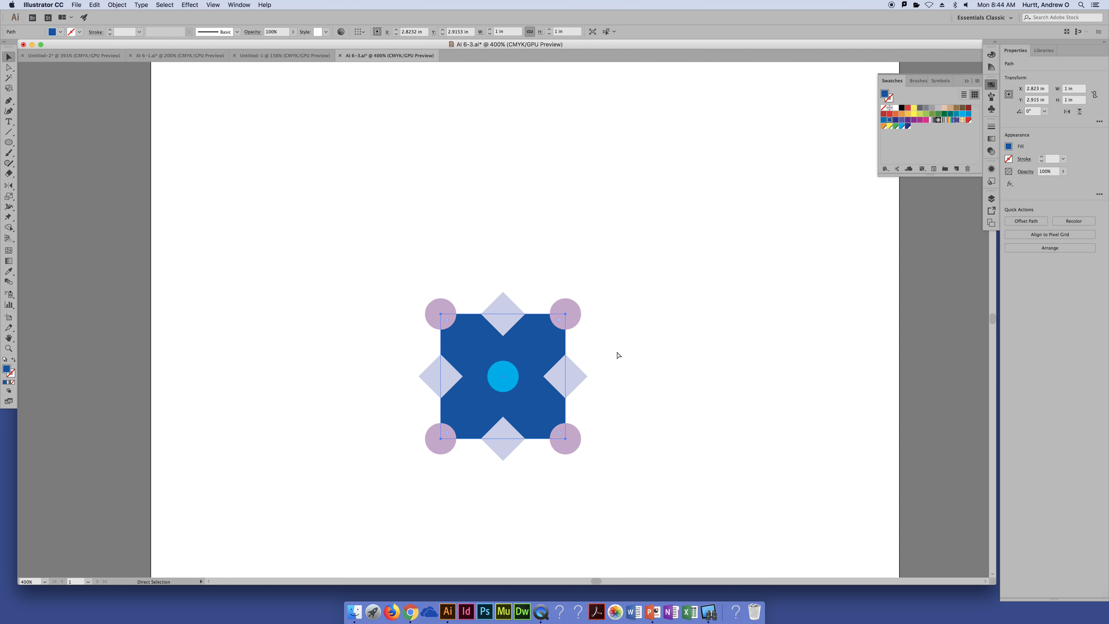
{"action": "left_click", "coordinate": [617, 350]}
{"action": "left_click", "coordinate": [523, 381]}
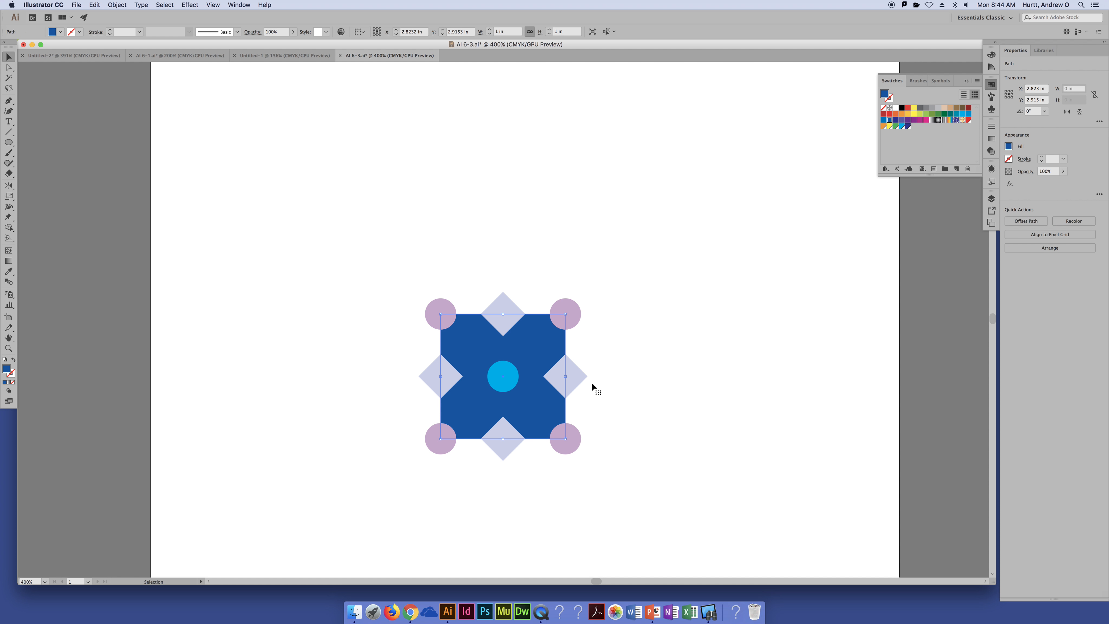
{"action": "left_click", "coordinate": [625, 389]}
{"action": "key", "text": "super+z"}
{"action": "key", "text": "v"}
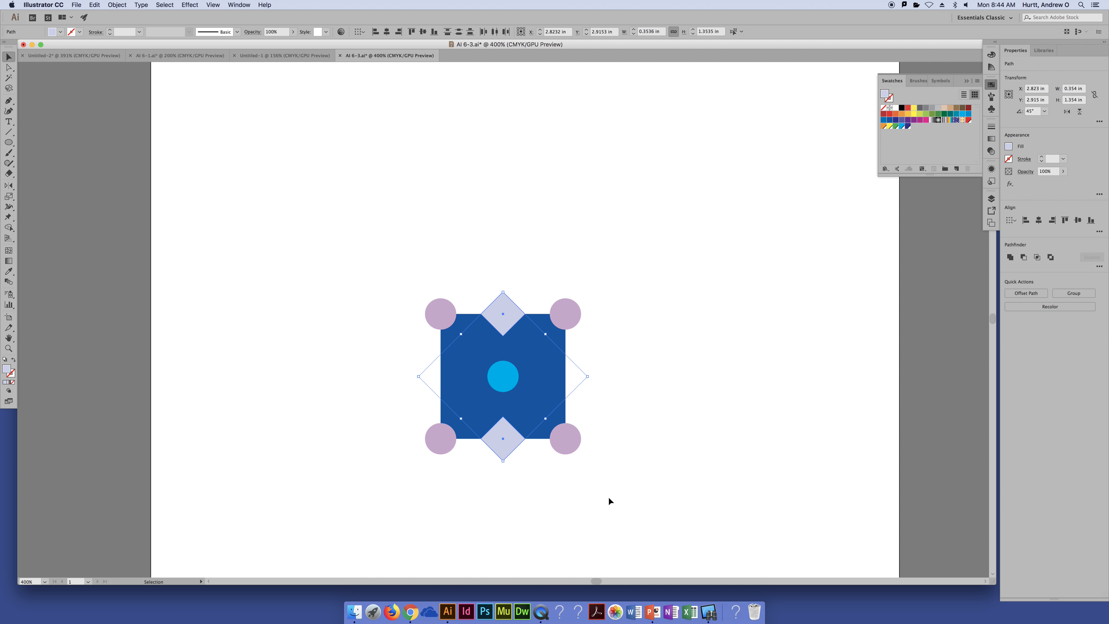
{"action": "left_click_drag", "start_coordinate": [514, 438], "coordinate": [608, 492]}
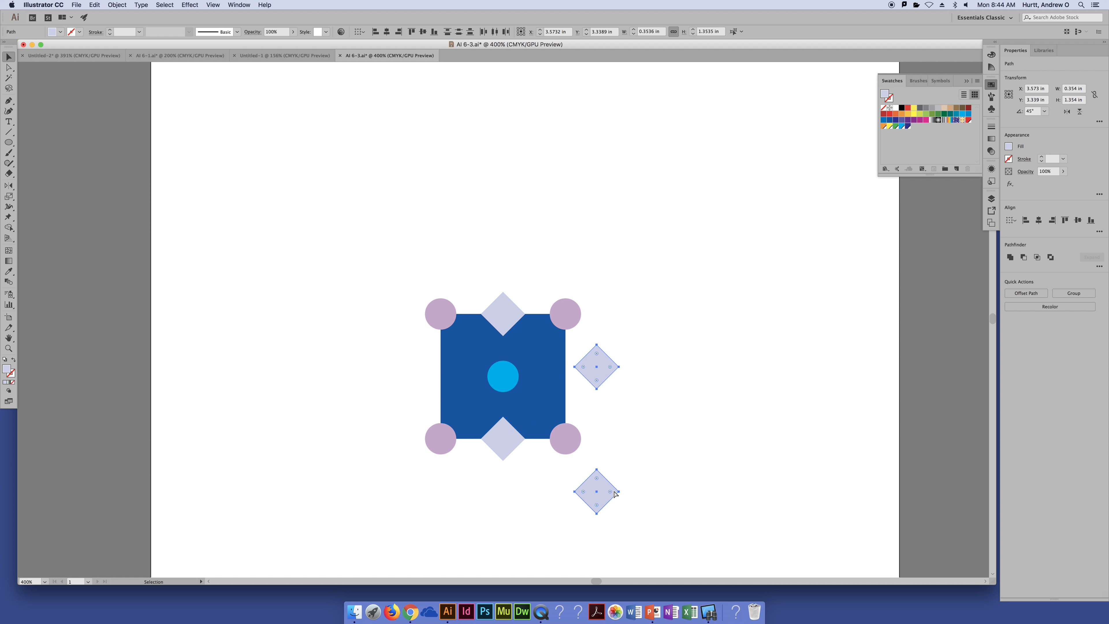
{"action": "key", "text": "super+z"}
Create a copy of both diamonds rotated 90° so they sit on the square's left and right edges
{"action": "left_click_drag", "start_coordinate": [594, 378], "coordinate": [506, 229]}
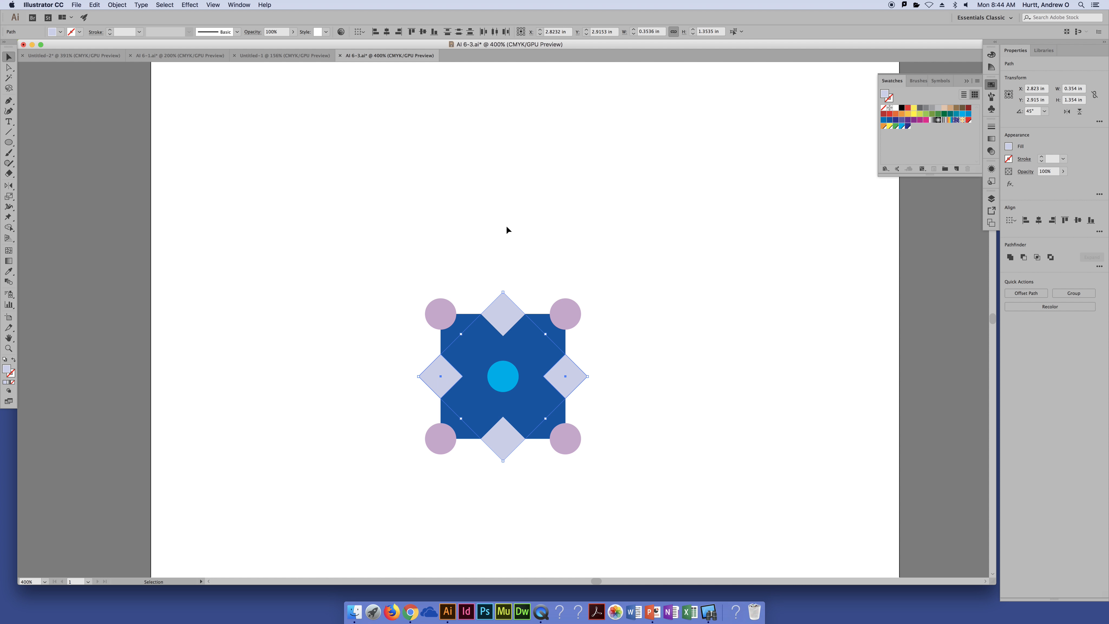
{"action": "left_click", "coordinate": [659, 402]}
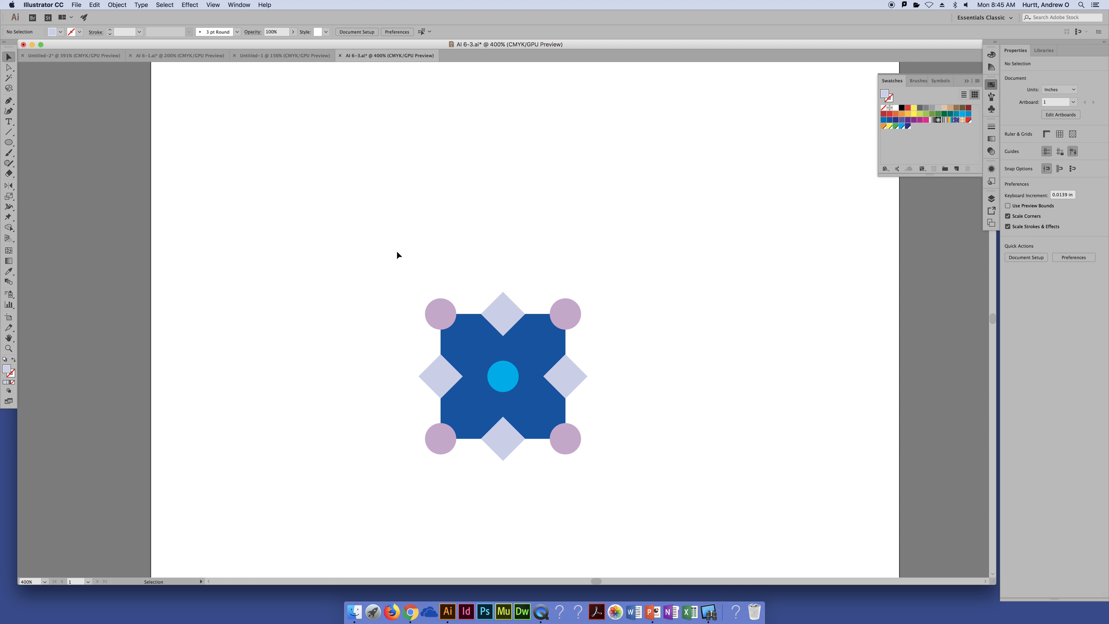
Select all the tile's shapes and split them along their overlaps with the Pathfinder's Divide operation
{"action": "left_click_drag", "start_coordinate": [381, 243], "coordinate": [653, 526]}
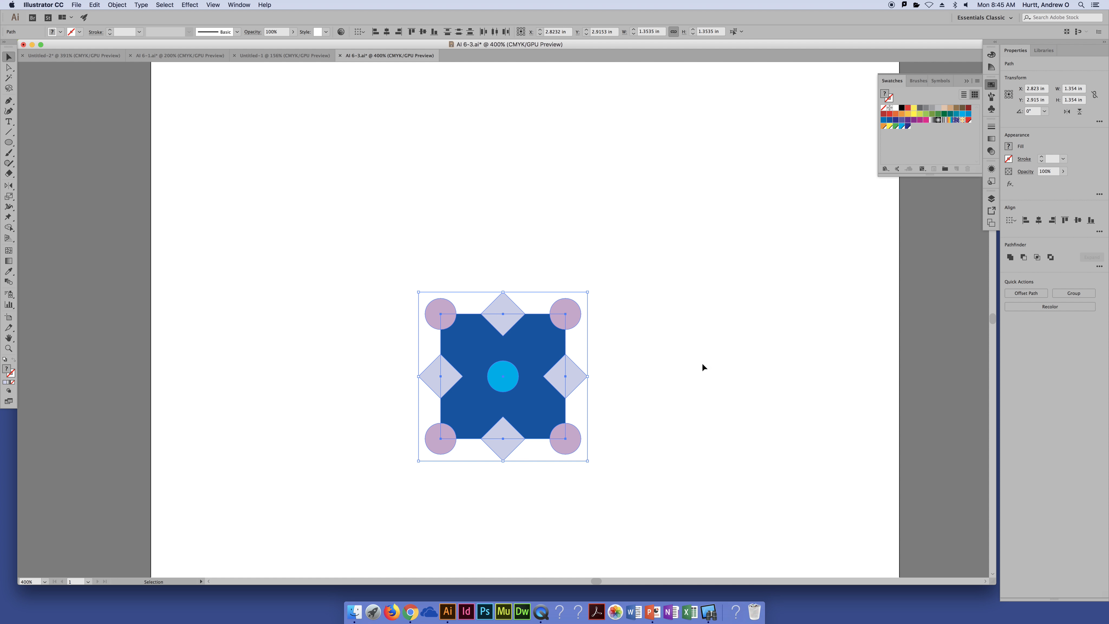
{"action": "left_click", "coordinate": [200, 4]}
{"action": "mouse_move", "coordinate": [216, 5]}
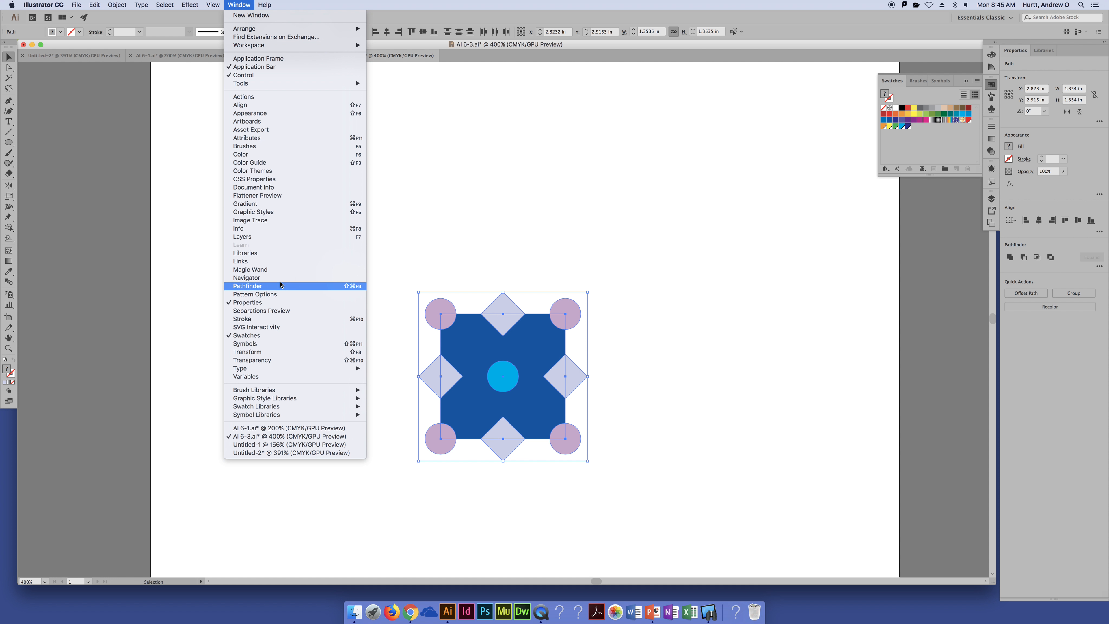
{"action": "left_click", "coordinate": [280, 285]}
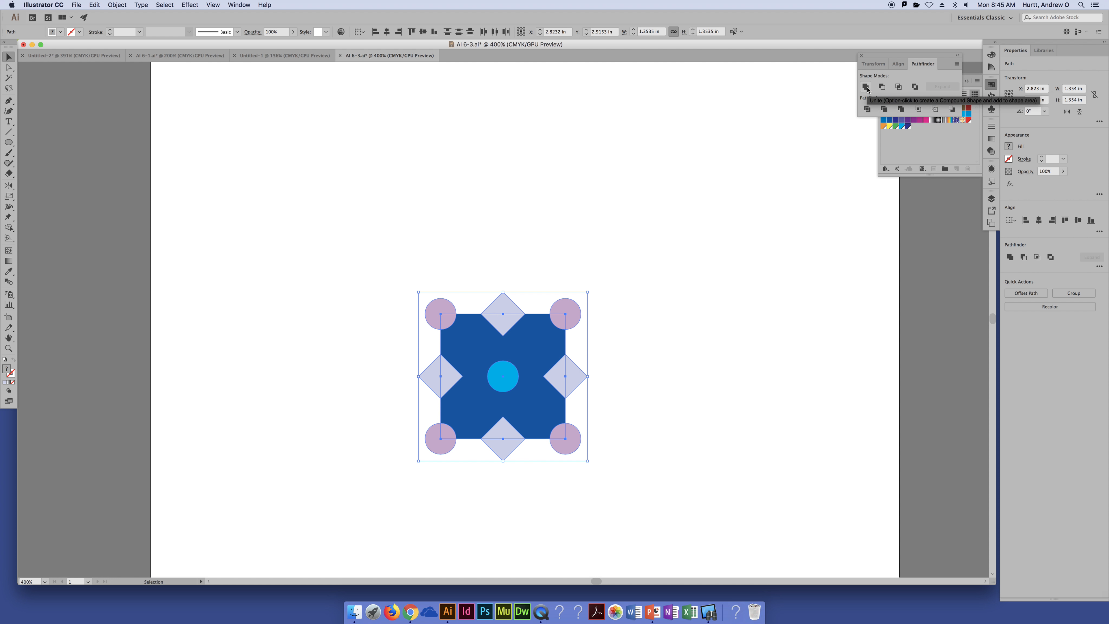
{"action": "left_click_drag", "start_coordinate": [882, 59], "coordinate": [794, 79]}
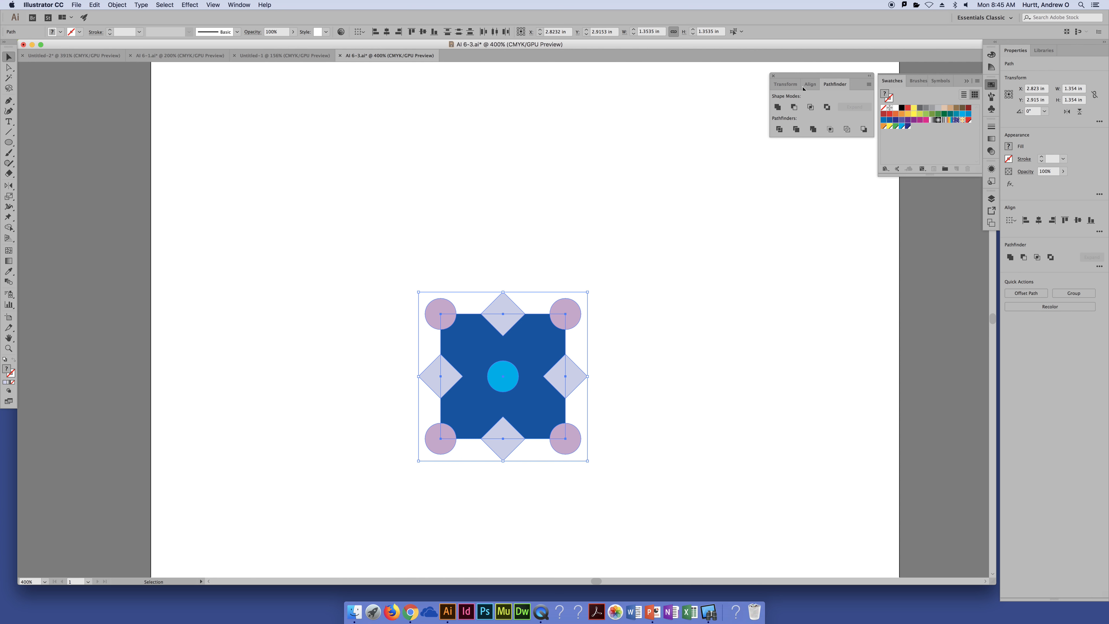
{"action": "left_click", "coordinate": [780, 130]}
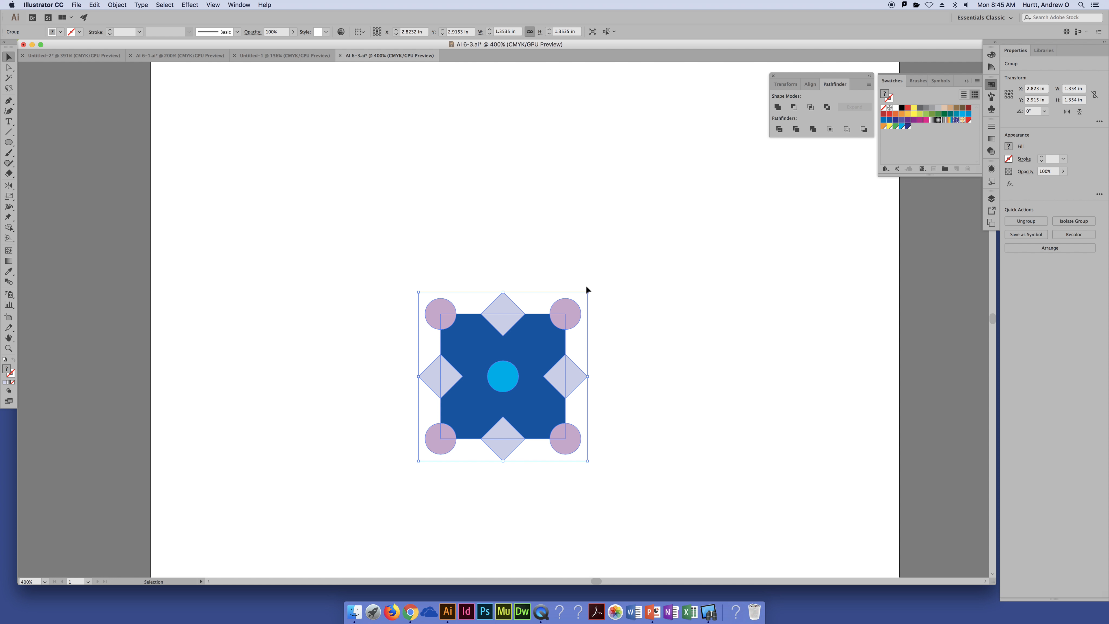
Delete the pieces outside the square from the upper-left circle, top diamond, upper-right circle and right diamond
{"action": "key", "text": "a"}
{"action": "left_click", "coordinate": [635, 261]}
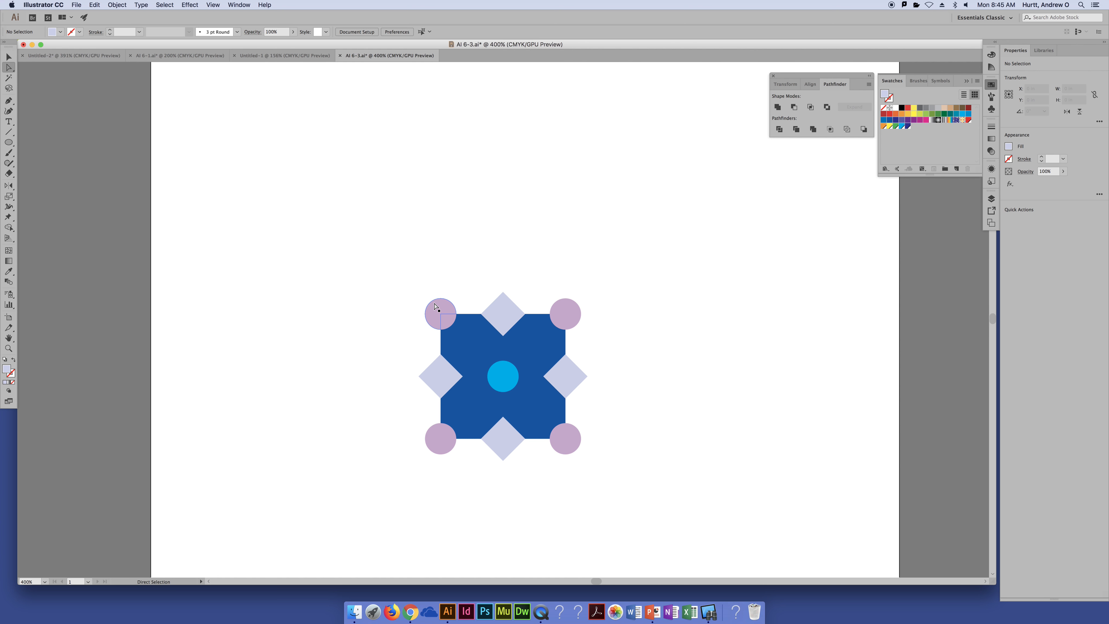
{"action": "left_click", "coordinate": [440, 311]}
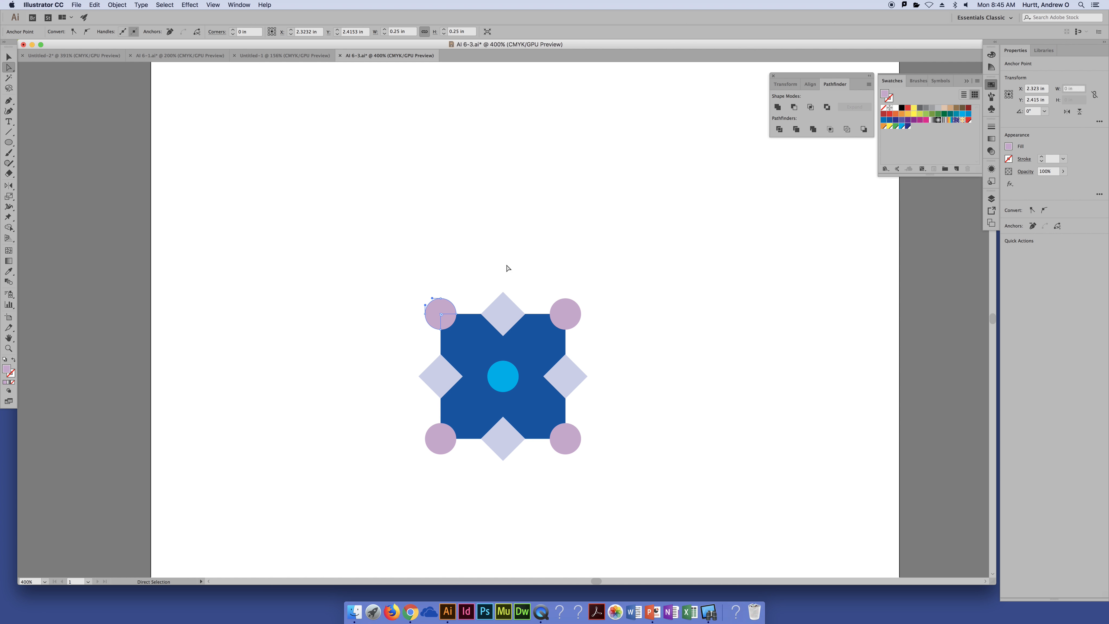
{"action": "left_click", "coordinate": [439, 308]}
{"action": "key", "text": "Delete"}
{"action": "left_click", "coordinate": [508, 307]}
{"action": "key", "text": "Delete"}
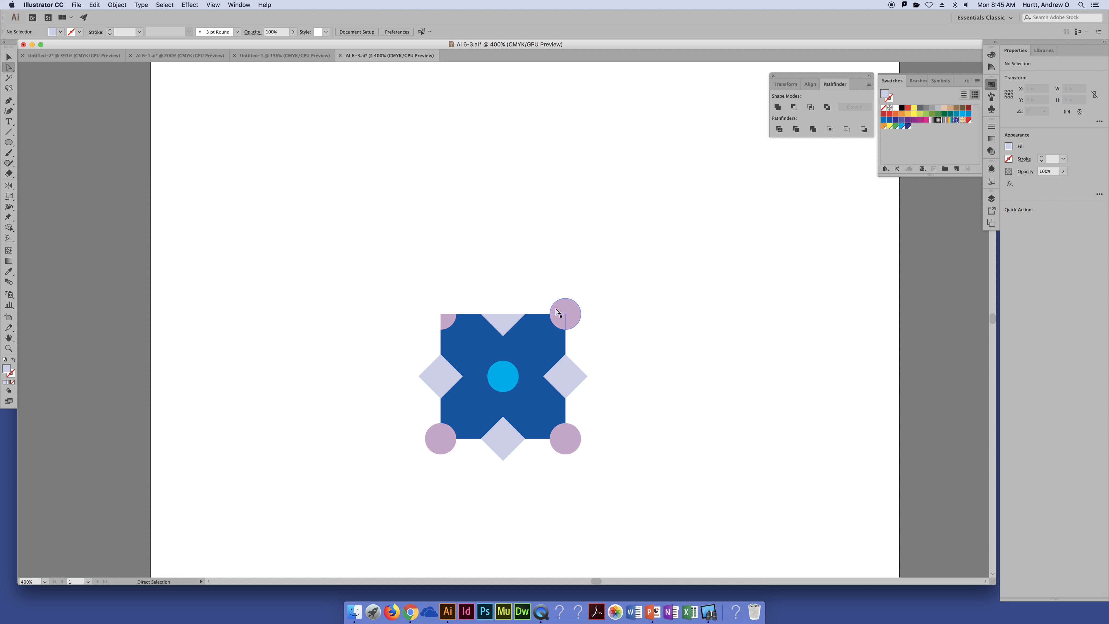
{"action": "left_click", "coordinate": [566, 307]}
{"action": "key", "text": "Delete"}
{"action": "left_click", "coordinate": [578, 377]}
{"action": "key", "text": "Delete"}
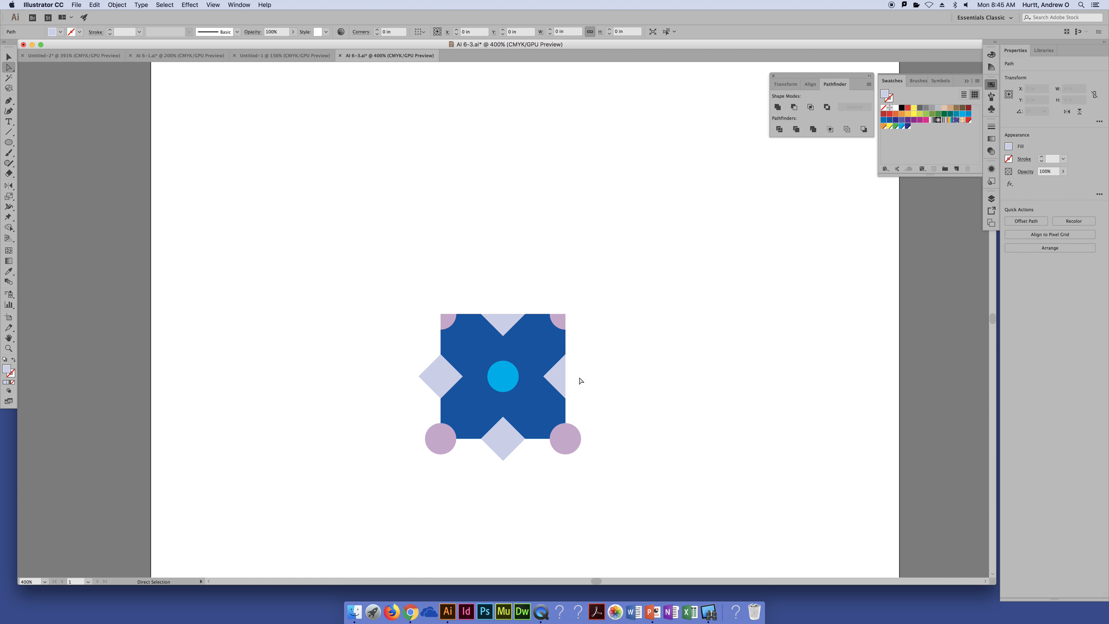
Delete the pieces outside the square from the lower-right circle, bottom diamond, lower-left circle and left diamond
{"action": "left_click", "coordinate": [569, 452]}
{"action": "key", "text": "Delete"}
{"action": "left_click", "coordinate": [503, 452]}
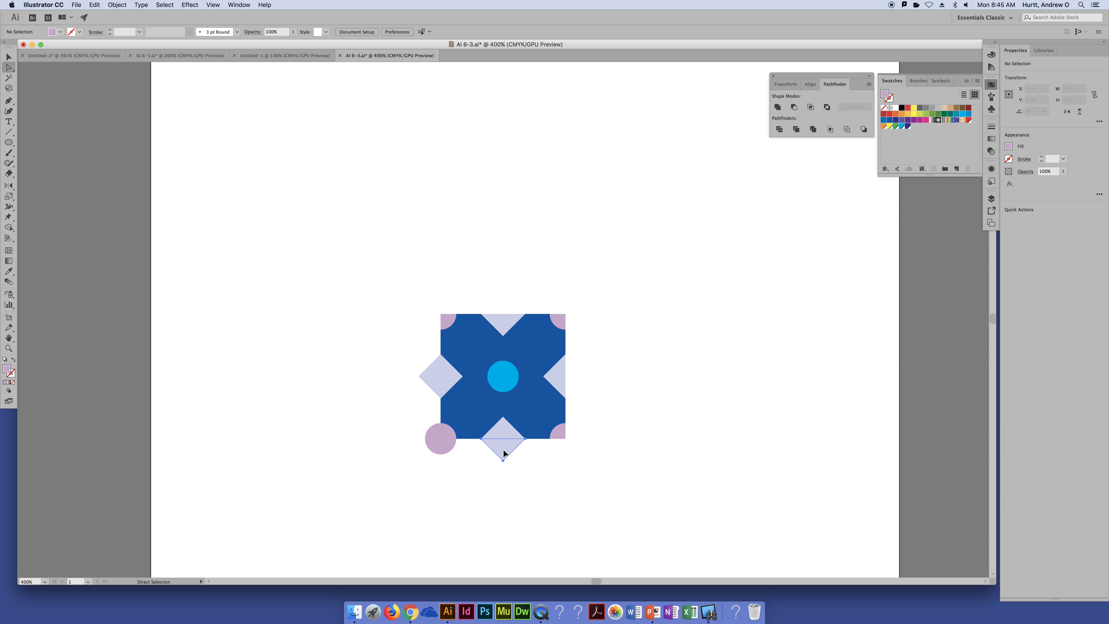
{"action": "key", "text": "Delete"}
{"action": "left_click", "coordinate": [439, 446]}
{"action": "key", "text": "Delete"}
{"action": "left_click", "coordinate": [434, 378]}
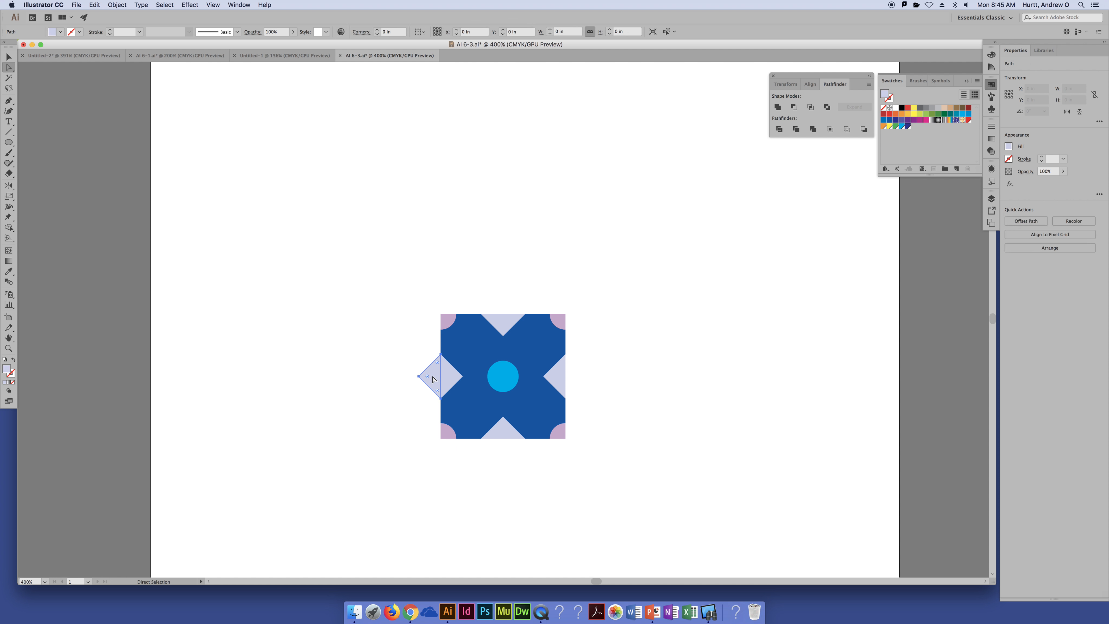
{"action": "key", "text": "Delete"}
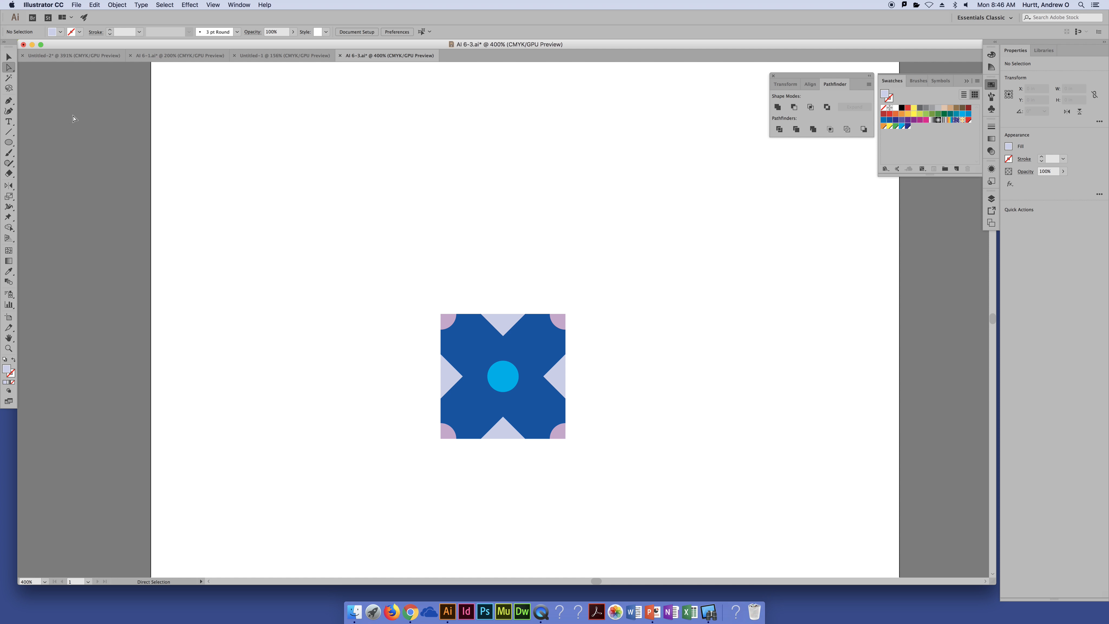
Select the whole trimmed tile and add it to the swatches as a new pattern swatch
{"action": "left_click", "coordinate": [8, 57]}
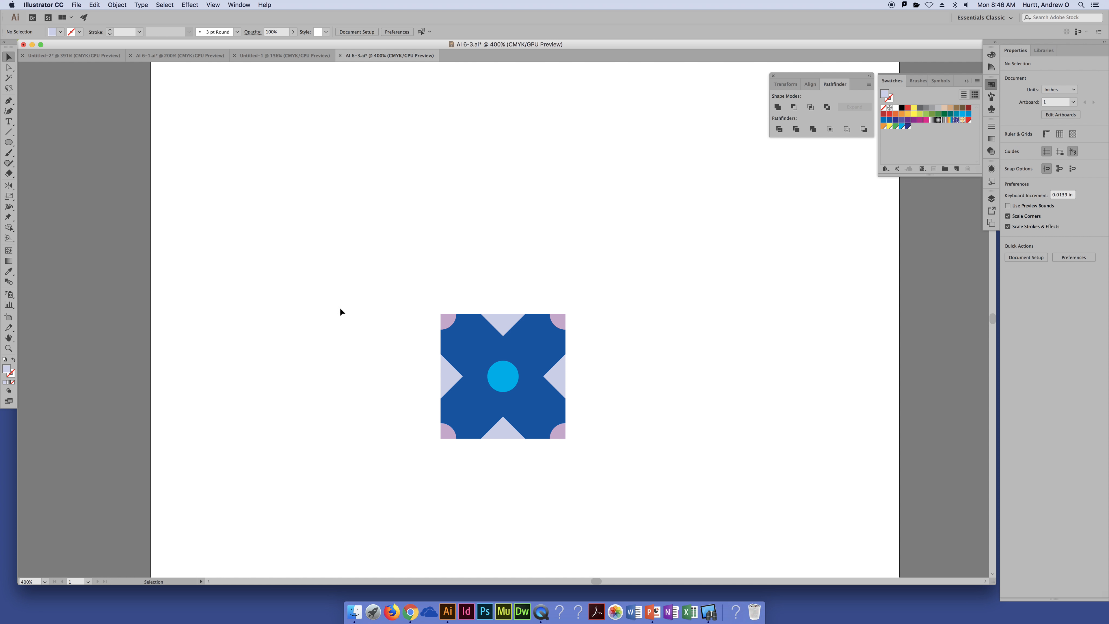
{"action": "left_click_drag", "start_coordinate": [411, 260], "coordinate": [701, 539]}
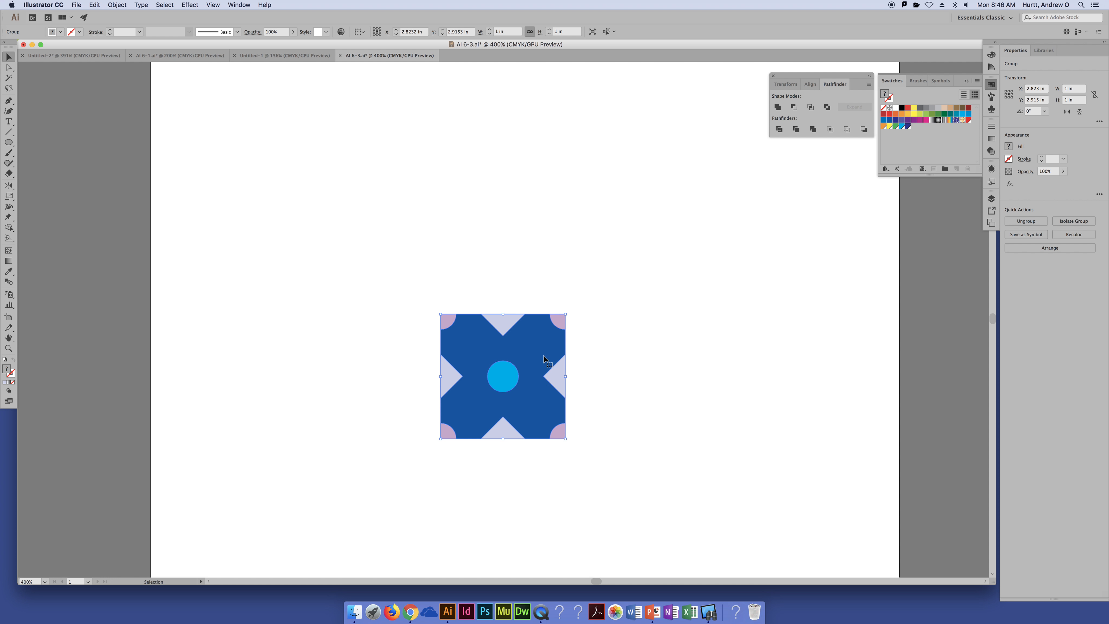
{"action": "left_click_drag", "start_coordinate": [546, 356], "coordinate": [918, 130]}
Open the new tile's pattern swatch for editing and turn on Move Tile with Art
{"action": "double_click", "coordinate": [913, 128]}
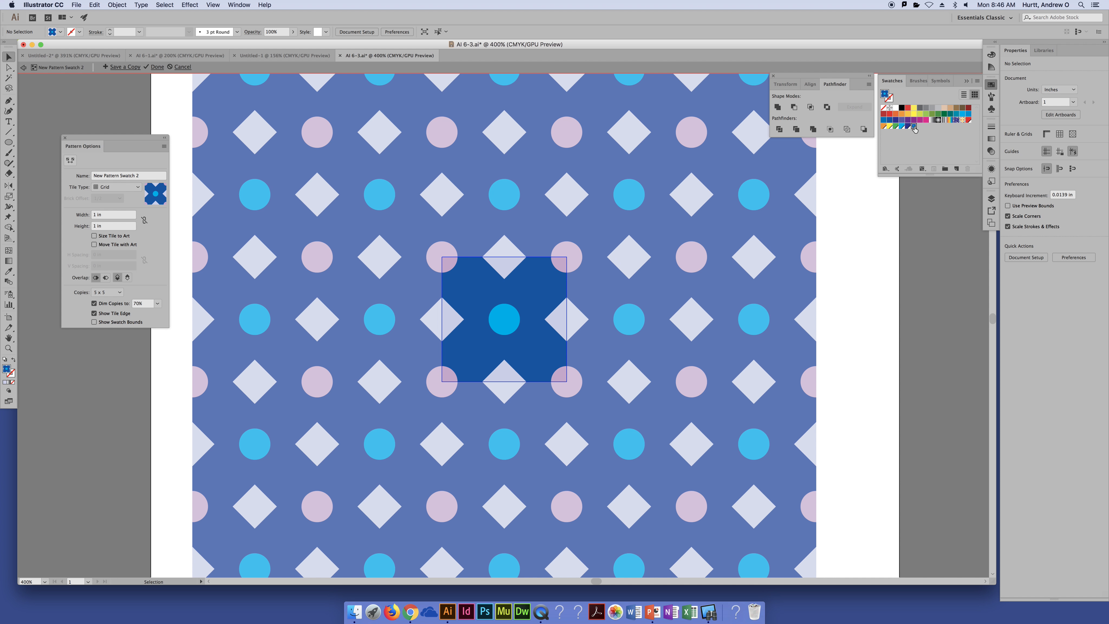
{"action": "key", "text": "super+minus"}
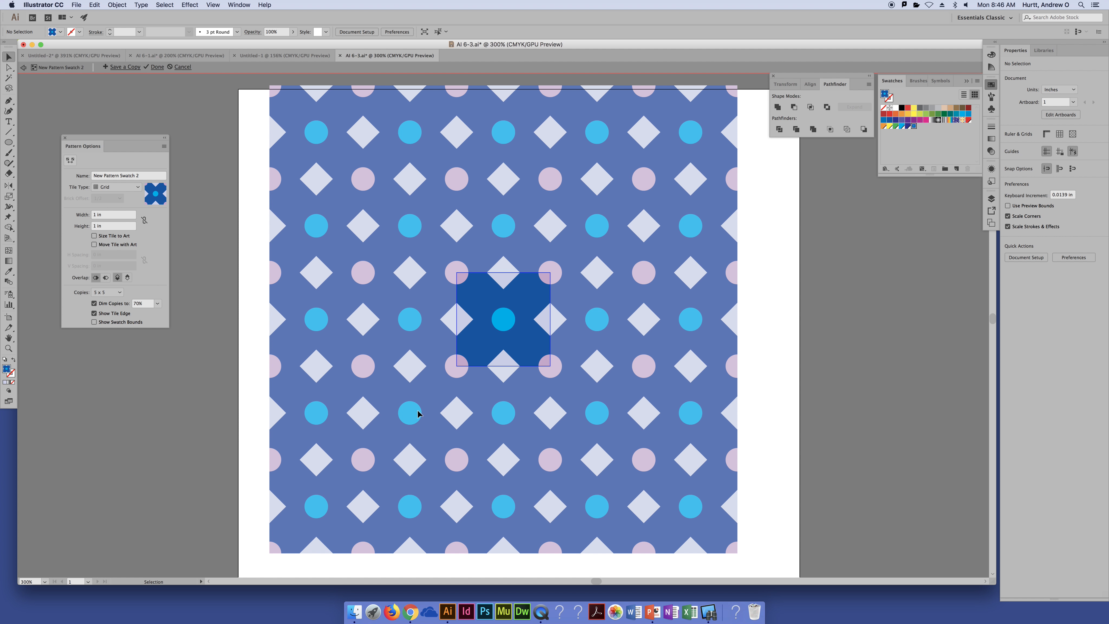
{"action": "left_click", "coordinate": [94, 245]}
{"action": "key", "text": "super+minus"}
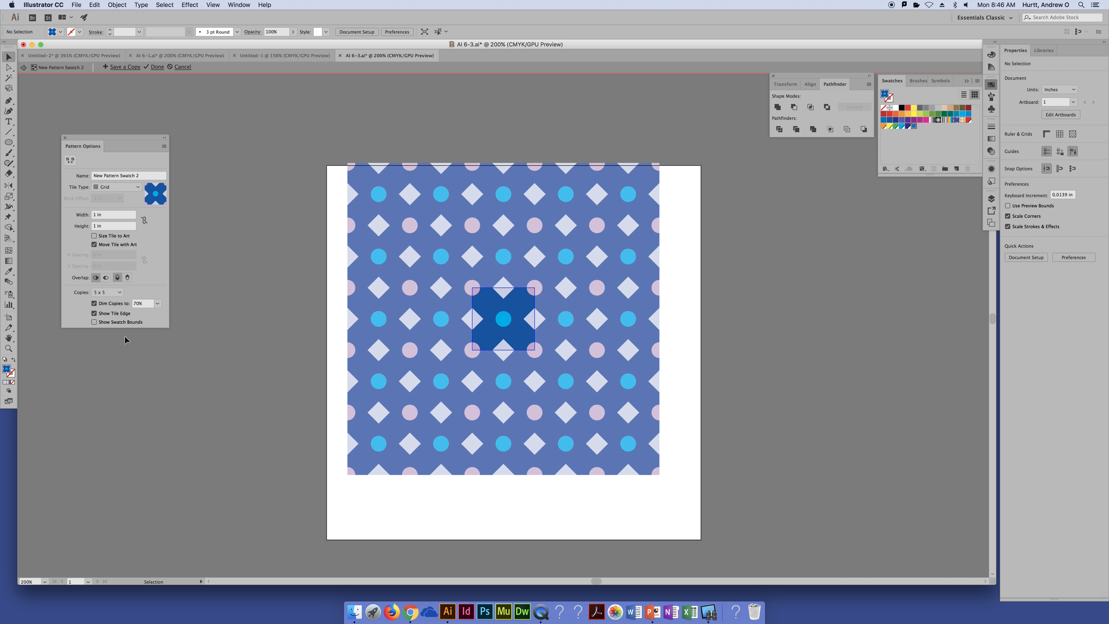
Try the pattern preview with its copies dimmed to 100%, and undo that change
{"action": "left_click", "coordinate": [156, 303]}
{"action": "left_click", "coordinate": [169, 408]}
{"action": "left_click", "coordinate": [169, 408]}
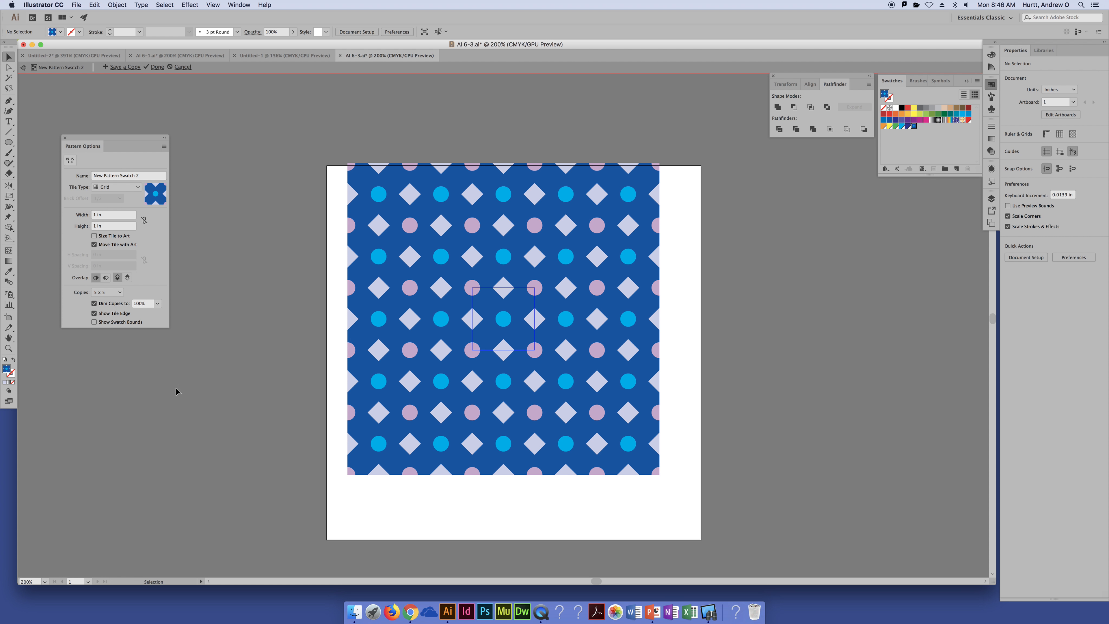
{"action": "key", "text": "a"}
{"action": "key", "text": "super+z"}
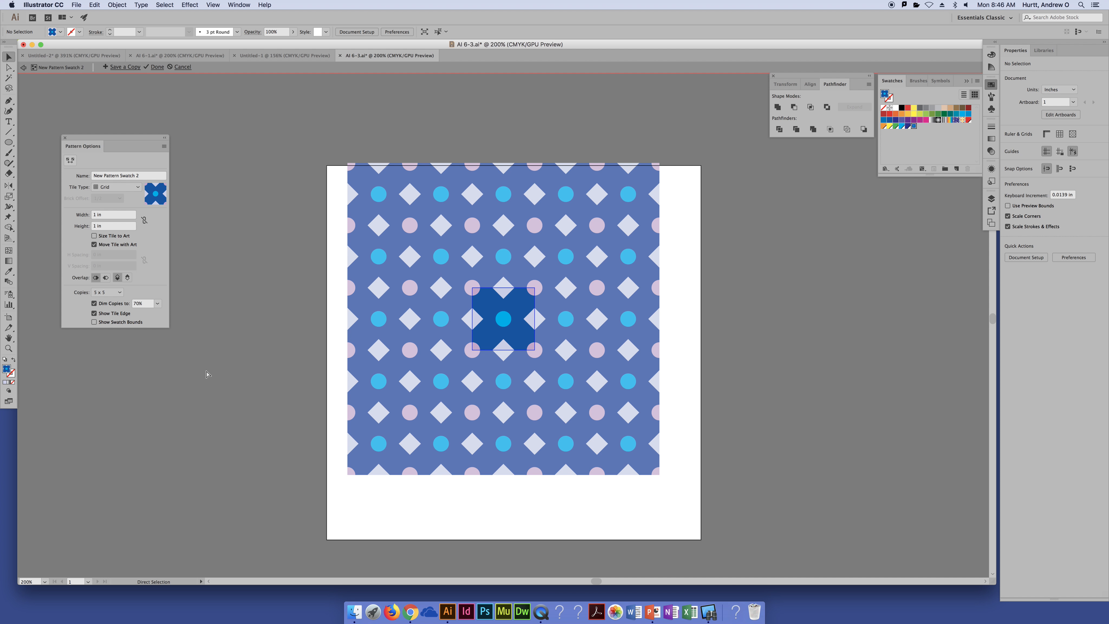
Finish editing the pattern swatch and deselect the blue tile on the artboard
{"action": "key", "text": "v"}
{"action": "double_click", "coordinate": [114, 175]}
{"action": "left_click", "coordinate": [108, 159]}
{"action": "left_click", "coordinate": [155, 66]}
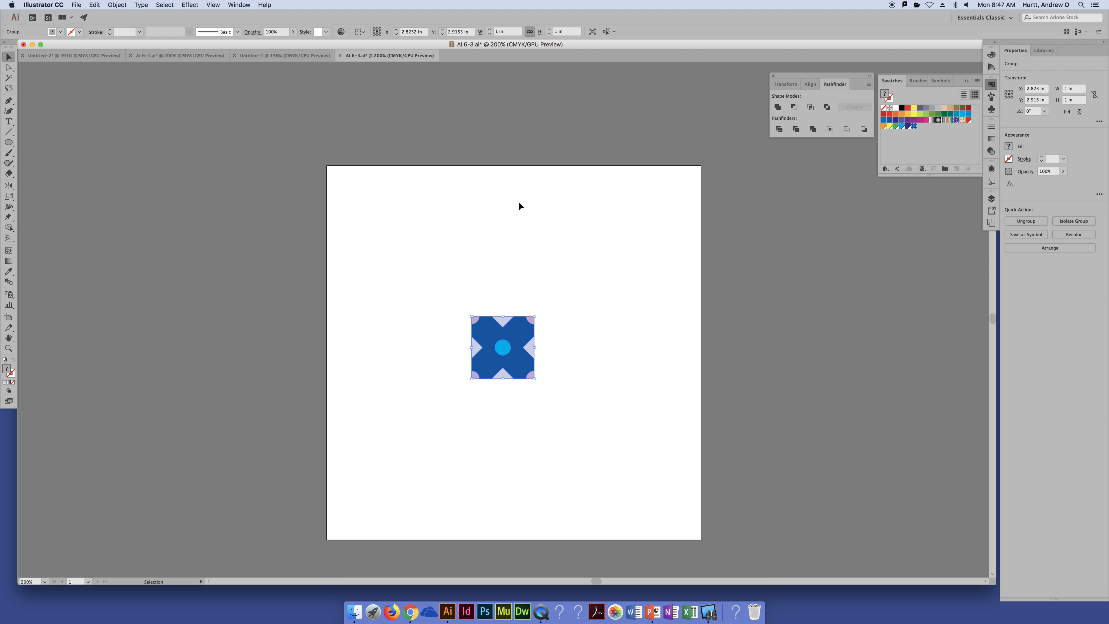
{"action": "left_click", "coordinate": [825, 256]}
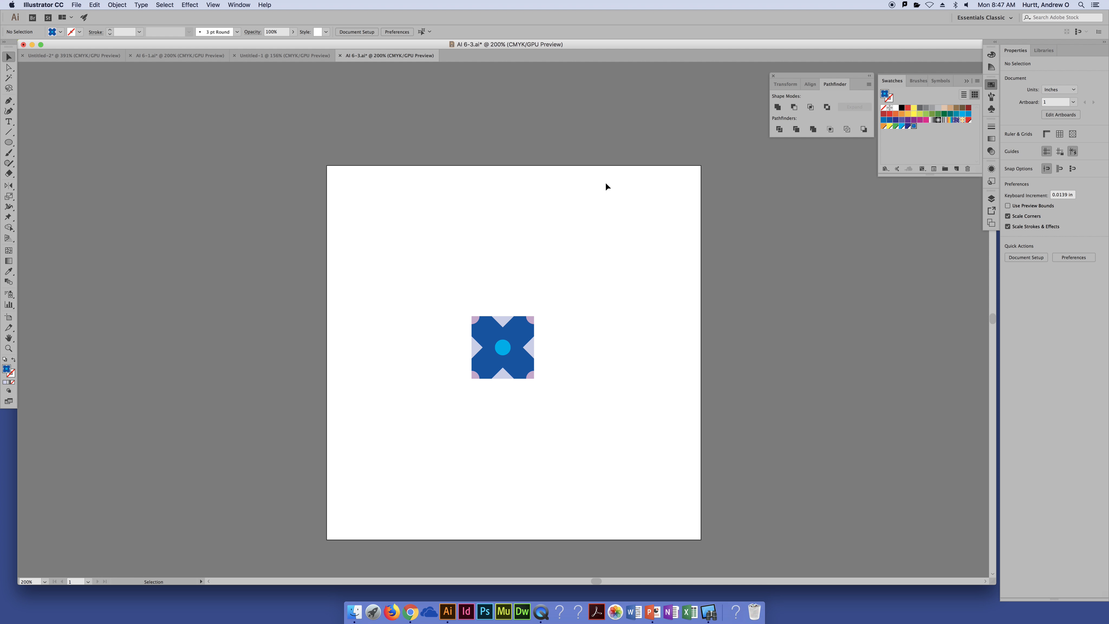
Edit the new pattern swatch, fill its blue background shape with white, and save the pattern change
{"action": "double_click", "coordinate": [915, 127]}
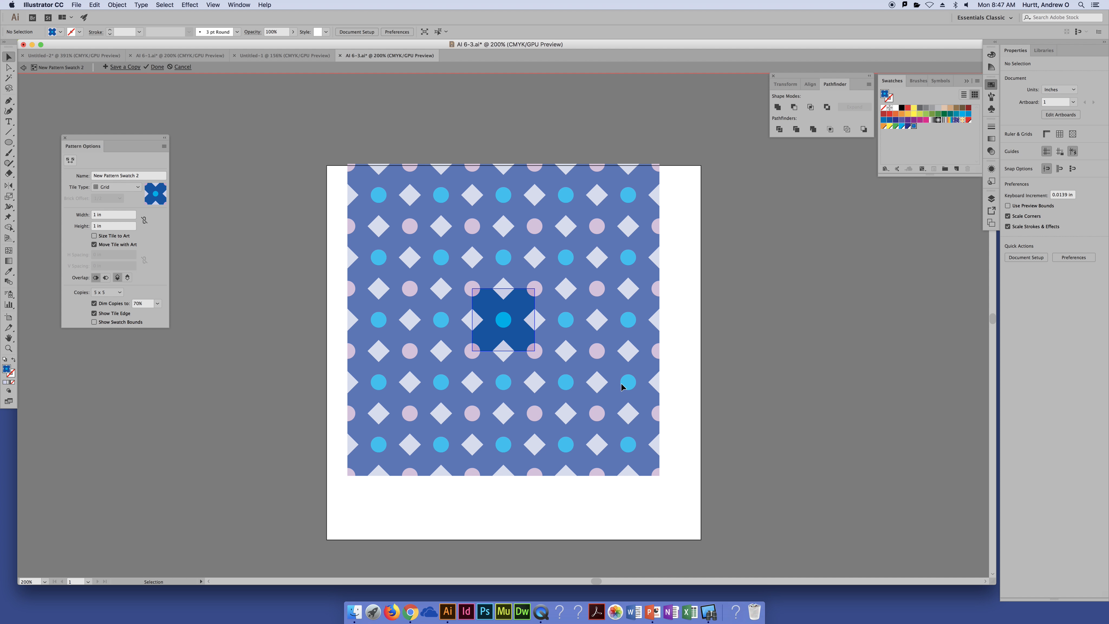
{"action": "key", "text": "a"}
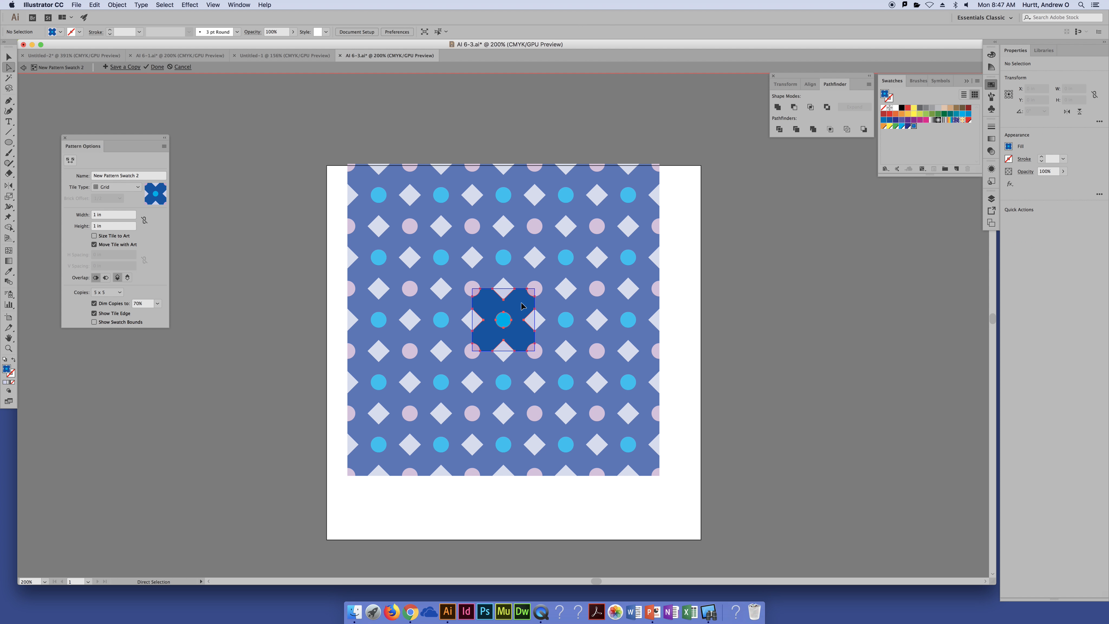
{"action": "left_click", "coordinate": [522, 305]}
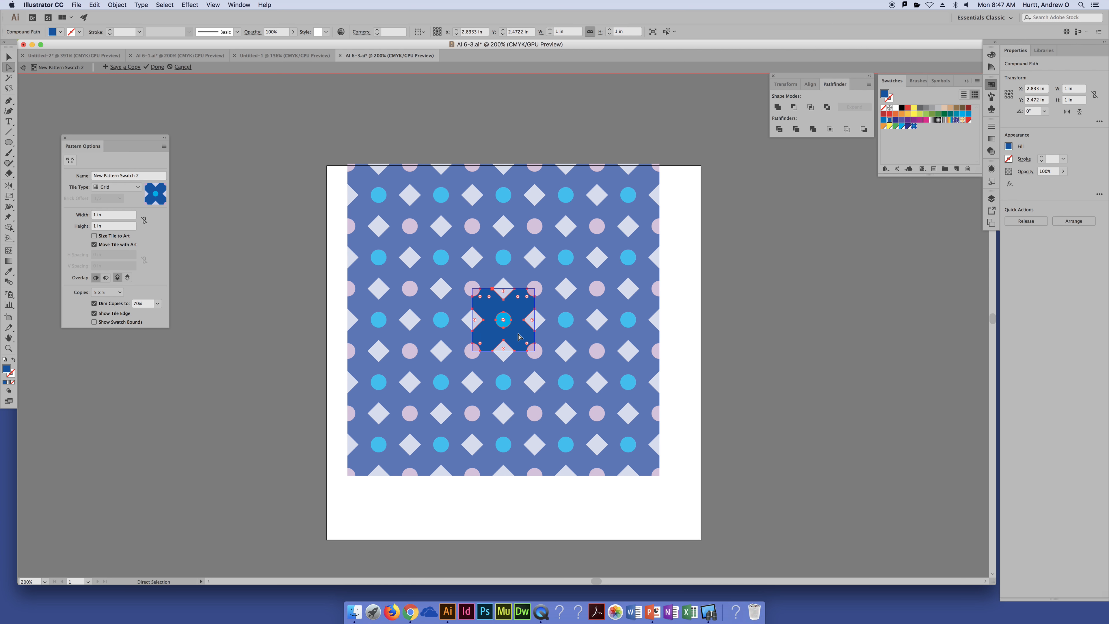
{"action": "left_click", "coordinate": [895, 108]}
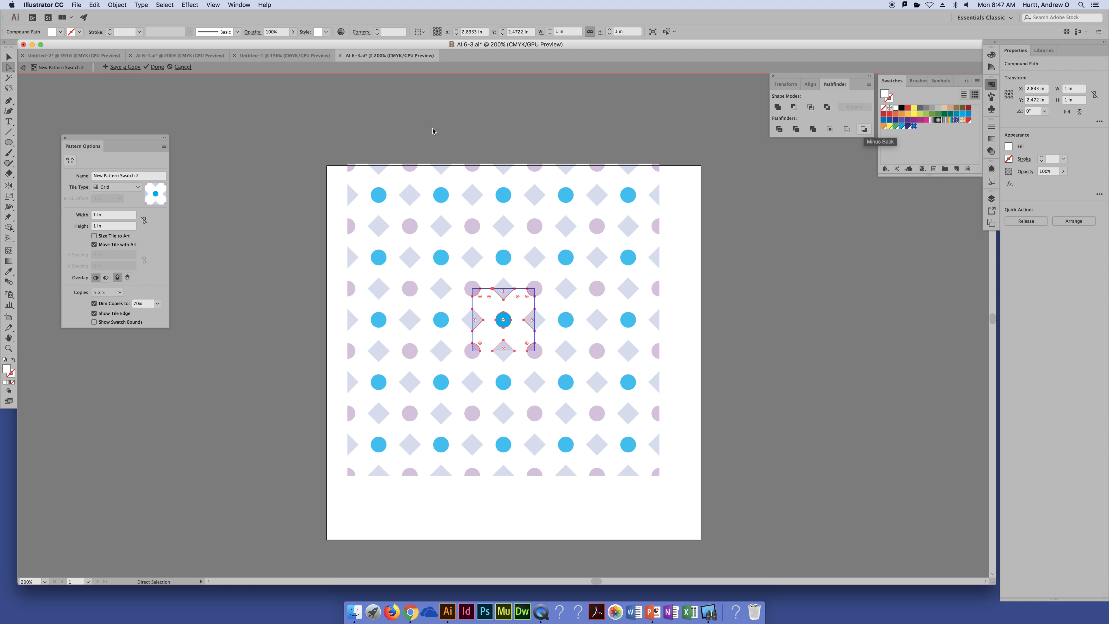
{"action": "left_click", "coordinate": [157, 66]}
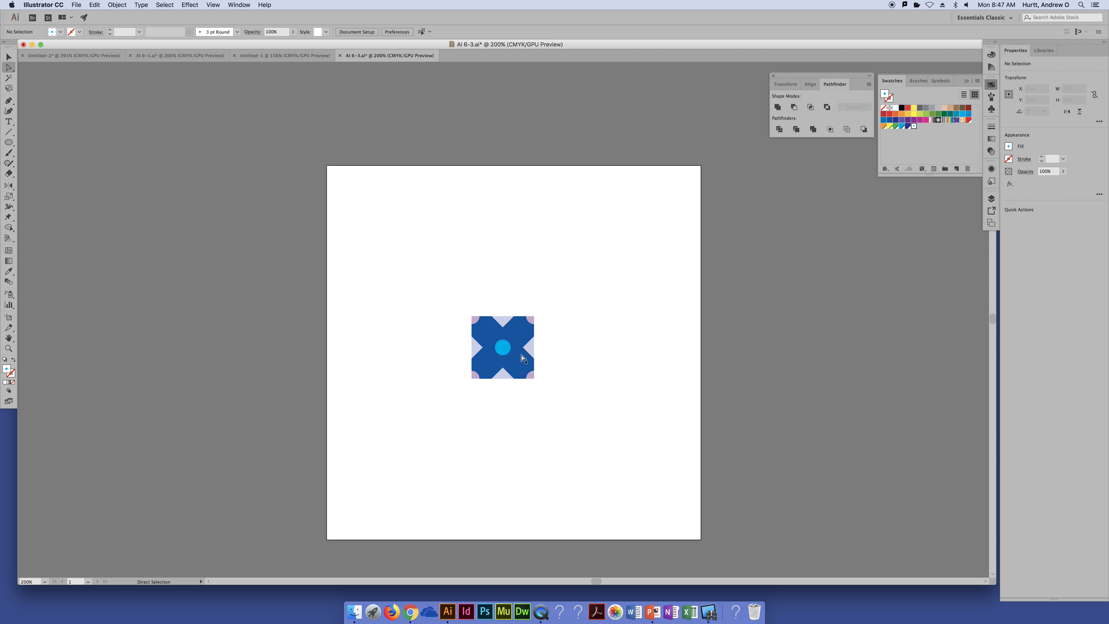
Move the original blue tile group off the artboard to its right, restoring it after a trial deletion
{"action": "left_click_drag", "start_coordinate": [440, 290], "coordinate": [568, 393]}
{"action": "key", "text": "v"}
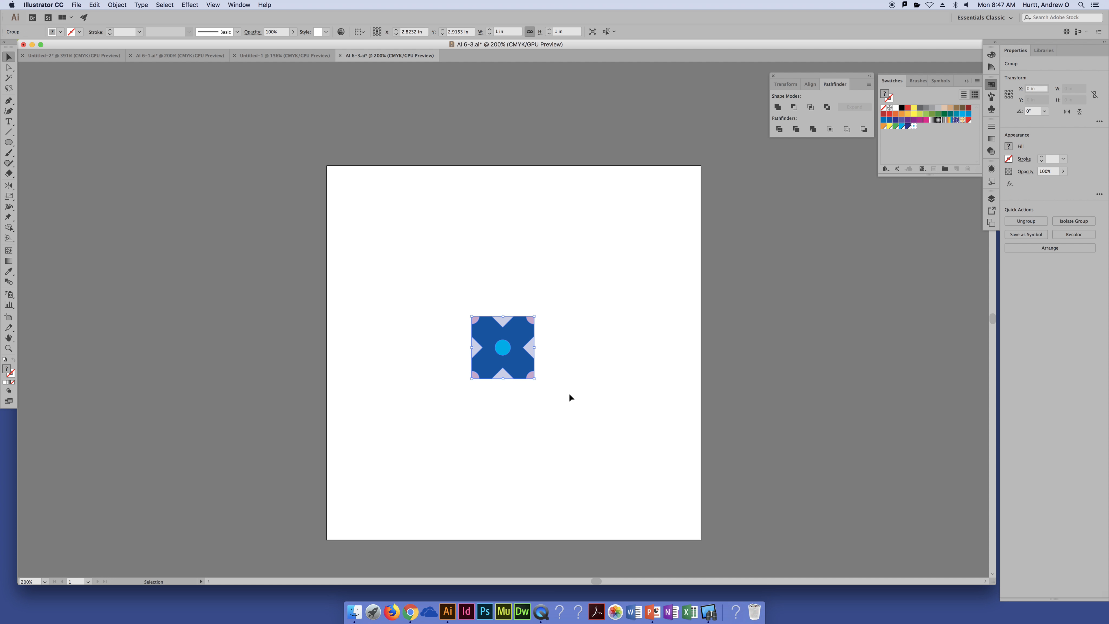
{"action": "key", "text": "Delete"}
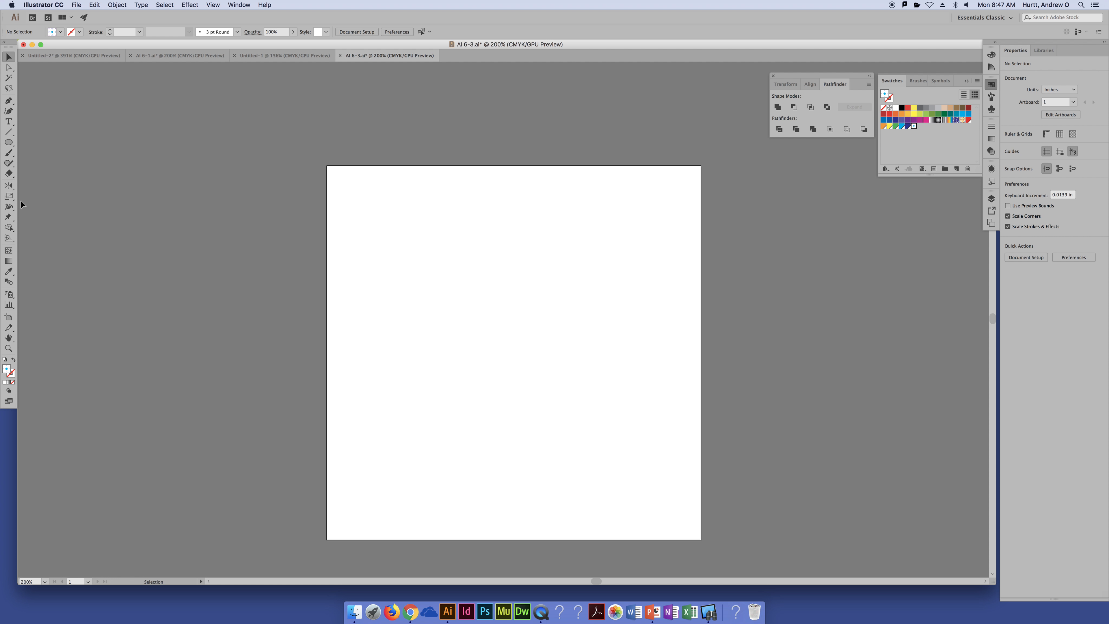
{"action": "key", "text": "super+z"}
{"action": "left_click_drag", "start_coordinate": [505, 351], "coordinate": [773, 345]}
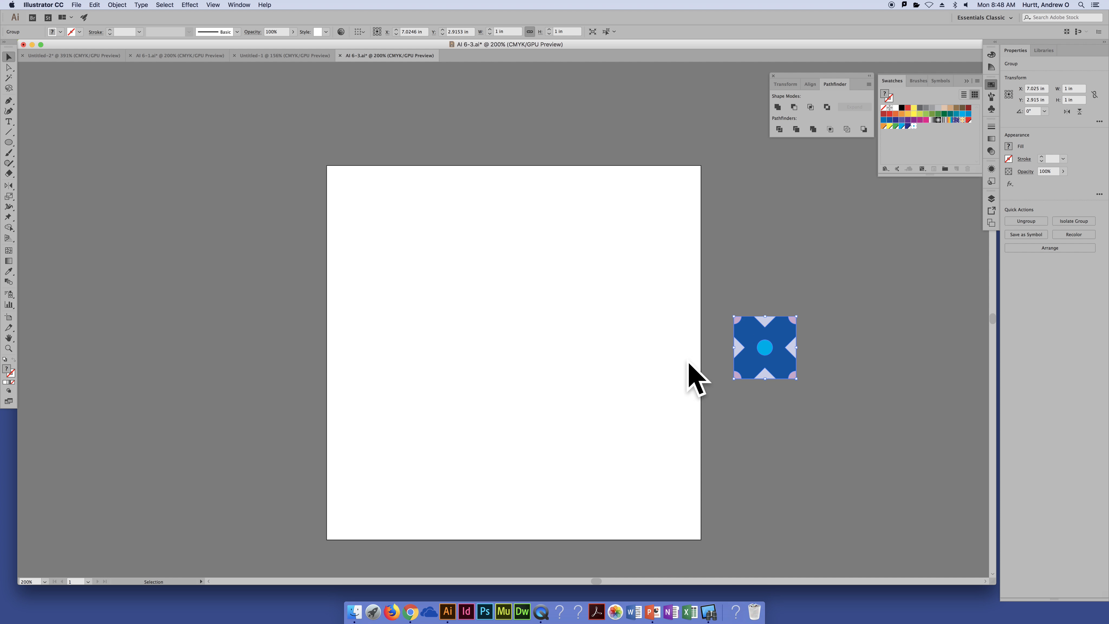
Draw an ellipse about 3.16 by 3.2 in, filled with the new pattern, in the artboard's upper-left area
{"action": "left_click", "coordinate": [7, 143]}
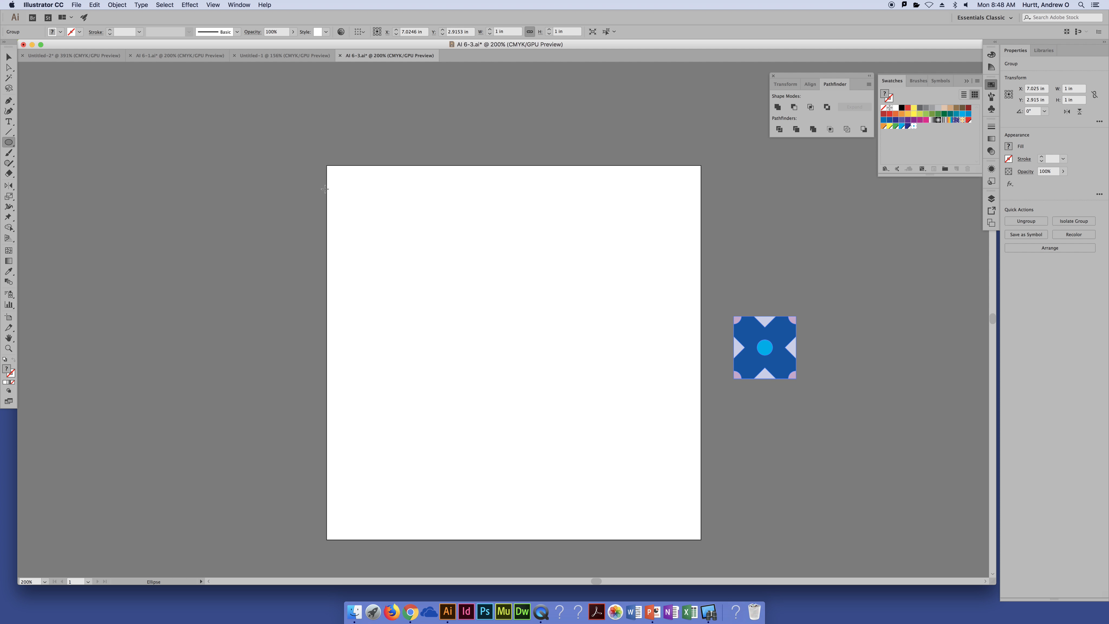
{"action": "left_click_drag", "start_coordinate": [341, 177], "coordinate": [506, 321]}
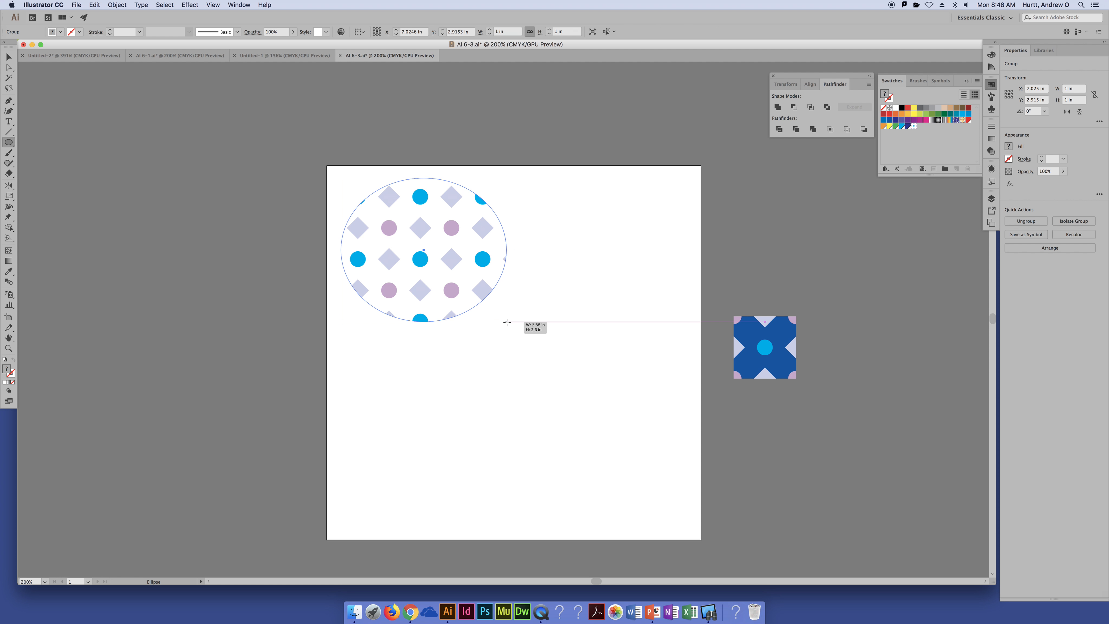
{"action": "key", "text": "v"}
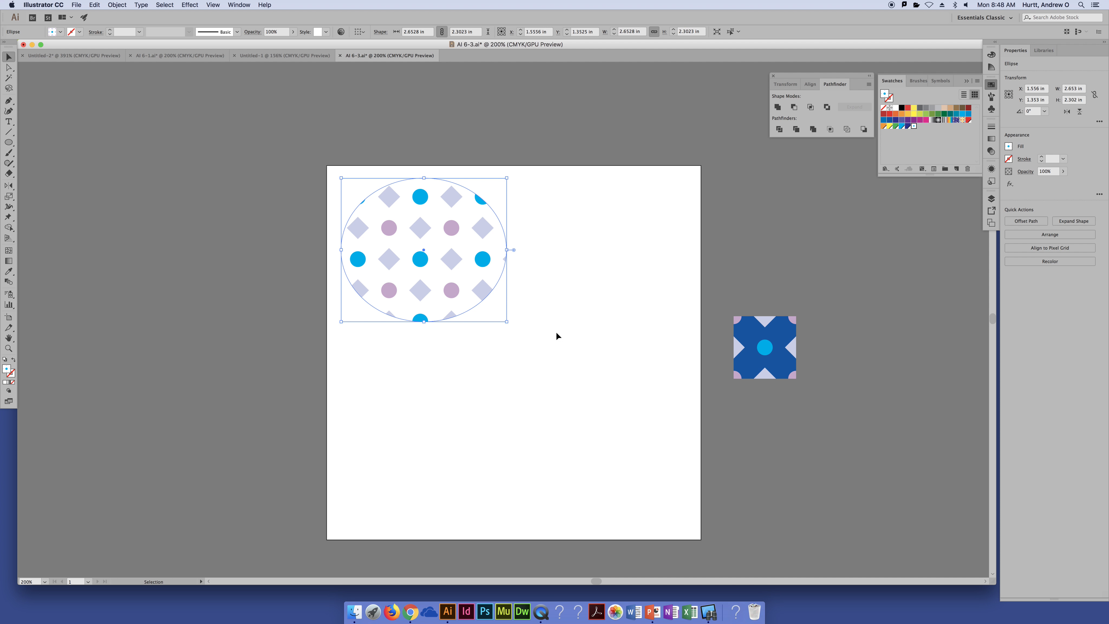
{"action": "left_click_drag", "start_coordinate": [507, 322], "coordinate": [538, 378]}
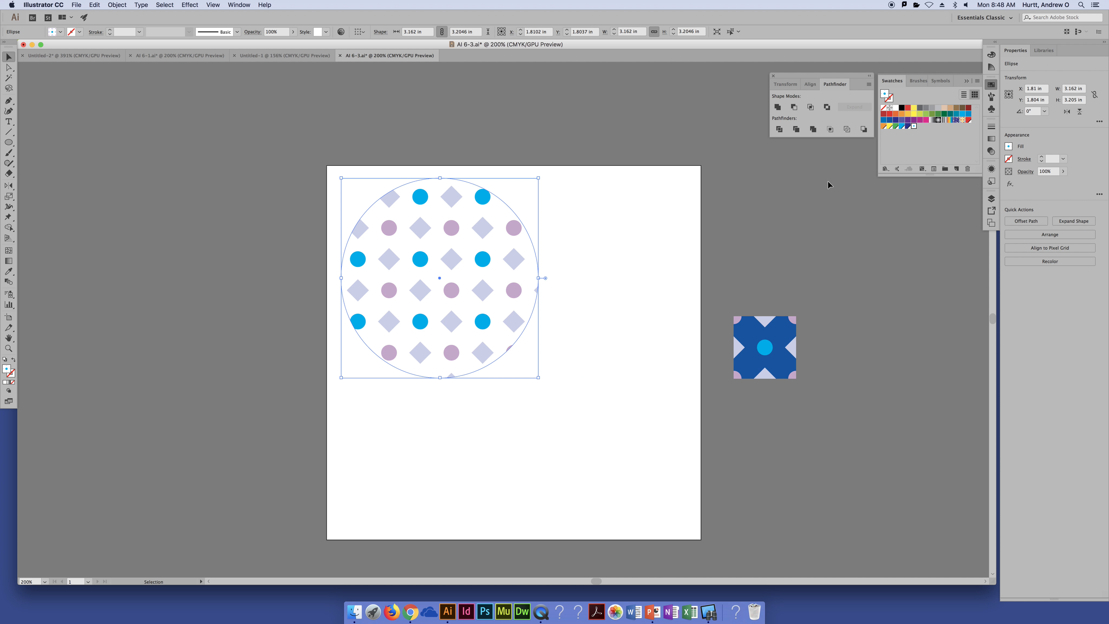
Edit the pattern swatch again, fill its white background shape with red, and save the pattern change
{"action": "double_click", "coordinate": [913, 127]}
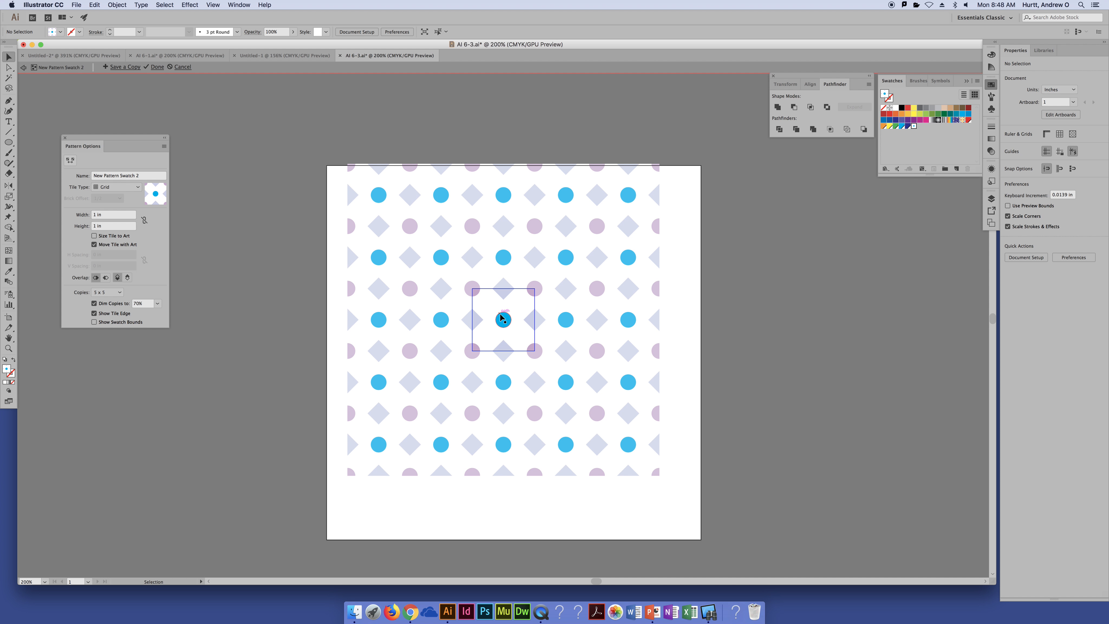
{"action": "key", "text": "super+a"}
{"action": "left_click", "coordinate": [516, 329]}
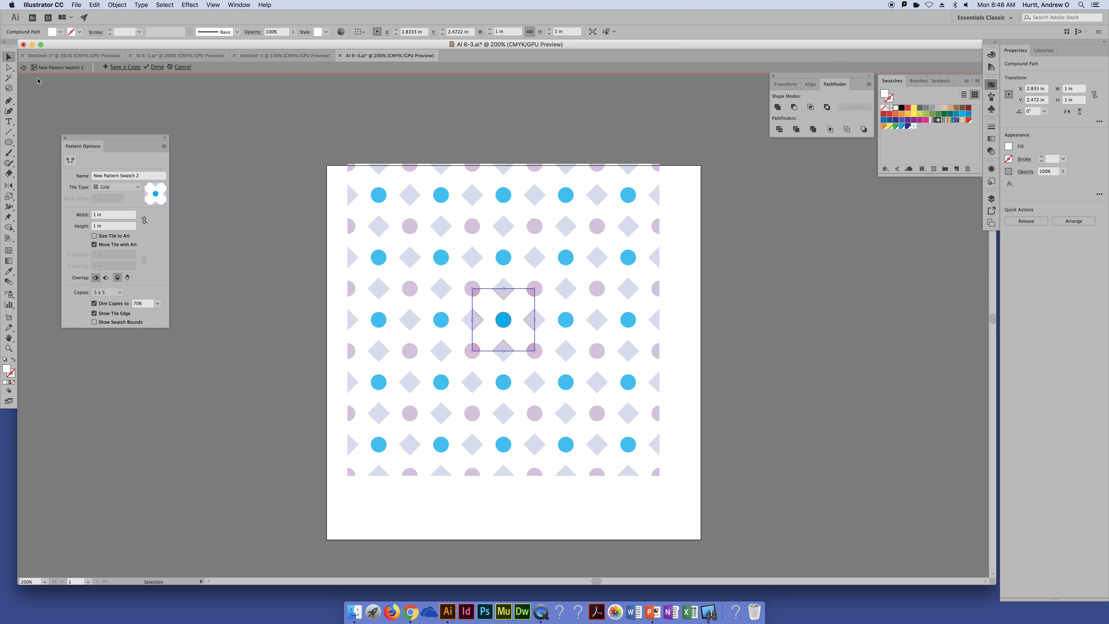
{"action": "left_click", "coordinate": [8, 68]}
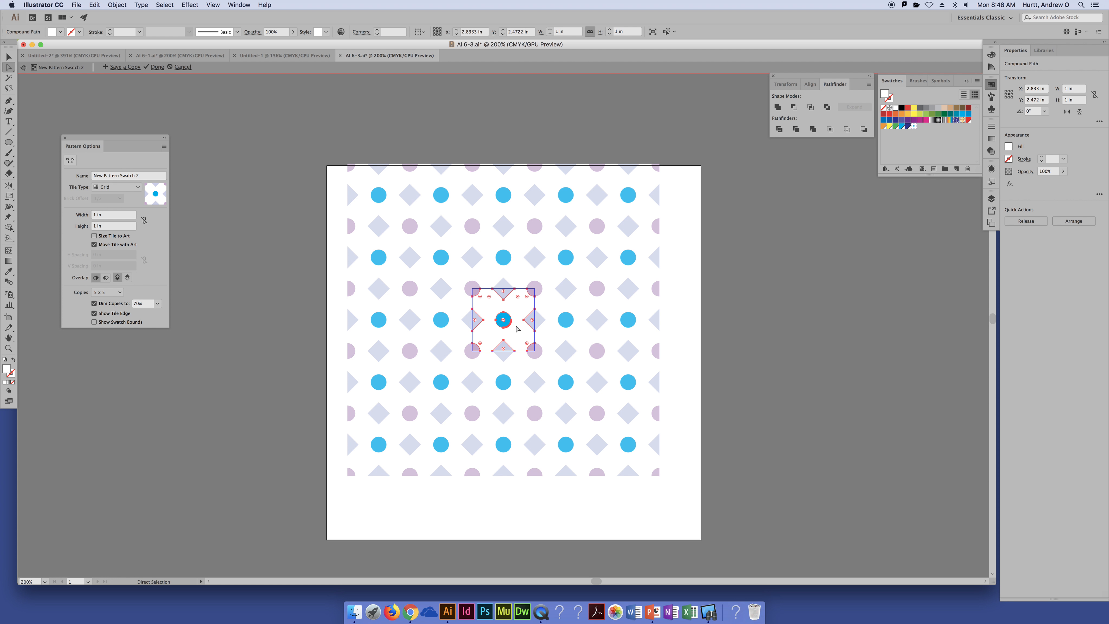
{"action": "left_click", "coordinate": [686, 302]}
{"action": "left_click", "coordinate": [517, 335]}
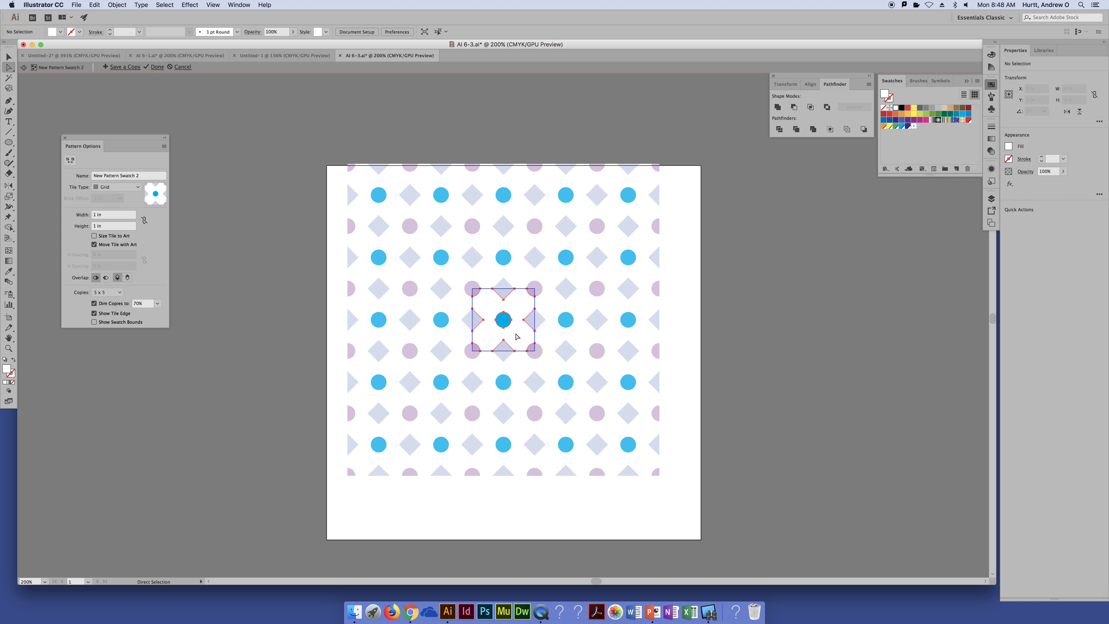
{"action": "left_click", "coordinate": [908, 109]}
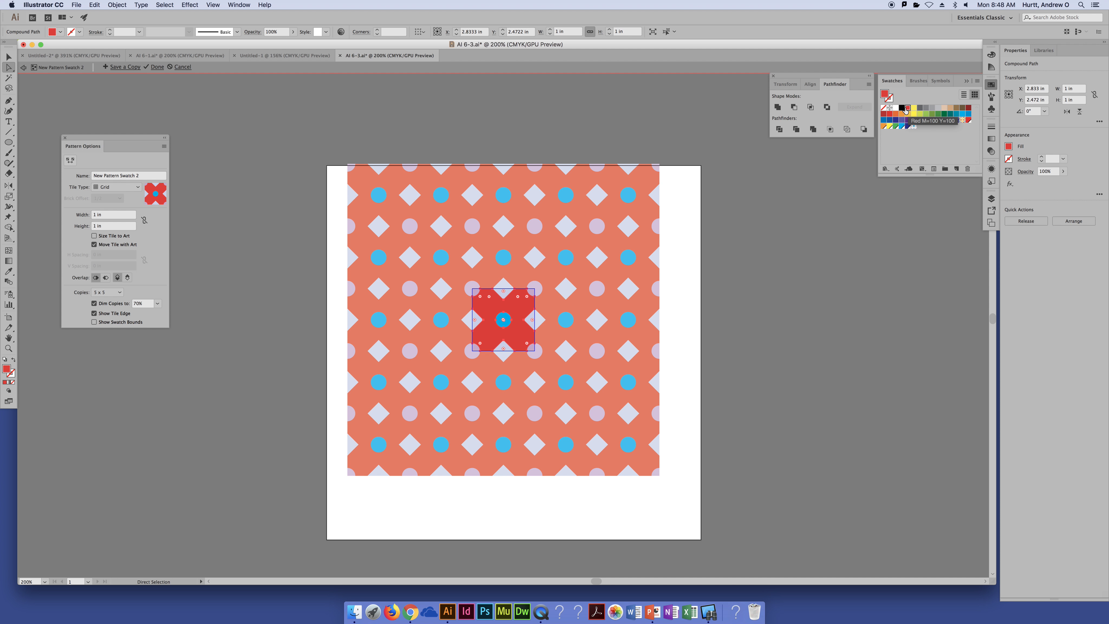
{"action": "left_click", "coordinate": [157, 67]}
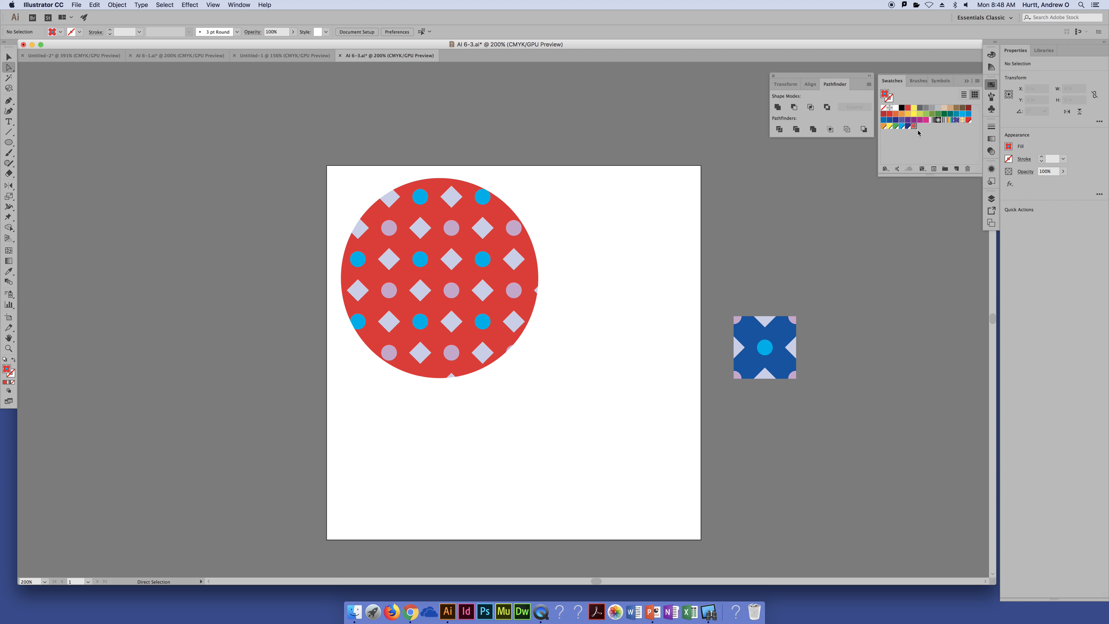
Undo the red recolouring of the pattern swatch
{"action": "key", "text": "super+z"}
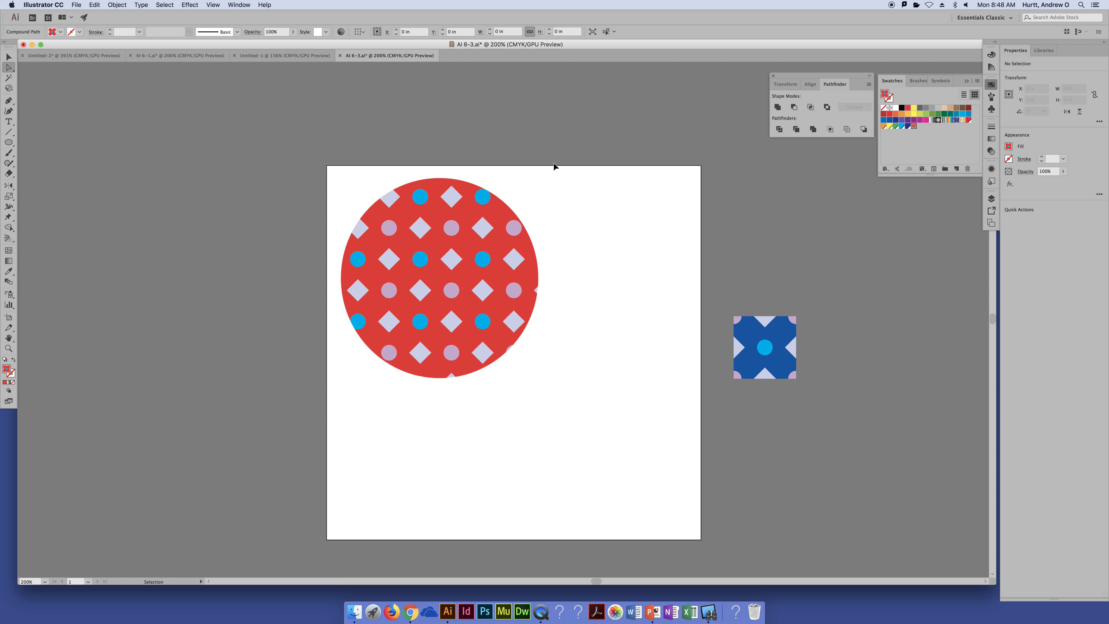
{"action": "key", "text": "super+z"}
{"action": "key", "text": "super+z"}
{"action": "key", "text": "super+z"}
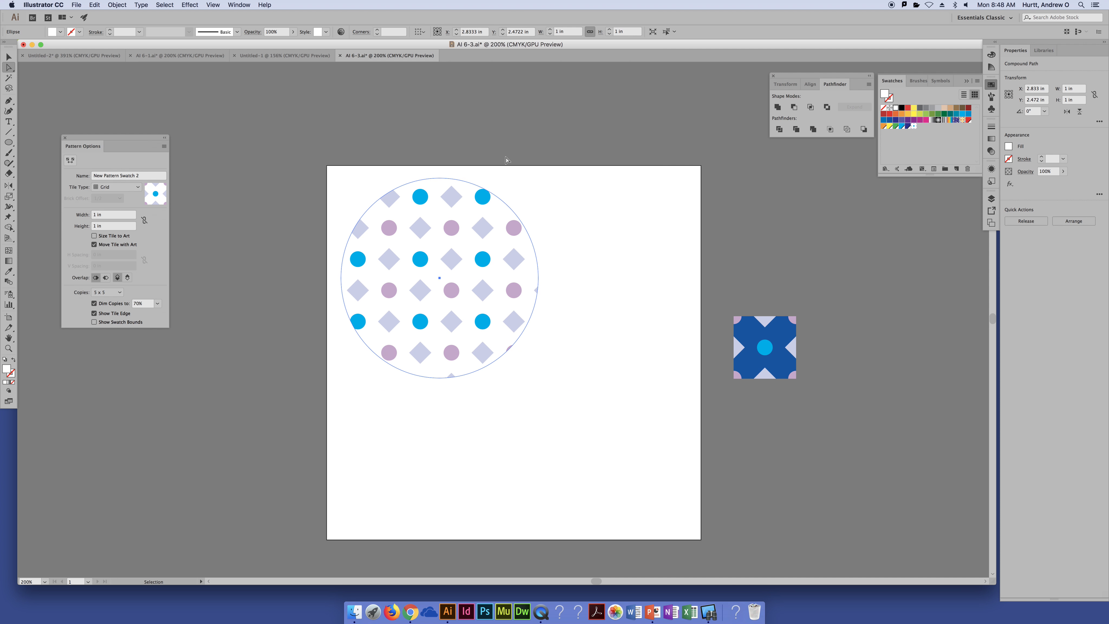
{"action": "key", "text": "super+z"}
{"action": "key", "text": "super+z"}
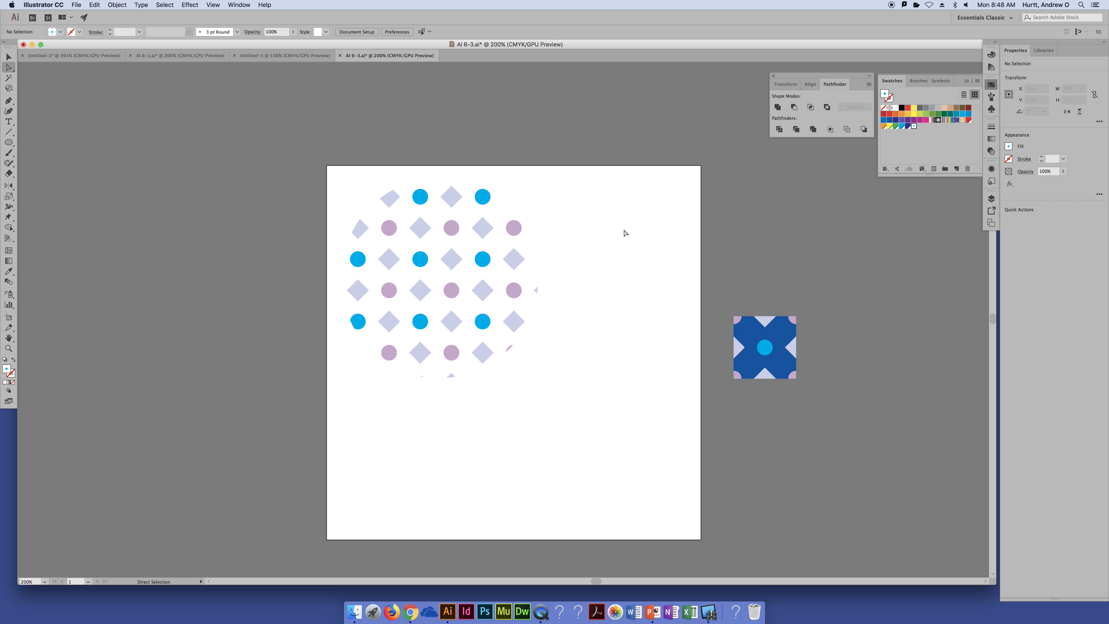
Fill the blue background shape of the tile beside the artboard with the light grey swatch
{"action": "left_click", "coordinate": [781, 362]}
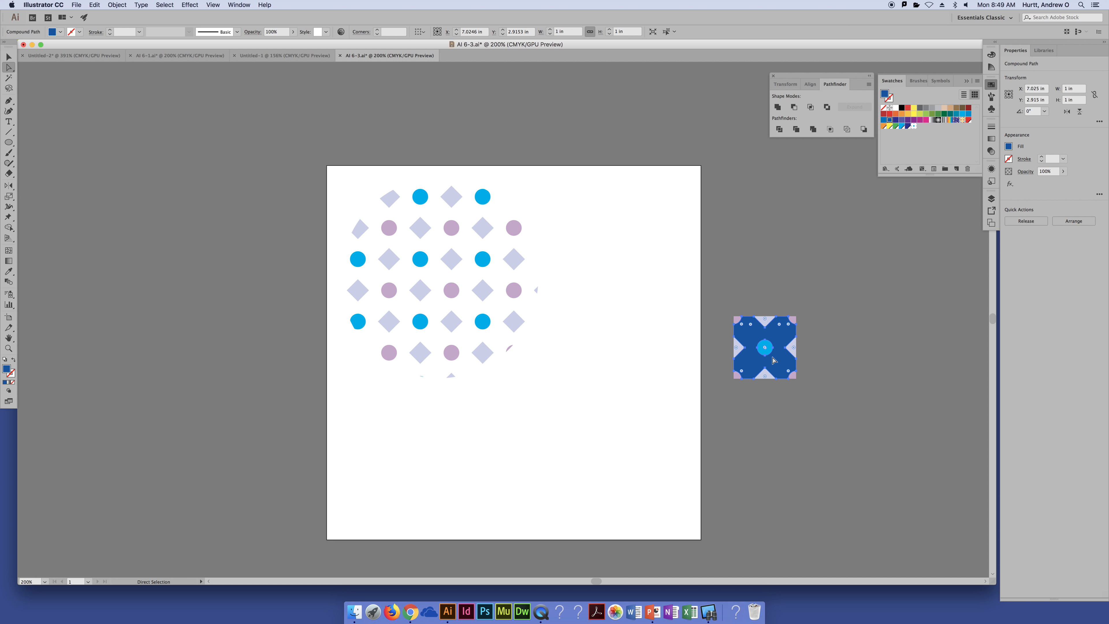
{"action": "left_click", "coordinate": [938, 107]}
{"action": "left_click", "coordinate": [916, 263]}
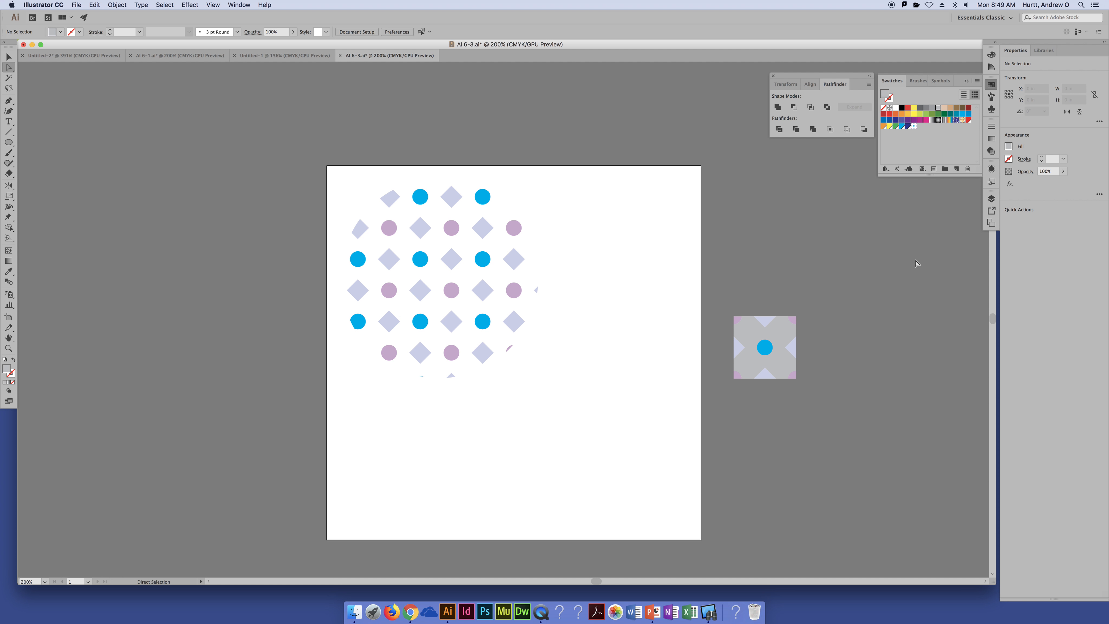
Replace the existing pattern swatch with the whole grey tile so the ellipse updates, and apply that swatch to the selected tile
{"action": "key", "text": "v"}
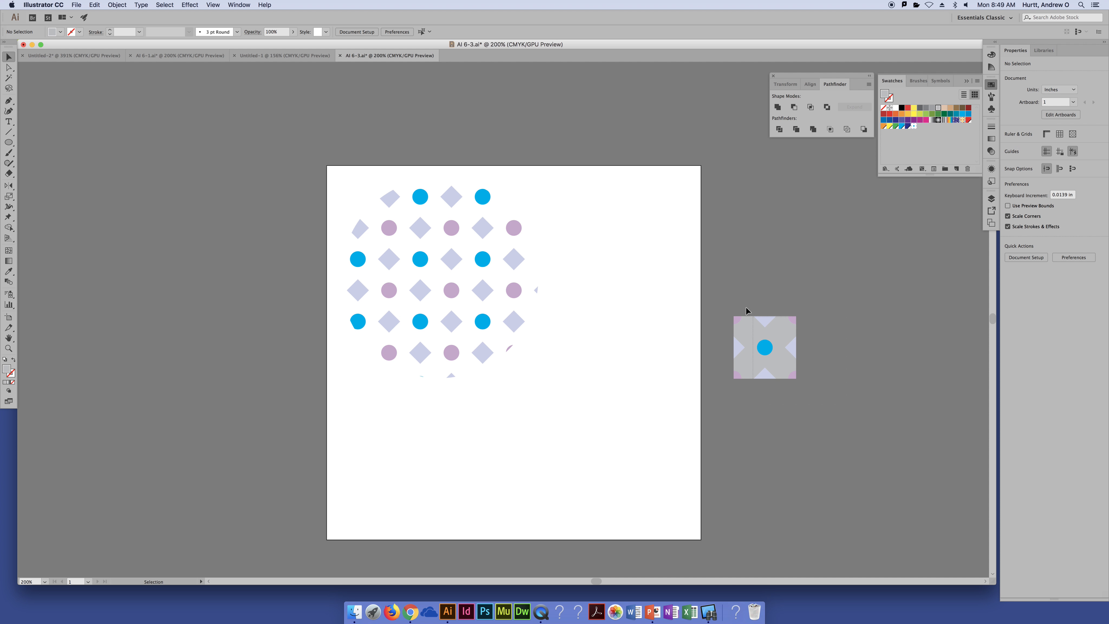
{"action": "left_click_drag", "start_coordinate": [747, 307], "coordinate": [722, 290]}
{"action": "left_click_drag", "start_coordinate": [777, 332], "coordinate": [921, 127]}
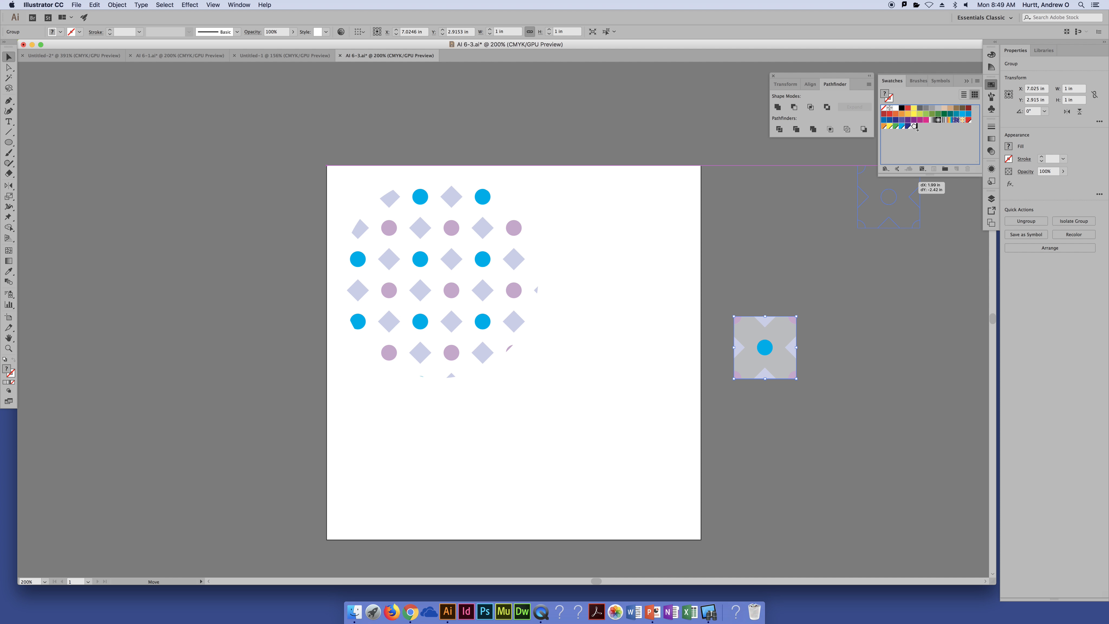
{"action": "left_click_drag", "start_coordinate": [915, 125], "coordinate": [914, 126]}
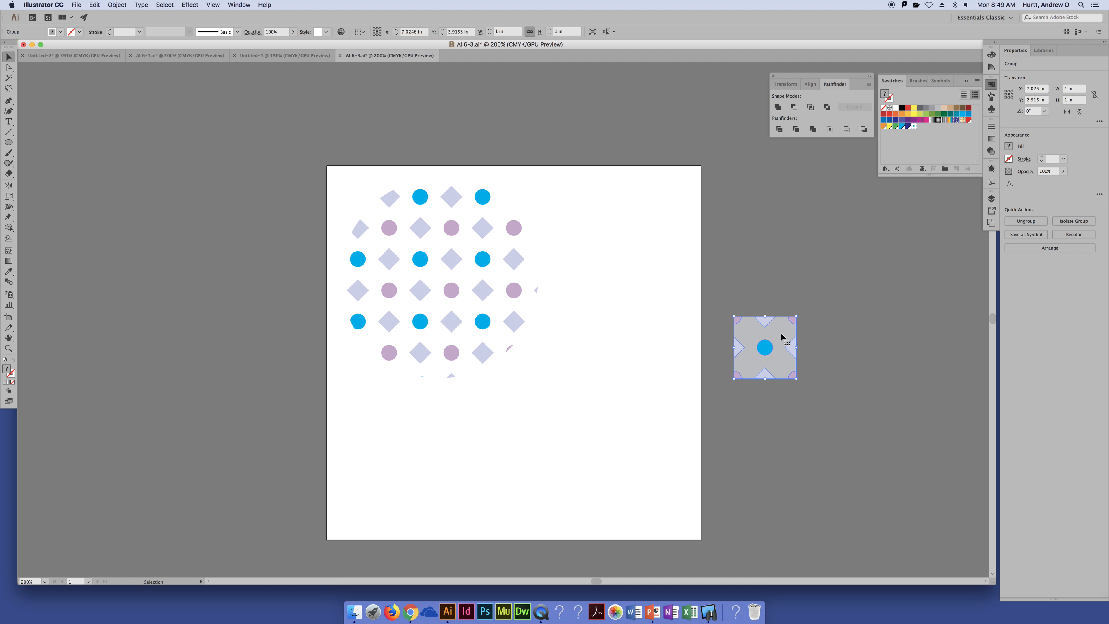
{"action": "left_click_drag", "start_coordinate": [782, 330], "coordinate": [916, 128]}
{"action": "left_click_drag", "start_coordinate": [780, 371], "coordinate": [914, 129]}
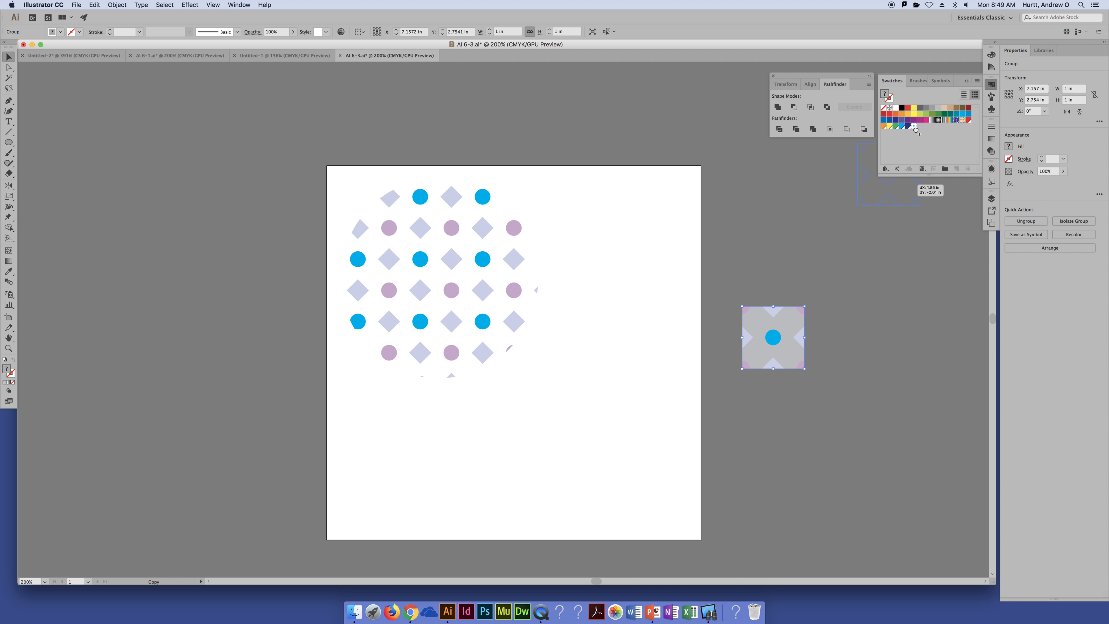
{"action": "left_click_drag", "start_coordinate": [915, 128], "coordinate": [912, 127]}
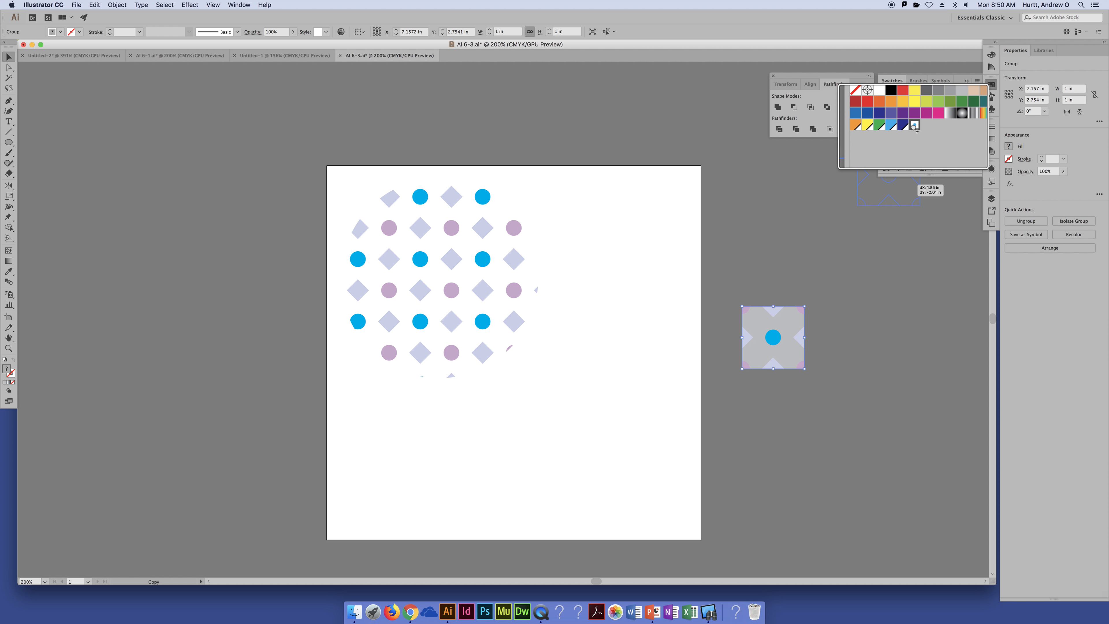
{"action": "left_click", "coordinate": [914, 127]}
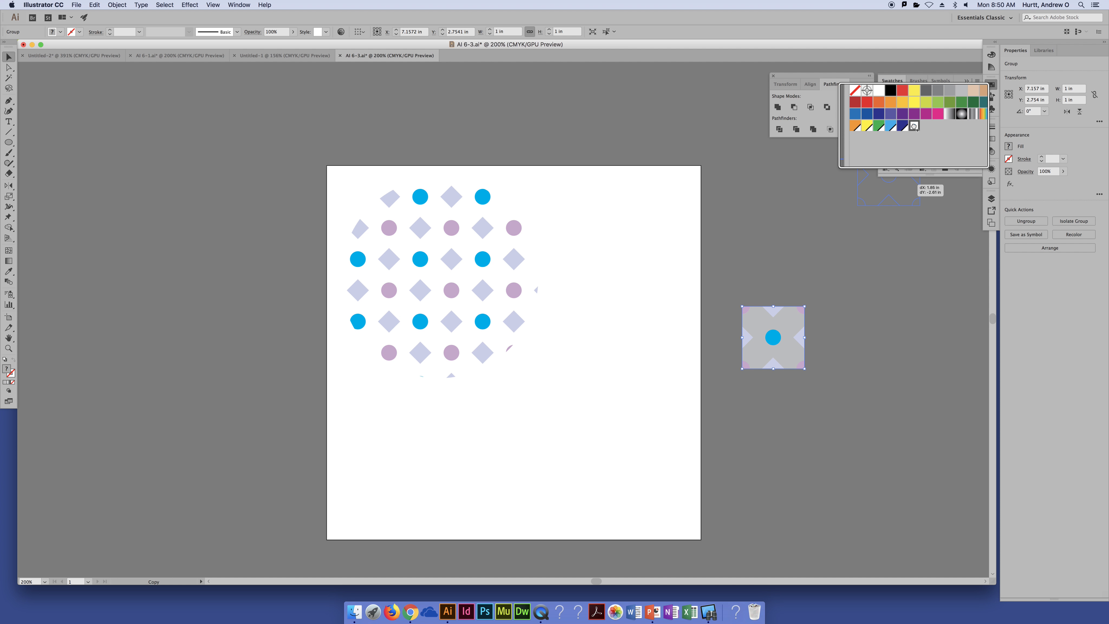
{"action": "left_click_drag", "start_coordinate": [914, 126], "coordinate": [915, 127]}
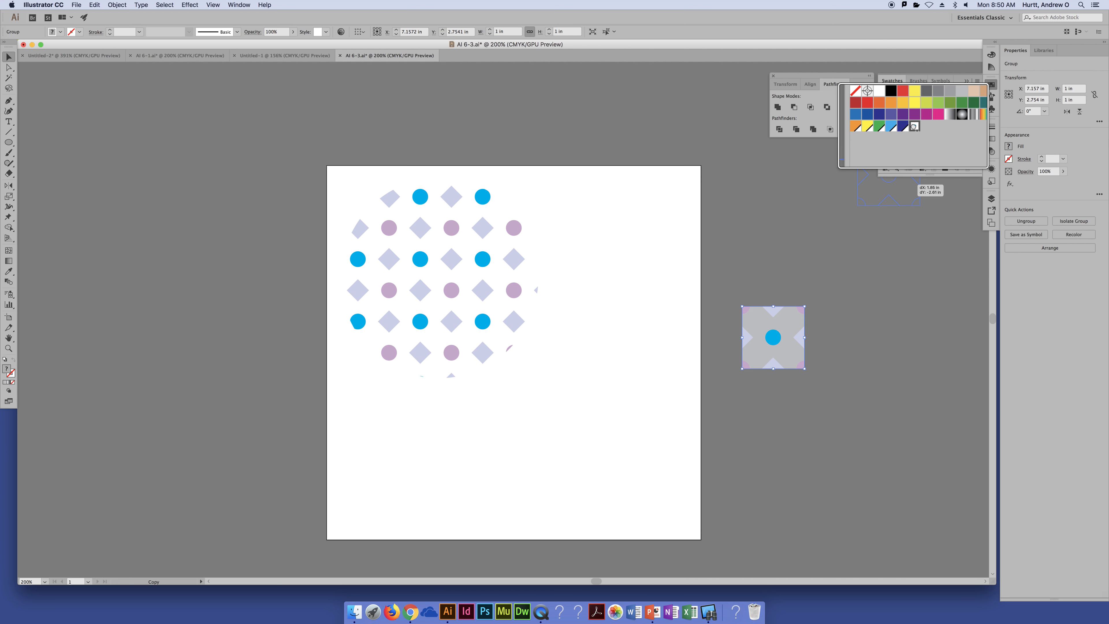
{"action": "left_click_drag", "start_coordinate": [914, 126], "coordinate": [915, 128]}
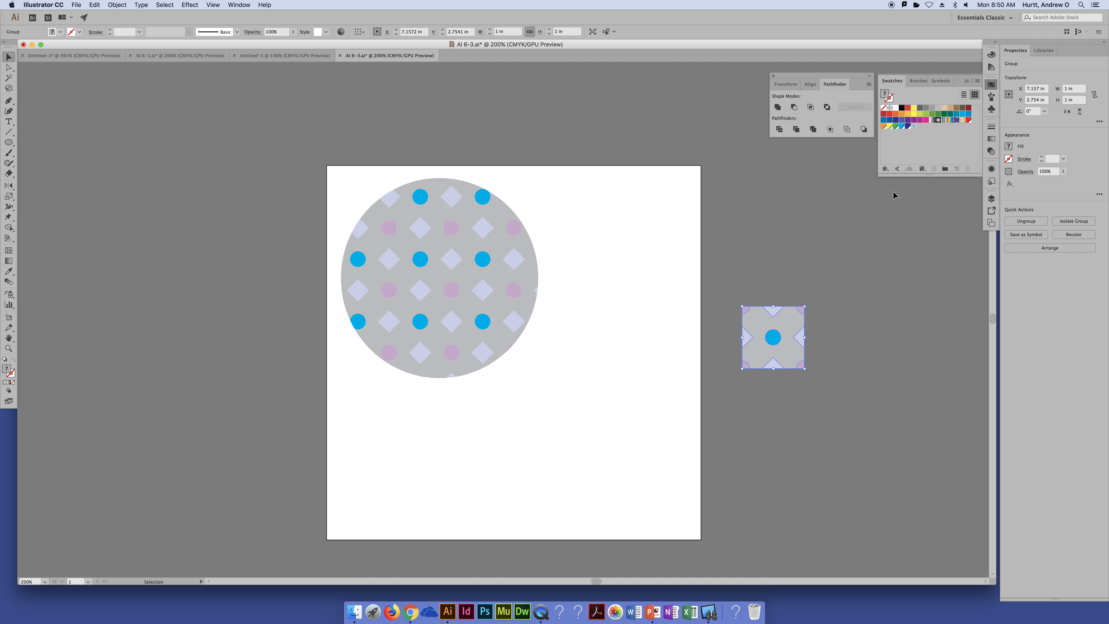
{"action": "left_click", "coordinate": [914, 126]}
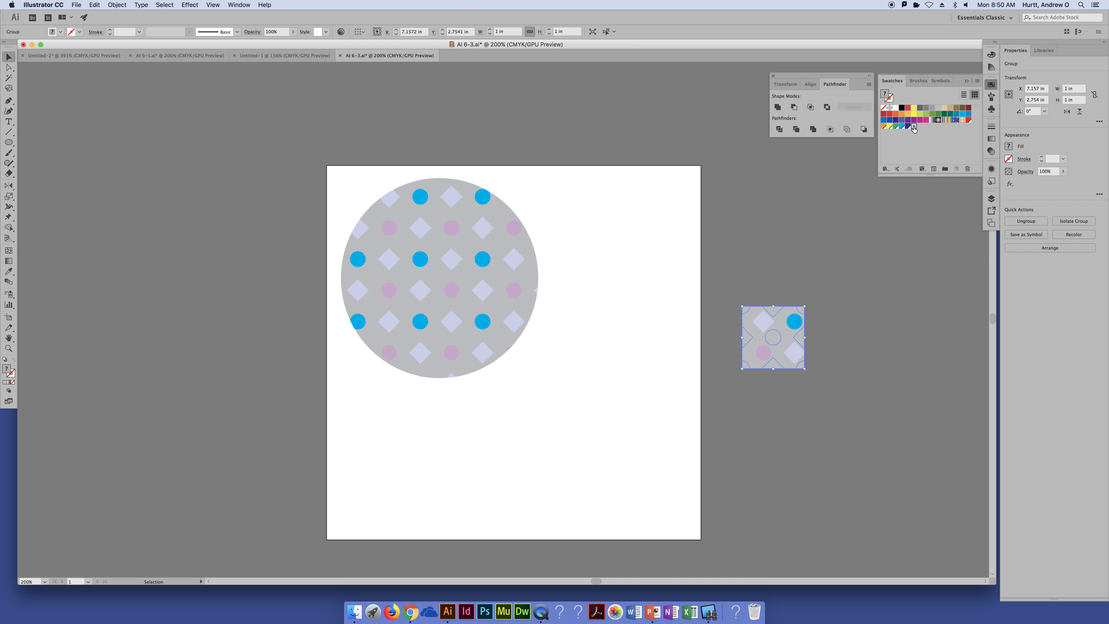
Edit the pattern swatch, fill its grey background shape with light green, and save the pattern change
{"action": "double_click", "coordinate": [913, 127]}
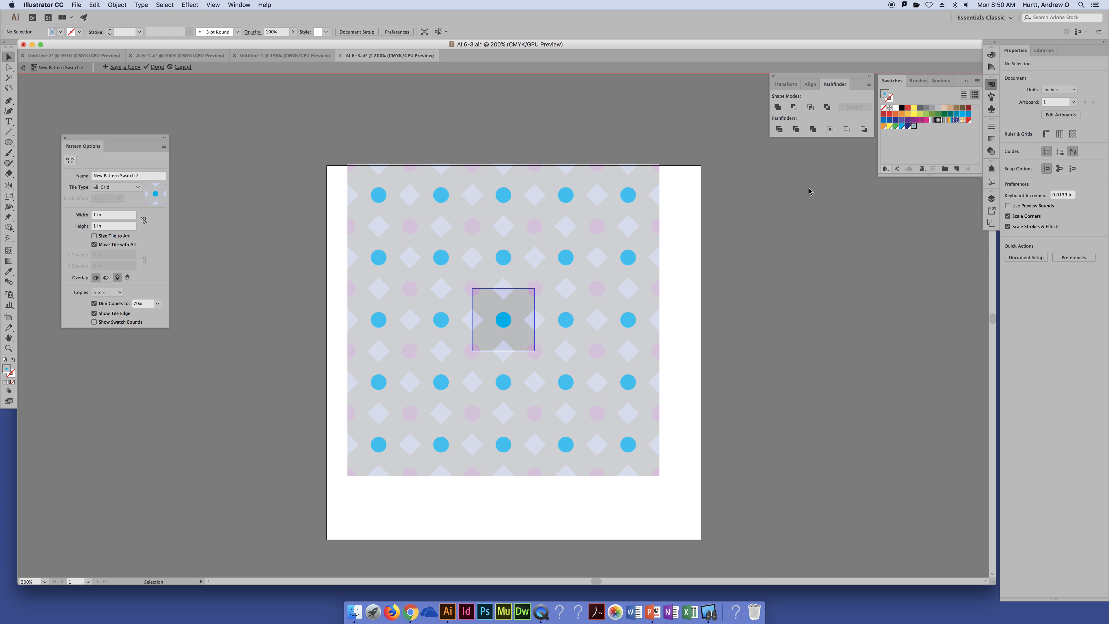
{"action": "left_click", "coordinate": [516, 335]}
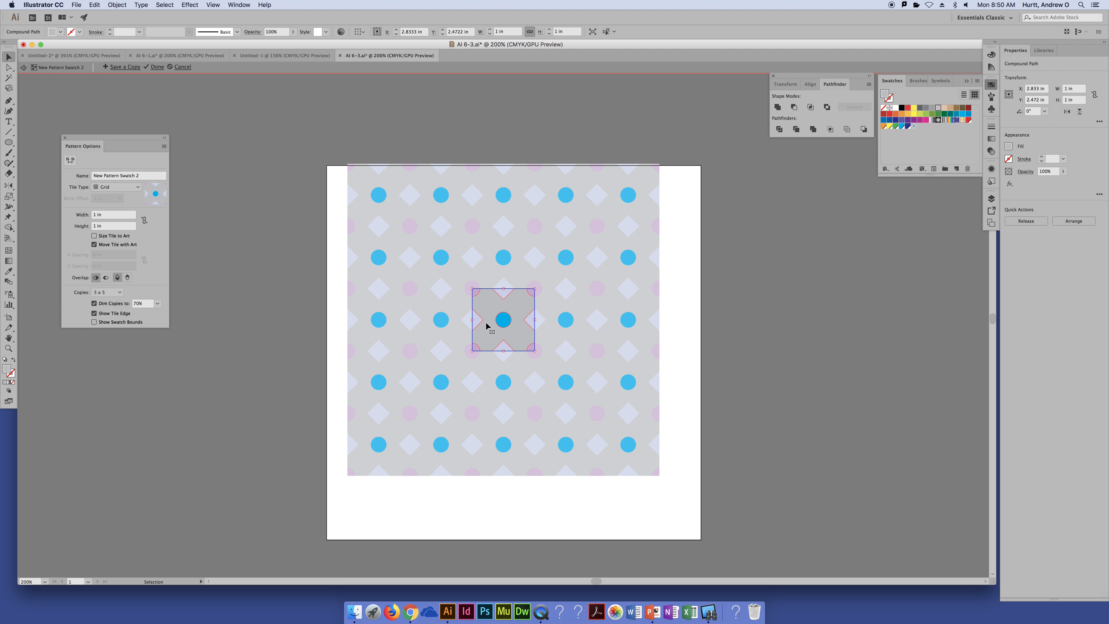
{"action": "left_click", "coordinate": [8, 68]}
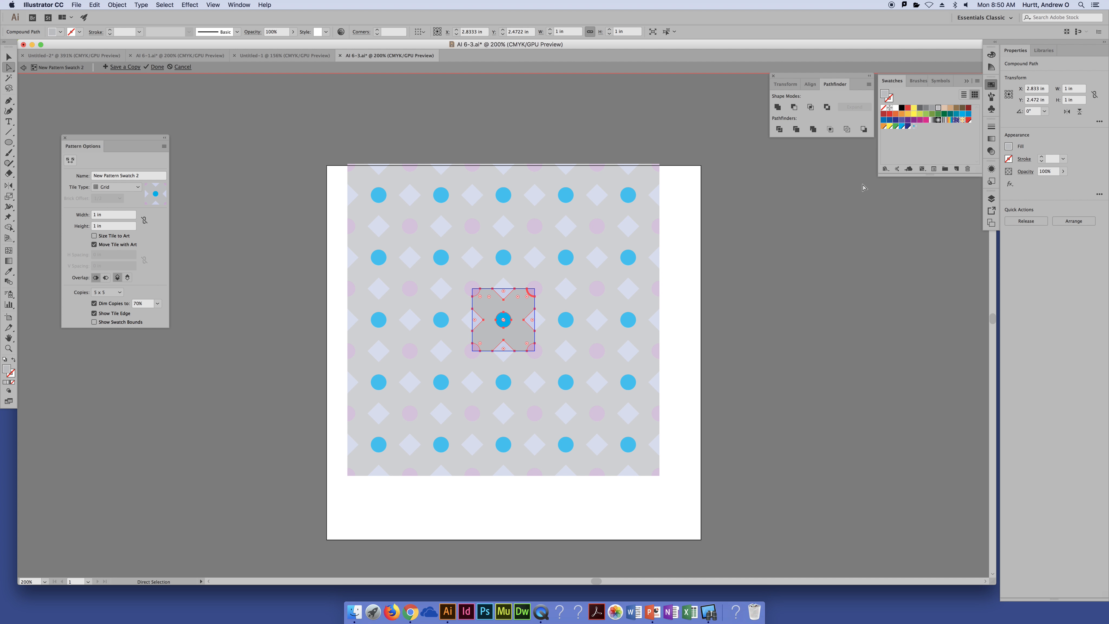
{"action": "left_click", "coordinate": [926, 114]}
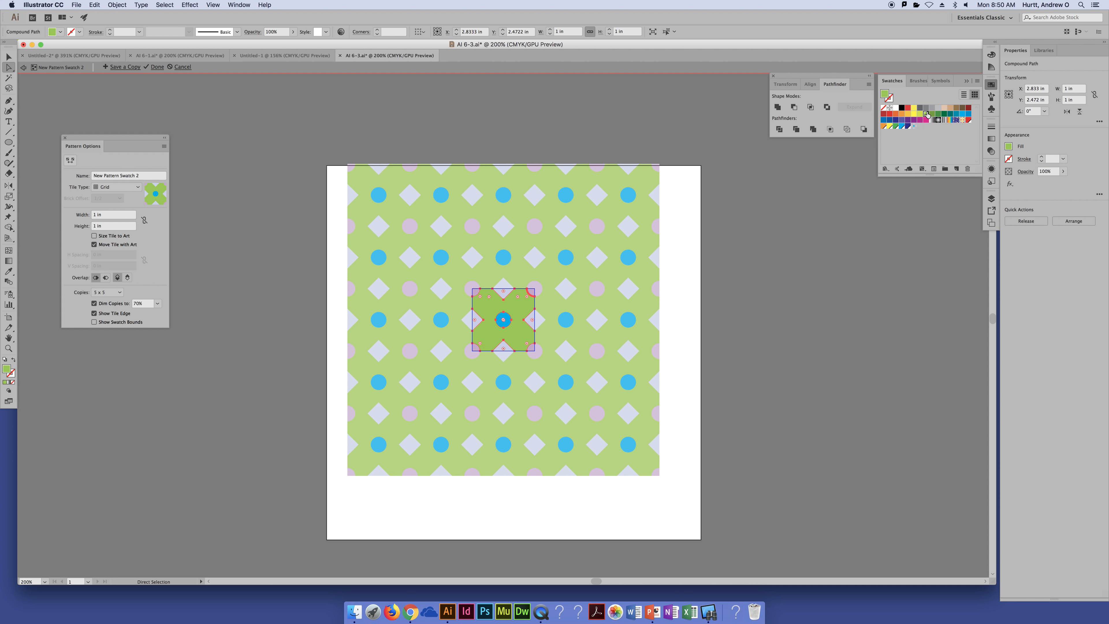
{"action": "left_click", "coordinate": [157, 66]}
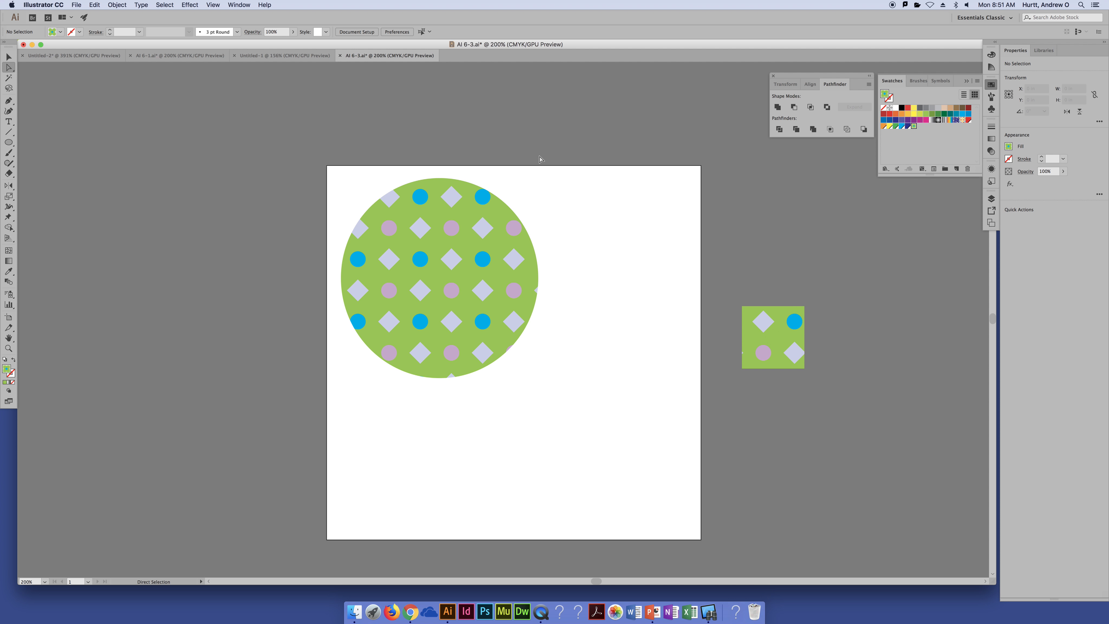
Undo the green recolouring of the pattern swatch and the pattern fill applied to the tile beside the artboard
{"action": "double_click", "coordinate": [914, 127]}
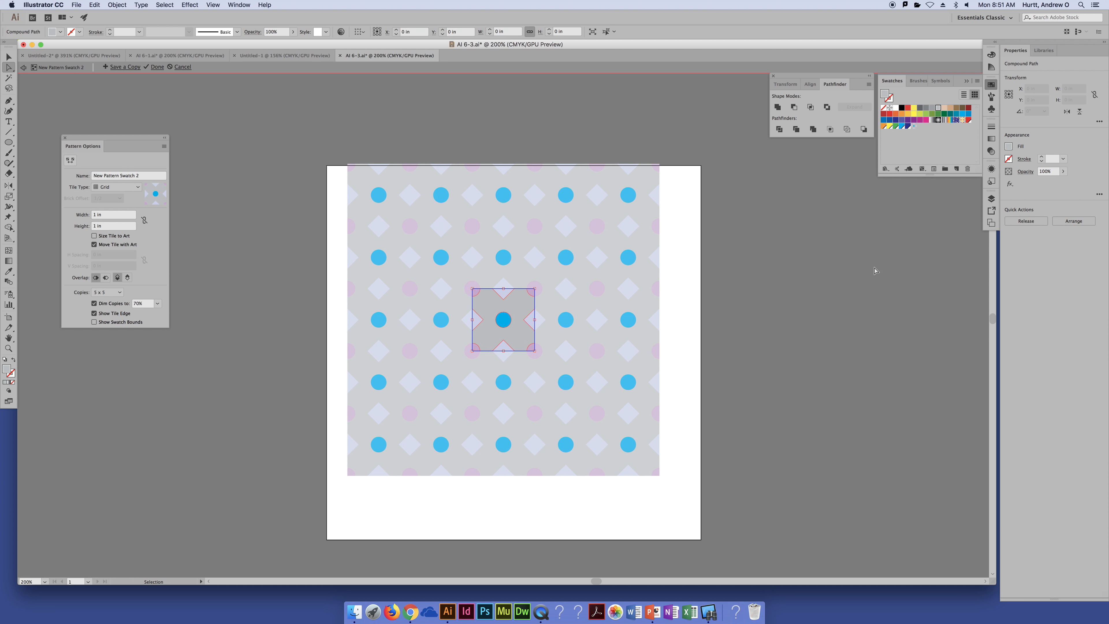
{"action": "key", "text": "super+z"}
{"action": "left_click", "coordinate": [841, 352]}
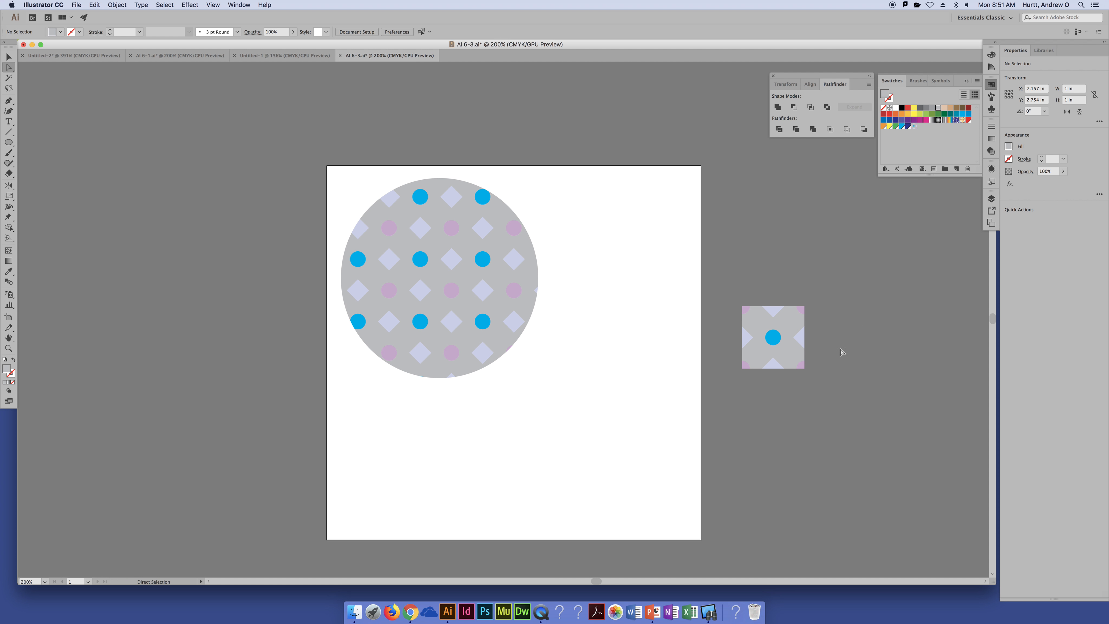
Fill the grey background shape of the tile beside the artboard with light green
{"action": "left_click", "coordinate": [785, 356]}
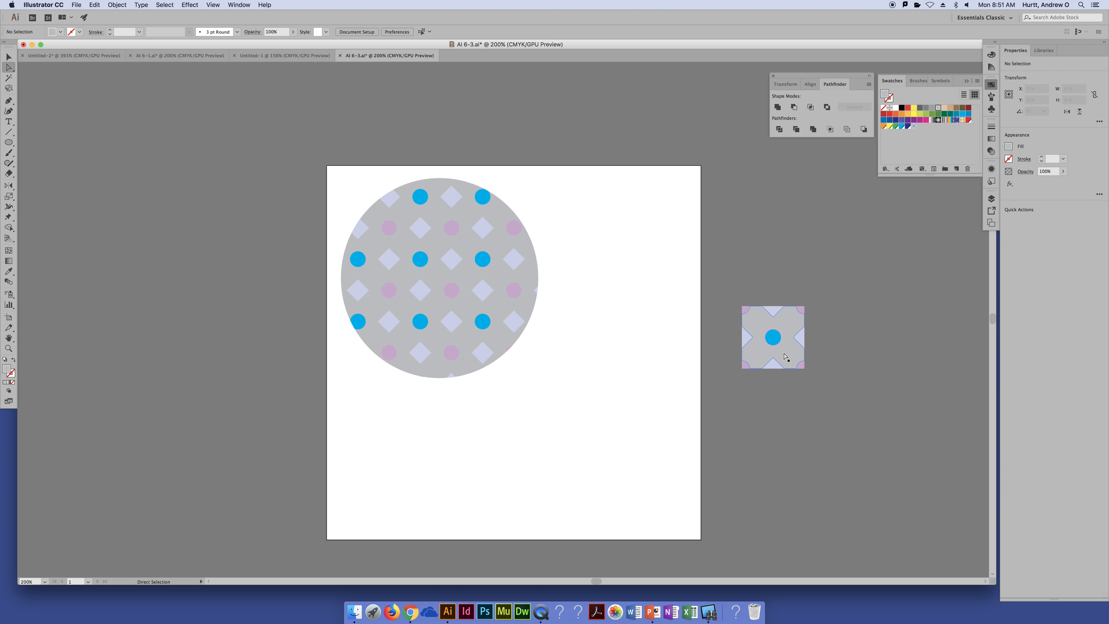
{"action": "left_click", "coordinate": [923, 115]}
{"action": "key", "text": "v"}
{"action": "left_click", "coordinate": [848, 350]}
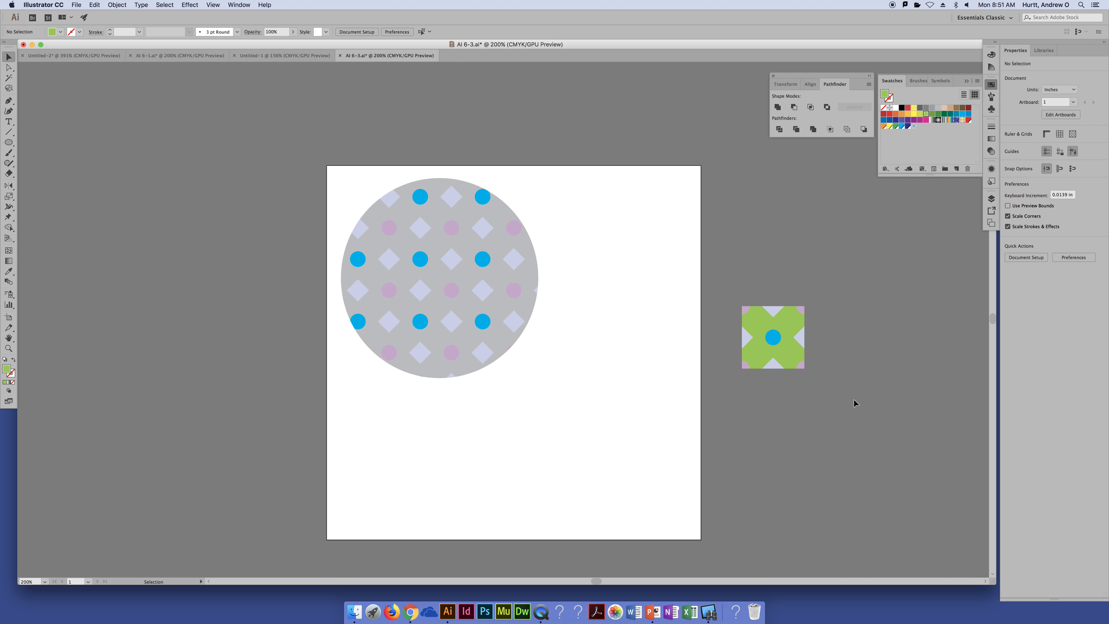
Replace the existing pattern swatch with the whole green tile
{"action": "left_click_drag", "start_coordinate": [769, 320], "coordinate": [912, 127]}
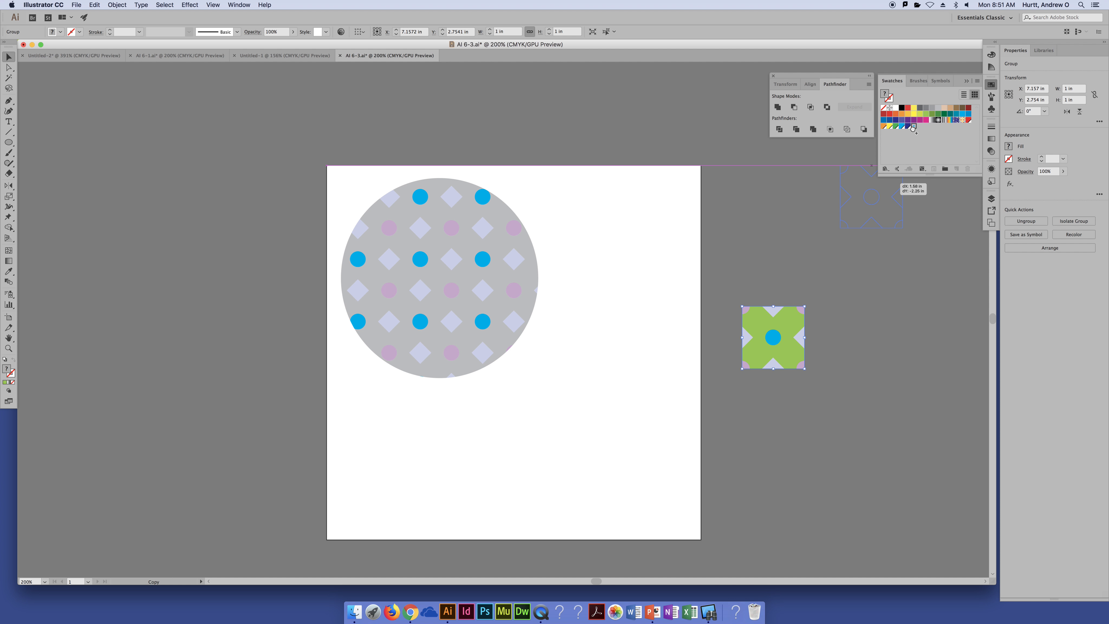
{"action": "left_click_drag", "start_coordinate": [913, 127], "coordinate": [910, 131]}
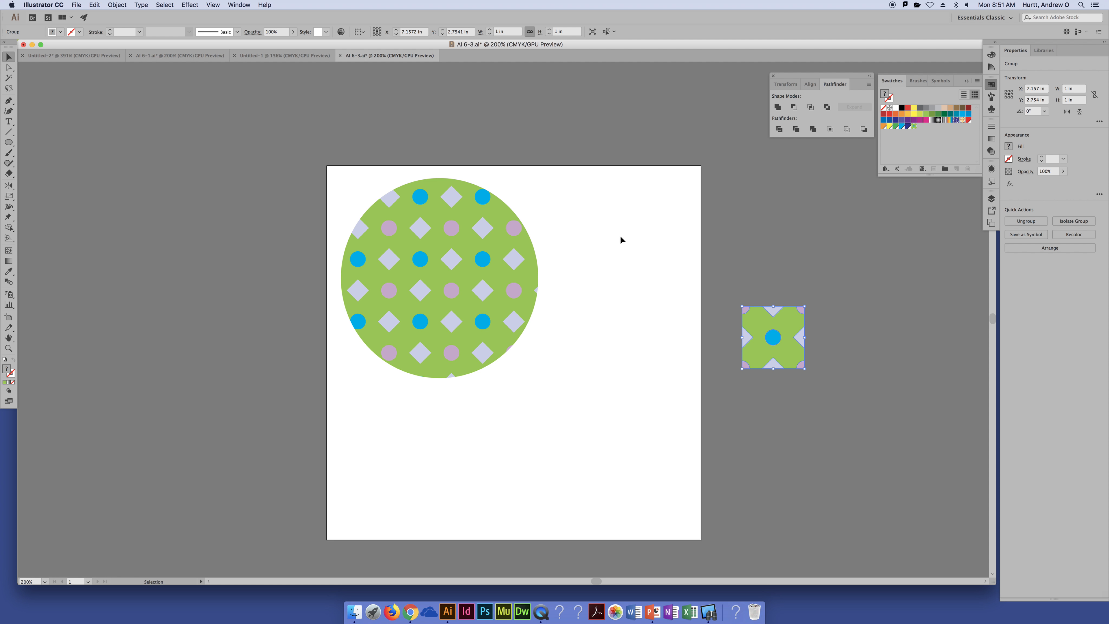
Undo the swatch replacement and add the green tile as a separate new pattern swatch
{"action": "key", "text": "a"}
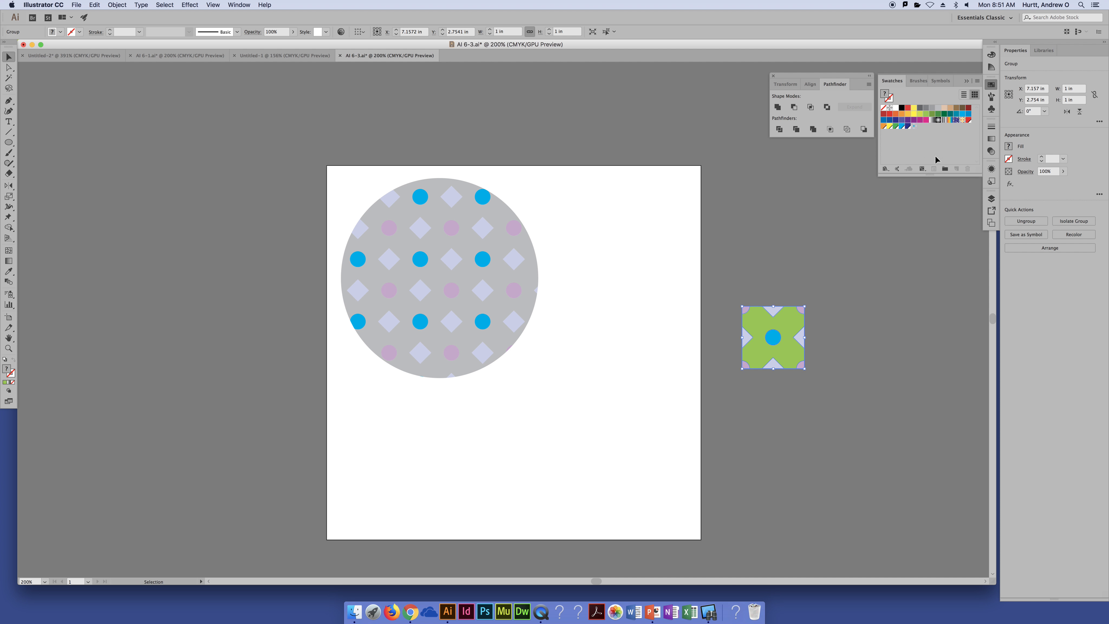
{"action": "key", "text": "v"}
{"action": "left_click_drag", "start_coordinate": [781, 306], "coordinate": [930, 142]}
Switch to the Untitled-1 document and add the letter B as point text on the artboard
{"action": "left_click", "coordinate": [274, 55]}
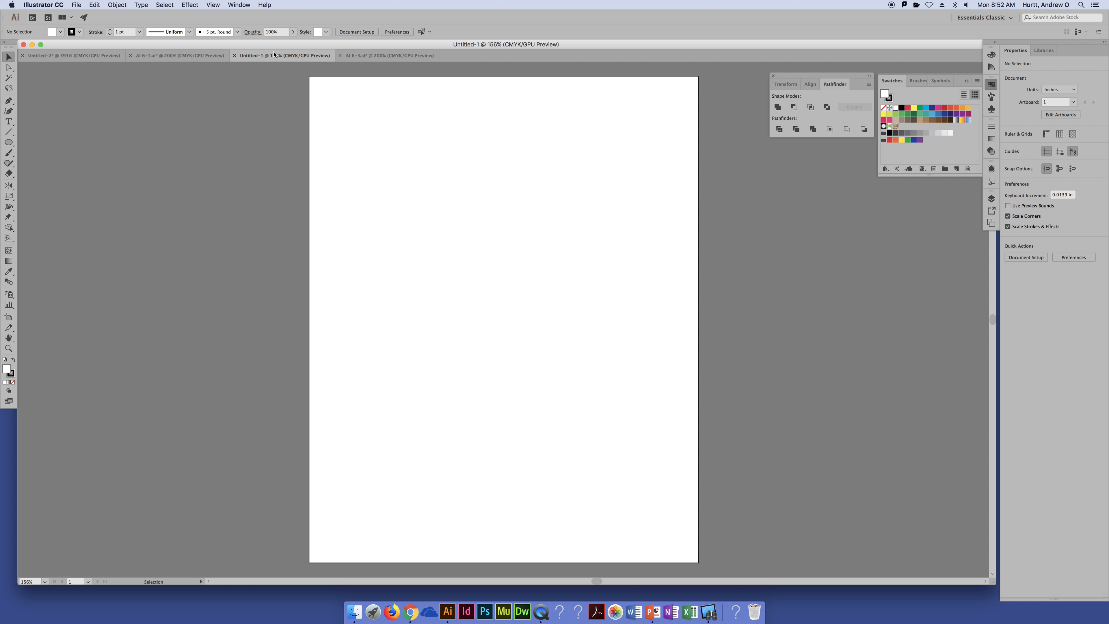
{"action": "left_click", "coordinate": [388, 55]}
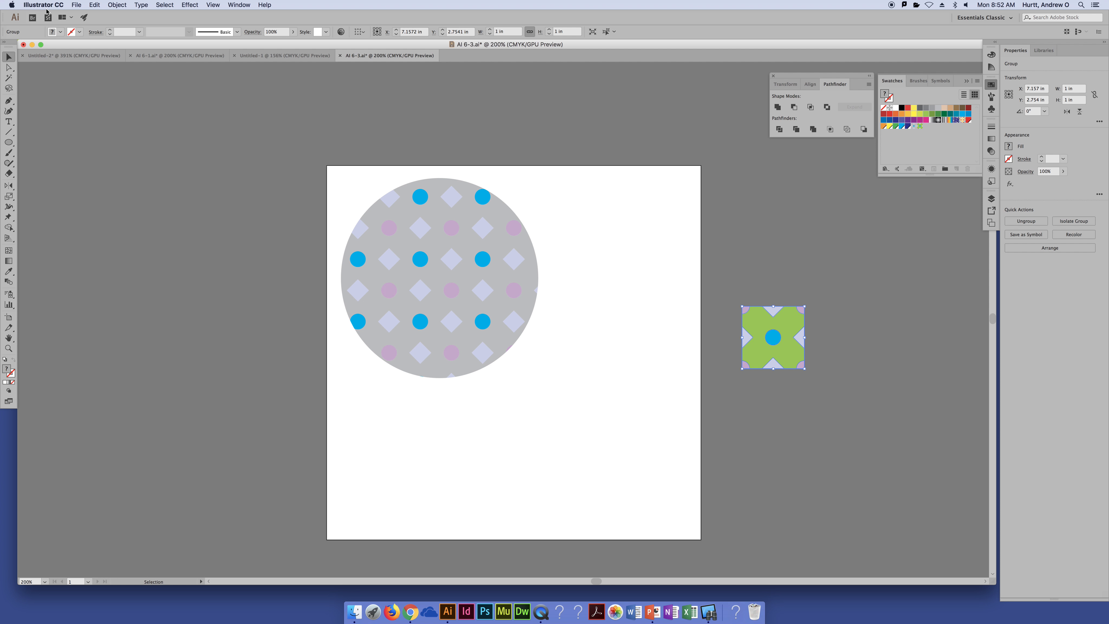
{"action": "left_click", "coordinate": [271, 55]}
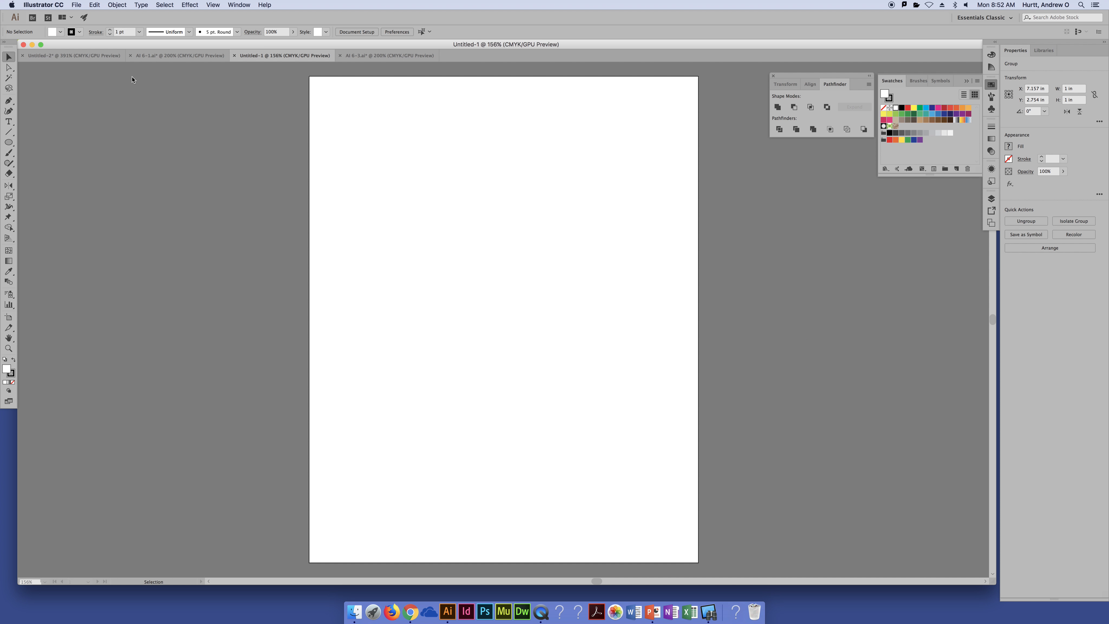
{"action": "left_click", "coordinate": [9, 122]}
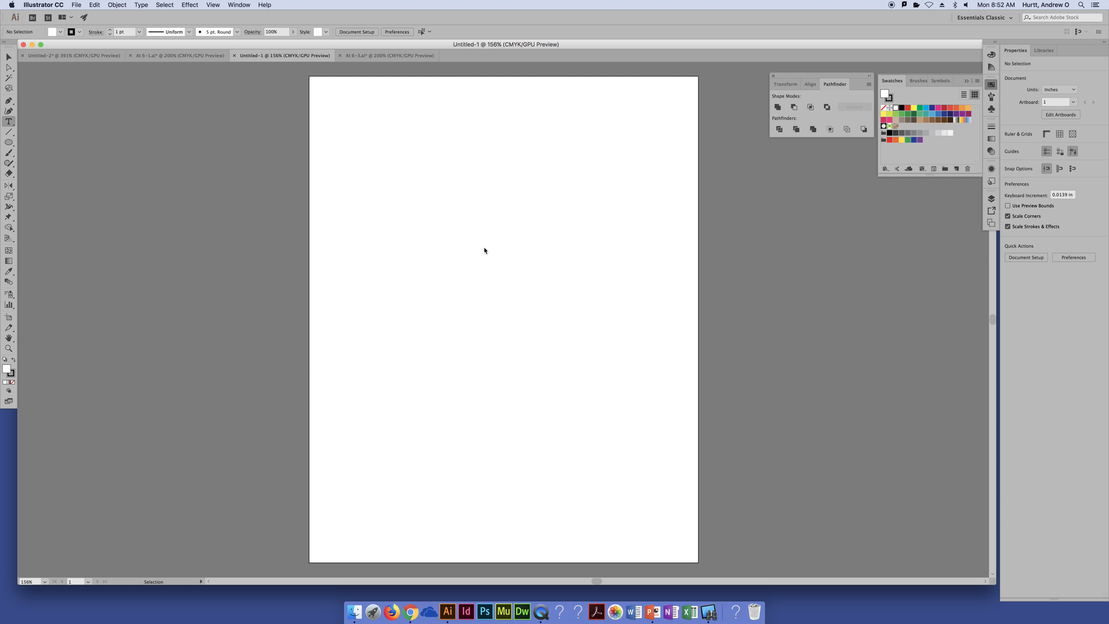
{"action": "left_click", "coordinate": [455, 226]}
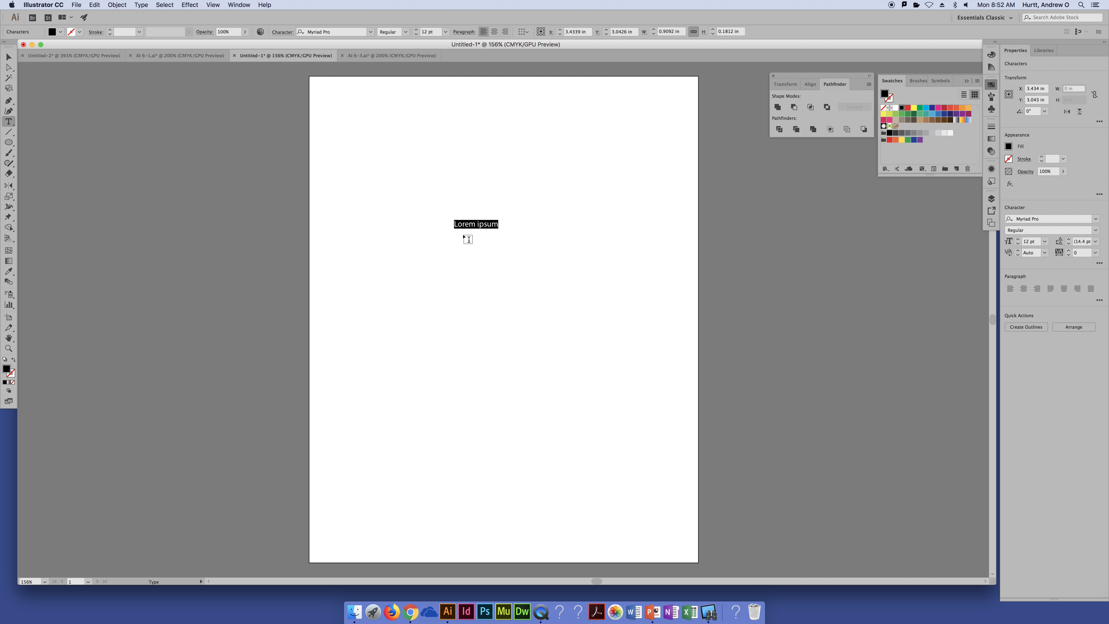
{"action": "type", "text": "B"}
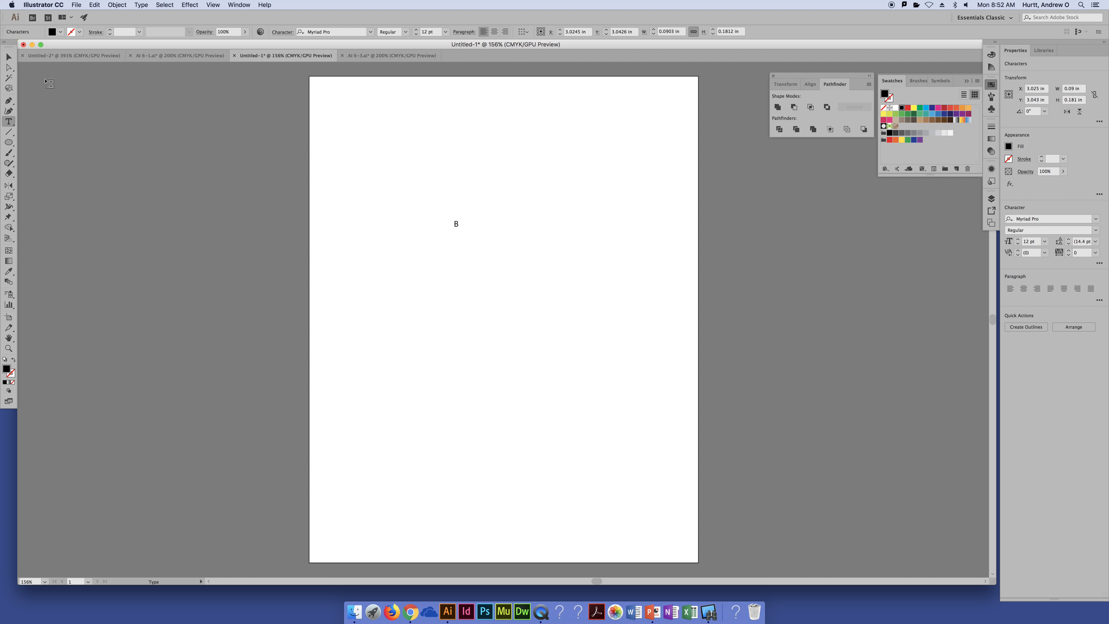
{"action": "key", "text": "Escape"}
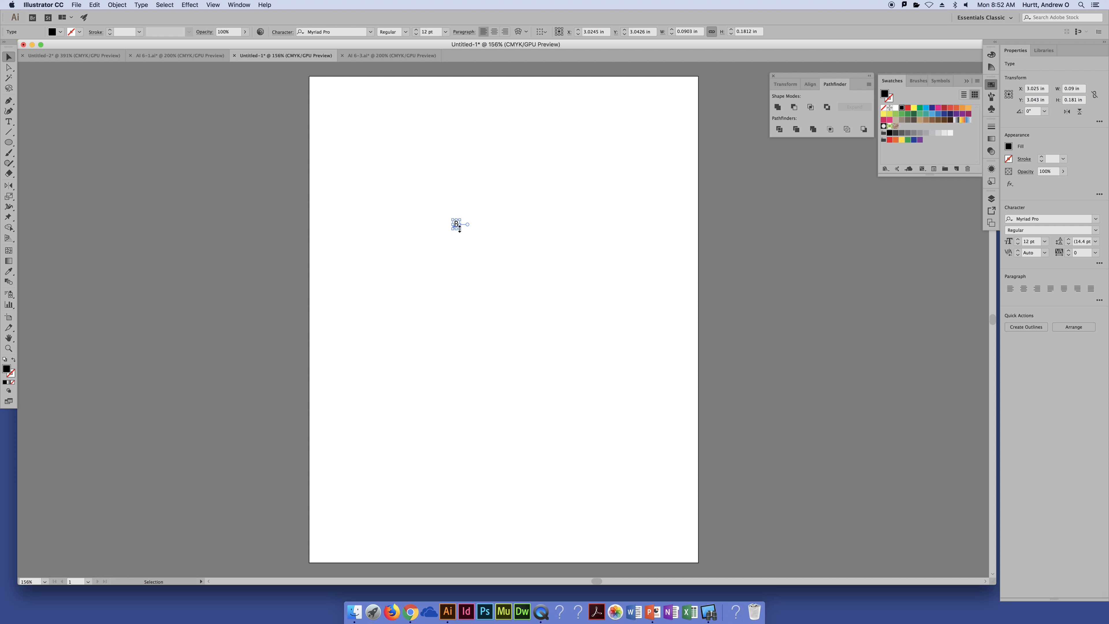
Enlarge the letter B to about 121 pt and move it near the middle of the artboard
{"action": "left_click_drag", "start_coordinate": [461, 229], "coordinate": [510, 308]}
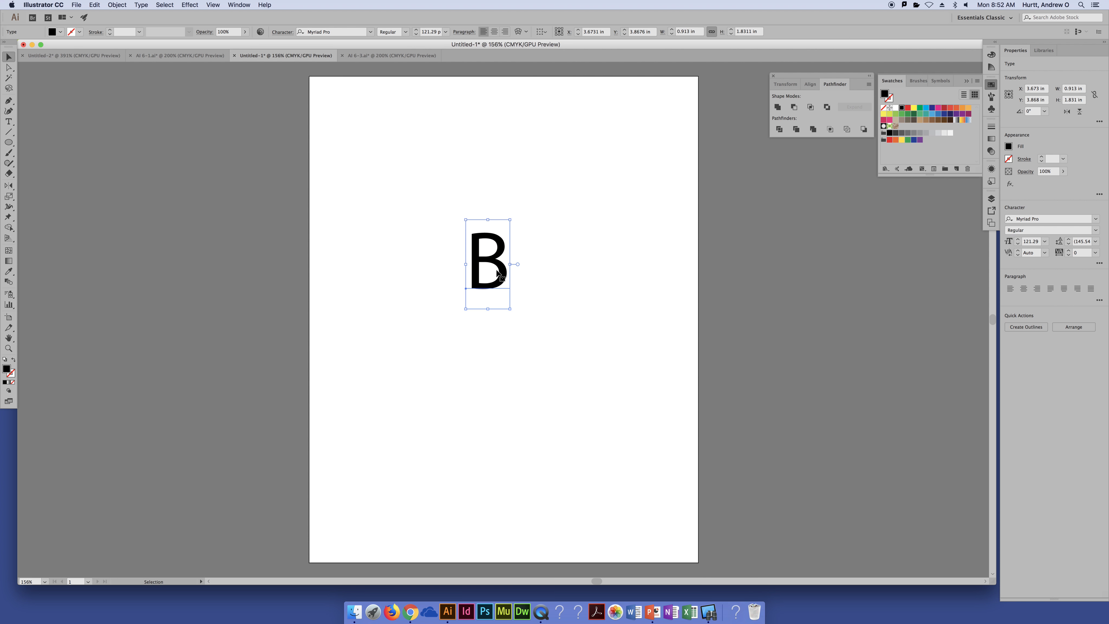
{"action": "left_click_drag", "start_coordinate": [498, 268], "coordinate": [513, 291]}
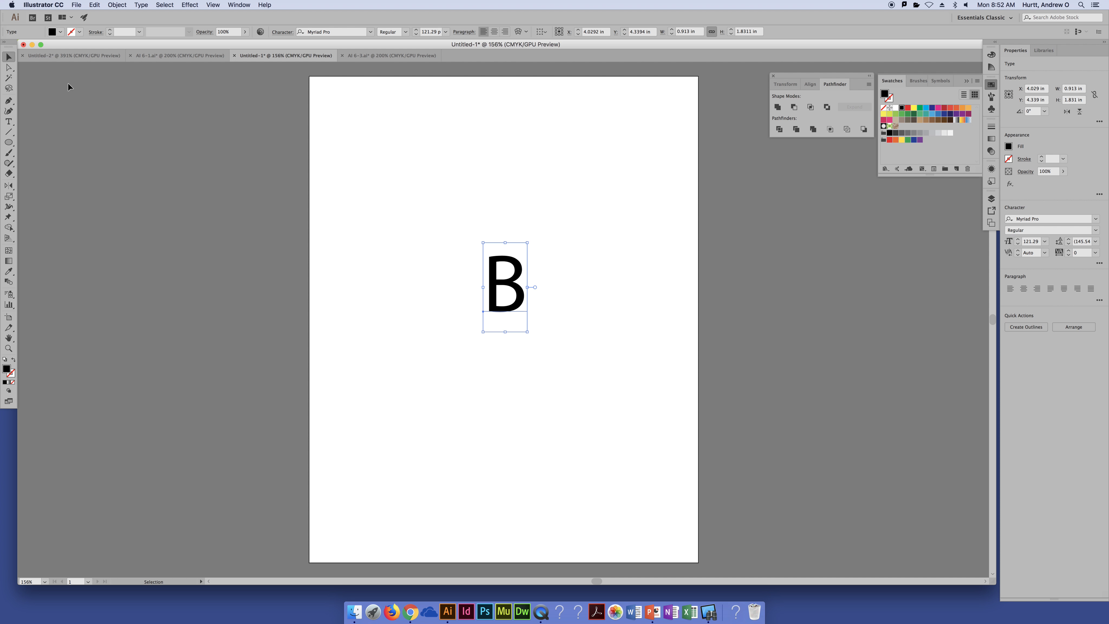
{"action": "left_click", "coordinate": [42, 124]}
{"action": "left_click_drag", "start_coordinate": [469, 214], "coordinate": [601, 394]}
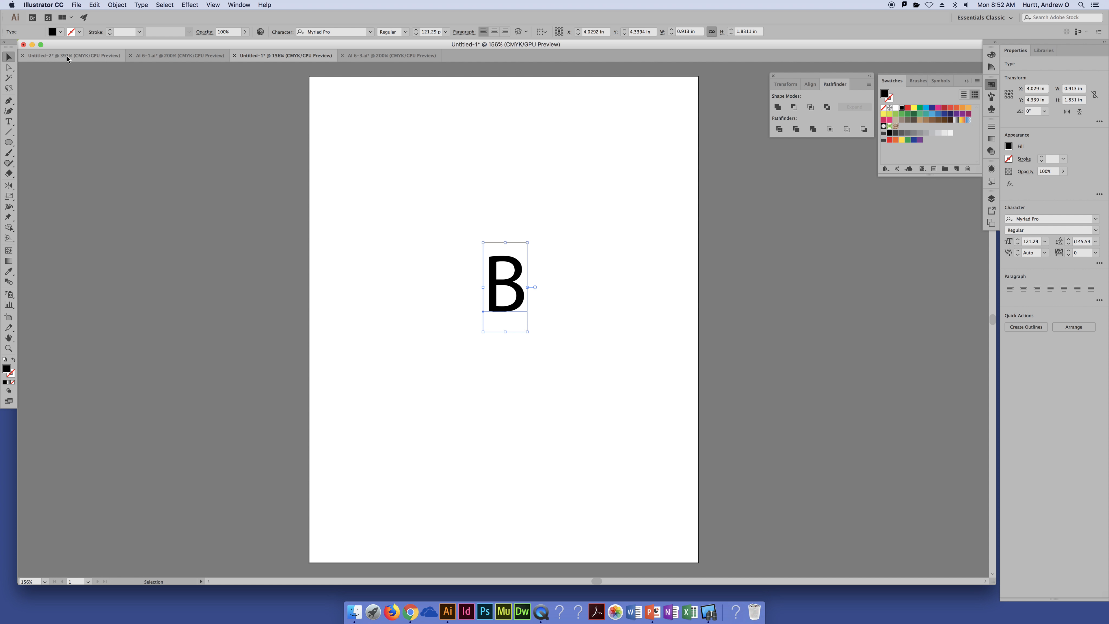
Make a new pattern from the selected letter B
{"action": "left_click", "coordinate": [115, 5]}
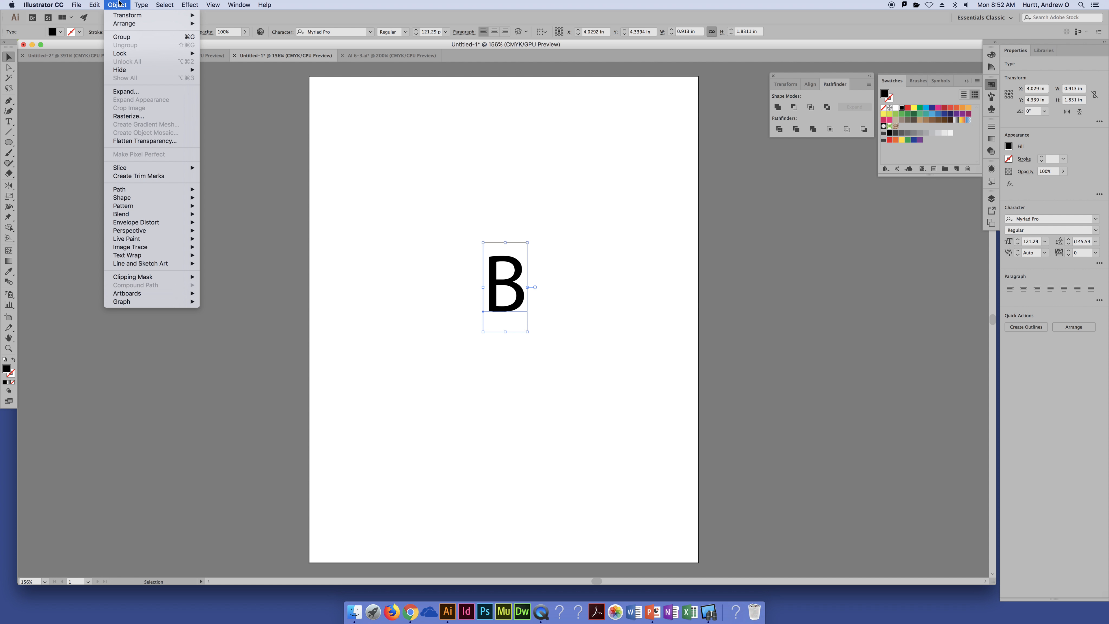
{"action": "mouse_move", "coordinate": [128, 205]}
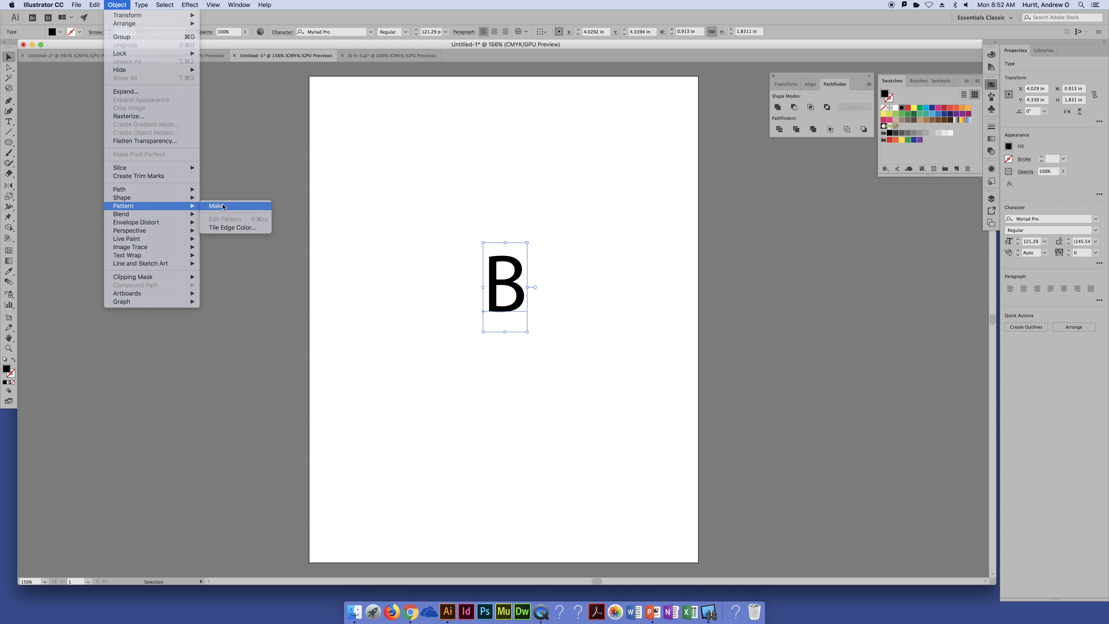
{"action": "left_click", "coordinate": [222, 207]}
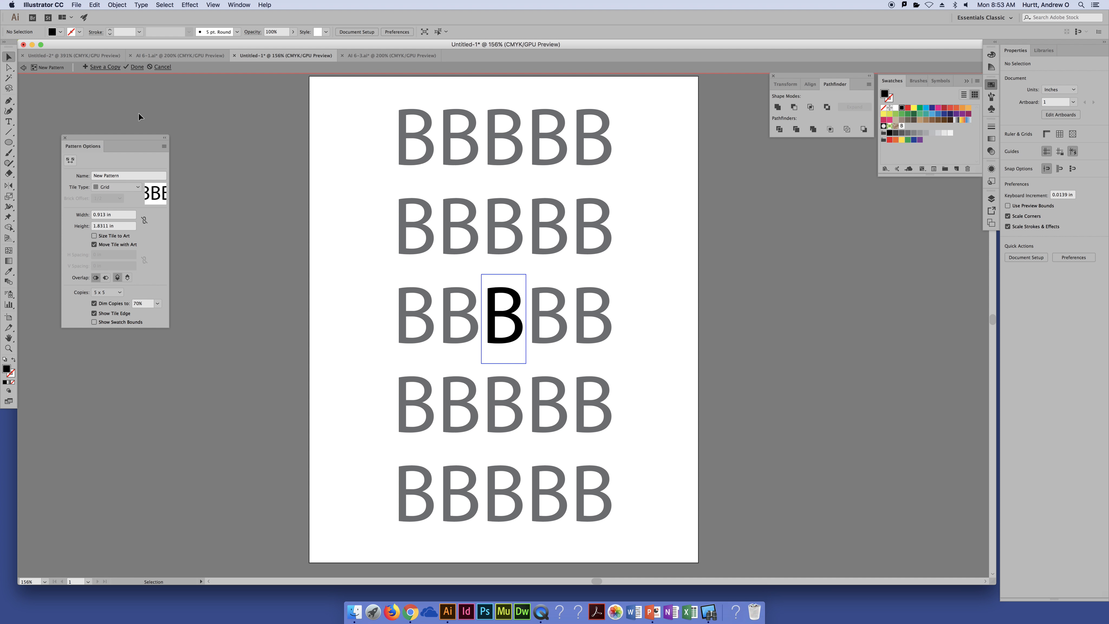
Set the pattern tile's width and height to 1 in
{"action": "left_click", "coordinate": [133, 215]}
{"action": "type", "text": "1"}
{"action": "key", "text": "Tab"}
{"action": "type", "text": "1"}
{"action": "key", "text": "Tab"}
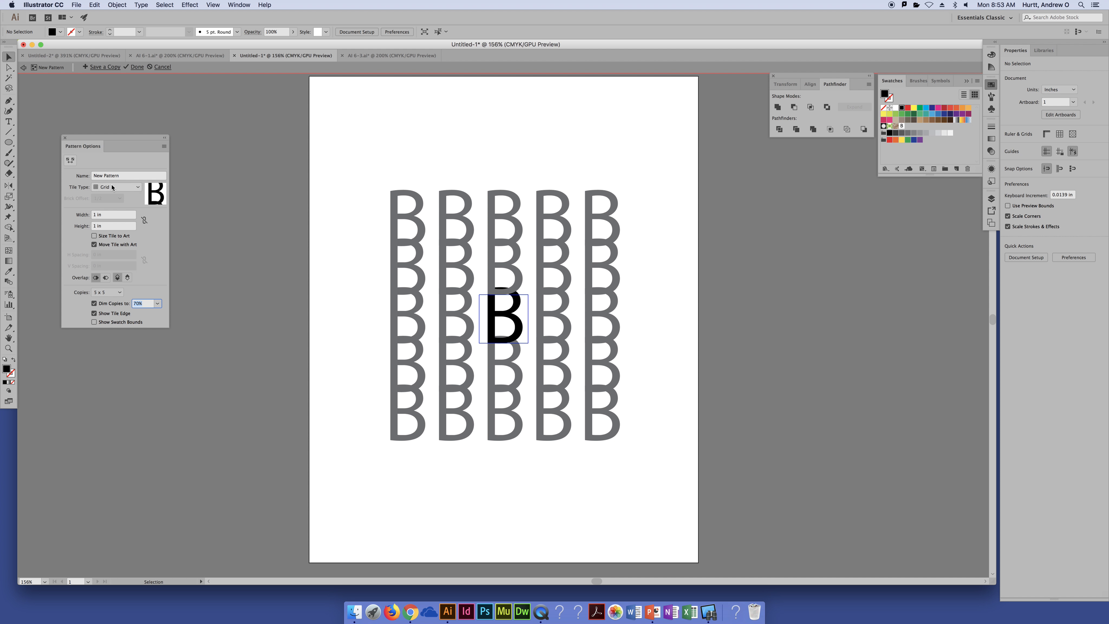
{"action": "key", "text": "Return"}
Set the pattern tile's width and height to 2 in
{"action": "left_click", "coordinate": [112, 215]}
{"action": "type", "text": "2"}
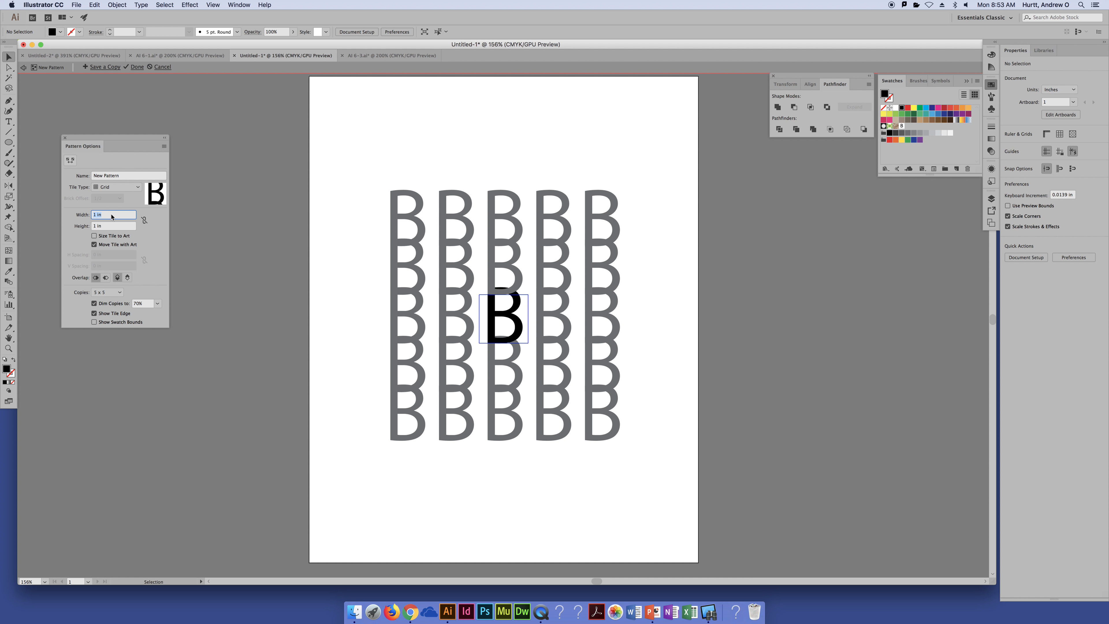
{"action": "key", "text": "Tab"}
{"action": "type", "text": "2"}
{"action": "key", "text": "Tab"}
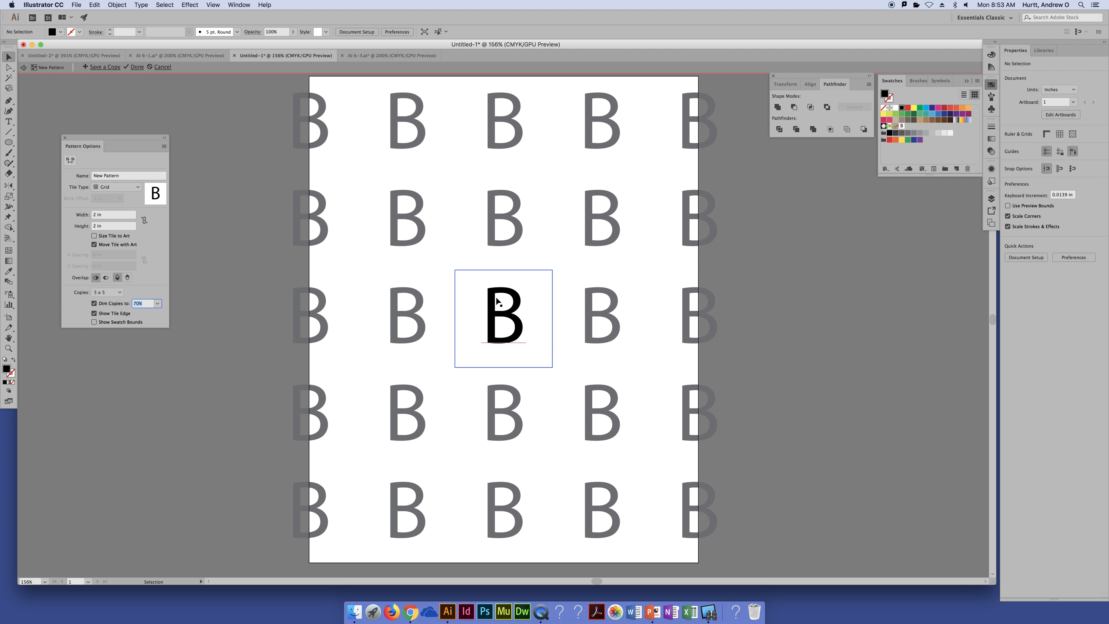
Turn off Move Tile with Art, then place the B in the tile's upper-left corner and a copy in its upper-right corner
{"action": "left_click_drag", "start_coordinate": [496, 299], "coordinate": [464, 281]}
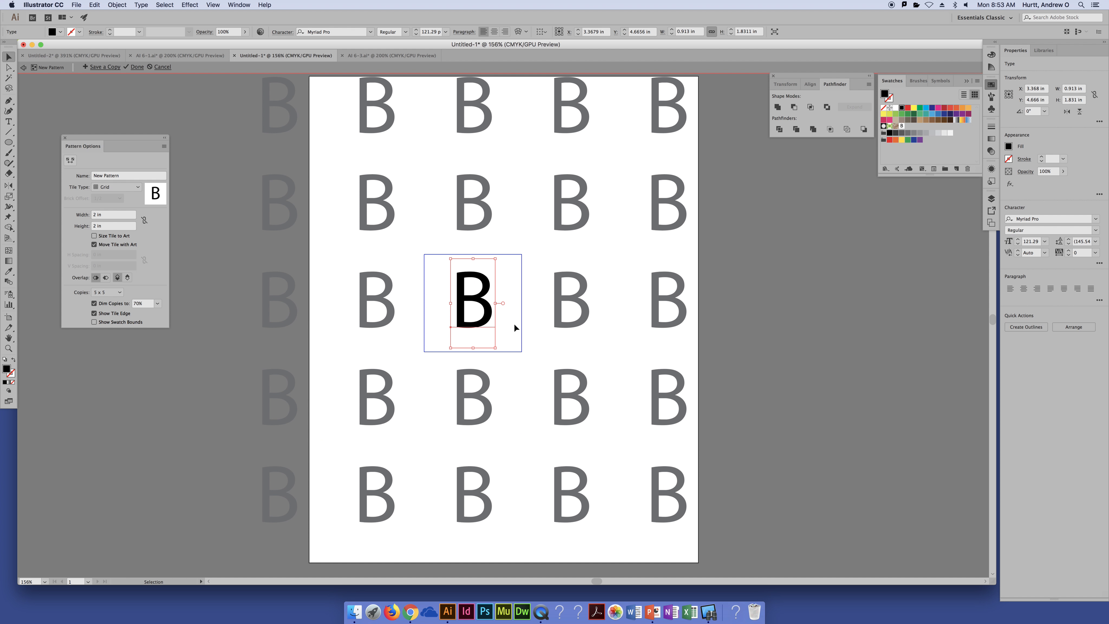
{"action": "key", "text": "super+z"}
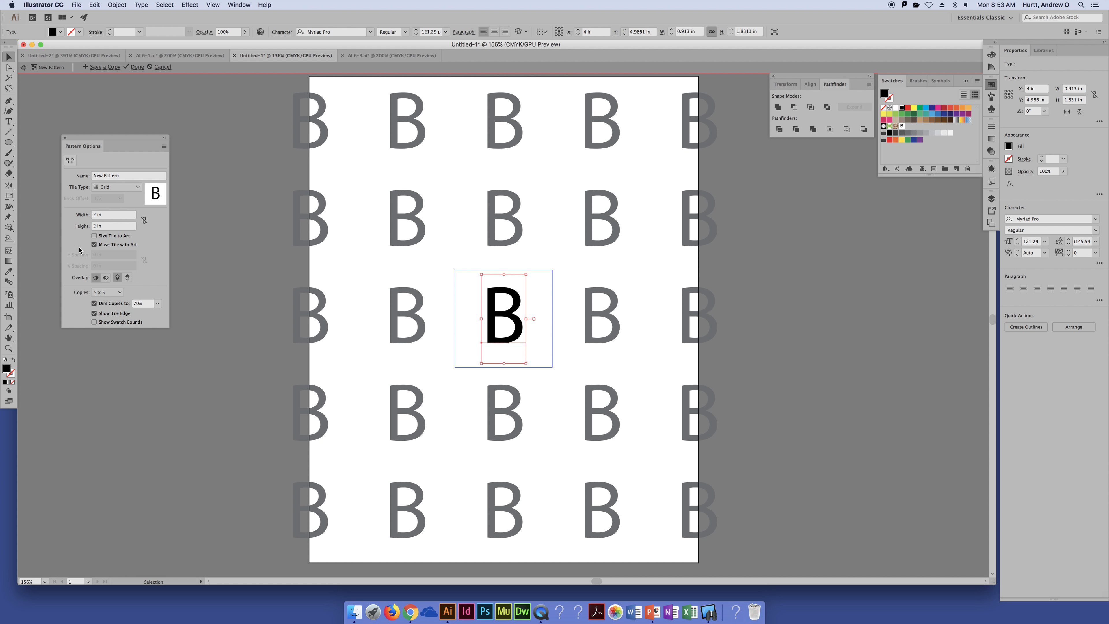
{"action": "left_click", "coordinate": [95, 245]}
{"action": "left_click_drag", "start_coordinate": [508, 318], "coordinate": [544, 316]}
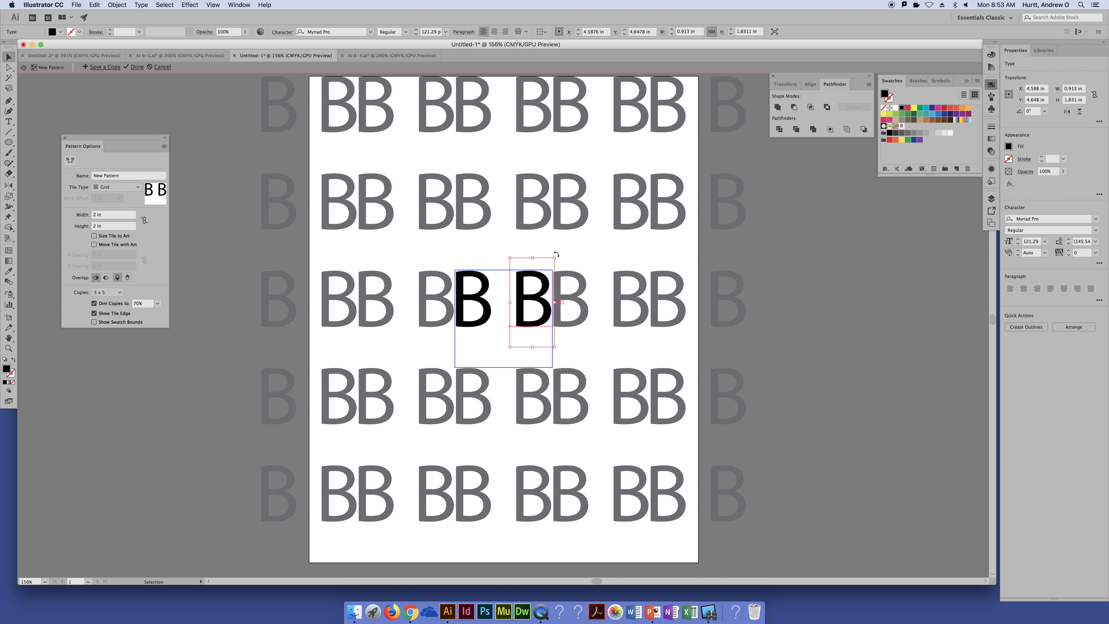
Rotate the upper-right B to 270° within its corner, and add a copy rotated to 90° in the tile's lower-right corner
{"action": "left_click_drag", "start_coordinate": [560, 251], "coordinate": [555, 328]}
{"action": "left_click_drag", "start_coordinate": [535, 289], "coordinate": [523, 274]}
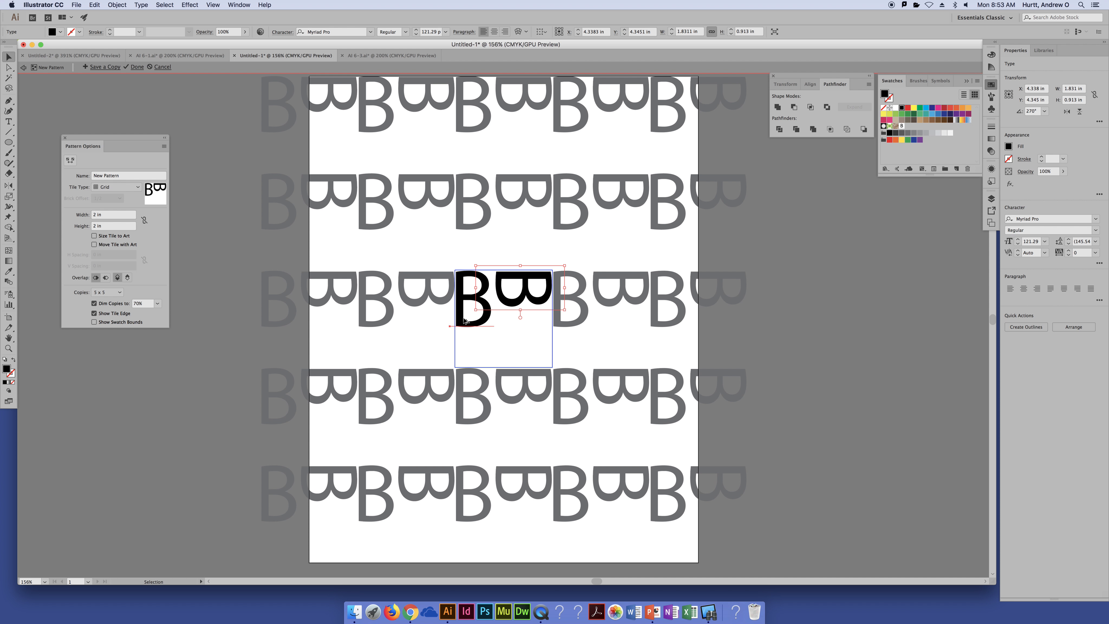
{"action": "left_click_drag", "start_coordinate": [462, 317], "coordinate": [521, 360]}
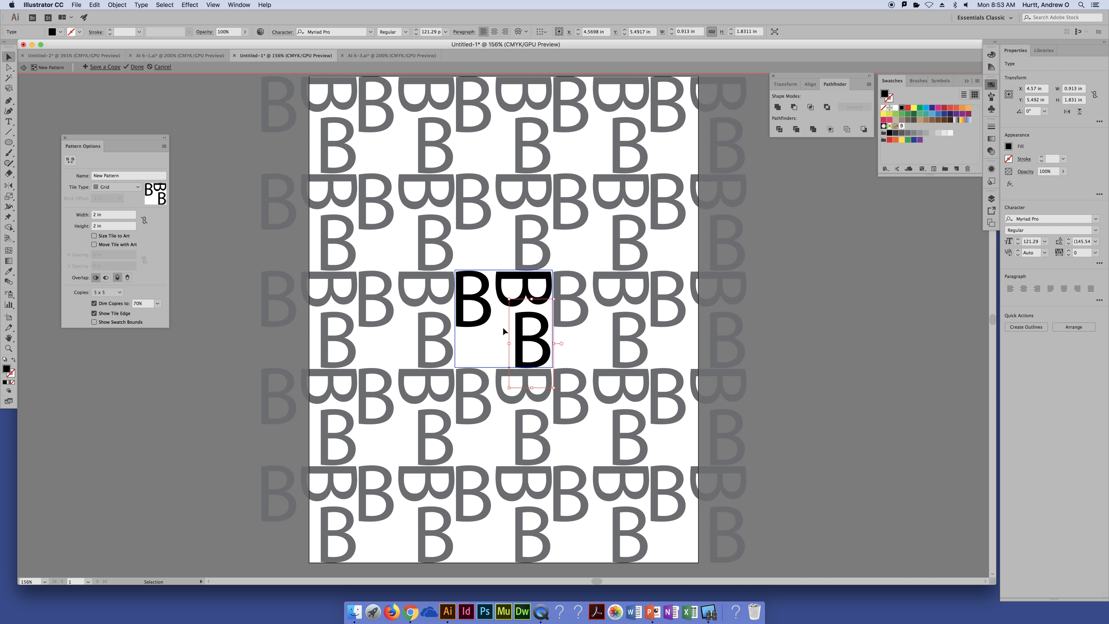
{"action": "left_click_drag", "start_coordinate": [503, 296], "coordinate": [522, 352]}
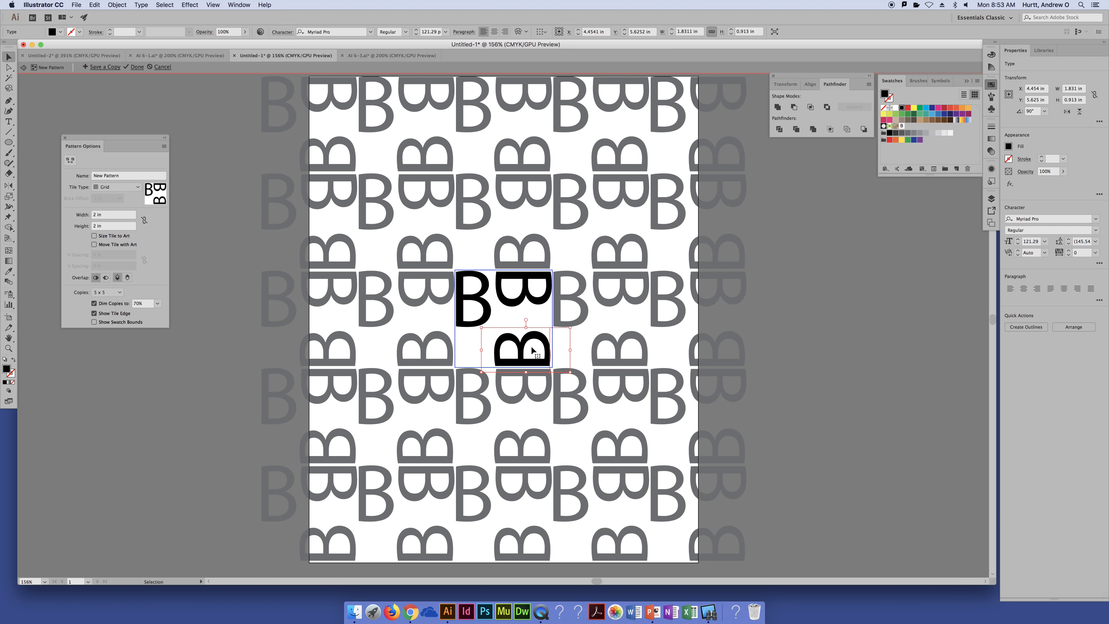
{"action": "left_click", "coordinate": [624, 346]}
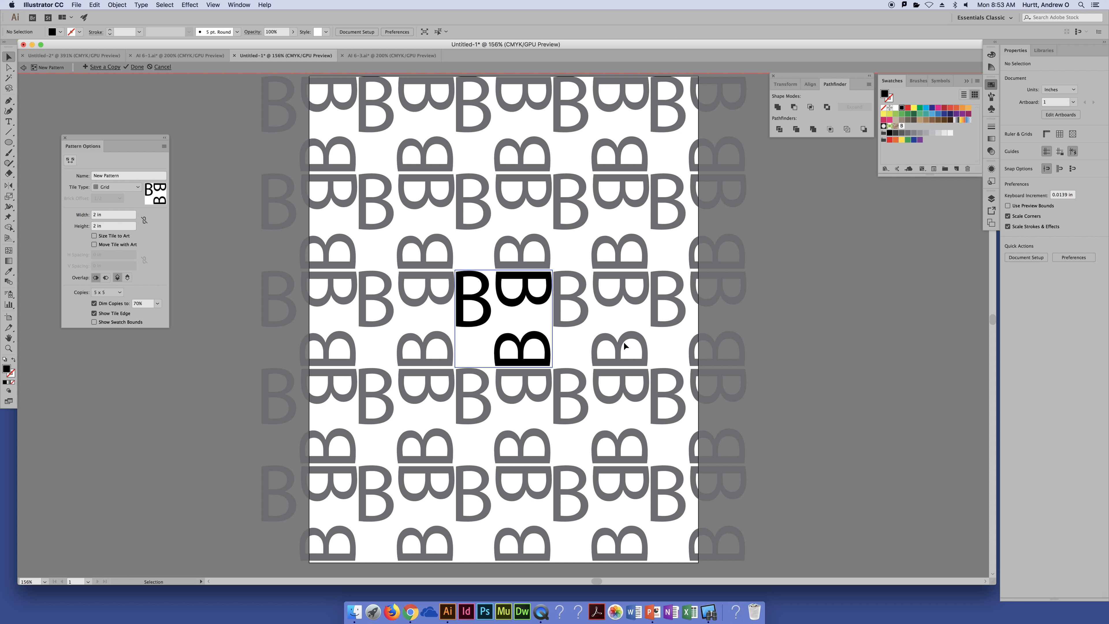